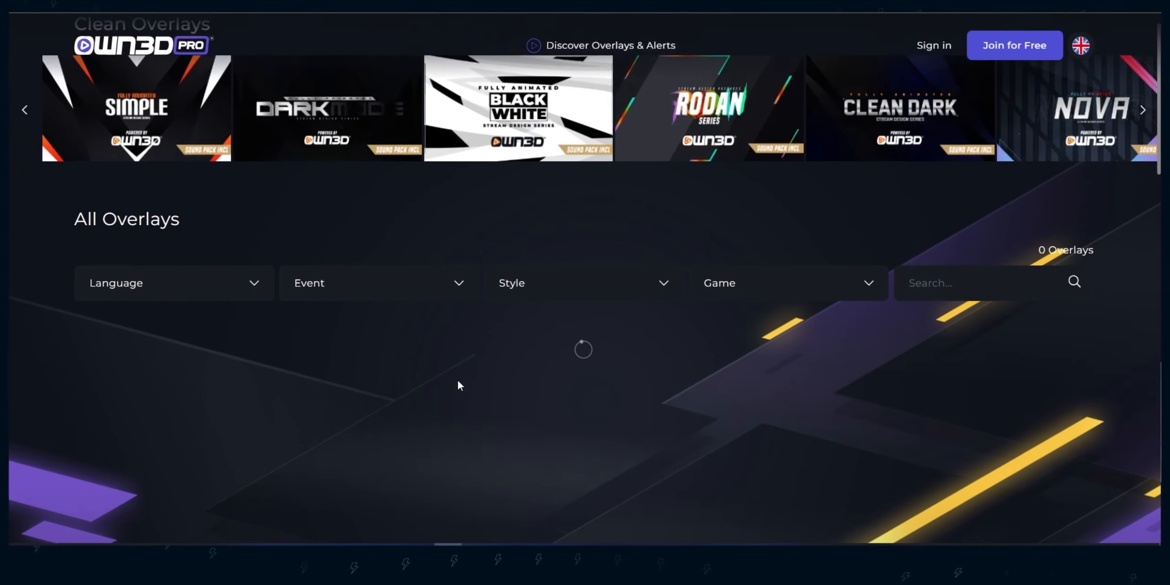
# - Browse the OWN3D Pro overlay catalogue, including its popular overlays and the Game and Event filters
pyautogui.scroll(-3, 466, 361)
pyautogui.click(252, 120)
pyautogui.doubleClick(816, 127)
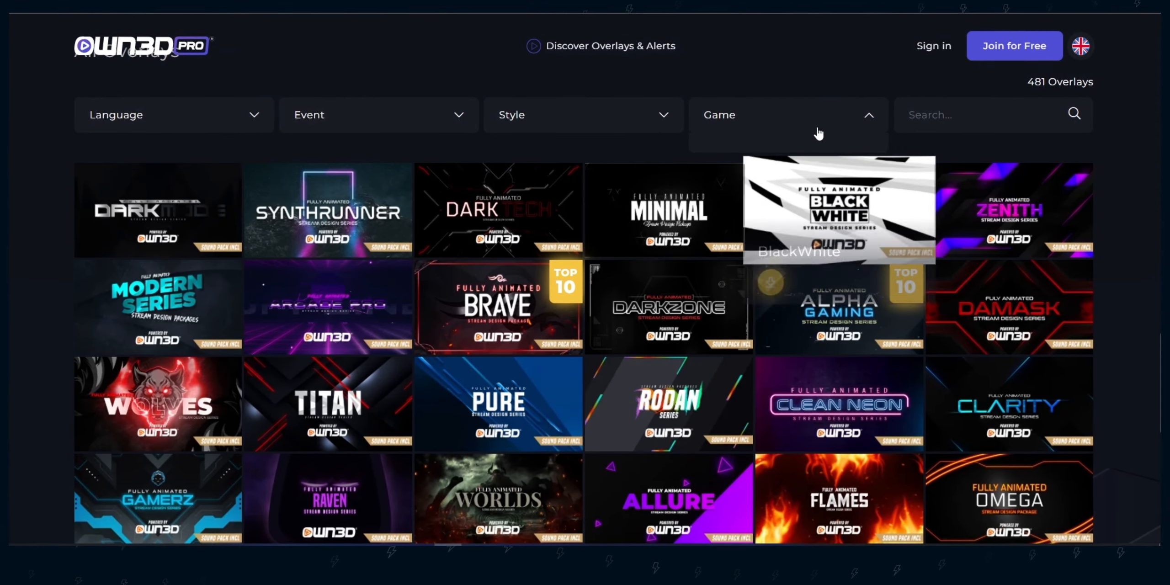
pyautogui.scroll(-6, 1033, 217)
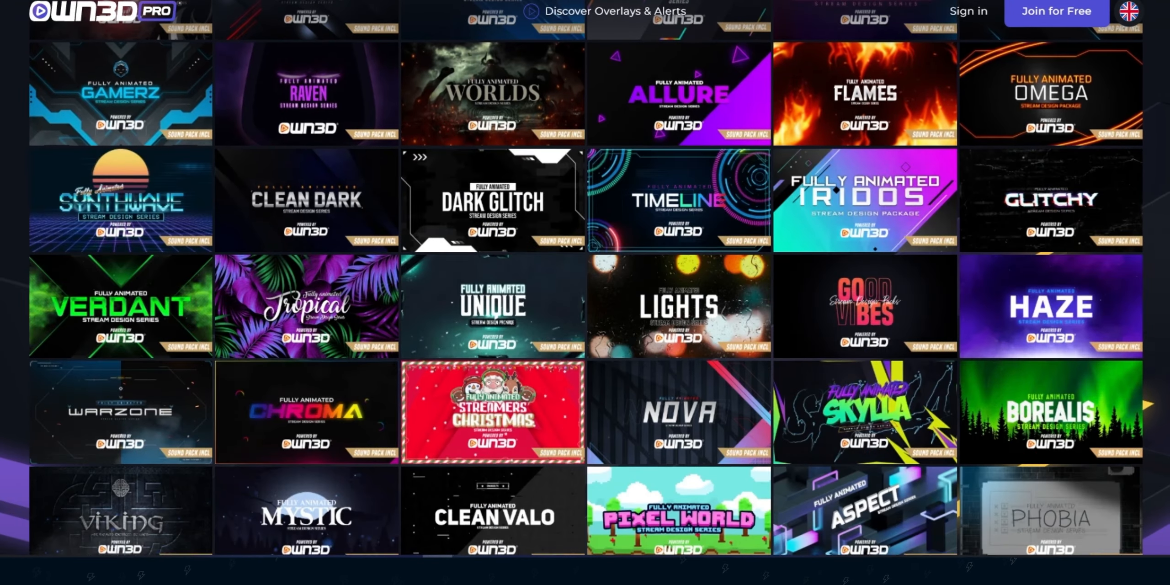
pyautogui.scroll(-10, 1163, 366)
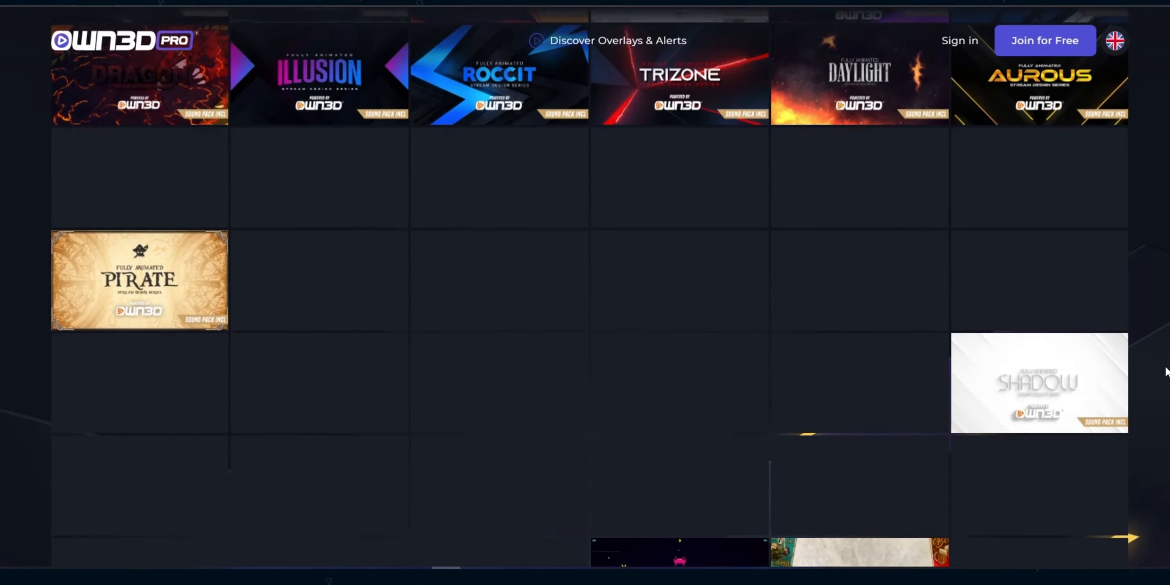
pyautogui.scroll(-10, 1165, 371)
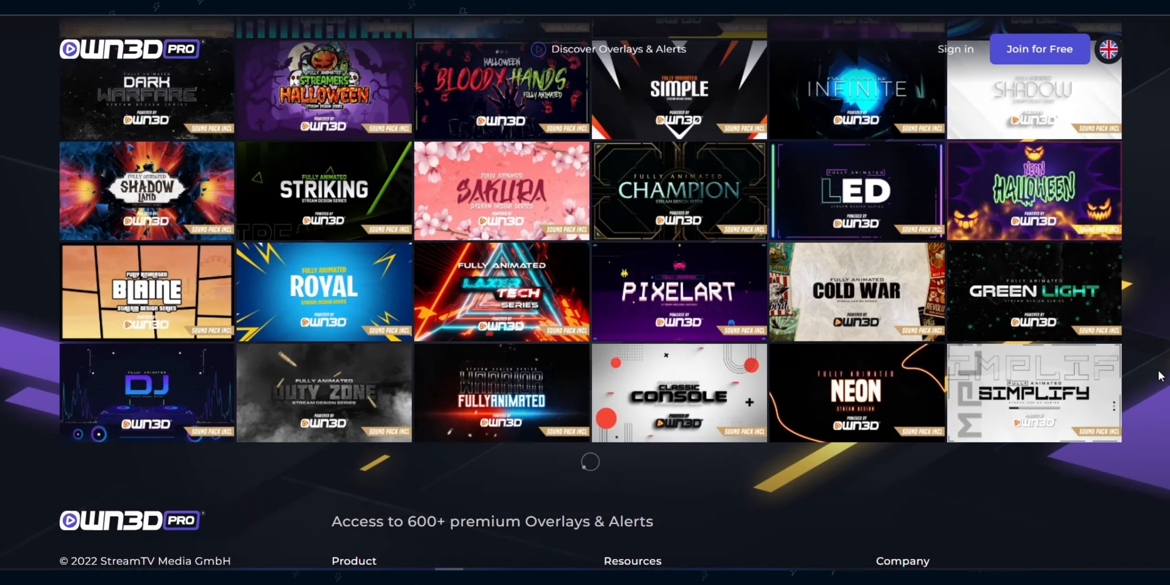
pyautogui.scroll(-5, 1137, 377)
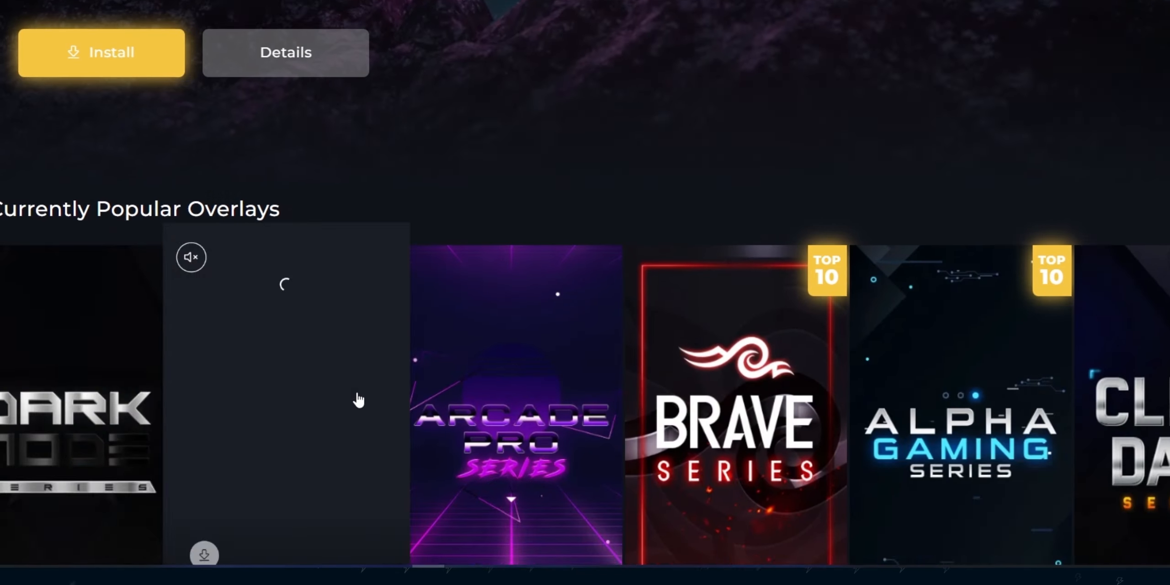
pyautogui.scroll(-20, 359, 400)
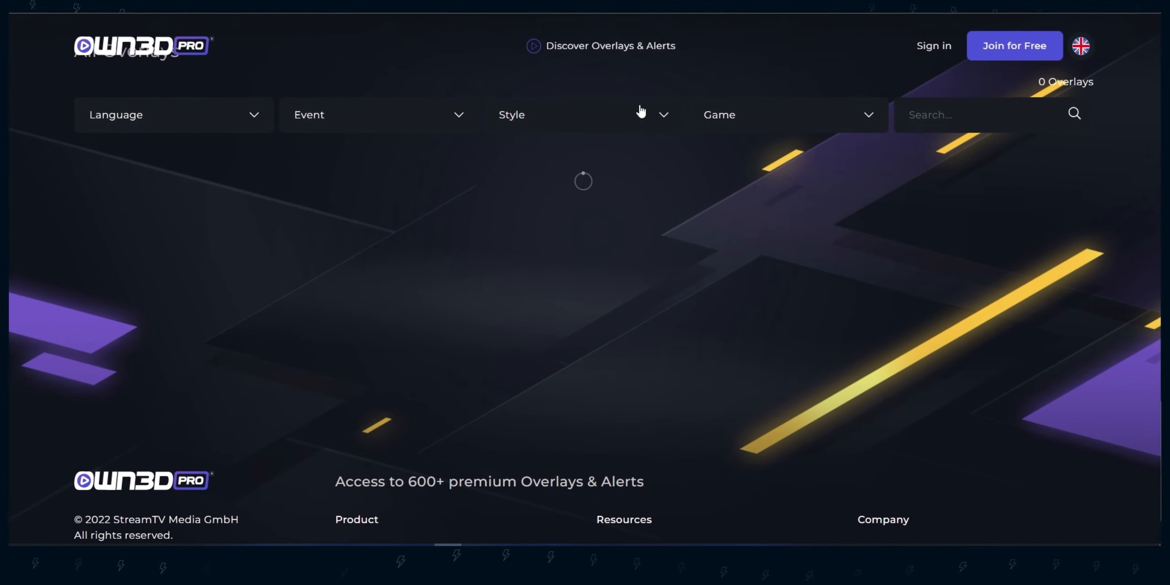
pyautogui.click(425, 115)
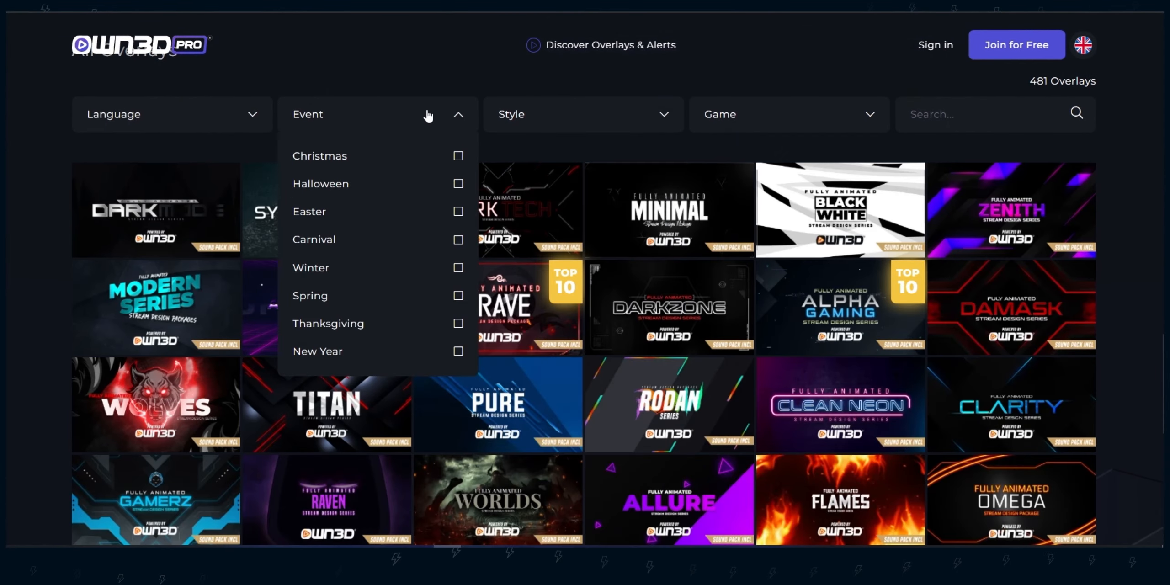
# - Compare the features and pricing of the Free and Pro plans and look through the rest of the page
pyautogui.scroll(-20, 1137, 377)
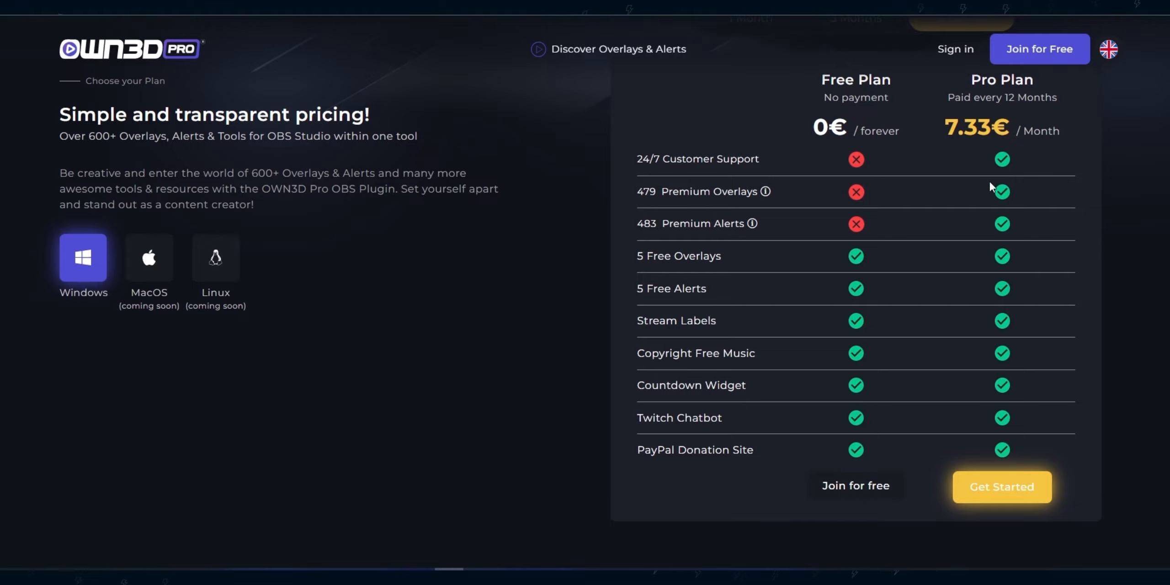
pyautogui.scroll(-2, 1026, 154)
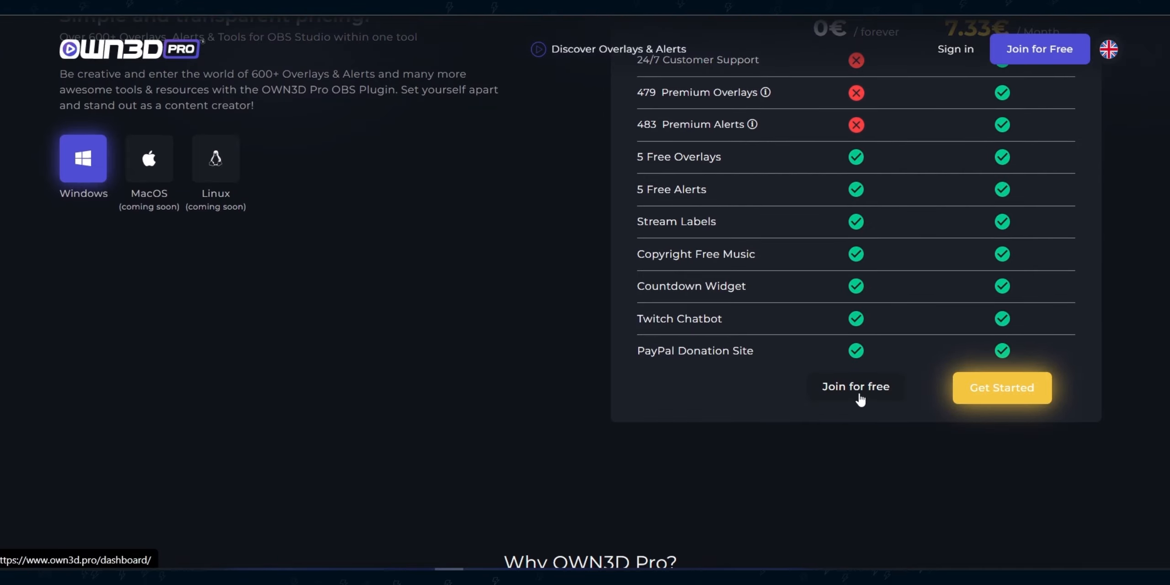
pyautogui.scroll(4, 1000, 319)
pyautogui.scroll(-2, 1020, 309)
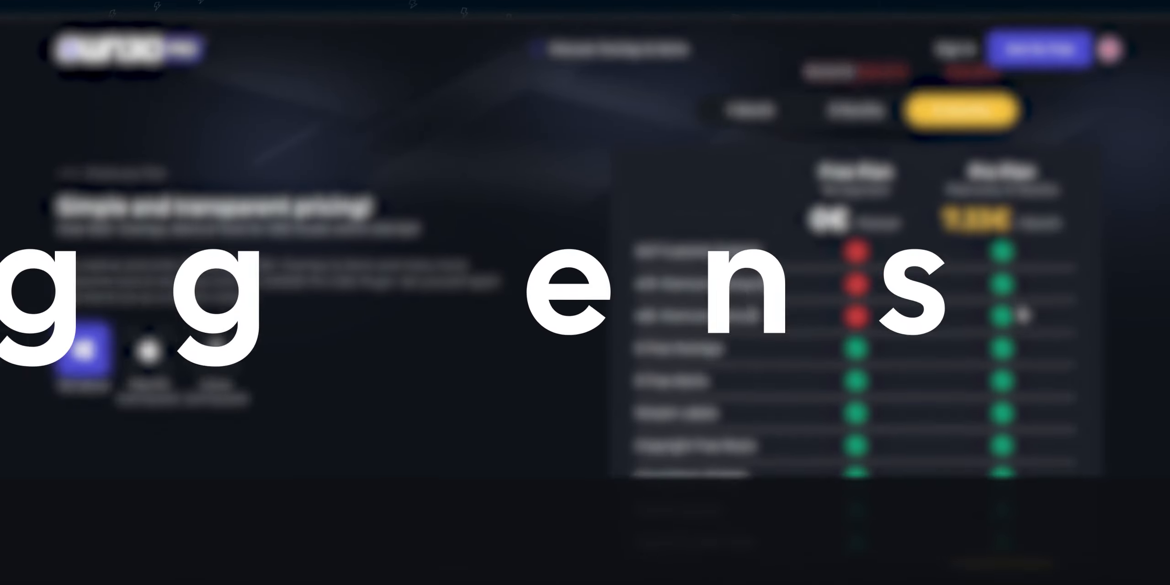
pyautogui.scroll(-2, 1020, 310)
pyautogui.scroll(-9, 585, 293)
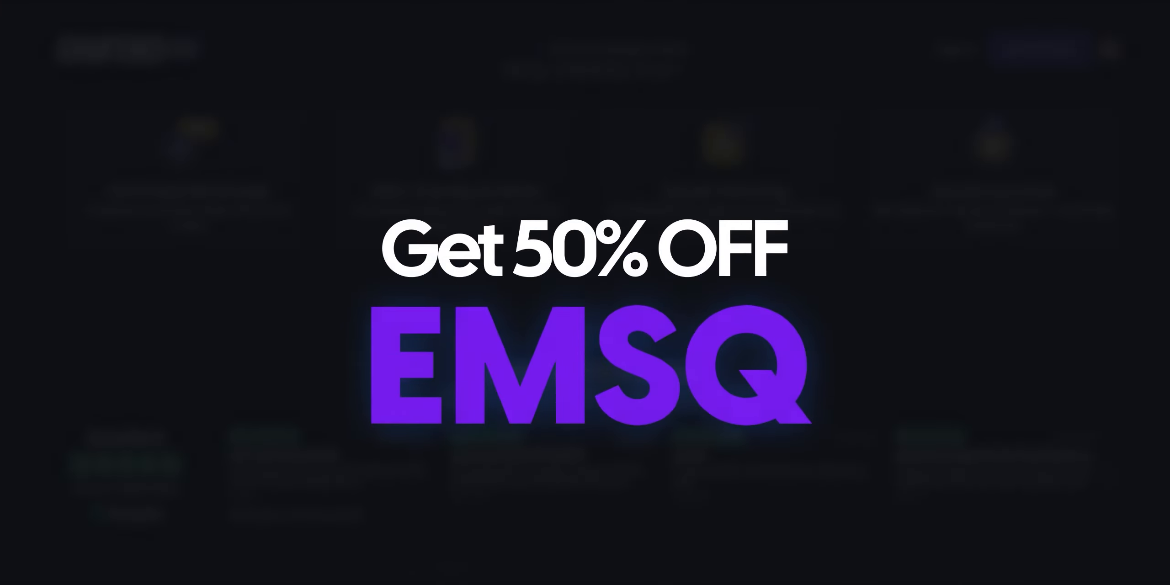
pyautogui.scroll(-4, 585, 292)
pyautogui.scroll(-8, 585, 292)
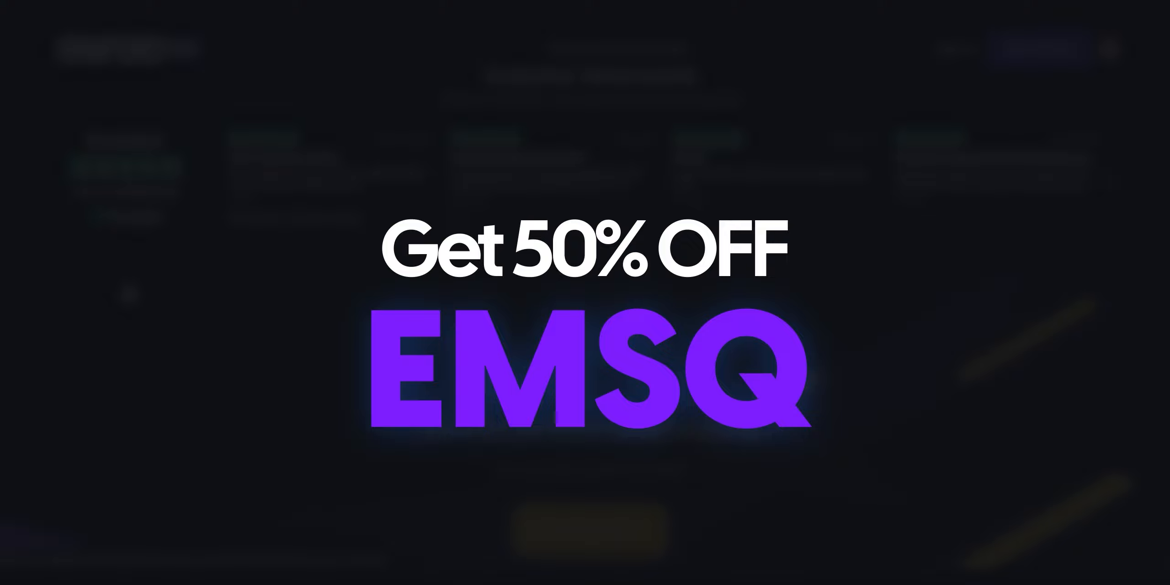
pyautogui.scroll(-1, 131, 294)
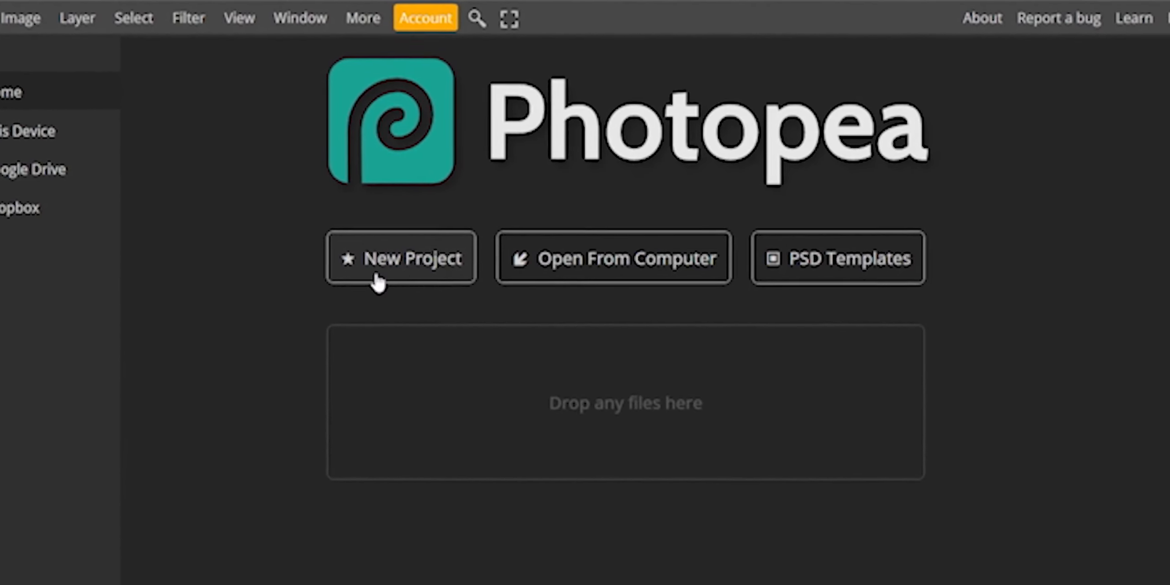
# - Switch to Photopea and start a new project named "Epic Logo TUT"
pyautogui.click(399, 268)
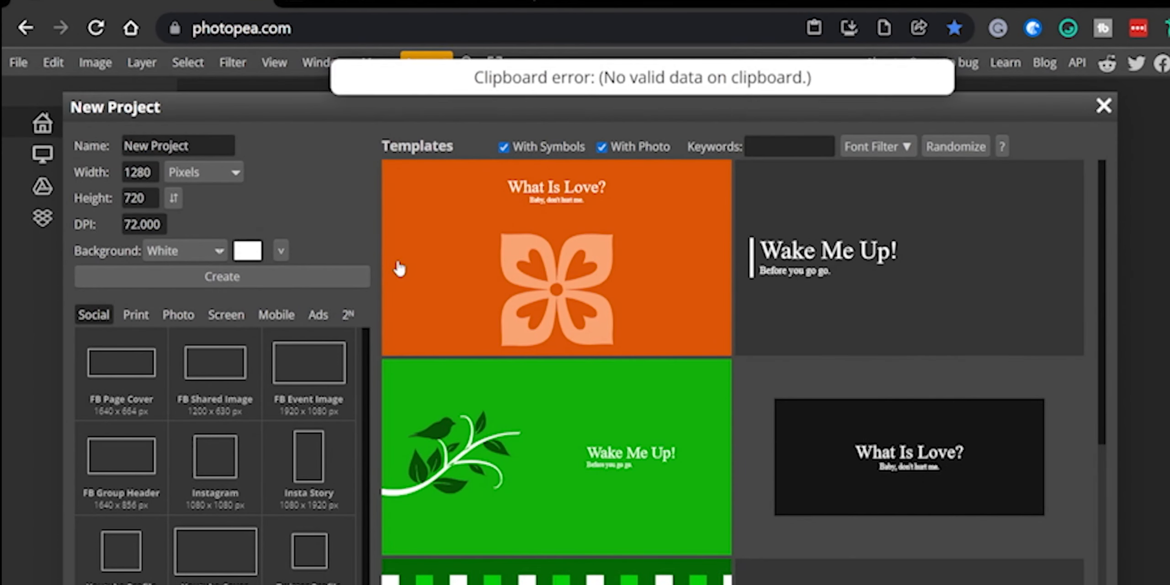
pyautogui.click(197, 145)
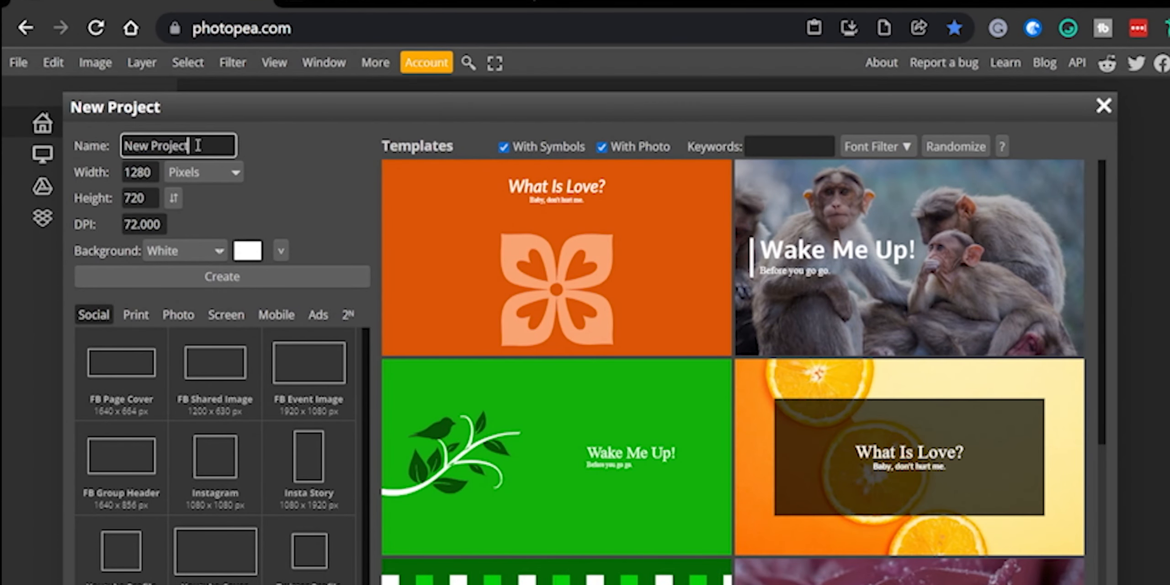
pyautogui.hotkey('ctrl', 'a')
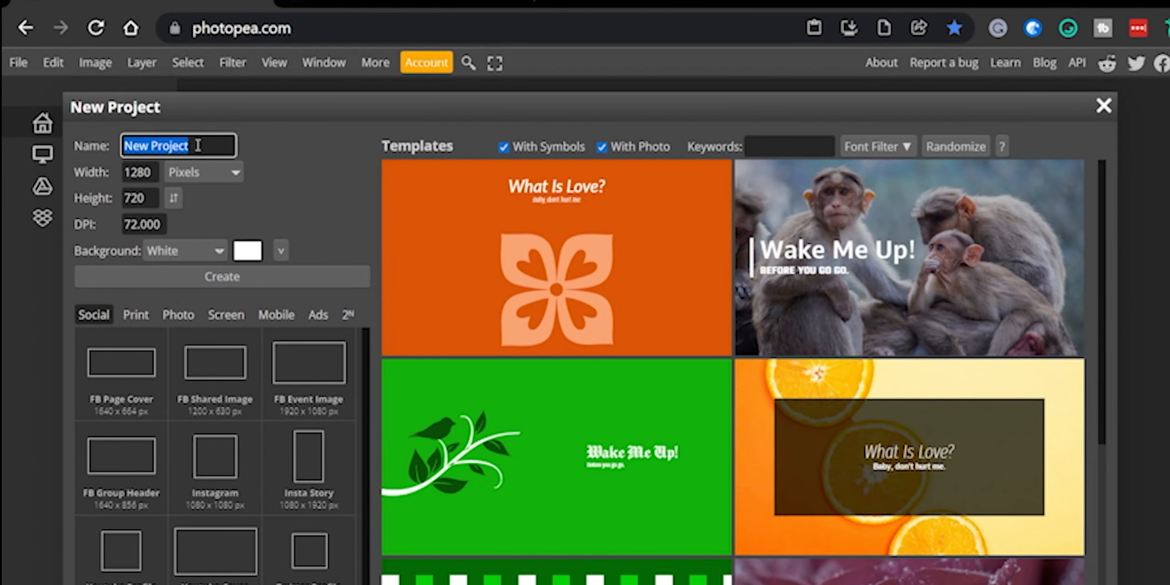
pyautogui.write('Epic Logo TUT')
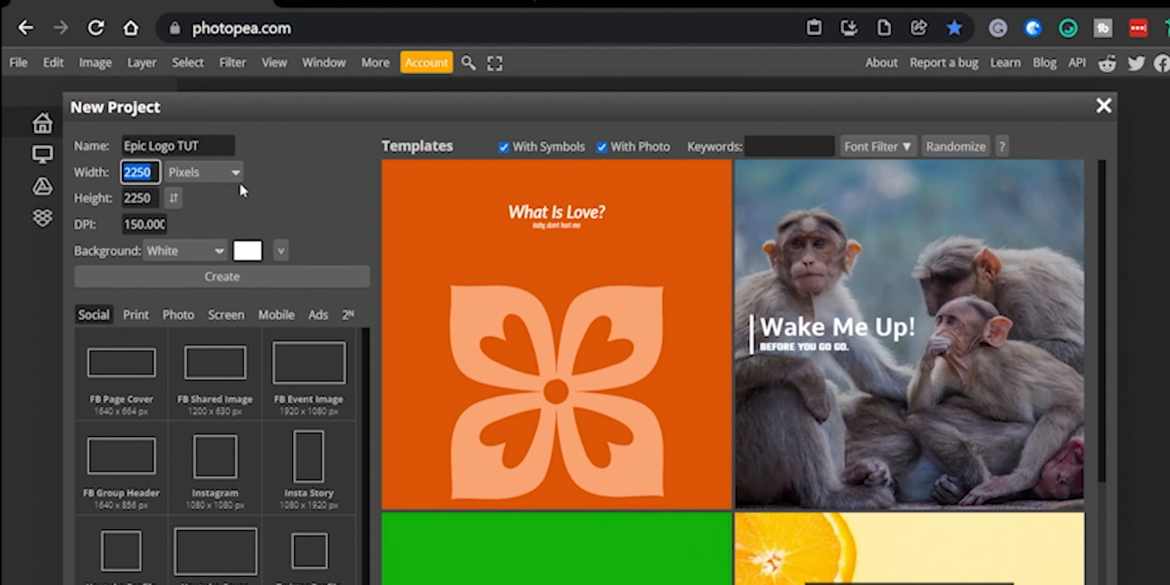
# - Set the new project's width and height to 512 pixels
pyautogui.write('512')
pyautogui.press('Tab')
pyautogui.write('512')
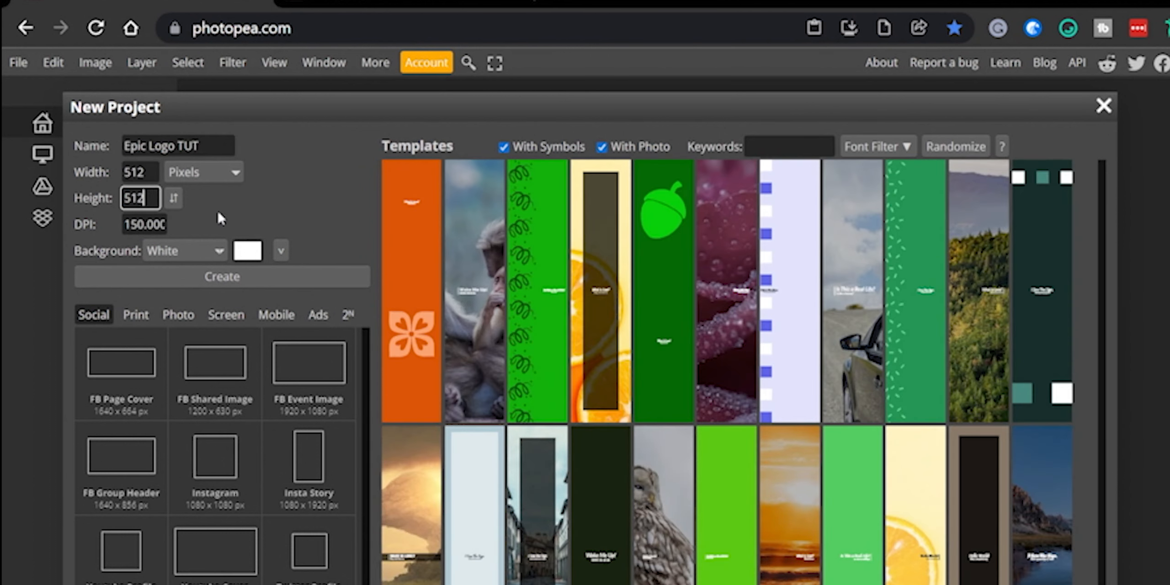
# - Set the new project's width and height to 1000 pixels and create it with a white background
pyautogui.click(136, 166)
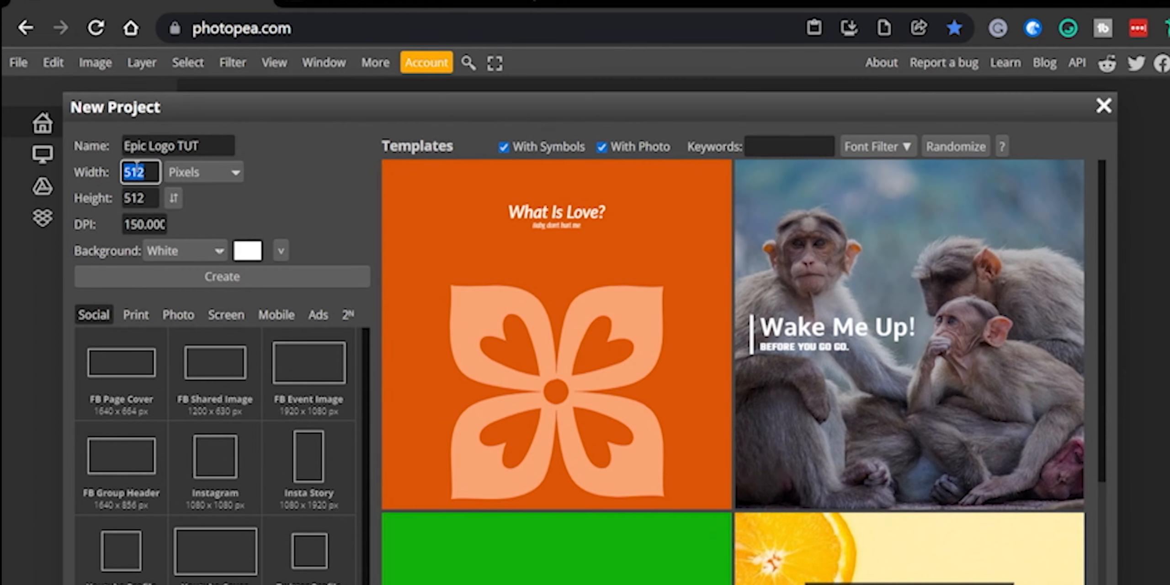
pyautogui.write('1000')
pyautogui.click(135, 194)
pyautogui.write('16')
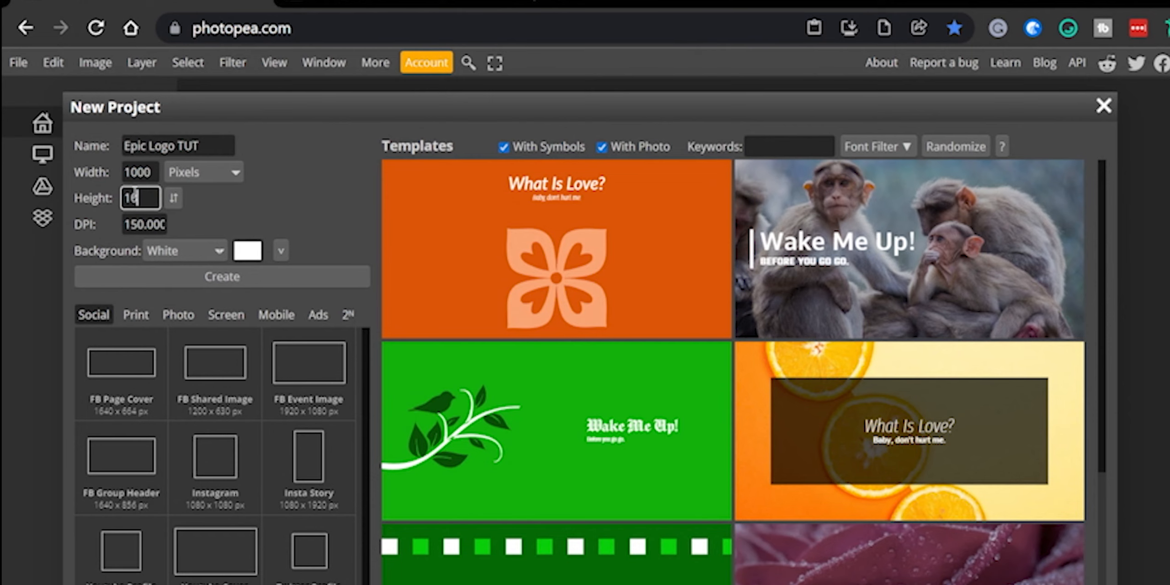
pyautogui.click(196, 229)
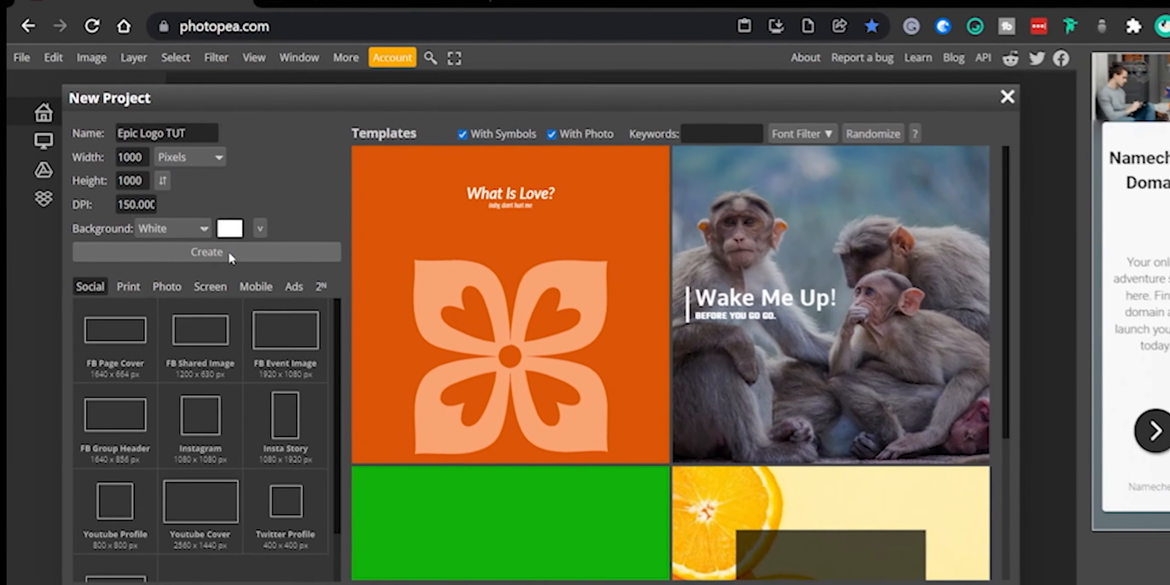
pyautogui.click(230, 257)
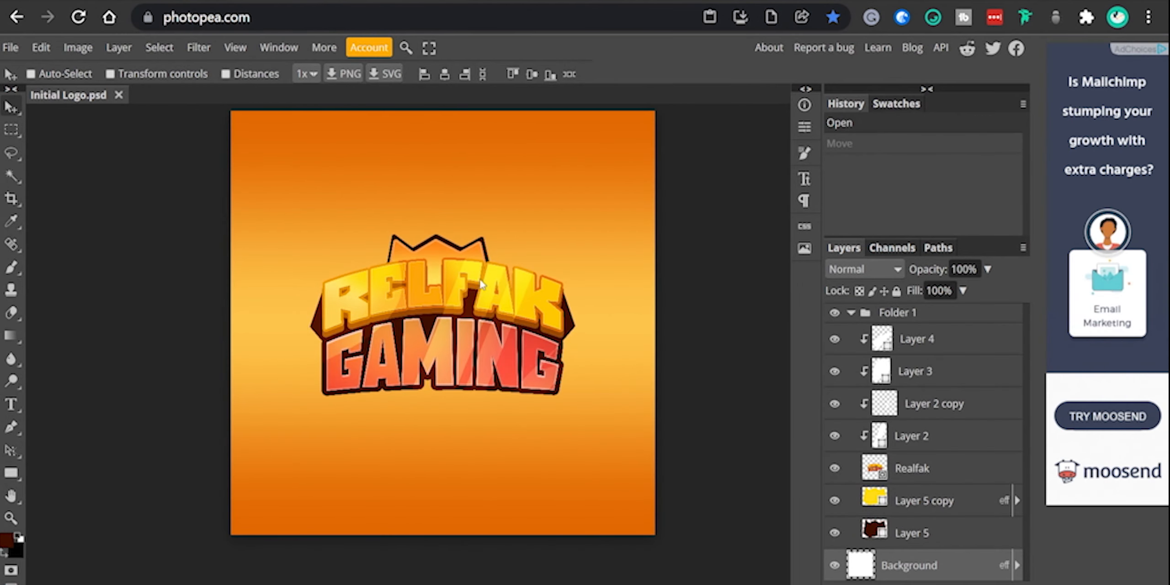
# - Examine the finished example logo in Initial Logo.psd up close and as a whole
pyautogui.scroll(5, 481, 284)
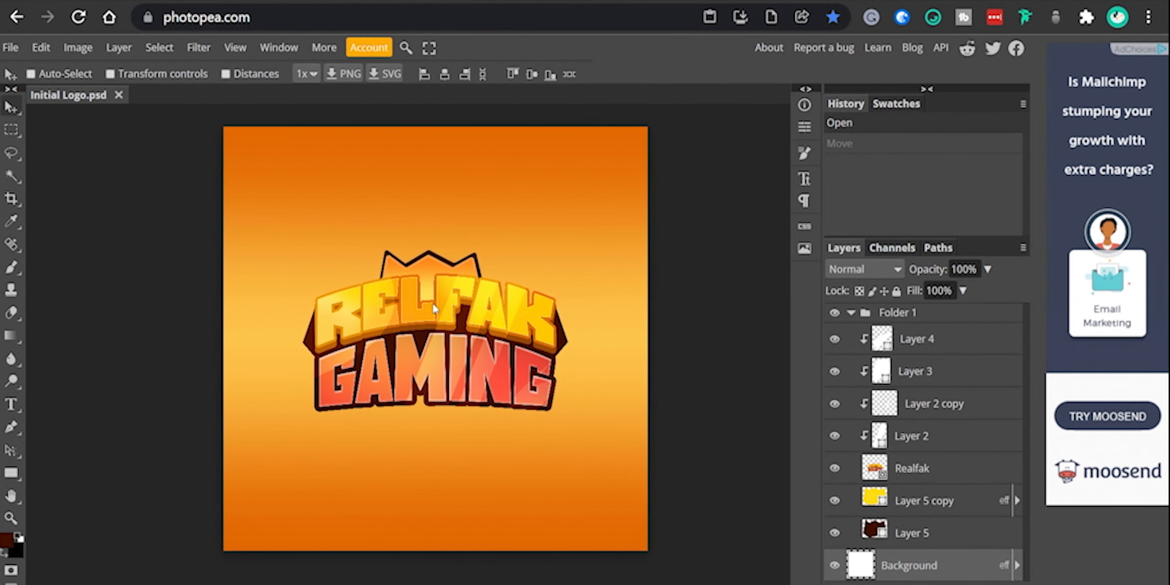
pyautogui.scroll(-4, 433, 382)
pyautogui.scroll(3, 479, 331)
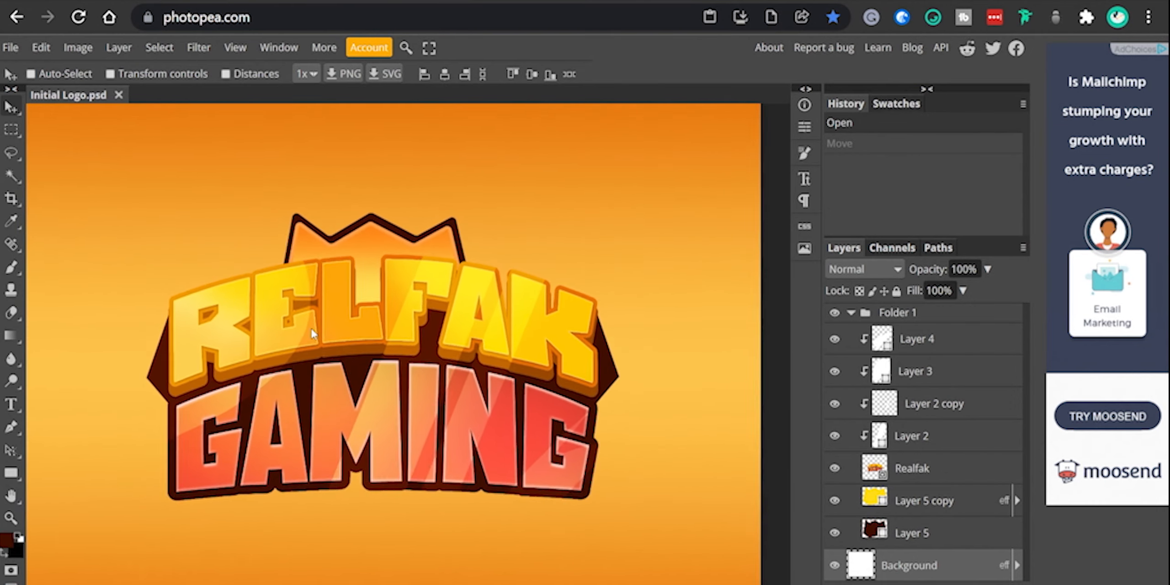
pyautogui.scroll(-5, 314, 329)
pyautogui.scroll(3, 456, 336)
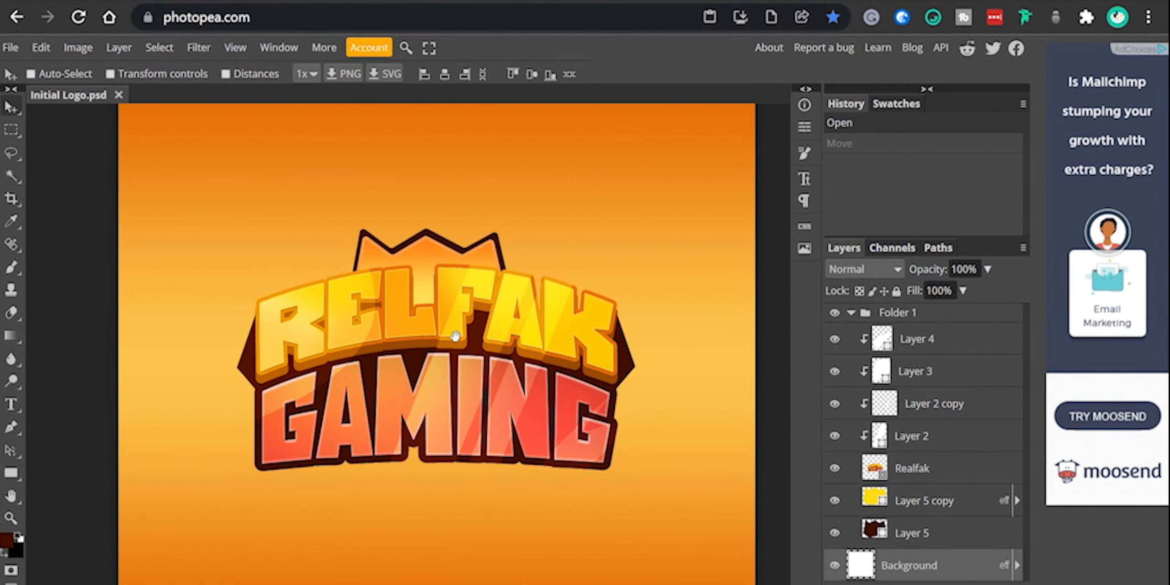
pyautogui.moveTo(455, 336); pyautogui.dragTo(486, 336)
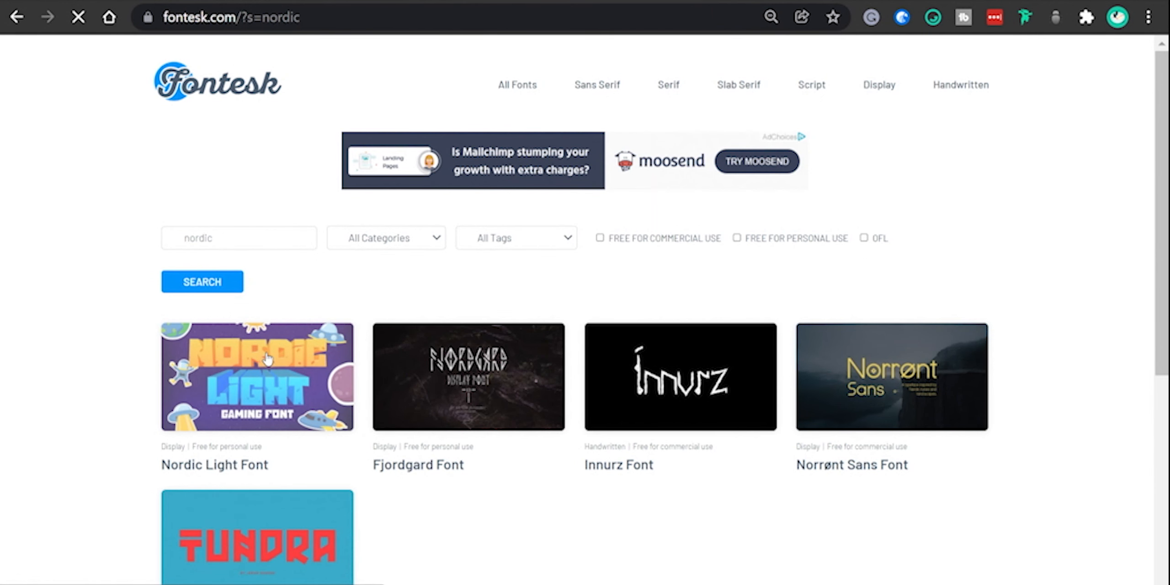
# - Switch to Fontesk, open the Nordic Light Font page and review the font's preview and description
pyautogui.click(267, 359)
pyautogui.scroll(-4, 752, 369)
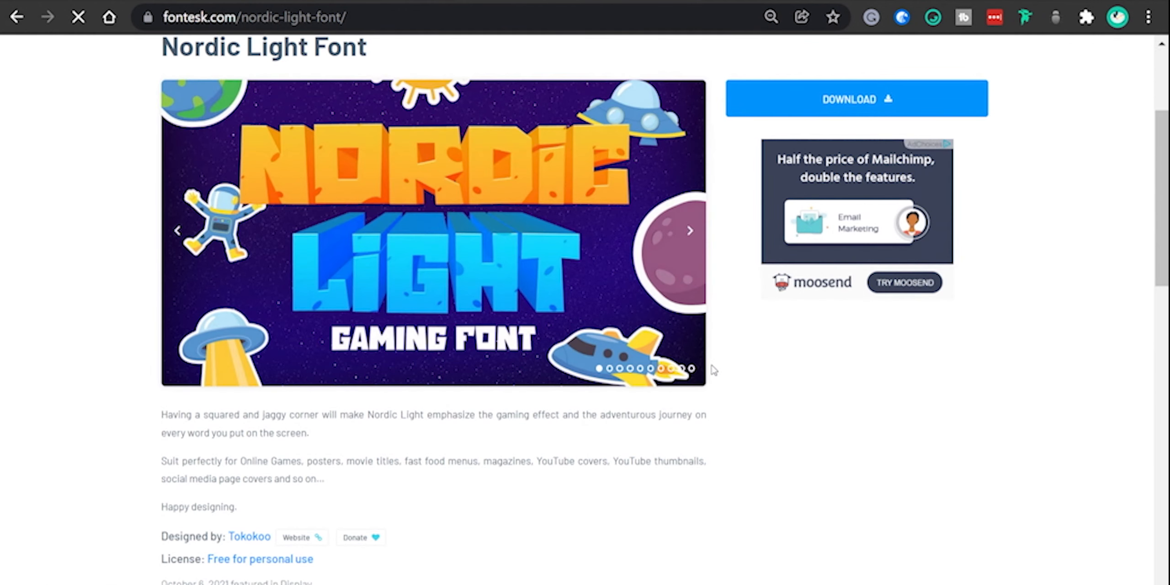
pyautogui.scroll(2, 444, 222)
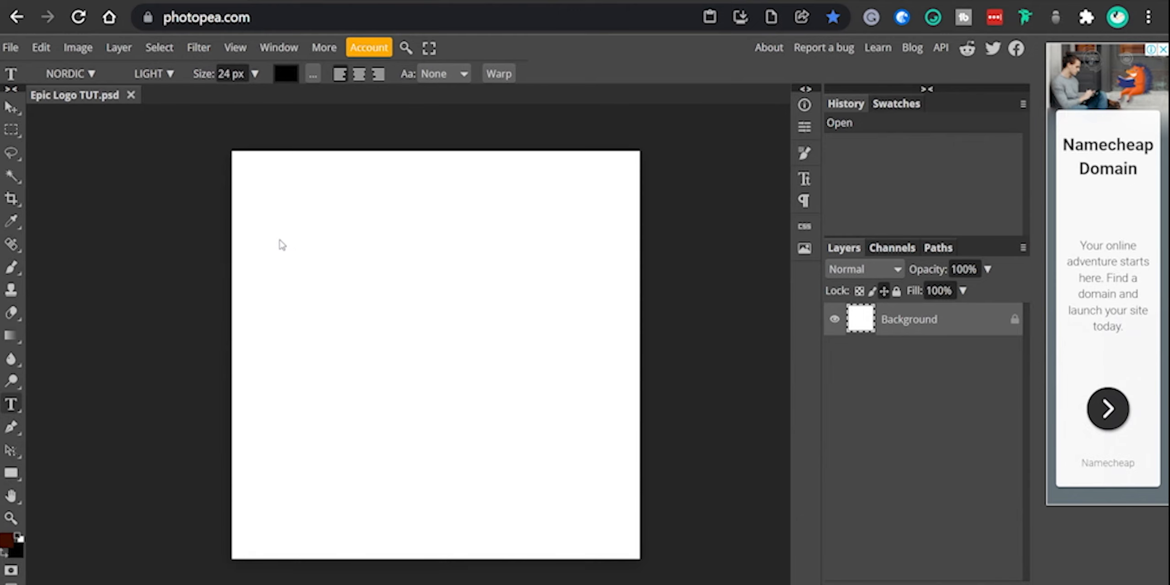
# - Add a wide text box across the upper half of the Epic Logo TUT canvas and enter "EPICSH"
pyautogui.moveTo(278, 239)
pyautogui.mouseDown()
pyautogui.moveTo(306, 270)
pyautogui.moveTo(498, 356)
pyautogui.moveTo(592, 361)
pyautogui.mouseUp()
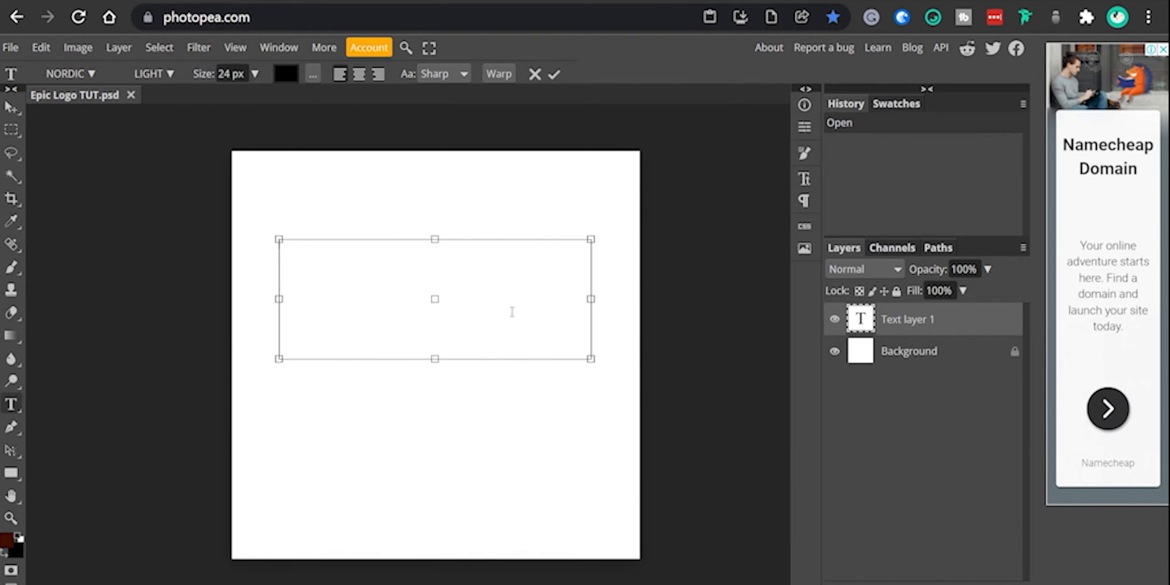
pyautogui.write('EPICSH')
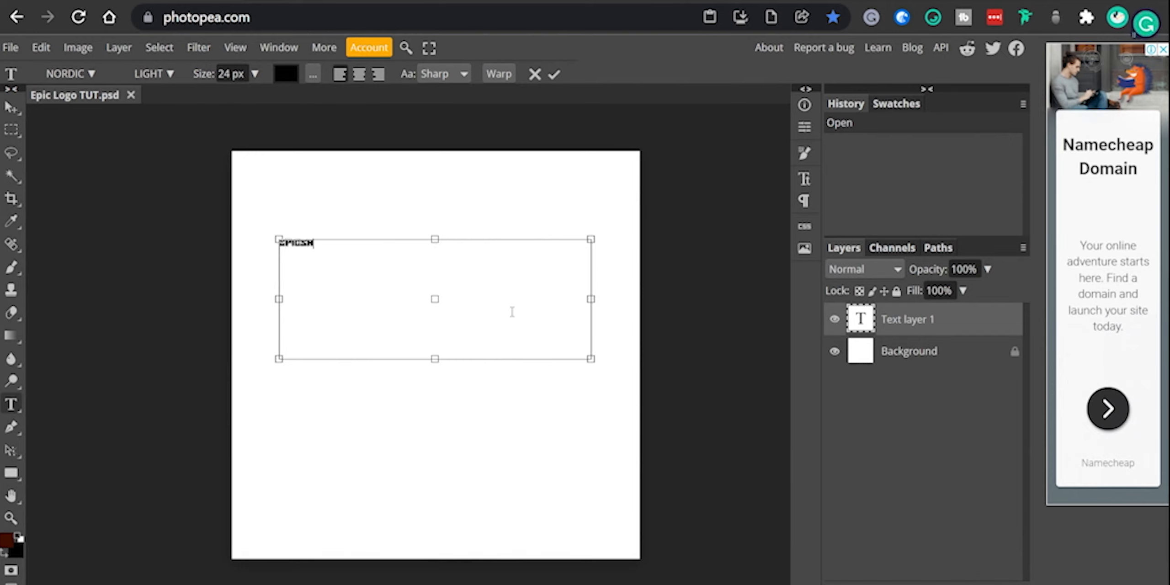
# - Load the font file NORDIC LIGHT.ttf from the Fonts > nordic_light folder and commit the EPICSH8 text
pyautogui.hotkey('ctrl', 'a')
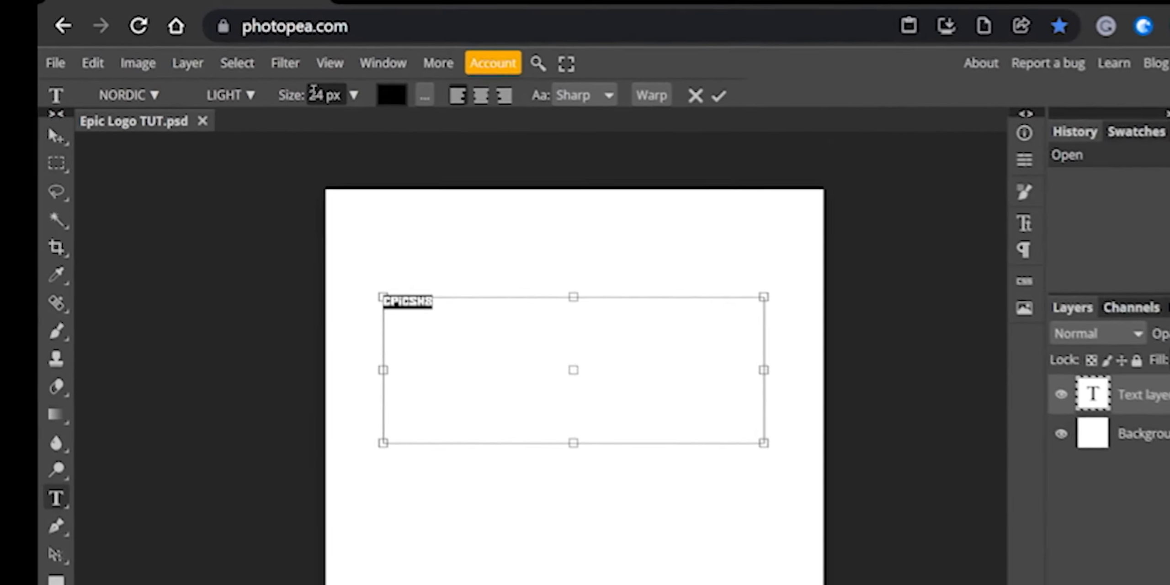
pyautogui.click(151, 101)
pyautogui.click(183, 238)
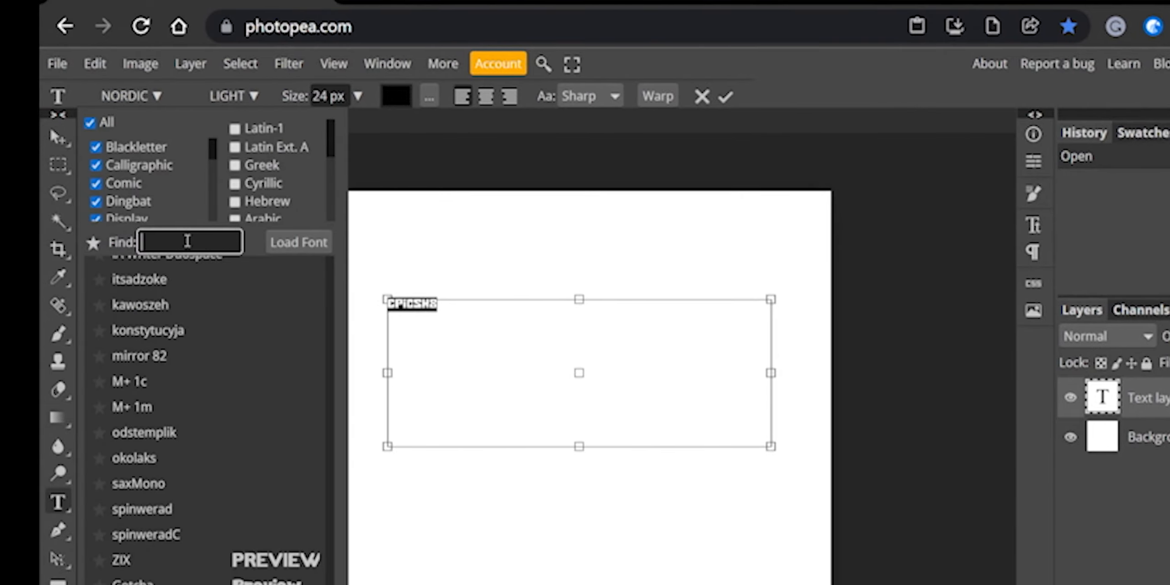
pyautogui.click(298, 242)
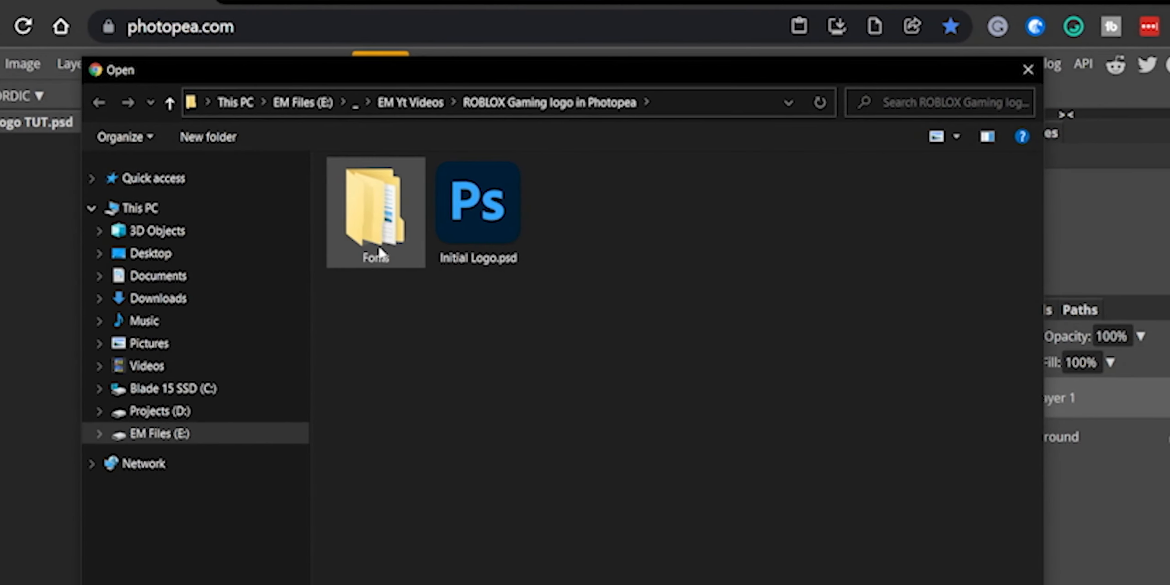
pyautogui.doubleClick(386, 238)
pyautogui.doubleClick(394, 215)
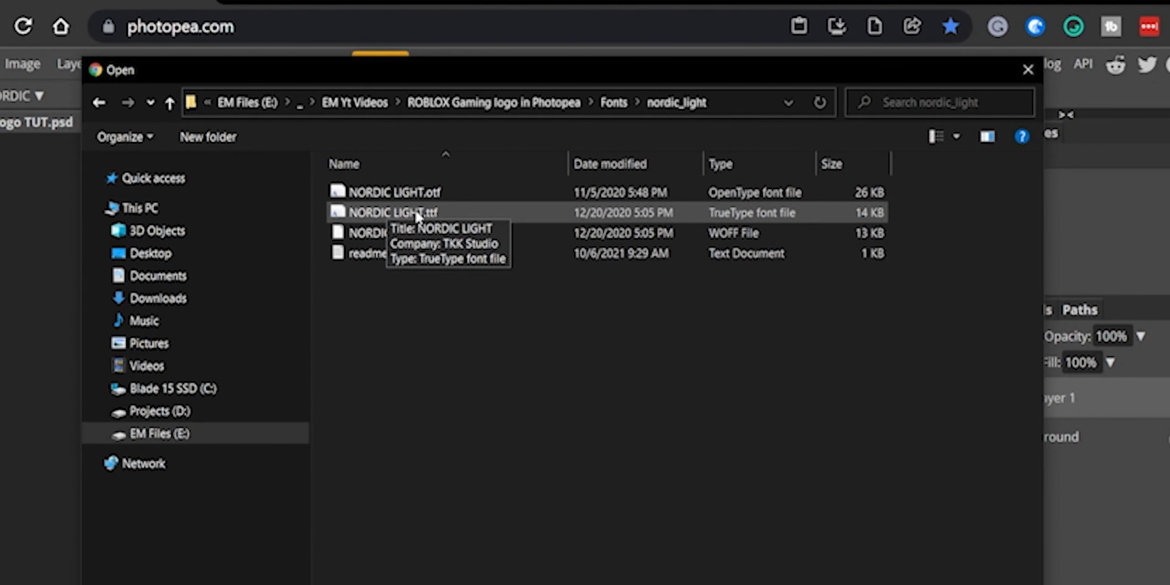
pyautogui.click(471, 212)
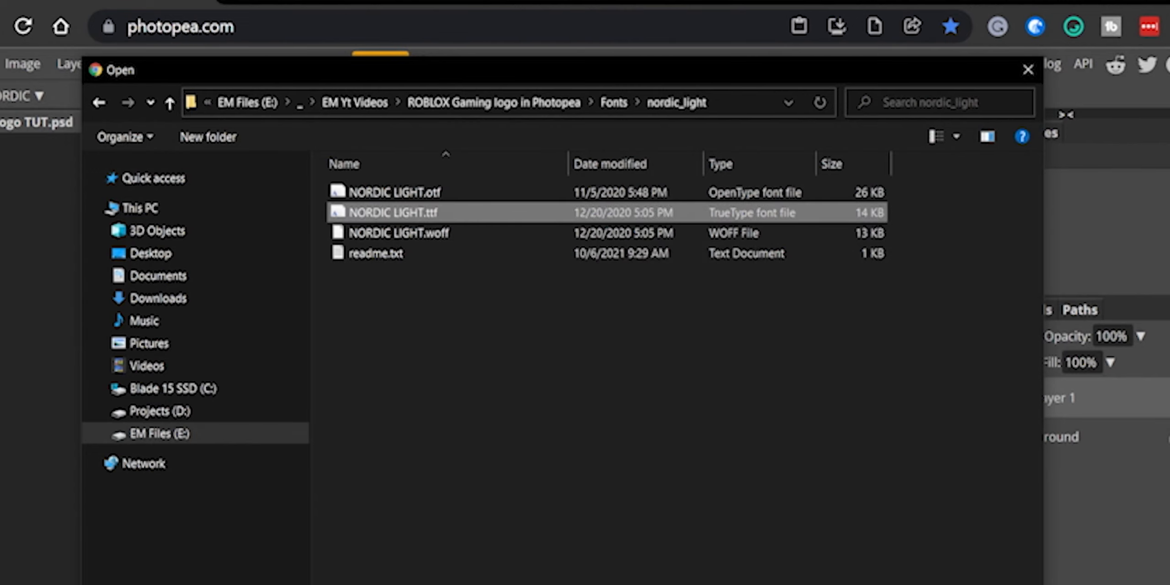
pyautogui.press('Return')
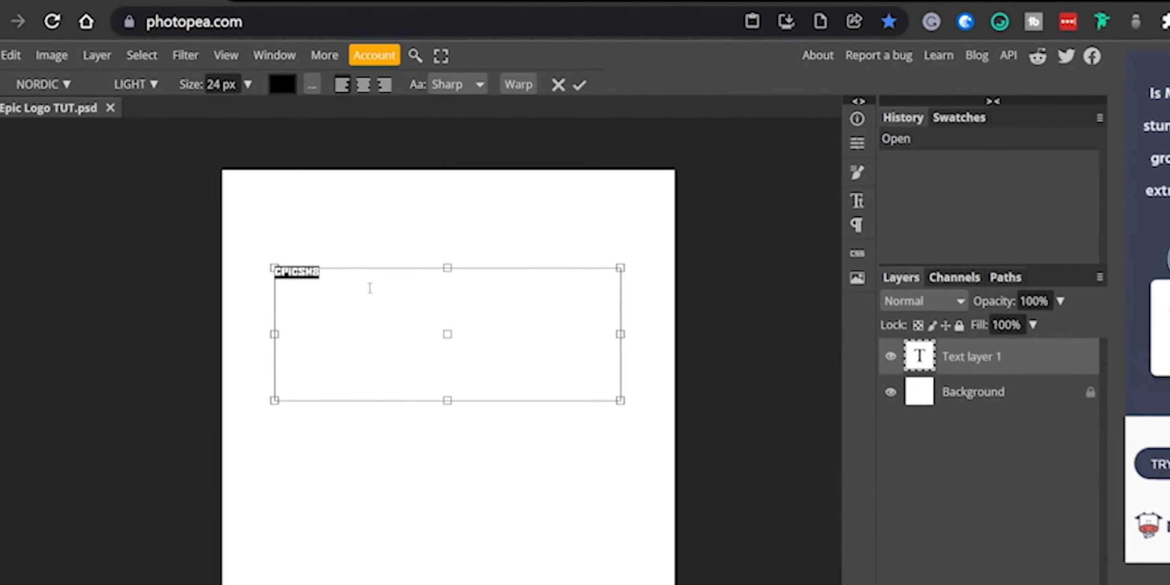
pyautogui.hotkey('ctrl', 'Return')
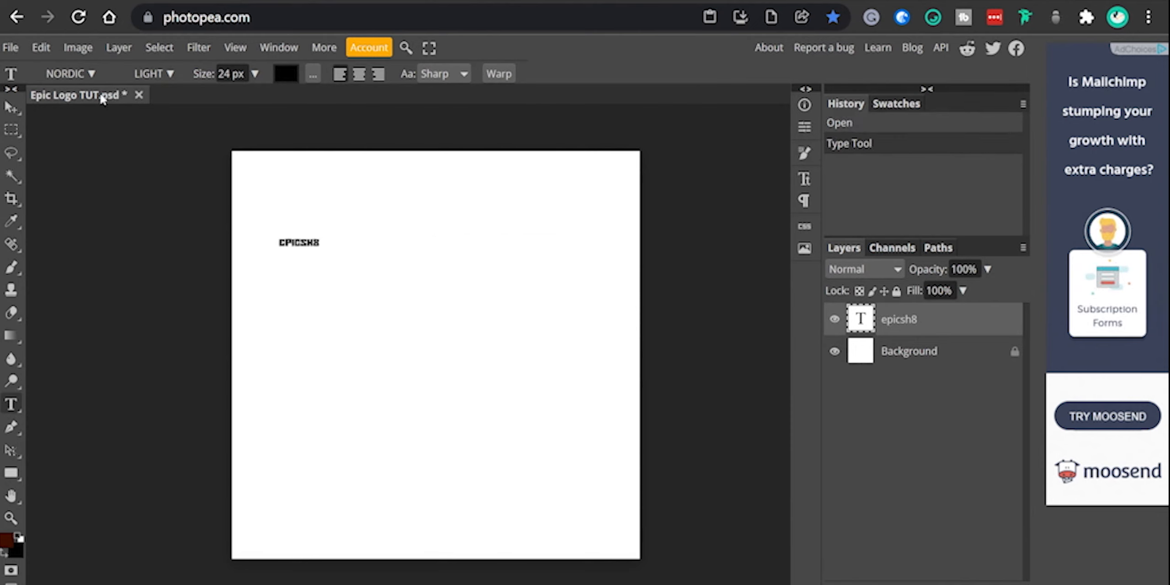
pyautogui.click(313, 246)
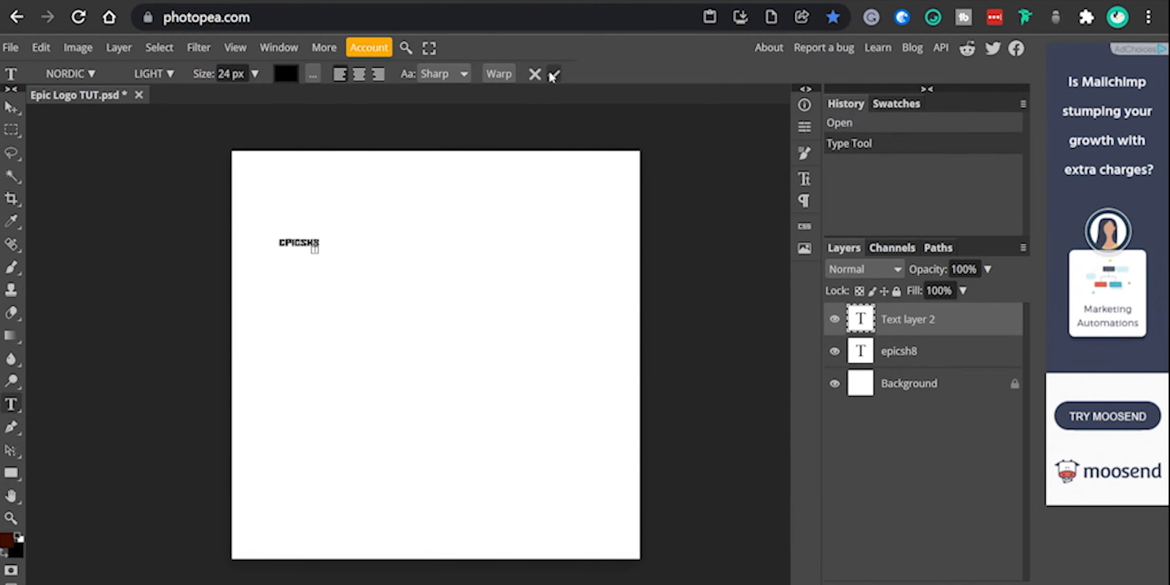
pyautogui.click(973, 337)
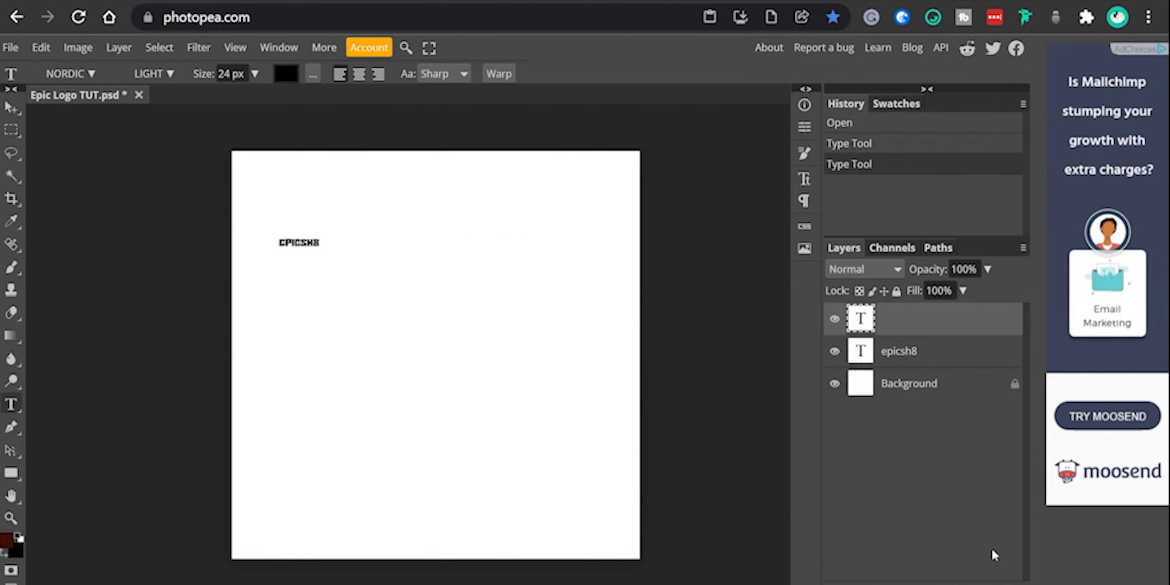
pyautogui.press('Delete')
# - Select the entire EPICSH8 text and apply the NORDIC font to it
pyautogui.click(301, 238)
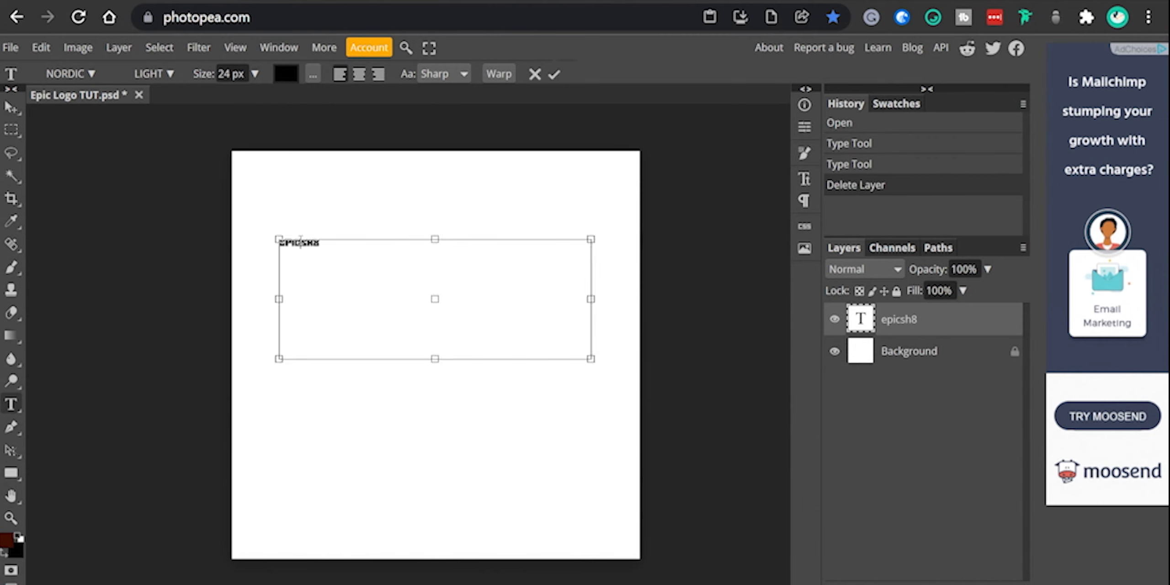
pyautogui.hotkey('ctrl', 'a')
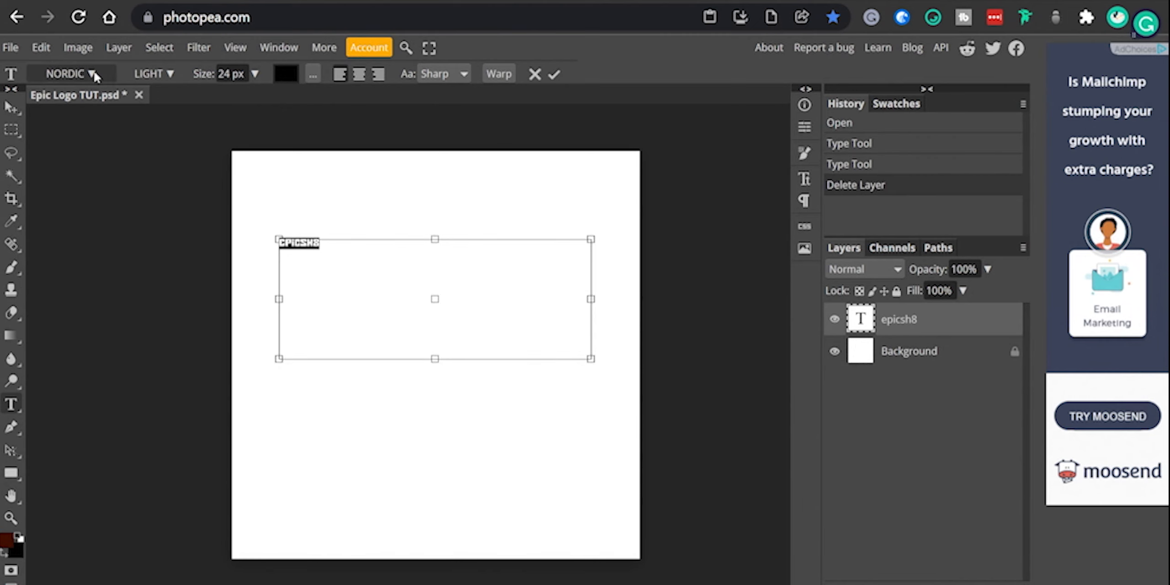
pyautogui.click(70, 73)
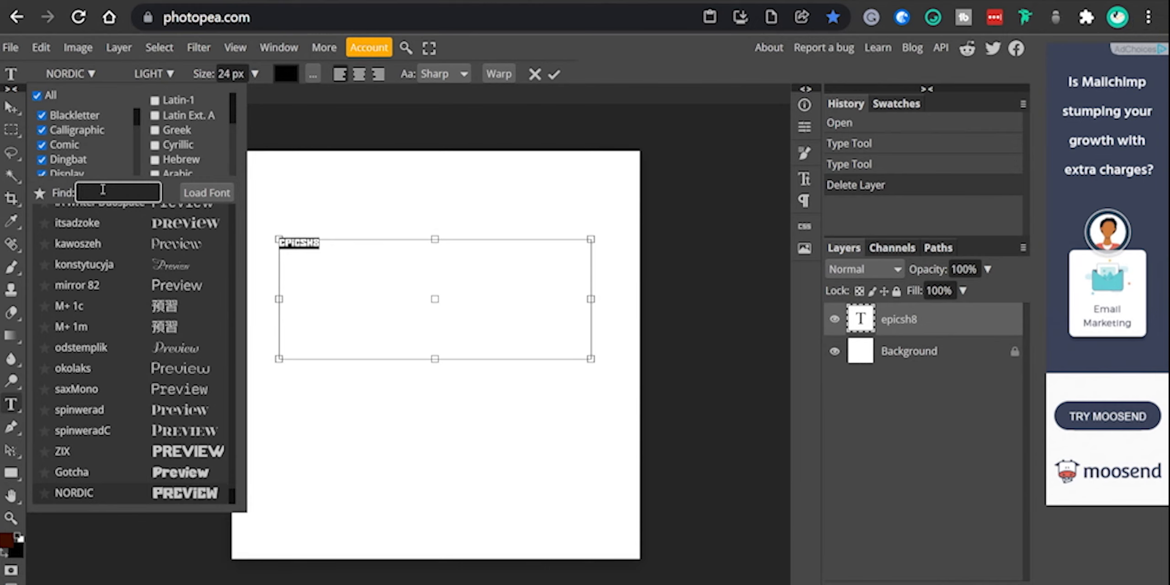
pyautogui.write('nordi')
pyautogui.click(116, 211)
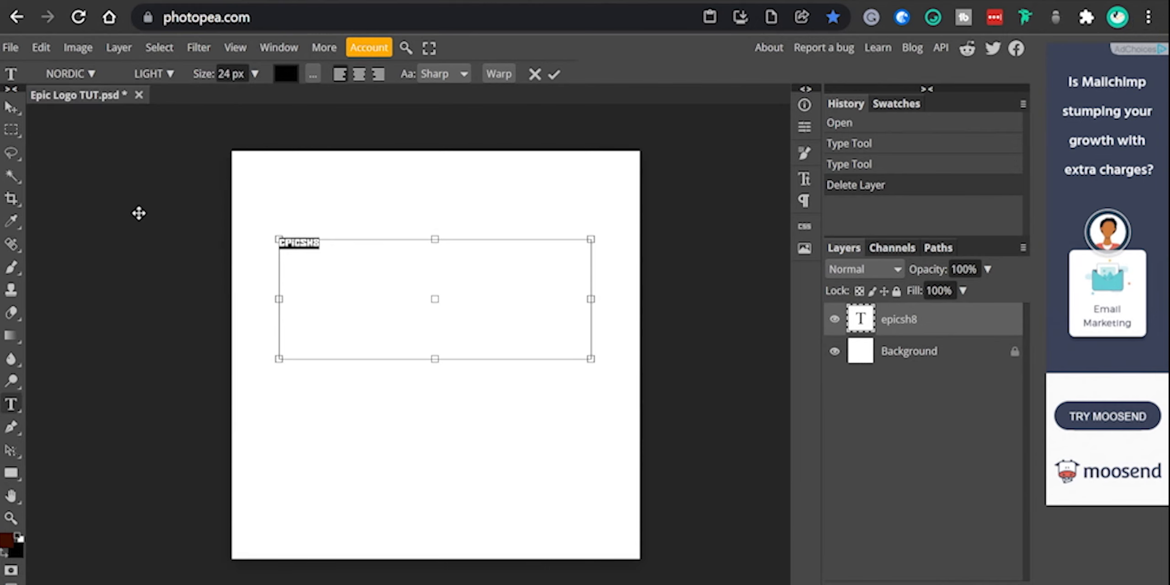
# - Set the EPICSH8 text size to 185 px and shorten its text box to fit the lettering
pyautogui.doubleClick(231, 73)
pyautogui.press('Return')
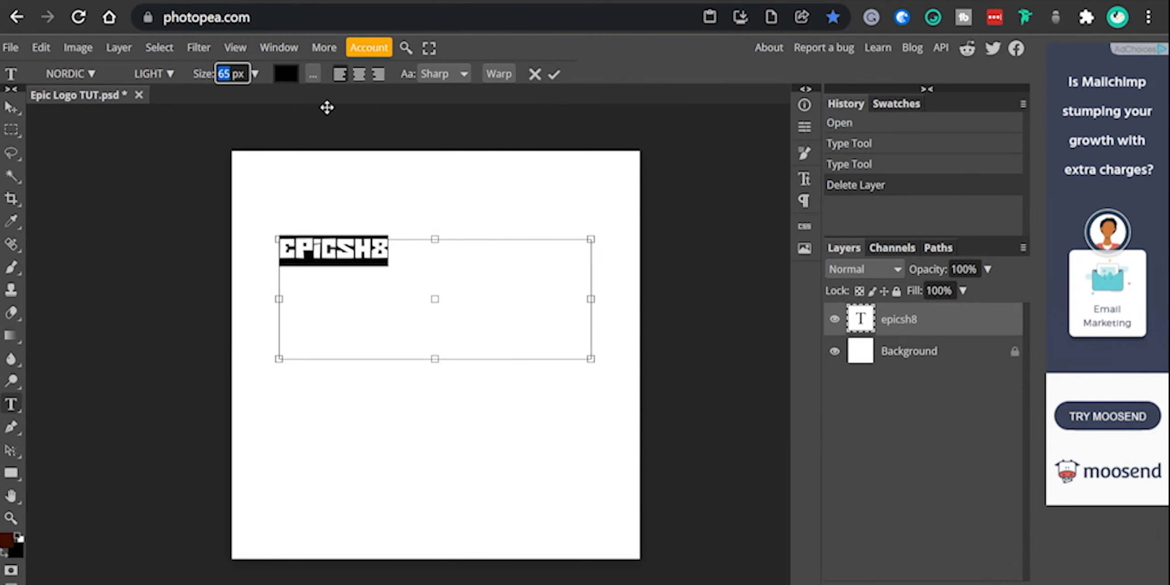
pyautogui.hotkey('shift', 'Up')
pyautogui.hotkey('shift', 'Up')
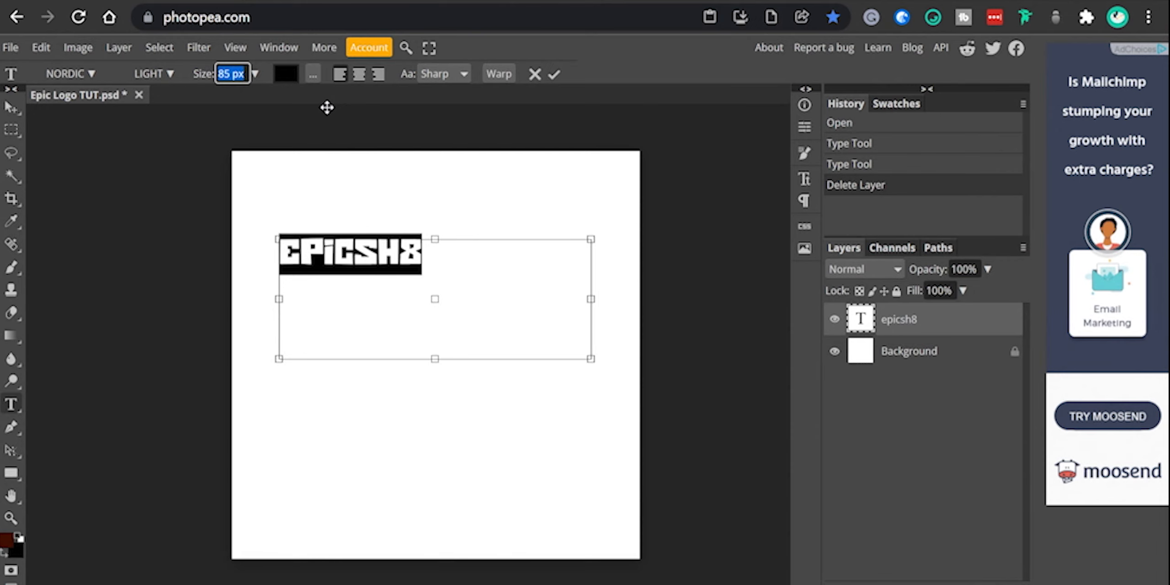
pyautogui.hotkey('shift', 'Up')
pyautogui.hotkey('shift', 'Up')
pyautogui.hotkey('shift', 'Up')
pyautogui.hotkey('shift', 'Up')
pyautogui.hotkey('shift', 'Up')
pyautogui.hotkey('shift', 'Up')
pyautogui.hotkey('shift', 'Up')
pyautogui.hotkey('shift', 'Up')
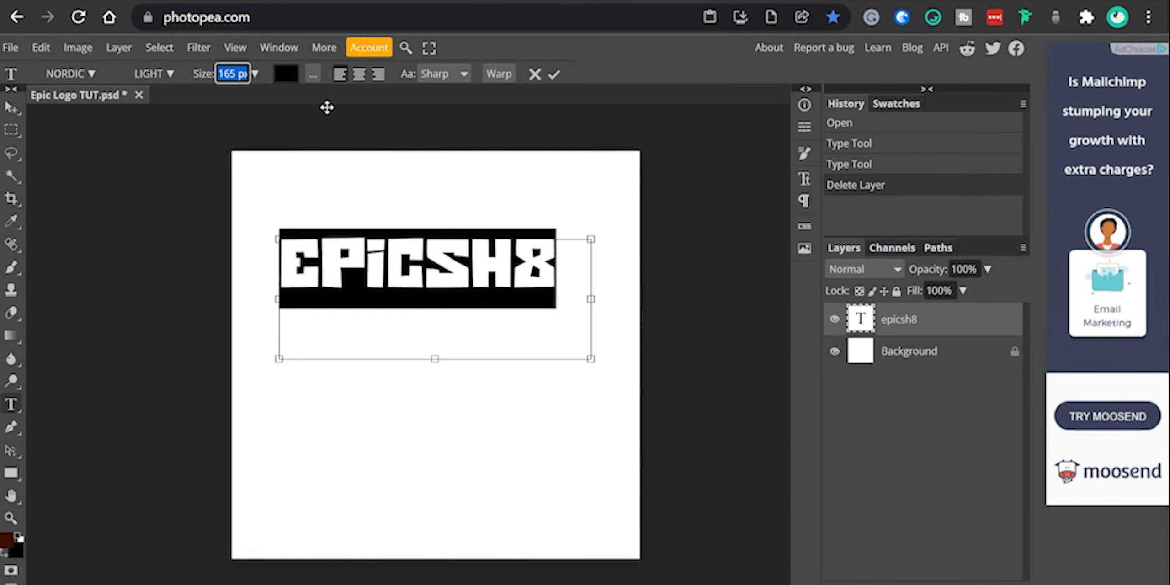
pyautogui.hotkey('shift', 'Up')
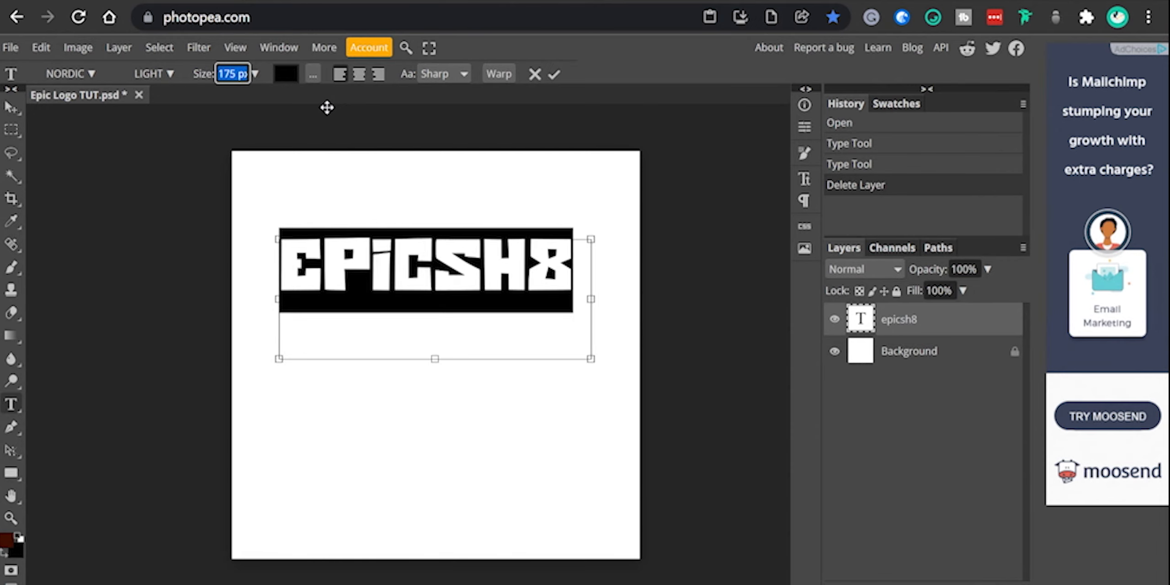
pyautogui.hotkey('shift', 'Up')
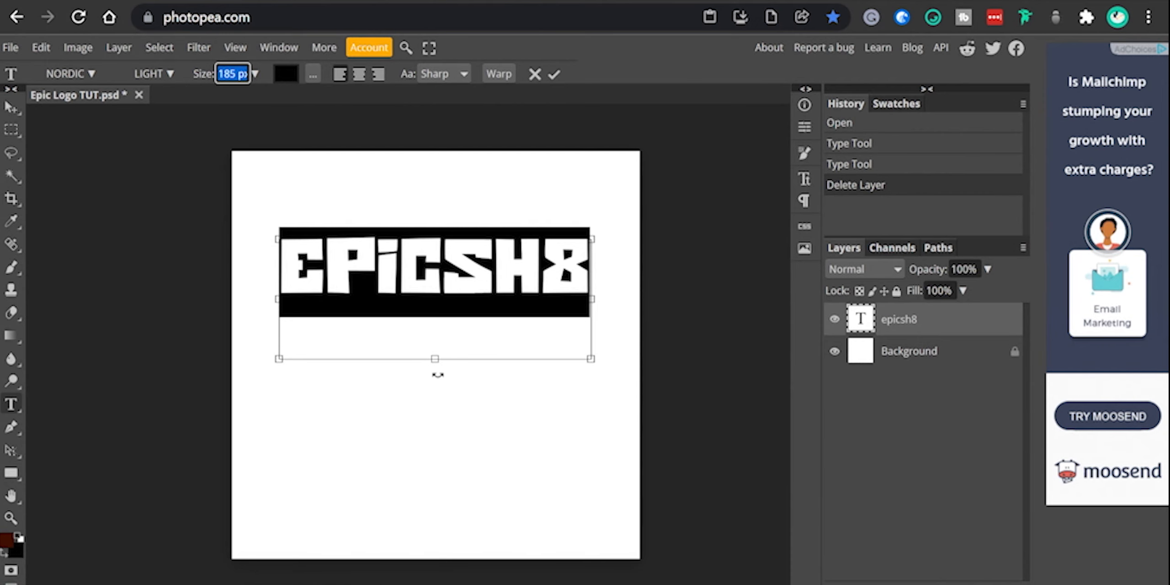
pyautogui.moveTo(434, 358); pyautogui.dragTo(441, 306)
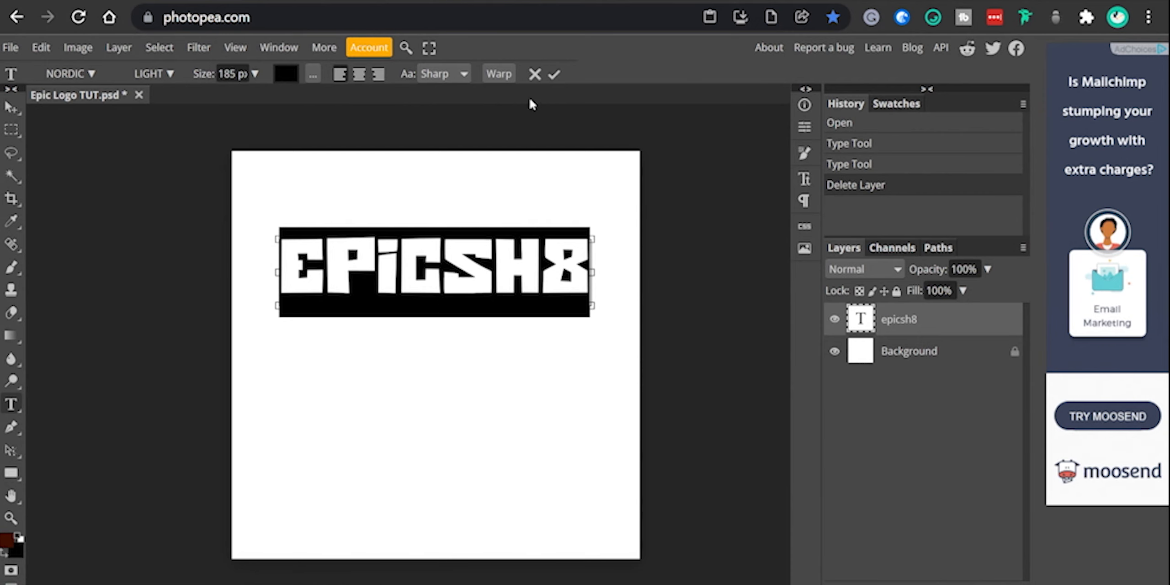
pyautogui.click(555, 75)
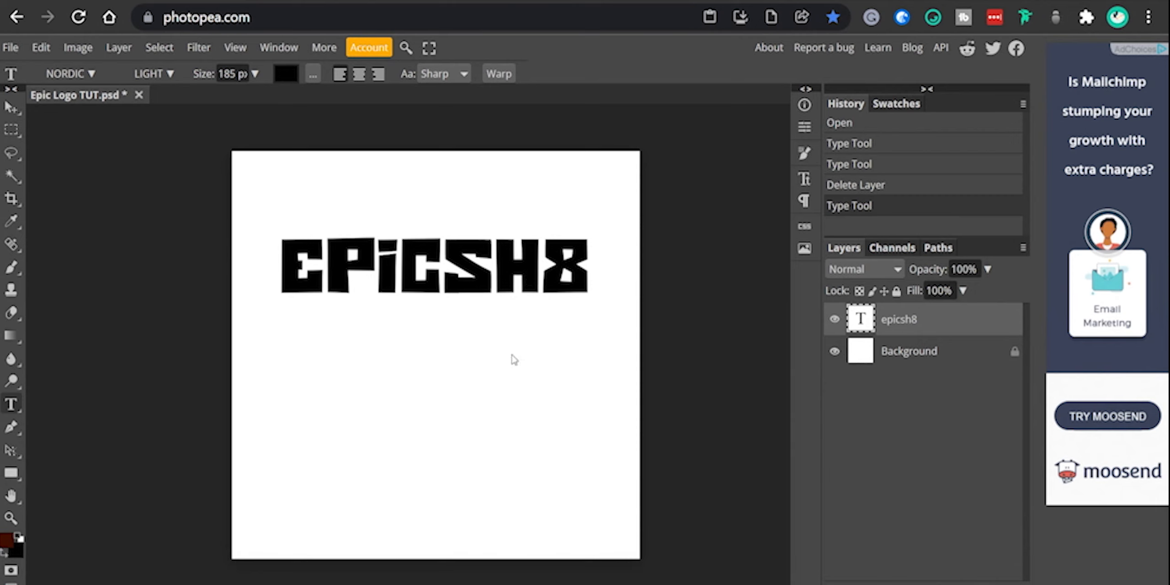
# - Move the text slightly down the canvas and change its wording to "EPICS8"
pyautogui.press('v')
pyautogui.moveTo(519, 271); pyautogui.dragTo(508, 308)
pyautogui.doubleClick(553, 309)
pyautogui.click(544, 304)
pyautogui.press('BackSpace')
pyautogui.write('8')
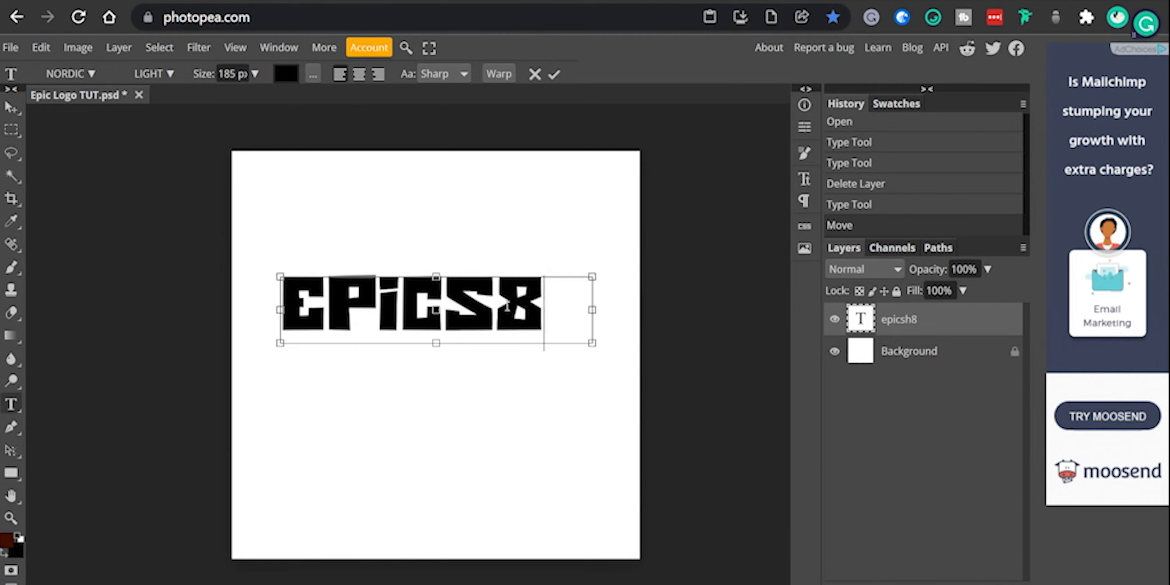
pyautogui.click(554, 74)
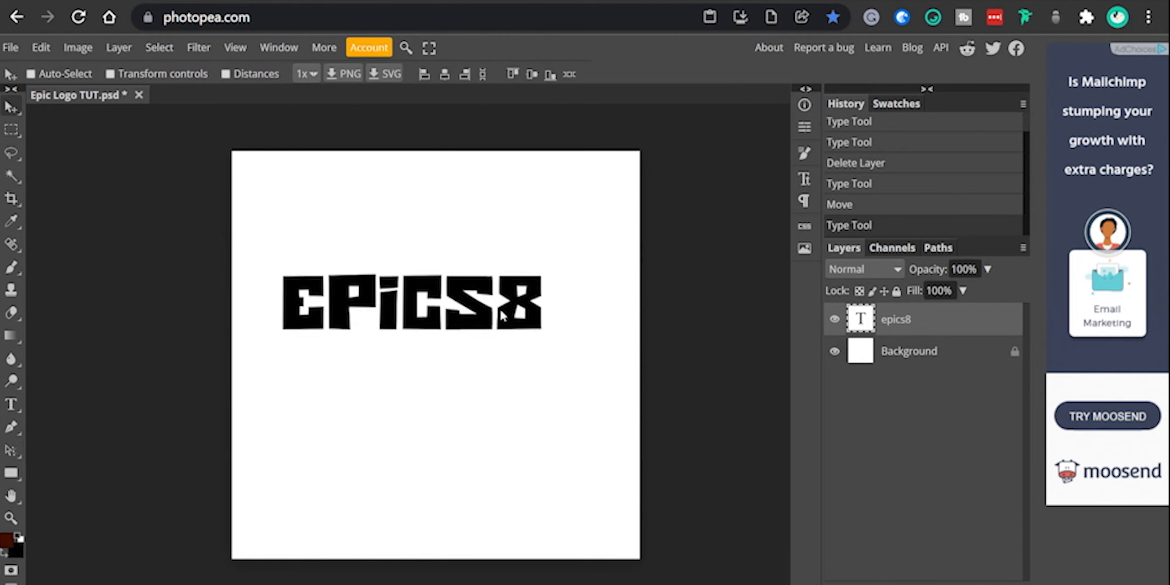
# - Narrow the EPICS8 text box to the width of its lettering and move the text to the horizontal centre of the canvas
pyautogui.doubleClick(504, 316)
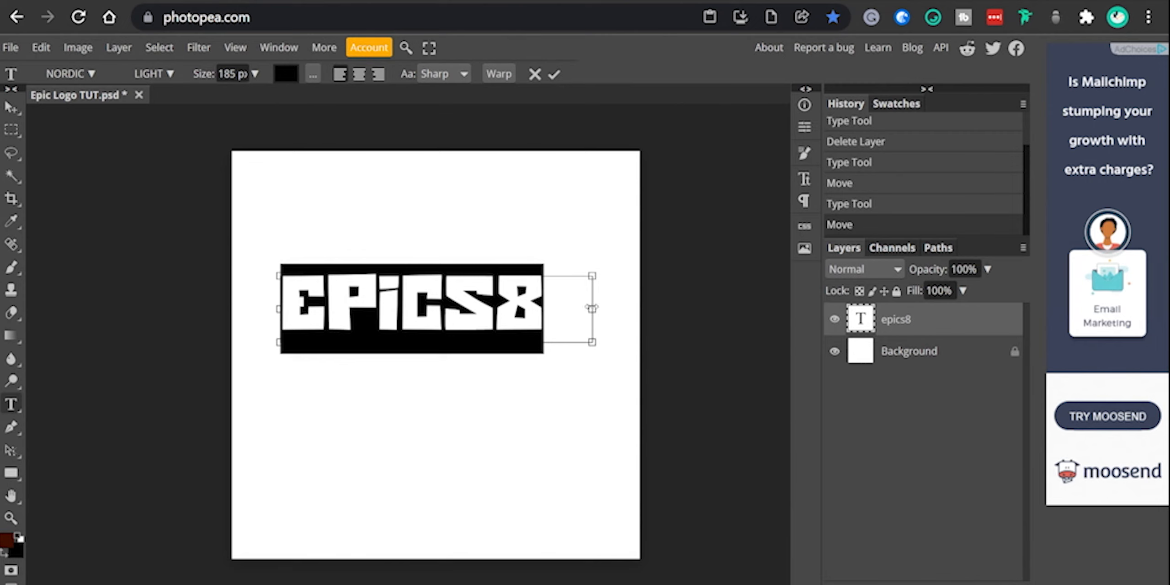
pyautogui.moveTo(592, 308); pyautogui.dragTo(543, 302)
pyautogui.click(554, 74)
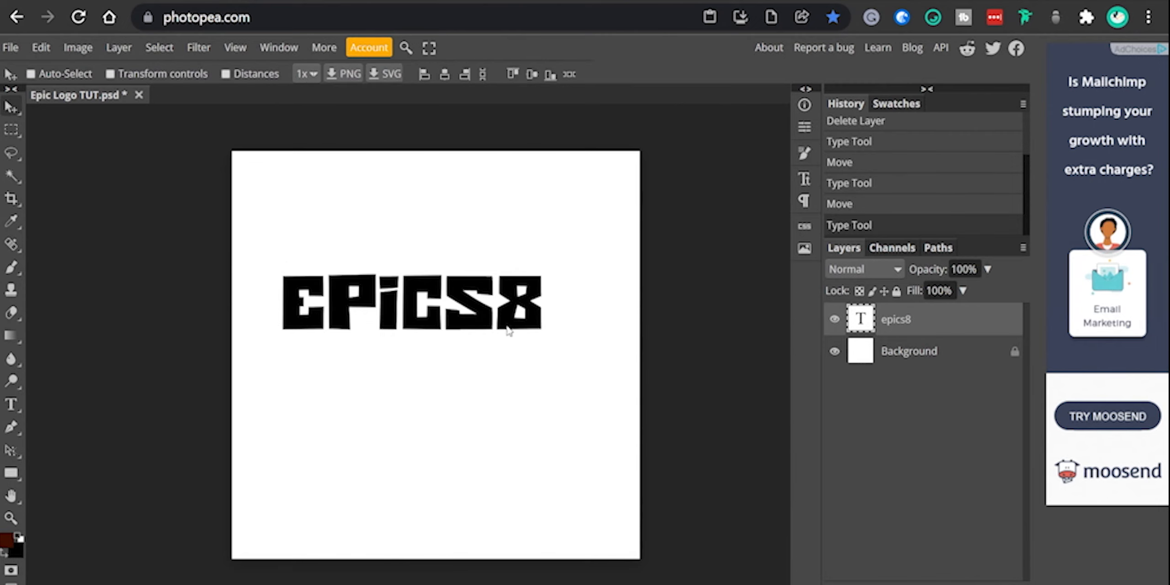
pyautogui.moveTo(420, 302); pyautogui.dragTo(443, 314)
# - Warp the EPICS8 text with a horizontal Arc style at 25% bend and commit the edit
pyautogui.doubleClick(447, 315)
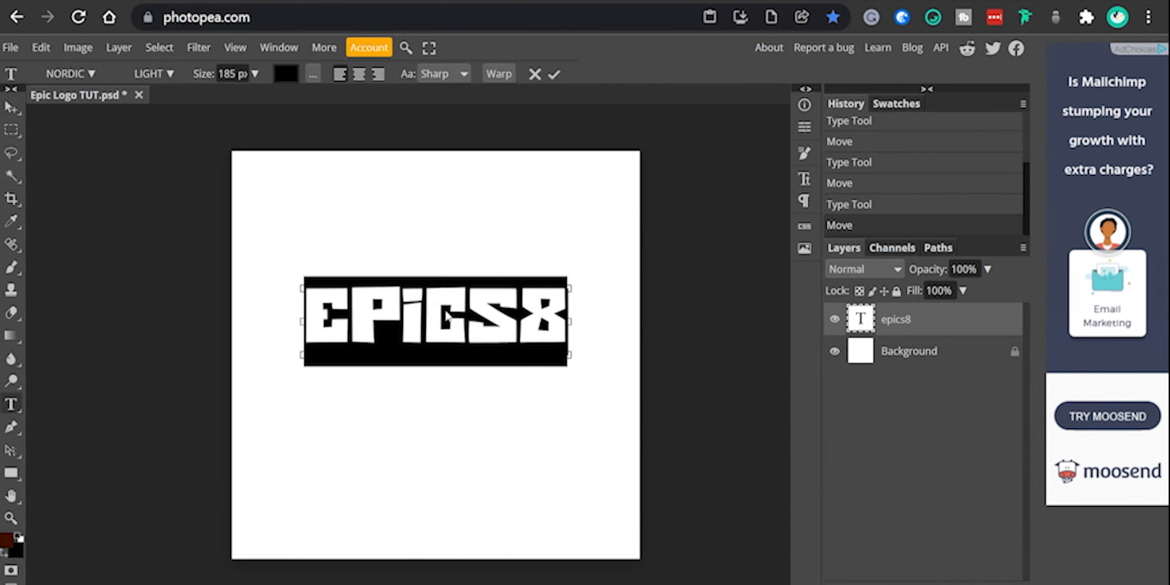
pyautogui.click(499, 74)
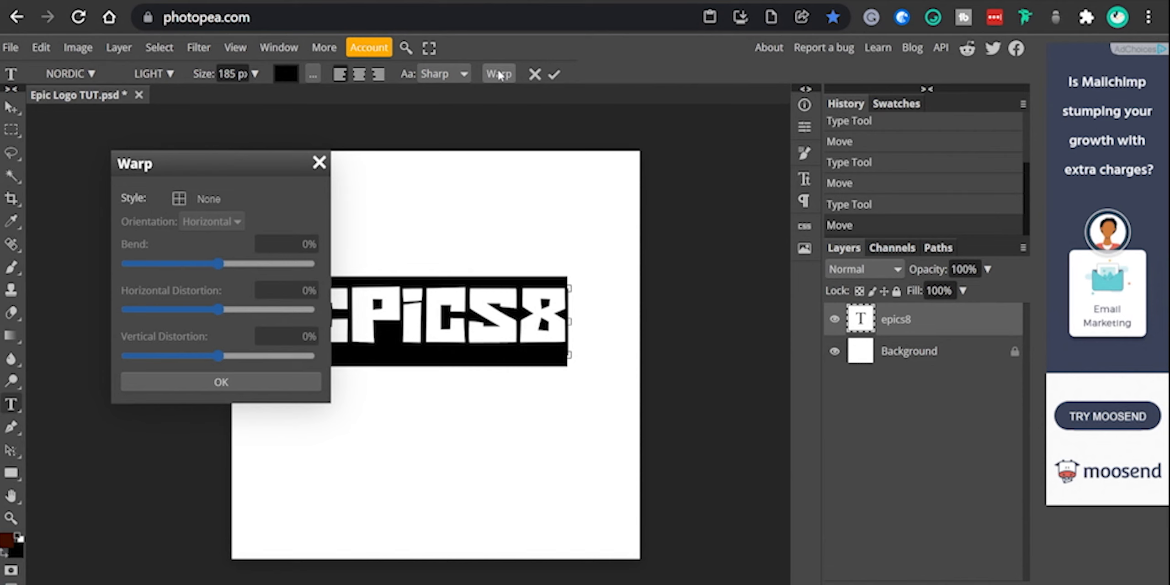
pyautogui.moveTo(263, 156); pyautogui.dragTo(199, 151)
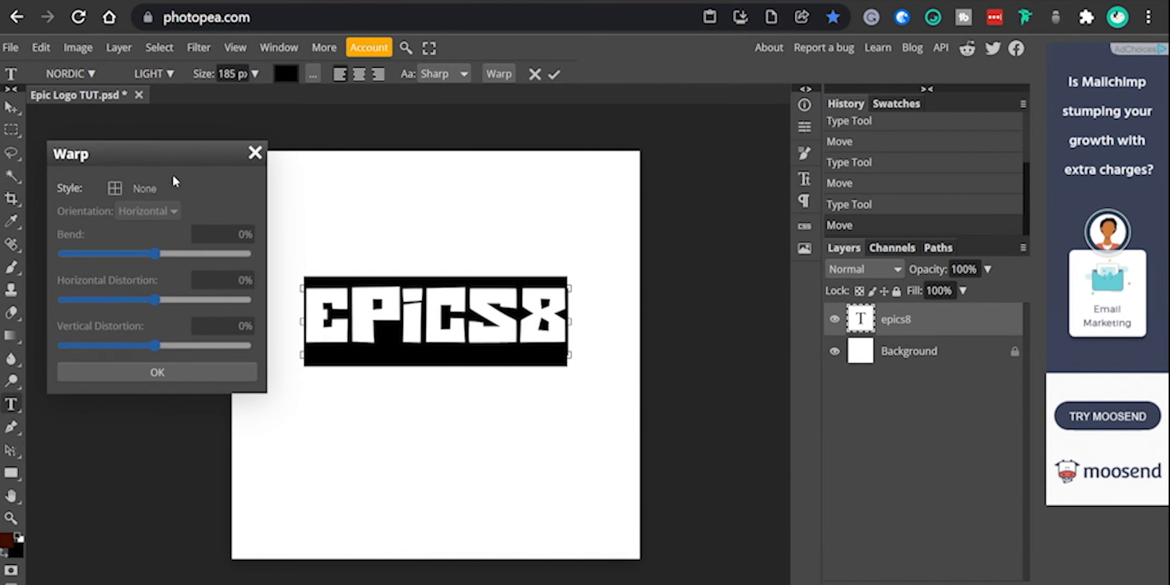
pyautogui.click(133, 193)
pyautogui.click(142, 231)
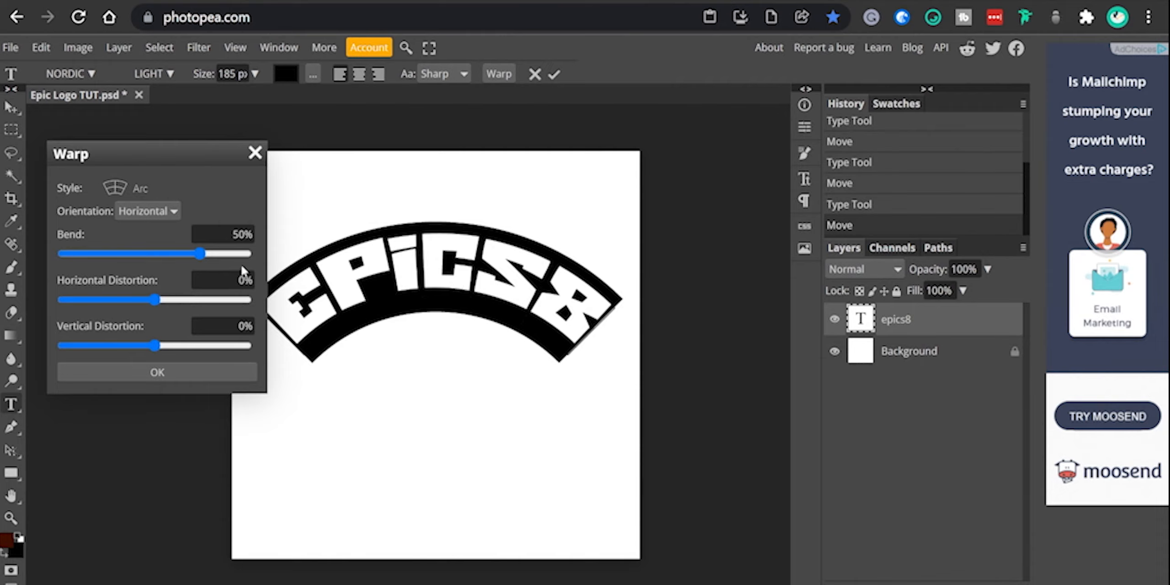
pyautogui.moveTo(201, 254)
pyautogui.mouseDown()
pyautogui.moveTo(249, 257)
pyautogui.moveTo(59, 257)
pyautogui.moveTo(179, 253)
pyautogui.mouseUp()
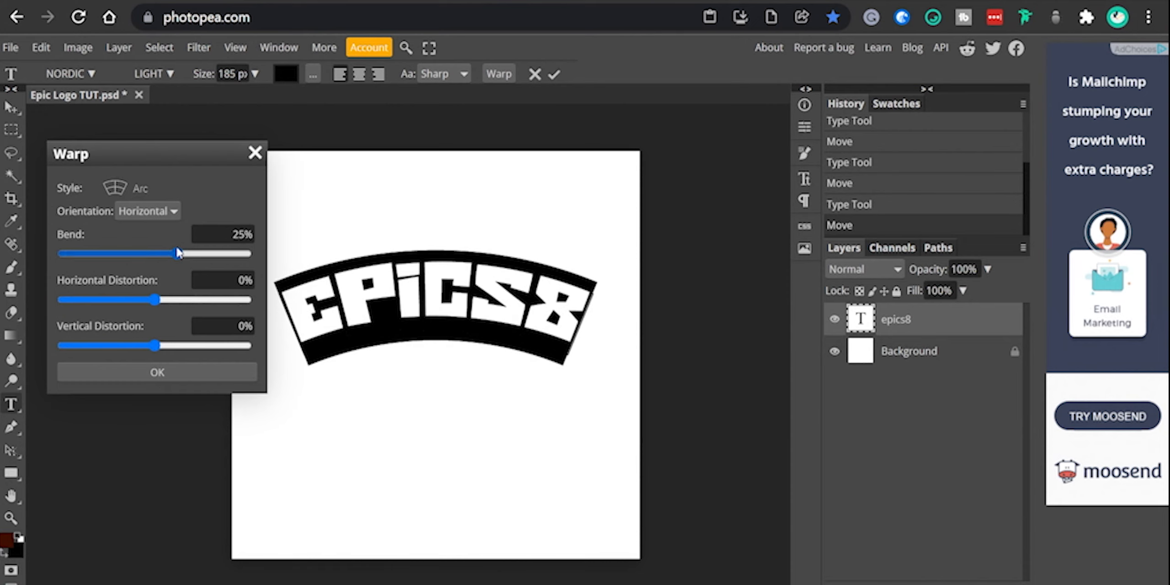
pyautogui.click(201, 366)
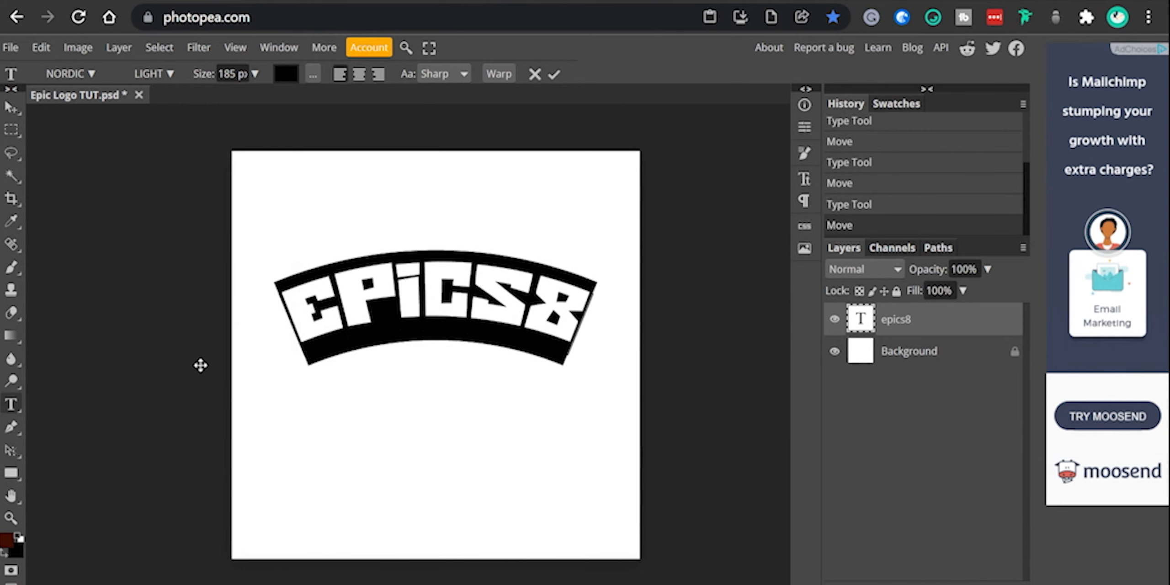
pyautogui.click(554, 74)
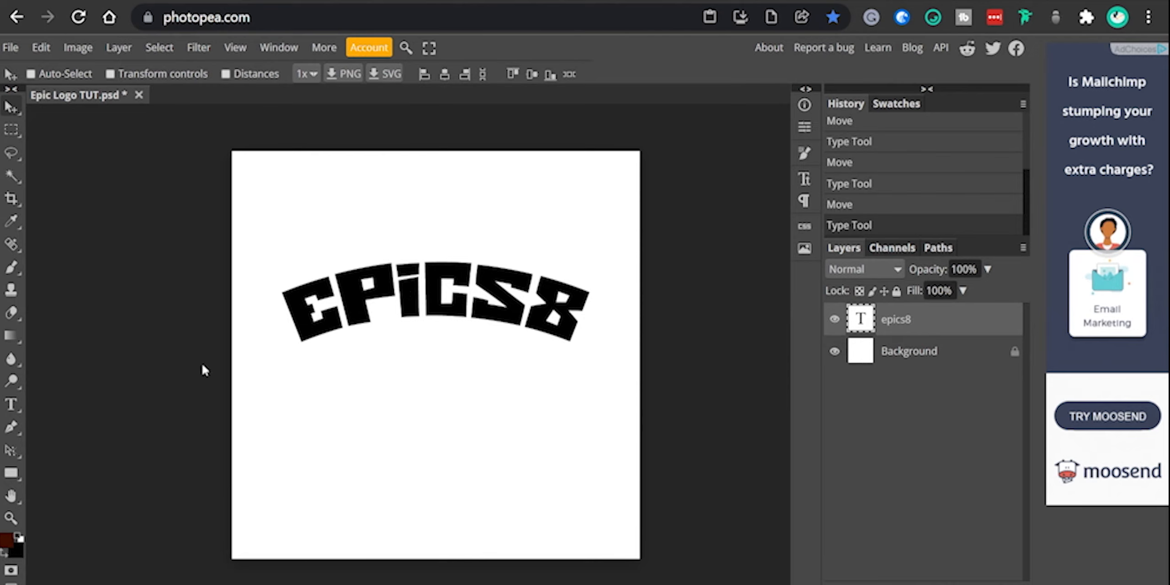
# - Add a GAMING text box below the EPICS8 lettering, fit the box to its letters and commit the text
pyautogui.click(11, 404)
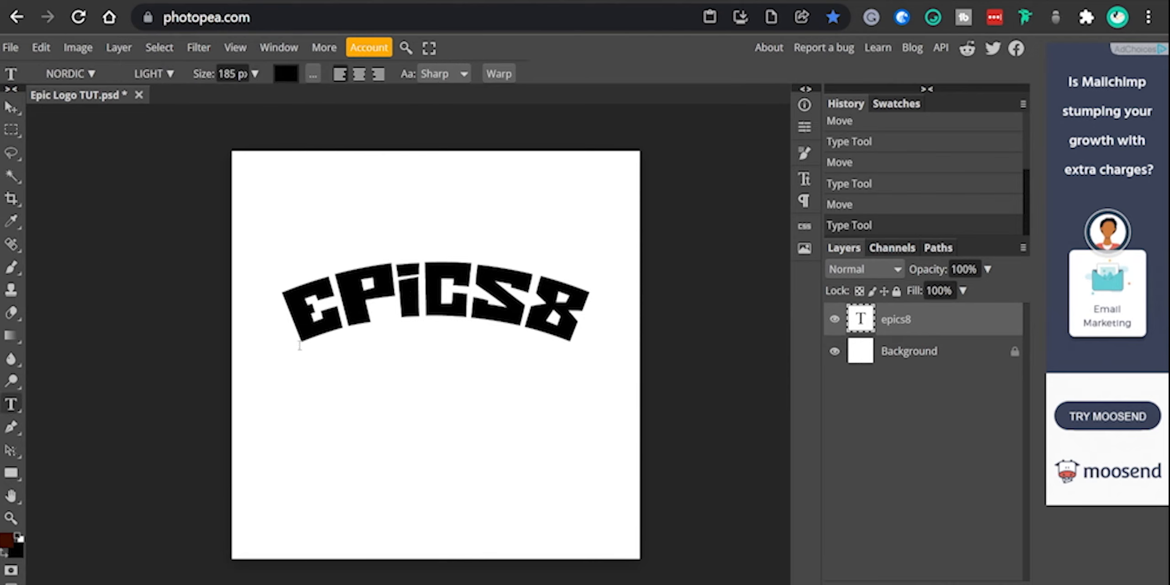
pyautogui.moveTo(279, 356); pyautogui.dragTo(583, 439)
pyautogui.write('gaming')
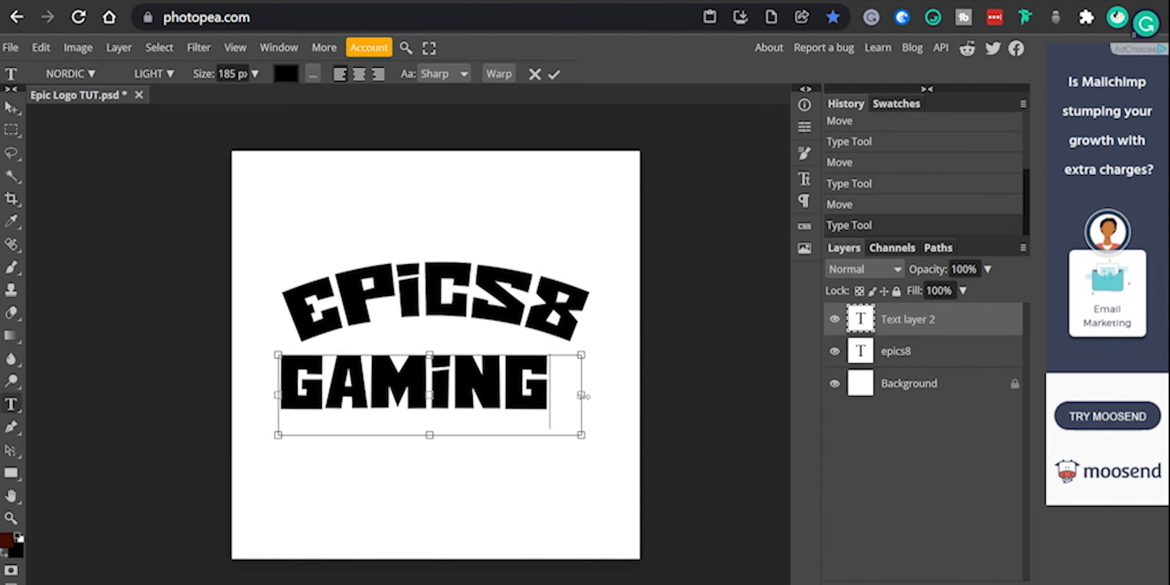
pyautogui.moveTo(581, 394); pyautogui.dragTo(552, 395)
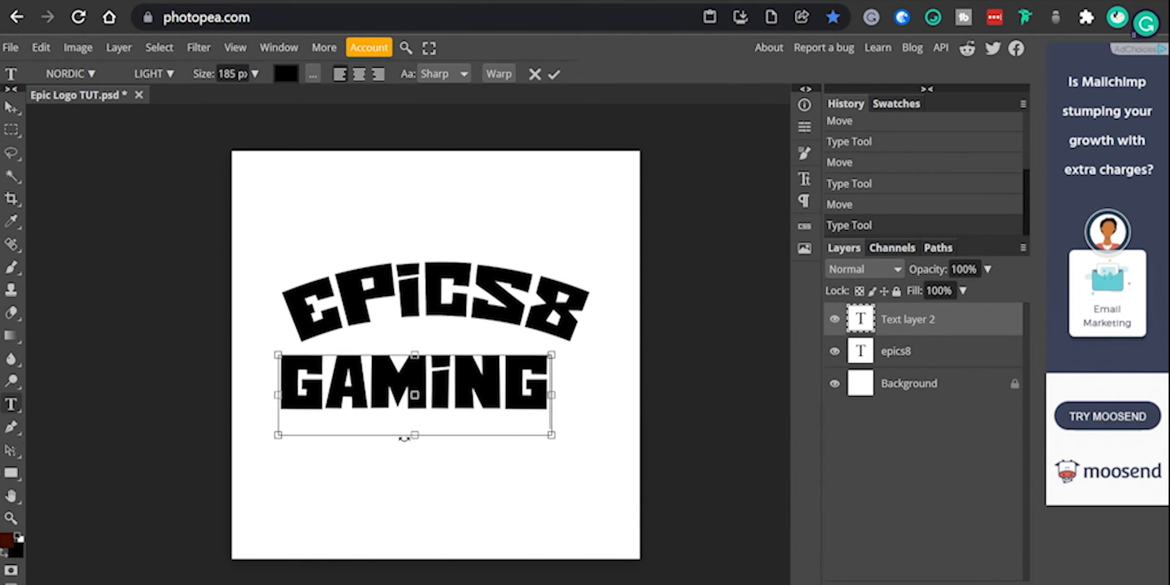
pyautogui.moveTo(416, 436); pyautogui.dragTo(416, 413)
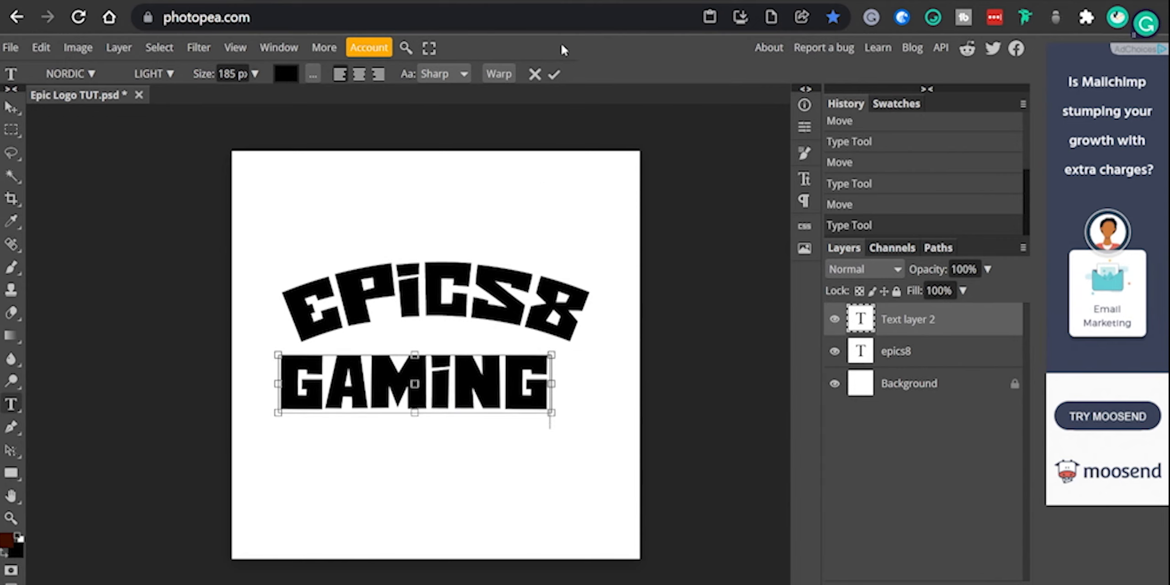
pyautogui.click(554, 74)
# - Warp the whole GAMING text with a horizontal Arc Upper style at 17% bend and commit the edit
pyautogui.moveTo(454, 384); pyautogui.dragTo(507, 359)
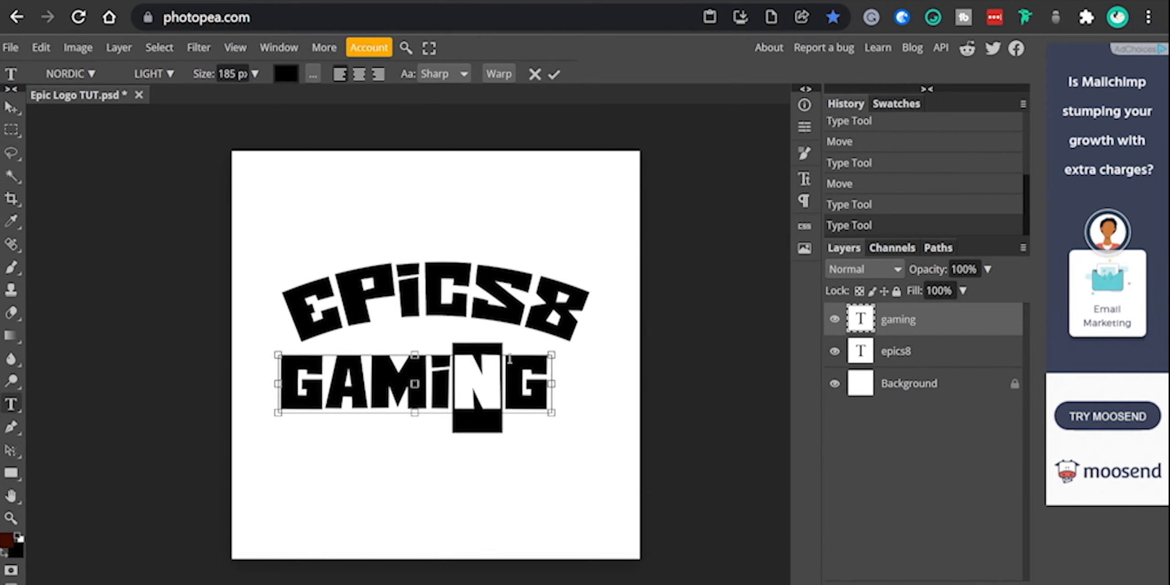
pyautogui.hotkey('ctrl', 'a')
pyautogui.click(499, 74)
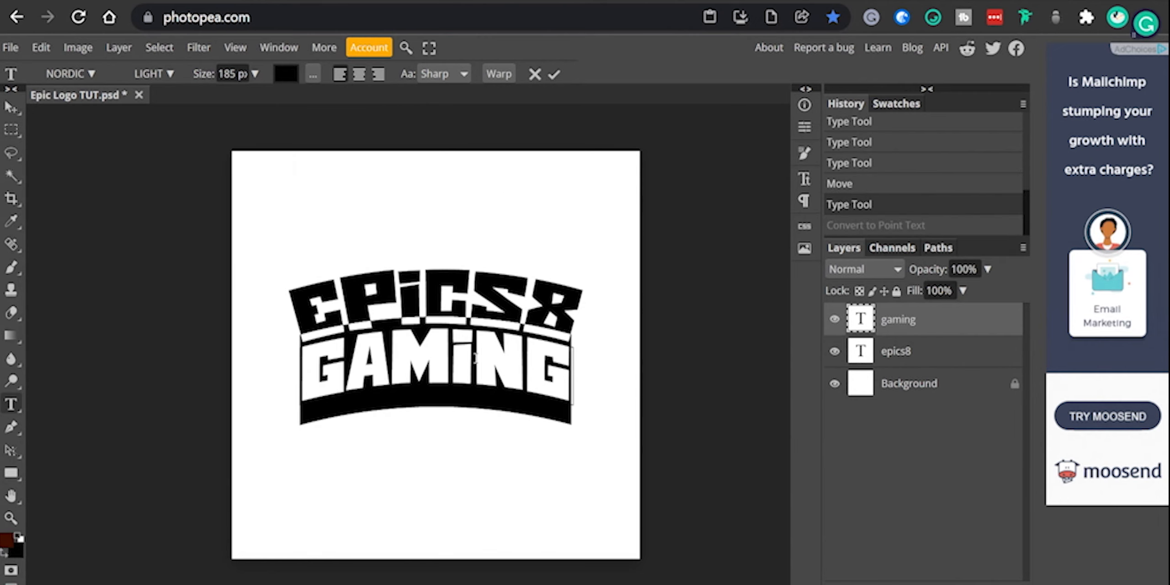
pyautogui.click(498, 74)
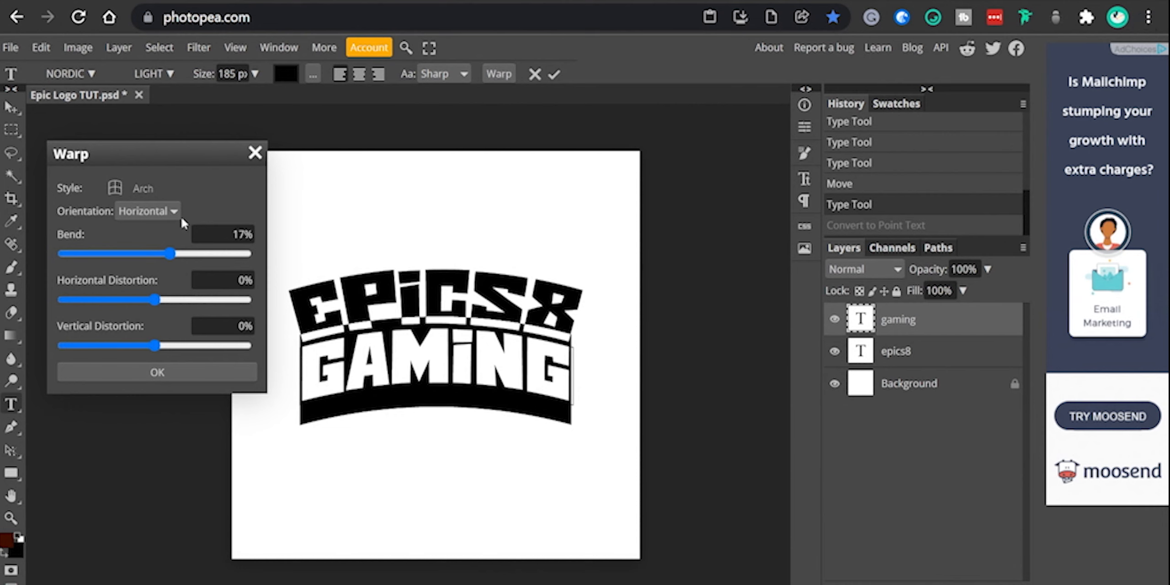
pyautogui.click(116, 188)
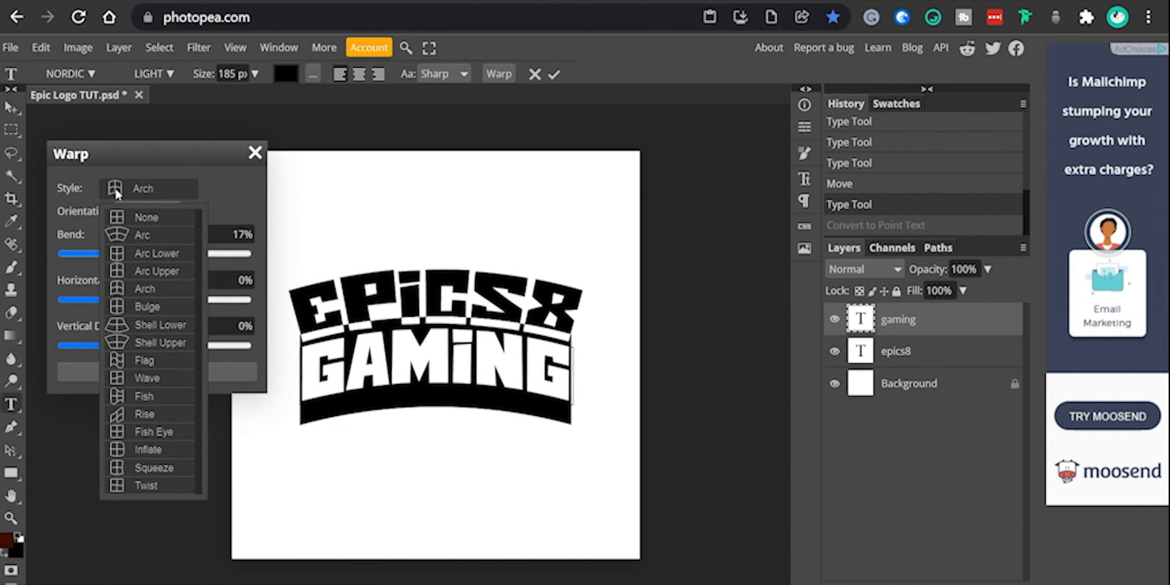
pyautogui.click(149, 272)
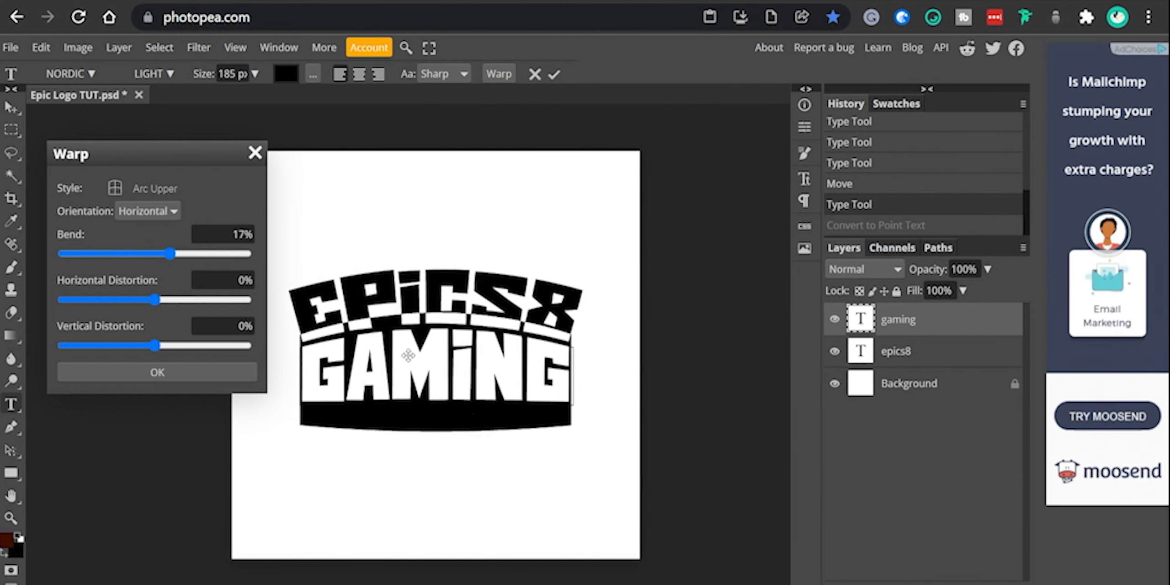
pyautogui.click(232, 373)
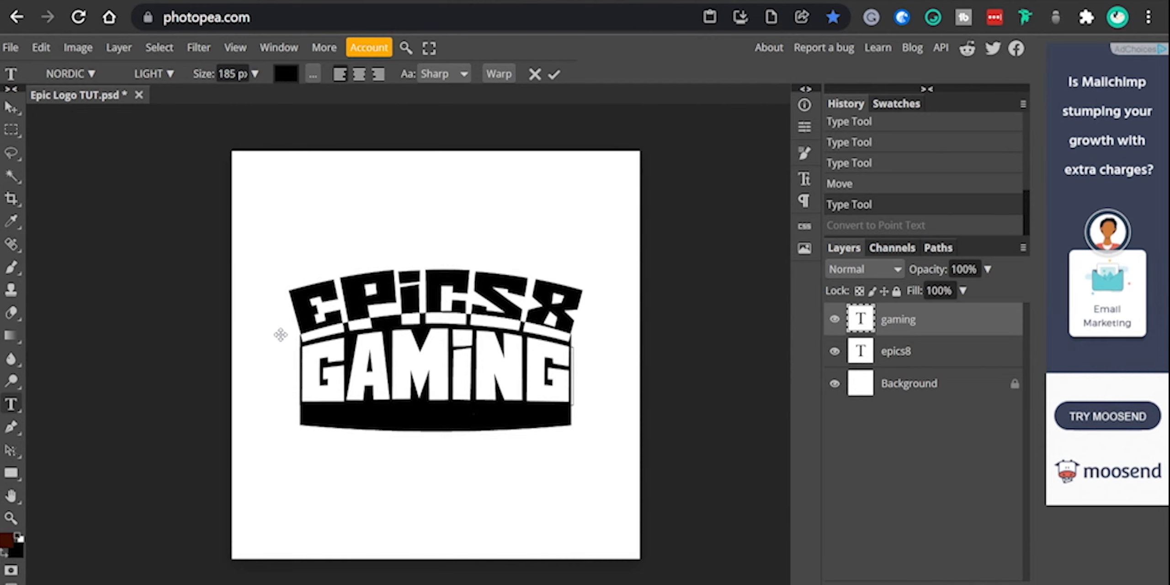
pyautogui.click(554, 74)
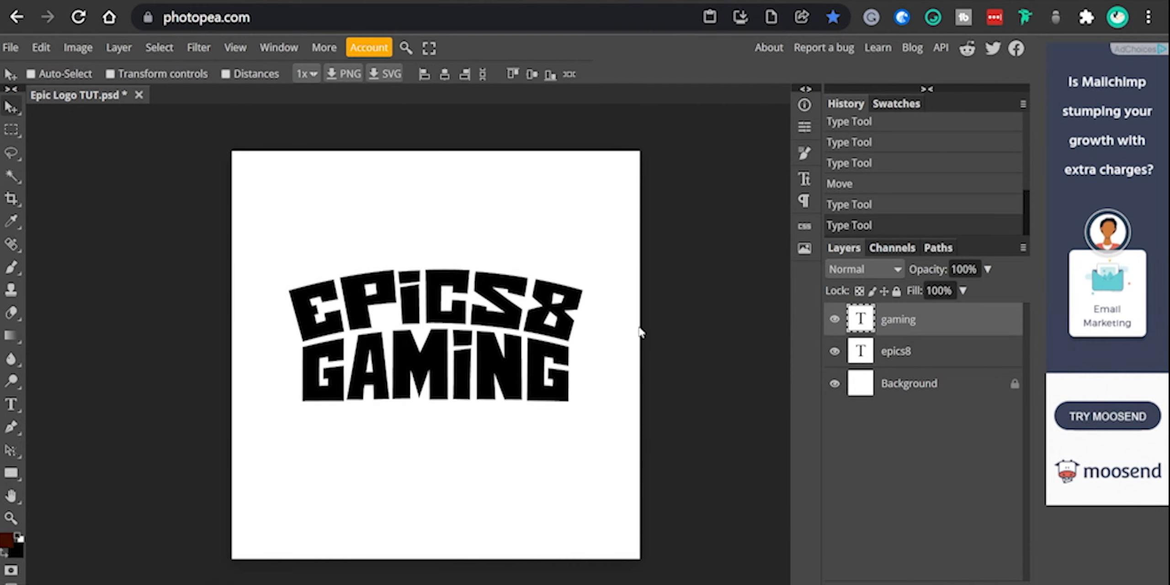
# - Set the bend of the EPICS8 text's Arc warp to 26% and commit the edit
pyautogui.doubleClick(450, 385)
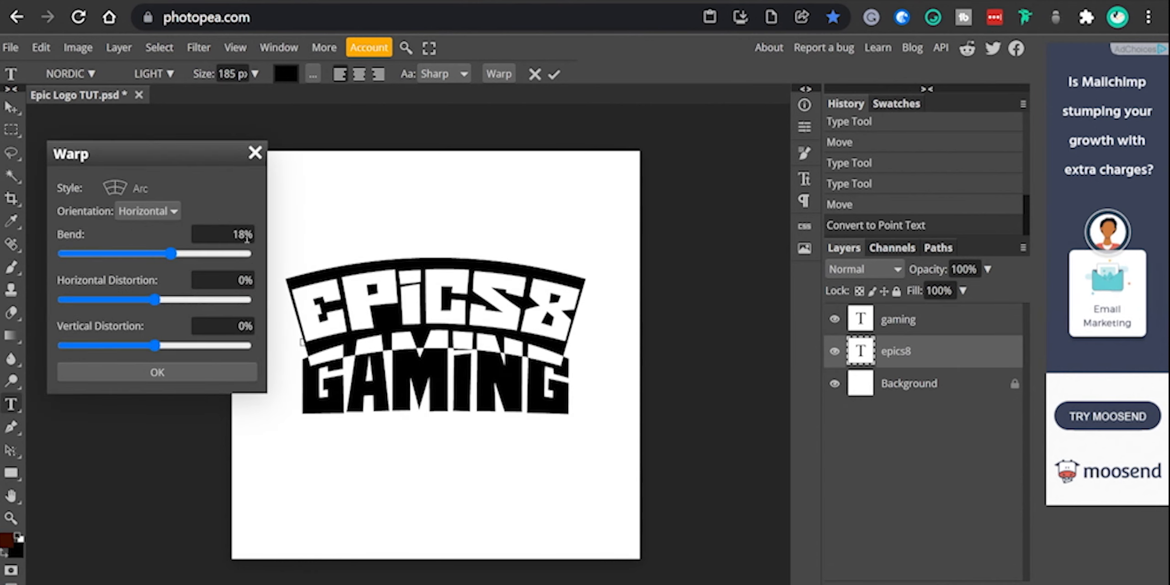
pyautogui.doubleClick(228, 236)
pyautogui.write('26')
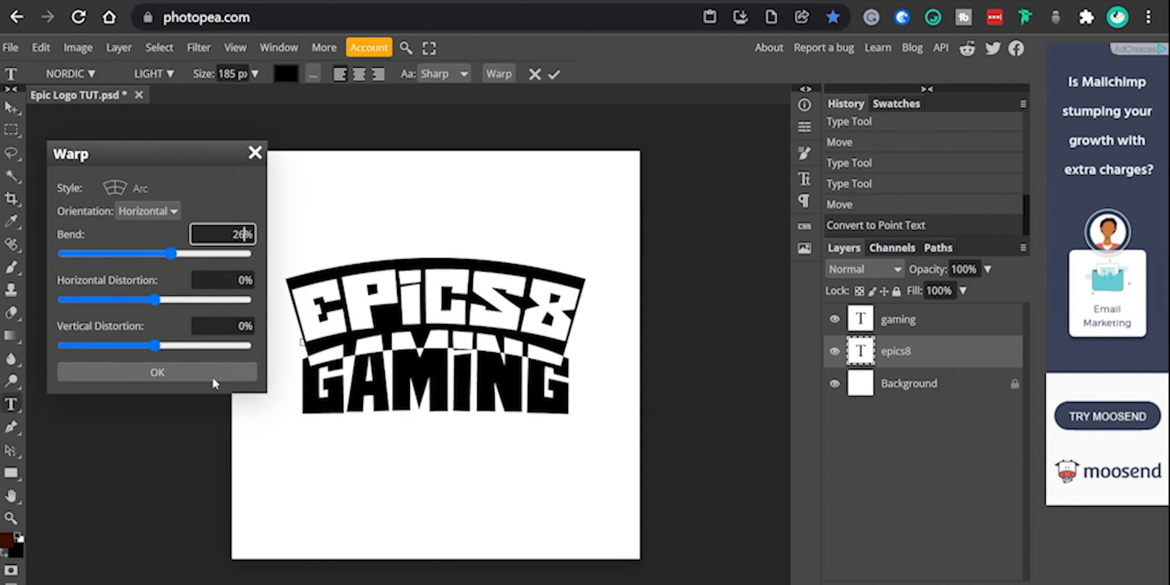
pyautogui.click(212, 376)
pyautogui.click(560, 74)
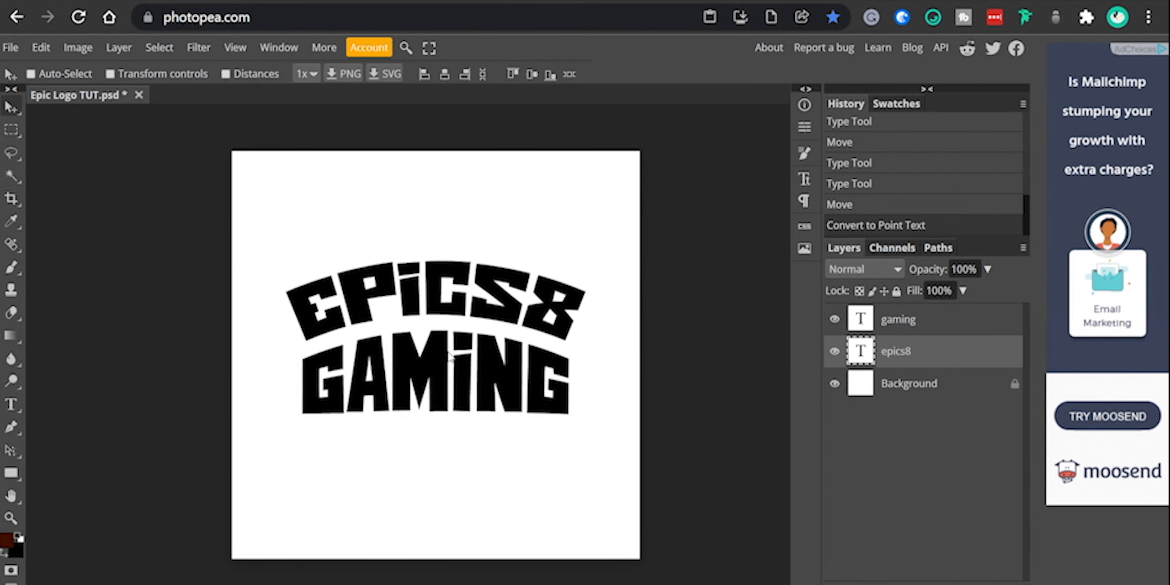
# - Set the bend of the GAMING text's Arc Upper warp to 28% and commit the edit
pyautogui.doubleClick(450, 357)
pyautogui.click(498, 73)
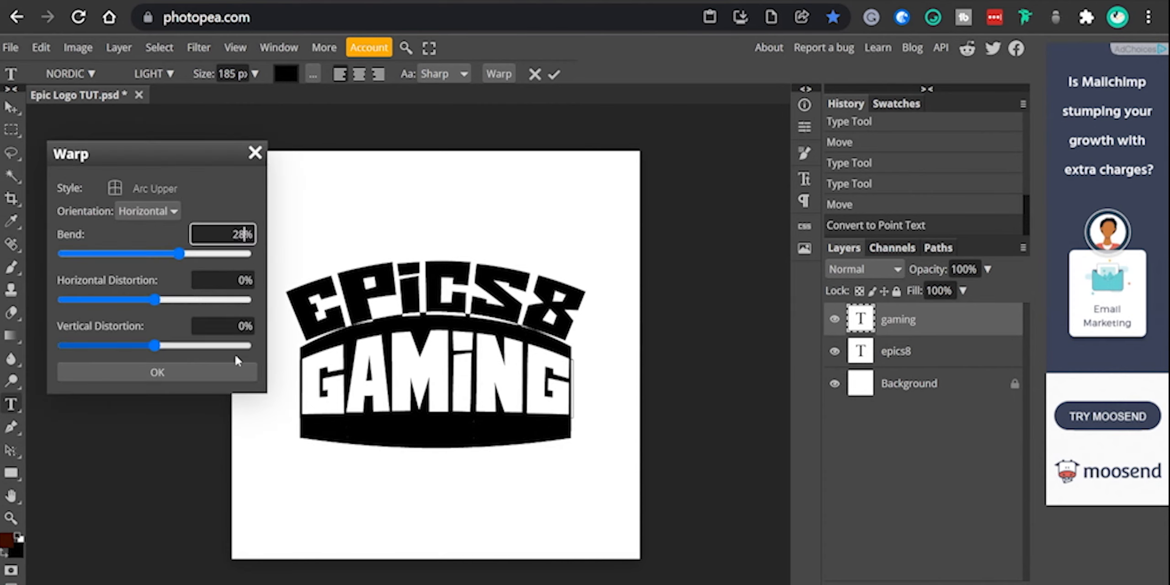
pyautogui.click(217, 369)
pyautogui.click(554, 74)
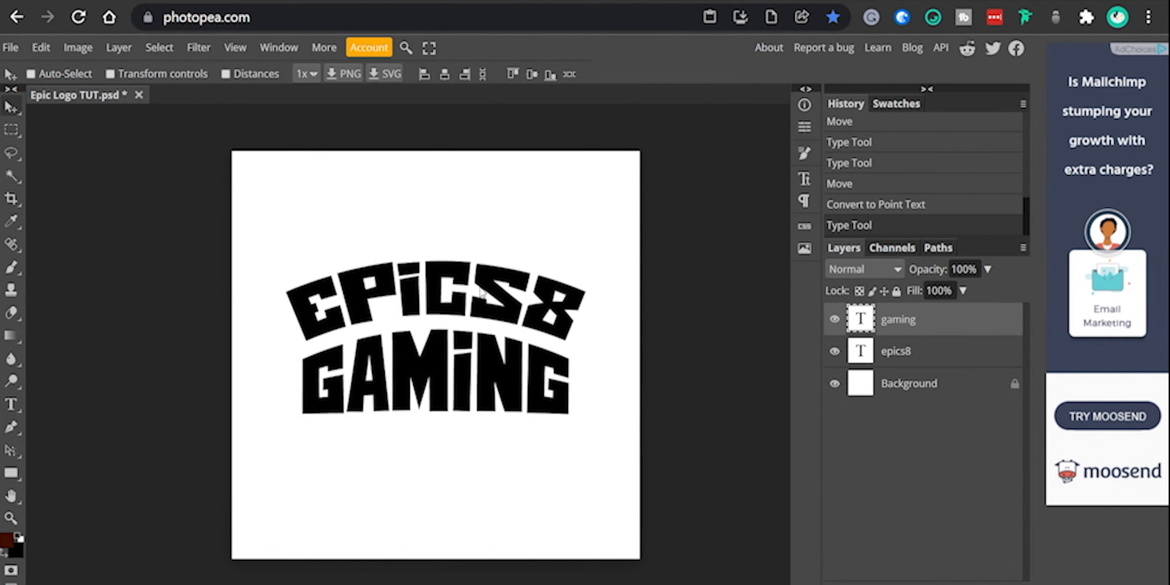
# - Move the EPICS8 text slightly down the canvas and bring its layer above the GAMING layer
pyautogui.click(437, 277)
pyautogui.hotkey('ctrl', ']')
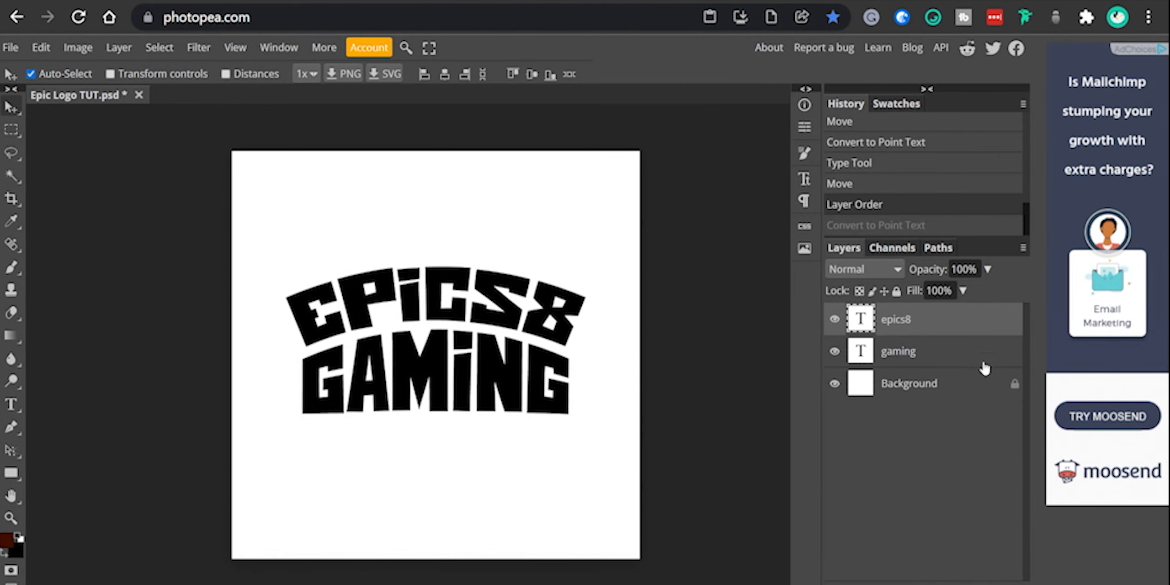
# - Add a Gradient Overlay to the EPICS8 layer and open its gradient with the black starting colour stop selected
pyautogui.doubleClick(984, 325)
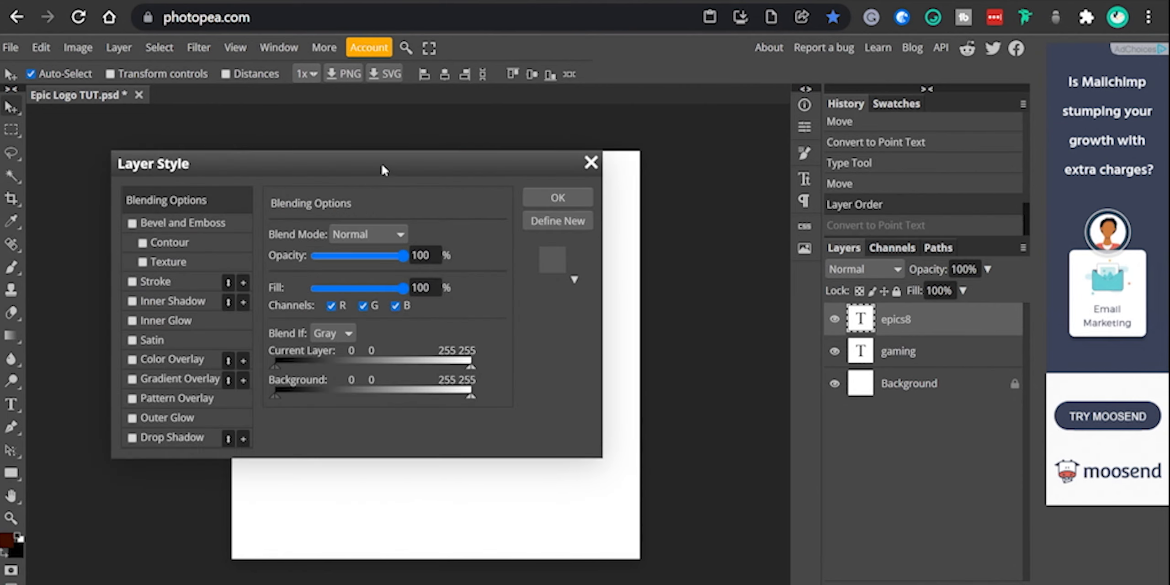
pyautogui.moveTo(383, 170); pyautogui.dragTo(920, 116)
pyautogui.click(717, 326)
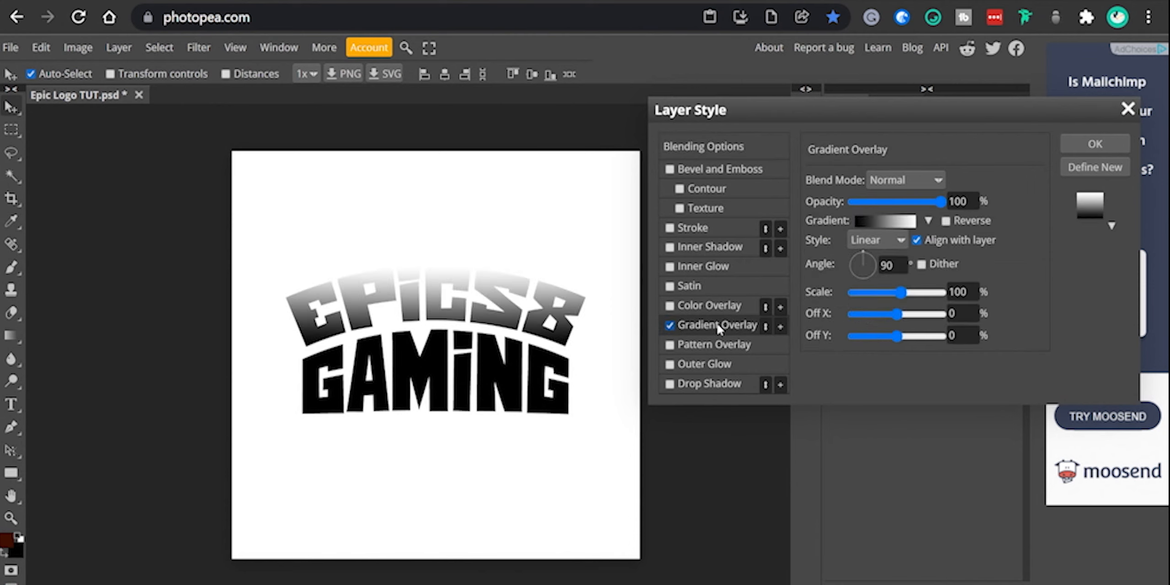
pyautogui.click(890, 223)
pyautogui.moveTo(441, 279); pyautogui.dragTo(814, 149)
pyautogui.click(643, 330)
# - Open Notepad++ and bring up the list of colour codes for the text circles
pyautogui.press('super')
pyautogui.write('hotpa')
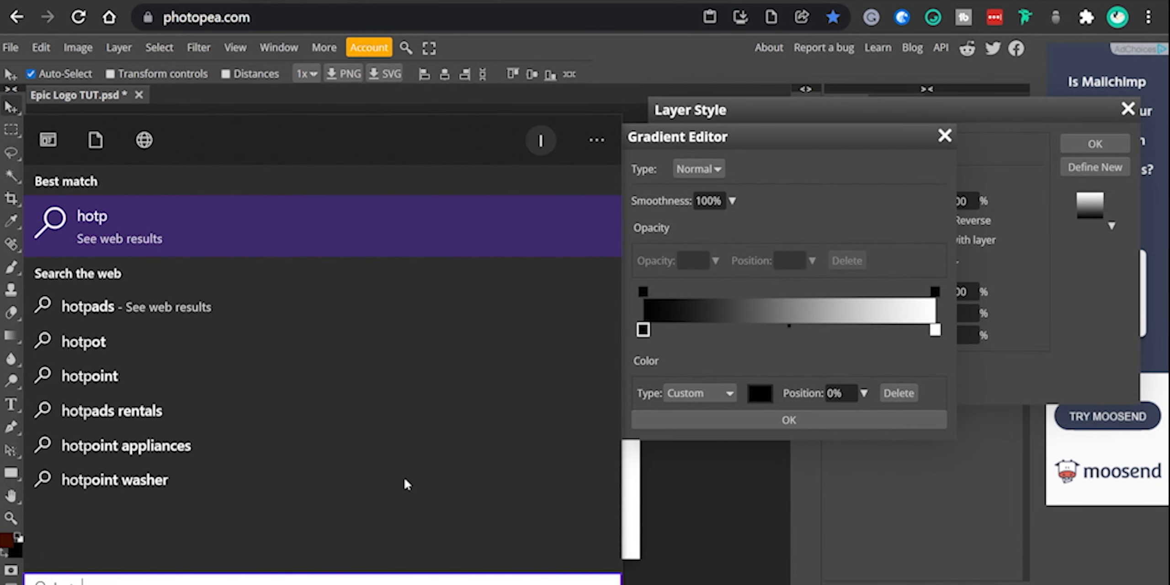
pyautogui.press('BackSpace')
pyautogui.press('BackSpace')
pyautogui.press('BackSpace')
pyautogui.press('BackSpace')
pyautogui.press('BackSpace')
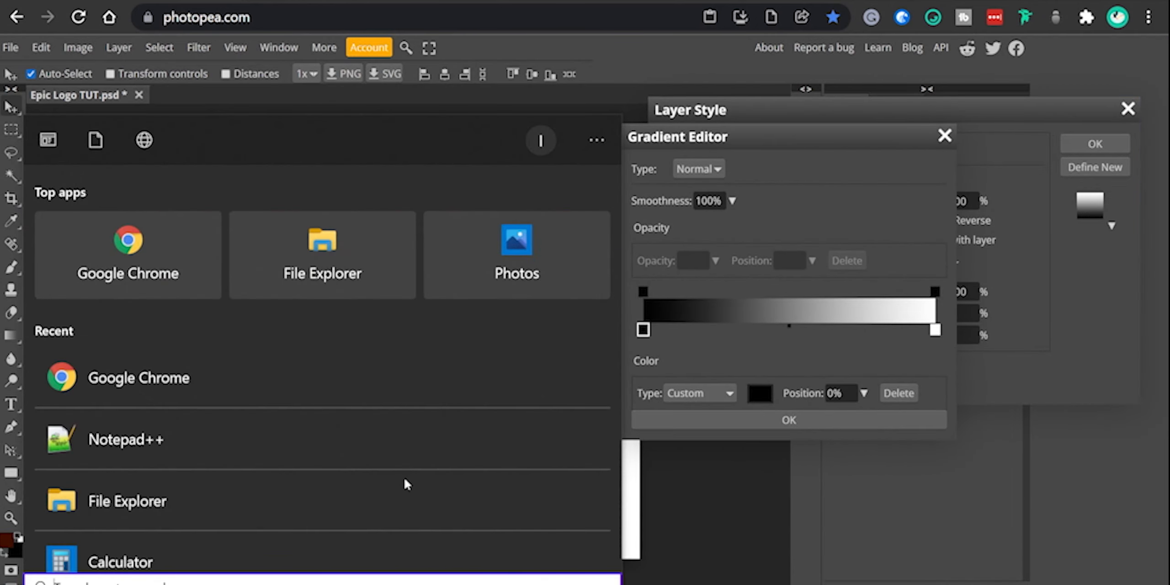
pyautogui.write('notpa')
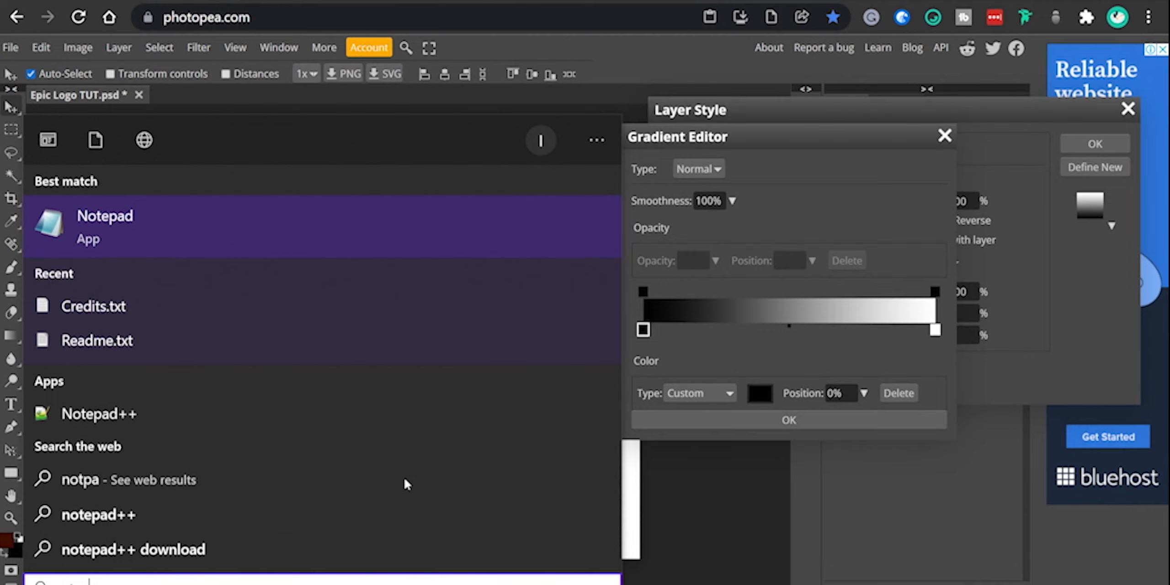
pyautogui.click(160, 422)
pyautogui.click(305, 99)
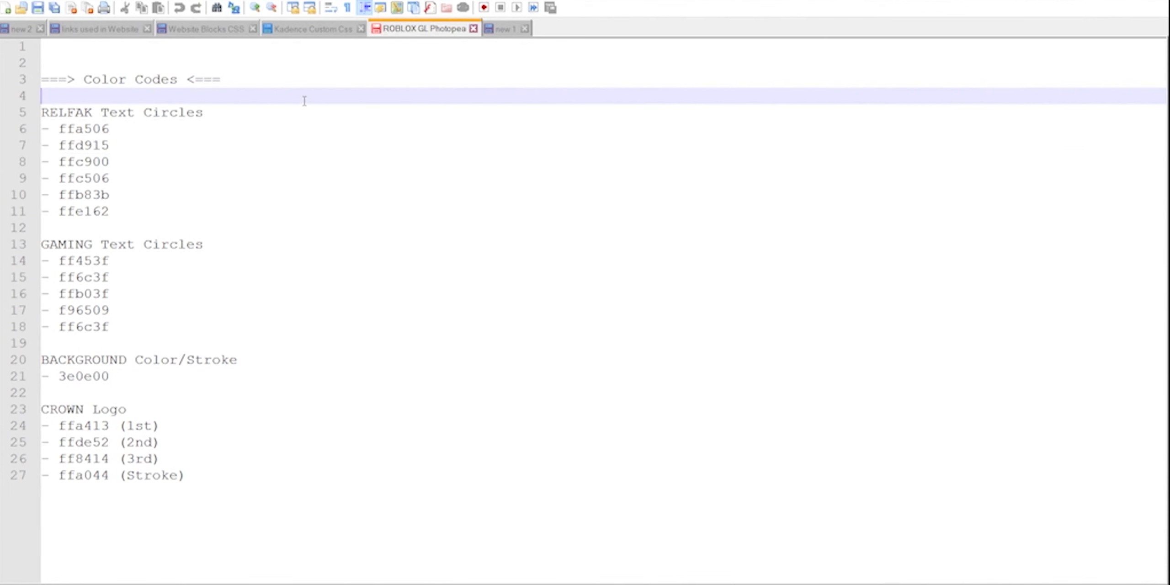
pyautogui.click(319, 144)
pyautogui.click(252, 115)
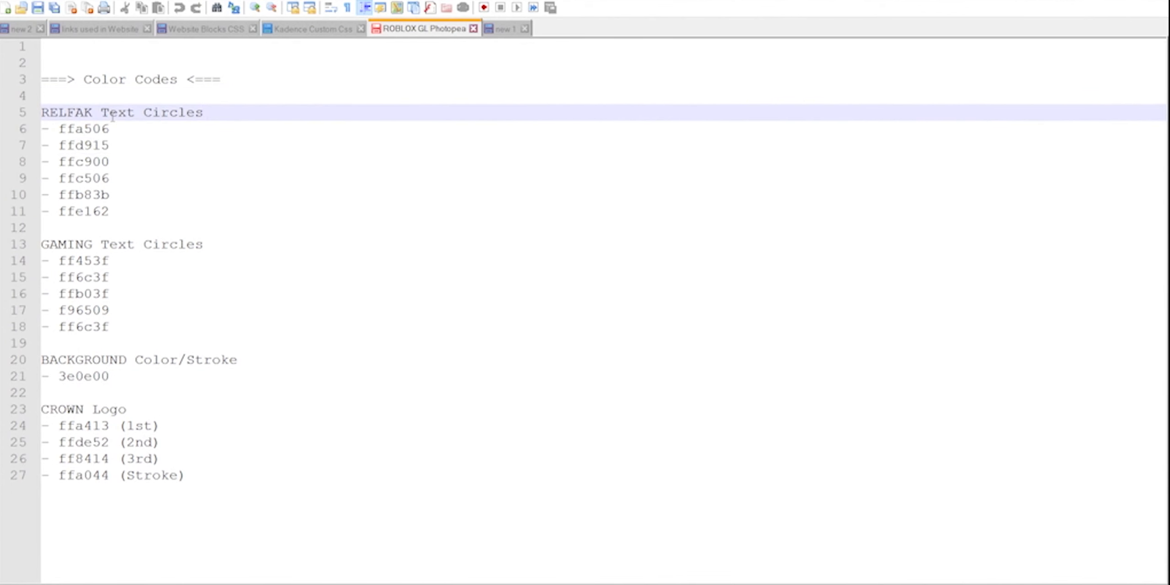
# - Copy the colour code ffa506 from the list and apply it to the gradient's starting stop
pyautogui.doubleClick(85, 129)
pyautogui.hotkey('ctrl', 'c')
pyautogui.hotkey('alt', 'Tab')
pyautogui.click(759, 393)
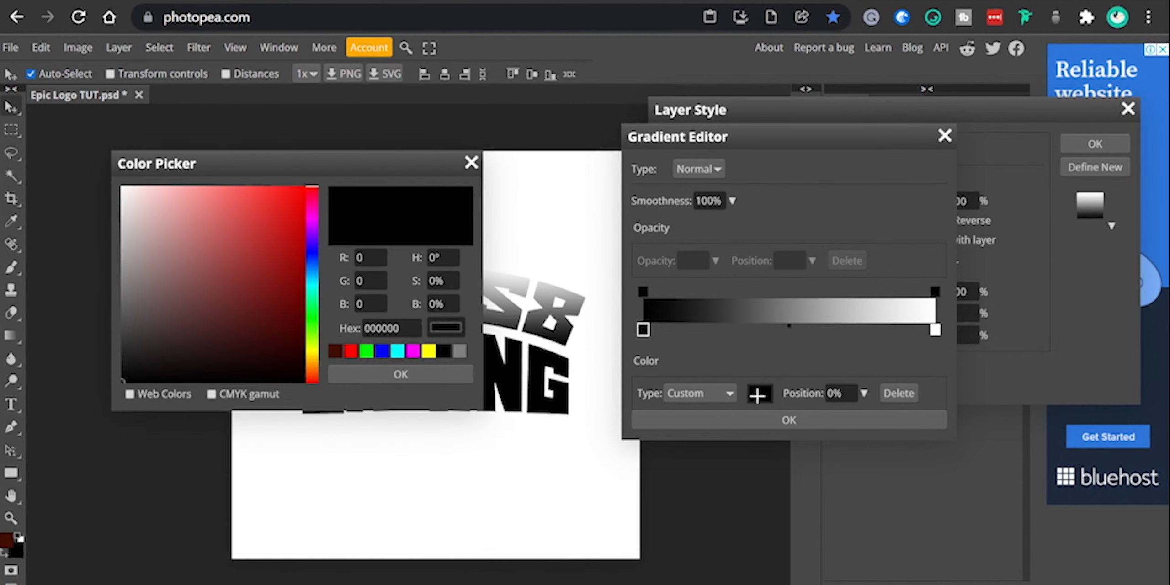
pyautogui.hotkey('ctrl', 'v')
pyautogui.click(405, 373)
# - Copy the colour code ffd915 from the list and apply it to the gradient's end stop
pyautogui.click(934, 330)
pyautogui.hotkey('alt', 'Tab')
pyautogui.moveTo(147, 145); pyautogui.dragTo(58, 145)
pyautogui.hotkey('ctrl', 'c')
pyautogui.hotkey('alt', 'Tab')
pyautogui.click(759, 393)
pyautogui.hotkey('ctrl', 'v')
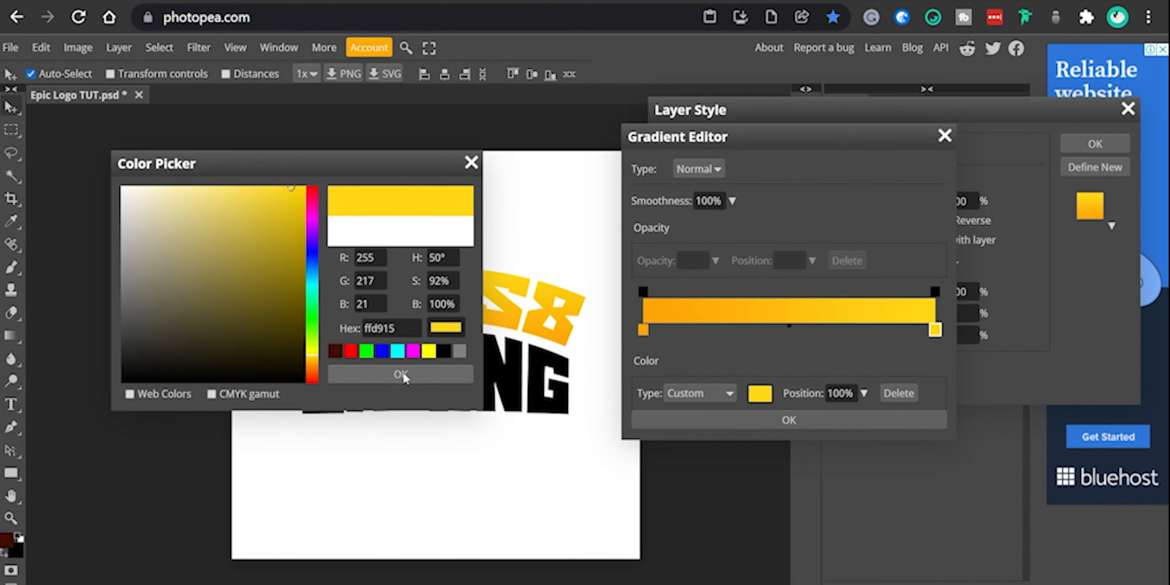
pyautogui.click(405, 374)
# - Try shifting the gradient's orange stop toward the middle, and remove the Gradient Overlay from the EPICS8 text
pyautogui.click(789, 327)
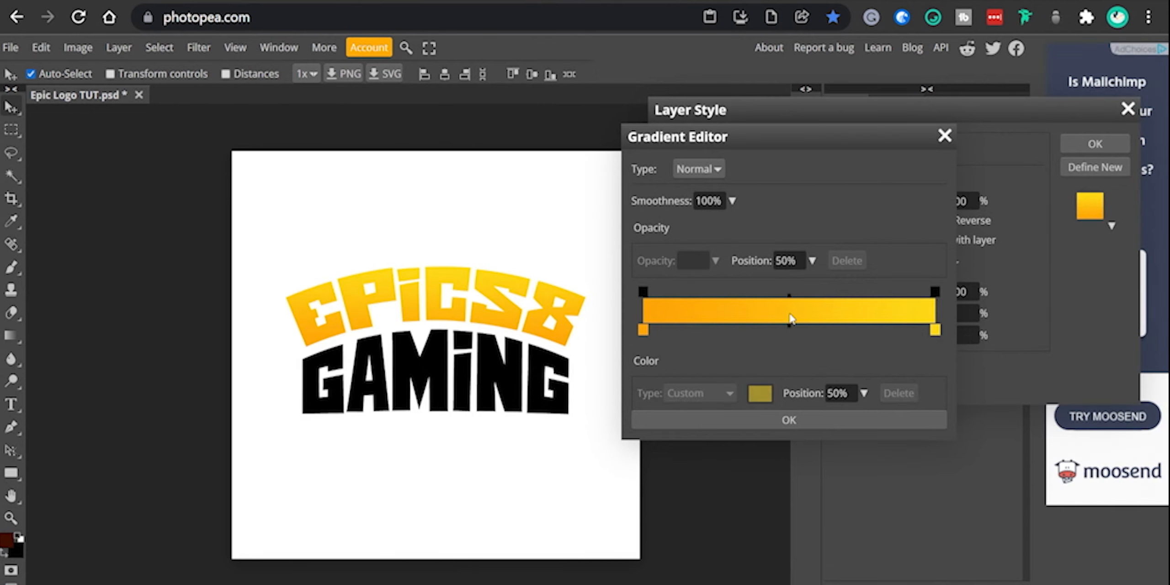
pyautogui.click(792, 319)
pyautogui.moveTo(643, 329); pyautogui.dragTo(805, 335)
pyautogui.hotkey('ctrl', 'z')
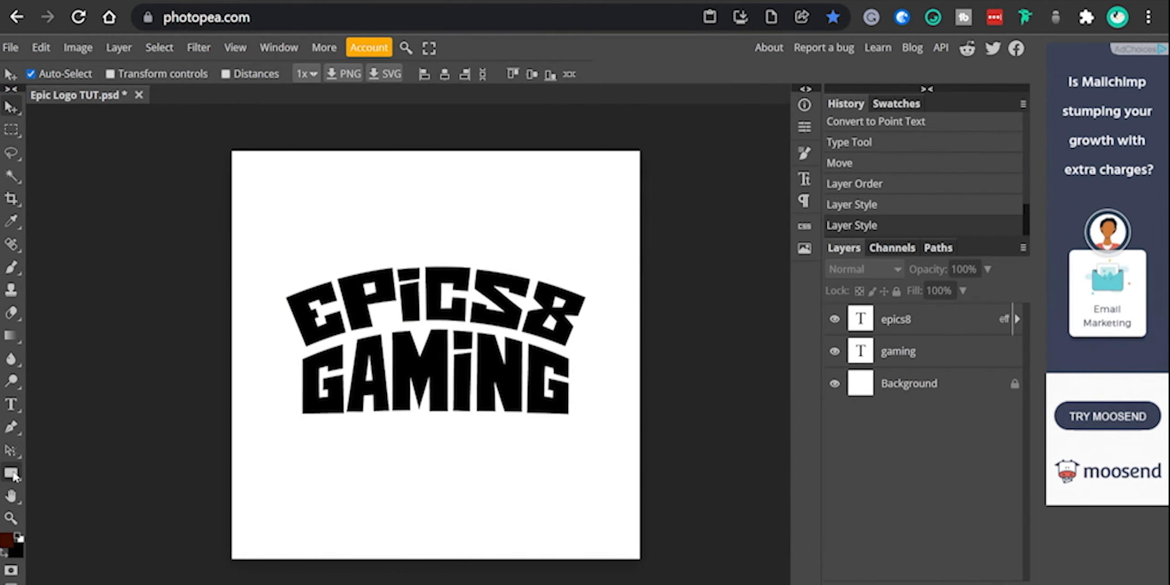
# - Draw a circle with the Ellipse tool overlapping the upper left of the EPICS8 lettering
pyautogui.rightClick(11, 473)
pyautogui.click(80, 493)
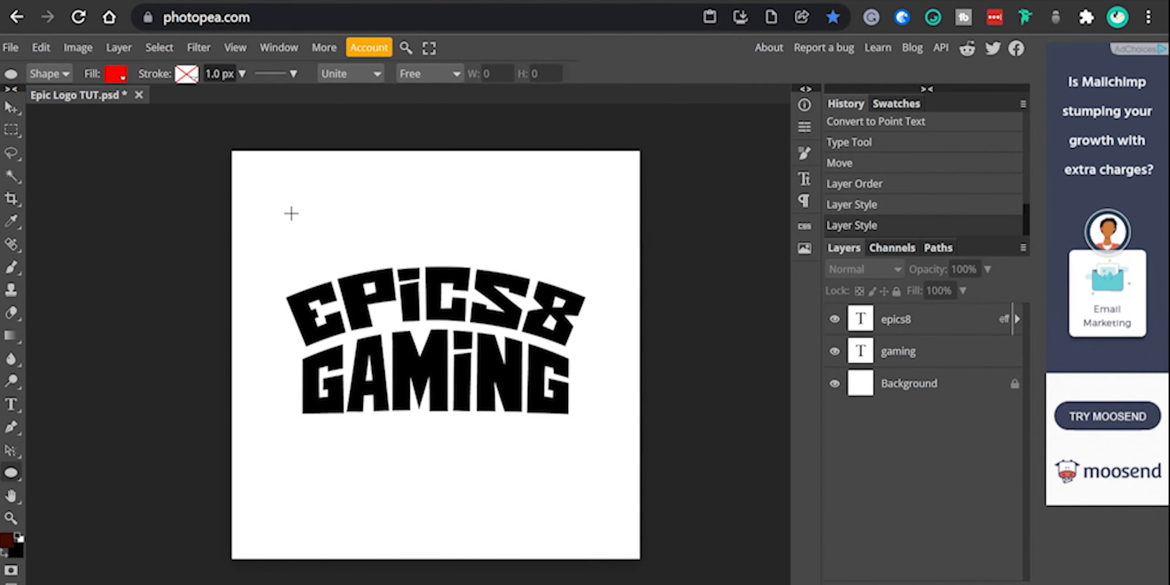
pyautogui.moveTo(291, 213); pyautogui.dragTo(384, 305)
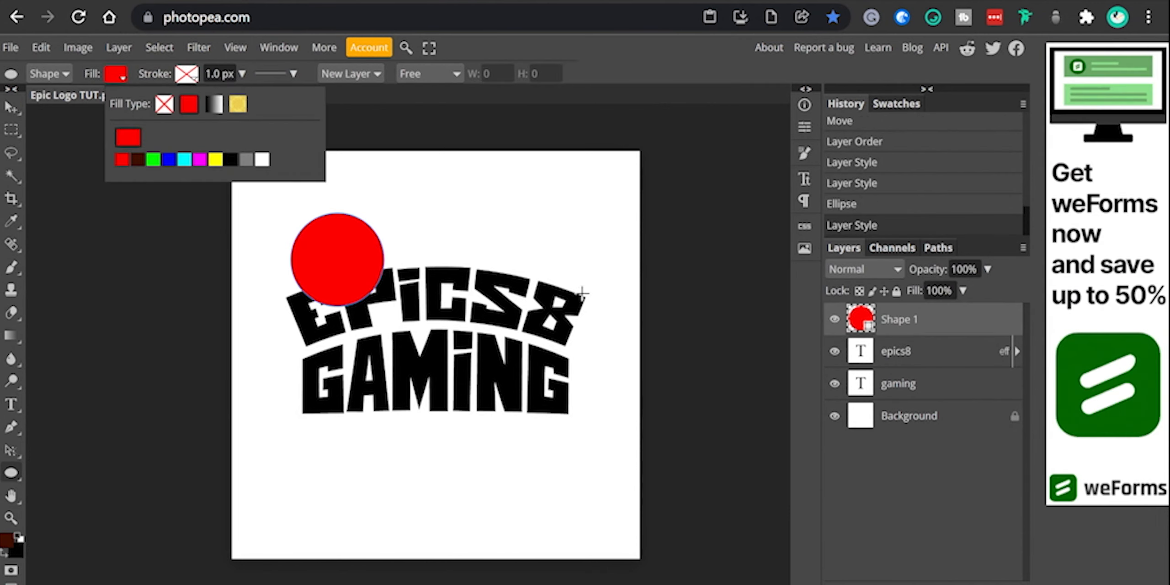
# - Set the circle's fill to ffa506 from the colour code list and move the circle up and to the right
pyautogui.doubleClick(868, 328)
pyautogui.moveTo(318, 155); pyautogui.dragTo(735, 151)
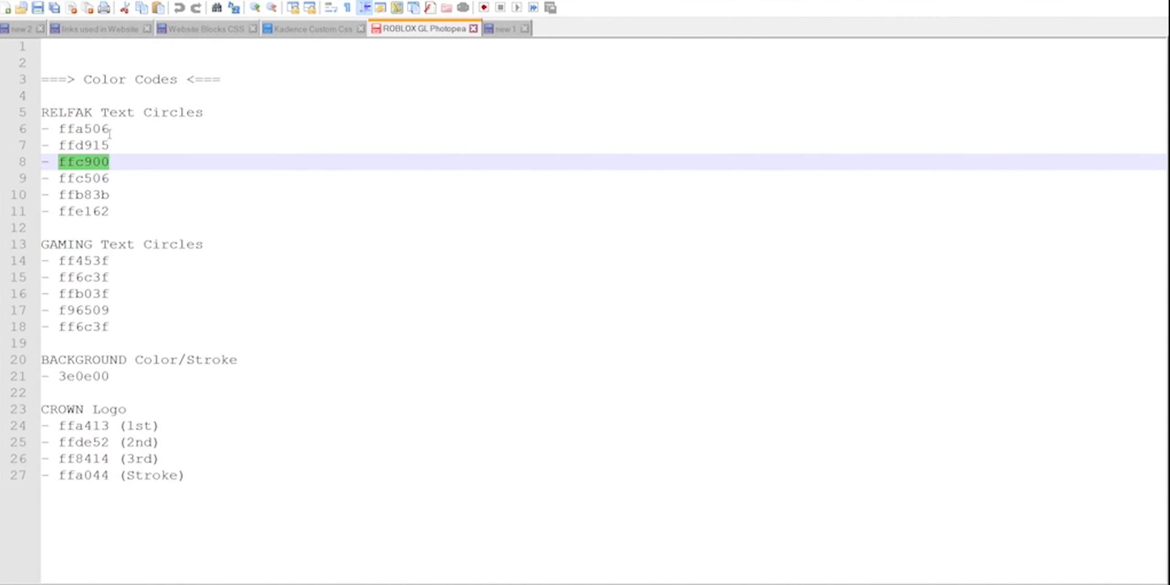
pyautogui.moveTo(110, 131); pyautogui.dragTo(59, 133)
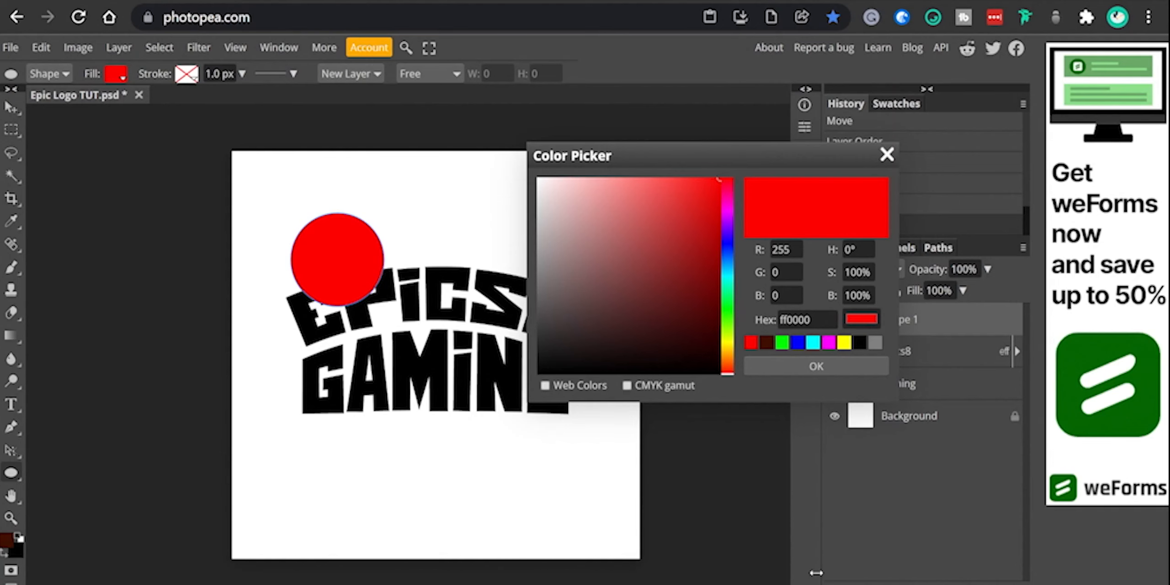
pyautogui.doubleClick(812, 319)
pyautogui.hotkey('ctrl', 'v')
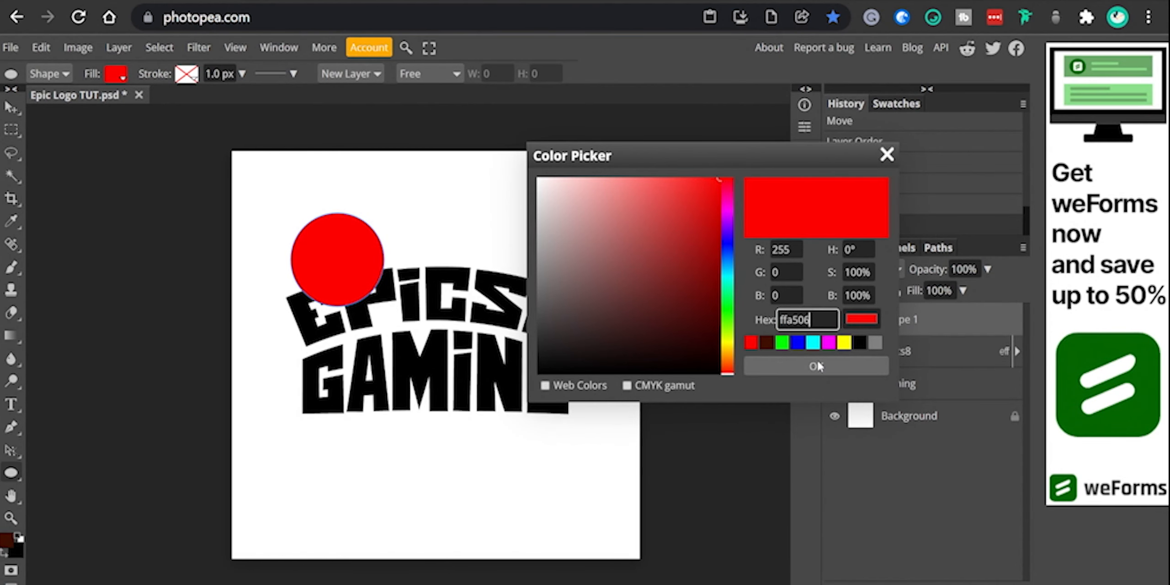
pyautogui.click(816, 366)
pyautogui.press('v')
pyautogui.moveTo(361, 251); pyautogui.dragTo(431, 211)
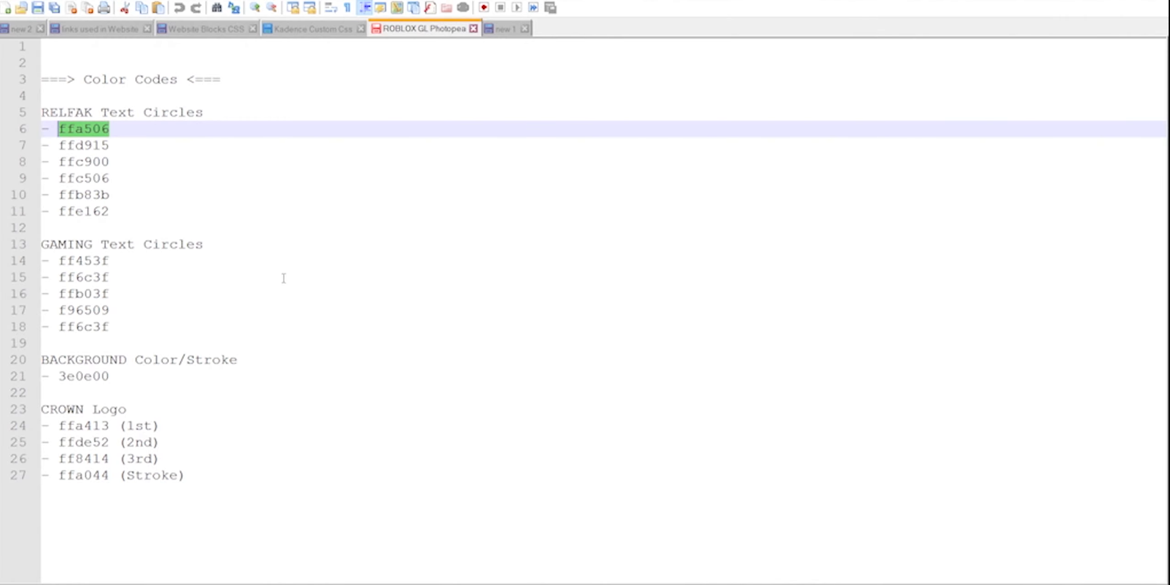
# - Set the first duplicate circle's fill to ffd915 and the second duplicate's fill to ffc900, using the colour code list
pyautogui.doubleClick(69, 145)
pyautogui.hotkey('ctrl', 'c')
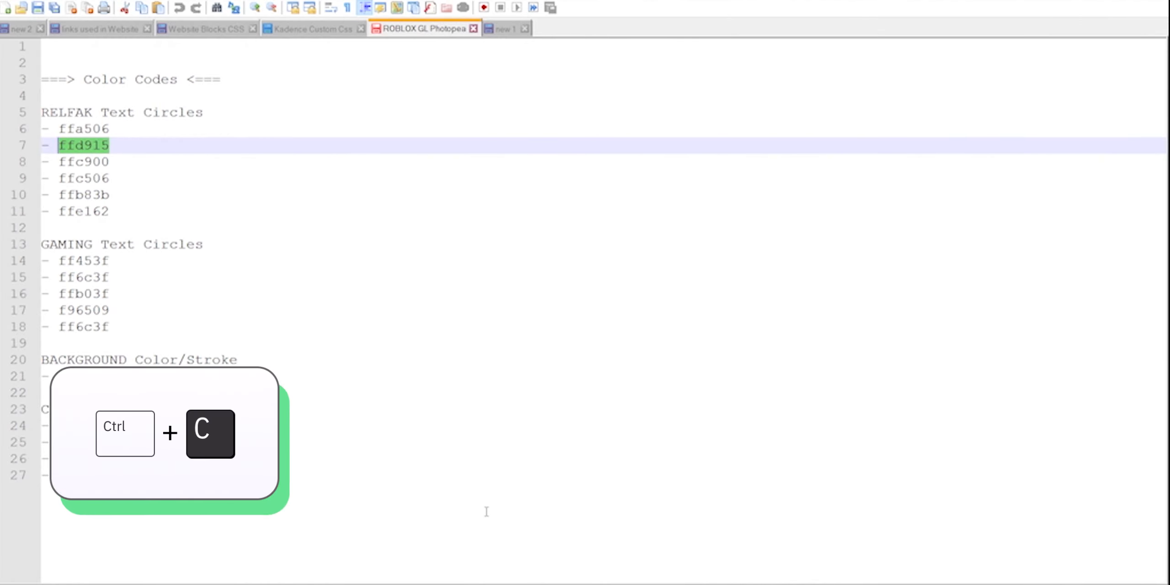
pyautogui.hotkey('ctrl', 'v')
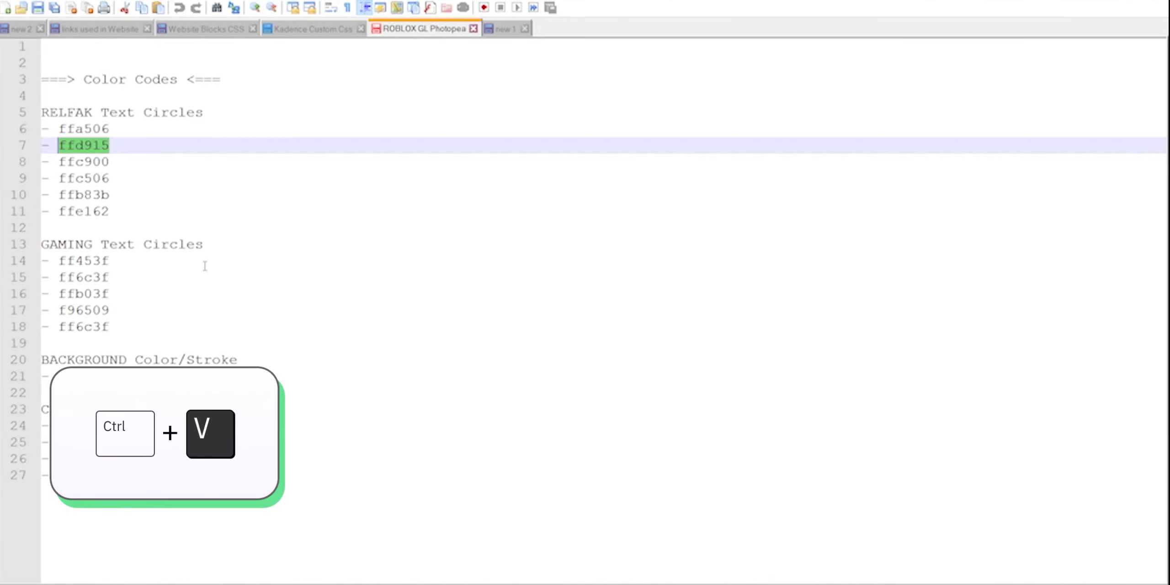
pyautogui.moveTo(141, 170); pyautogui.dragTo(66, 162)
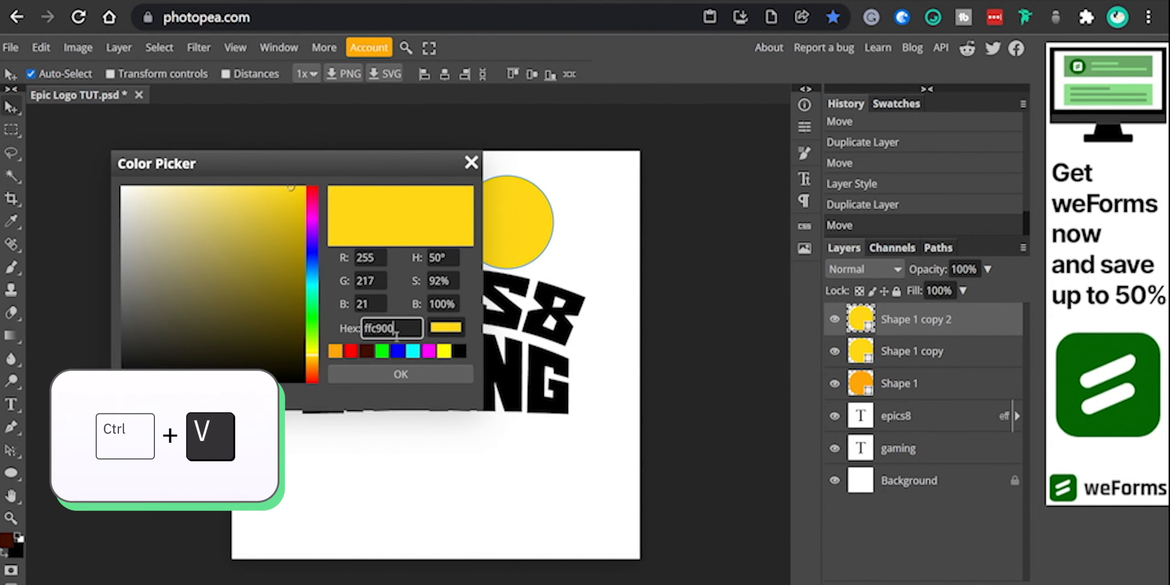
pyautogui.press('Return')
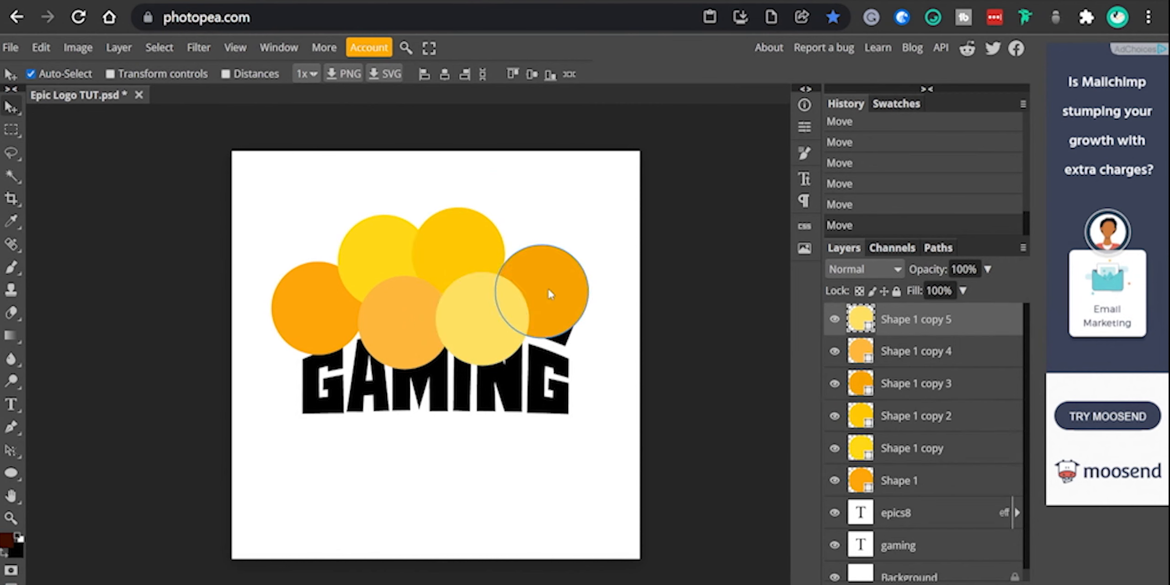
# - Nudge the orange circle beside the 8, and stretch the pale yellow circle to about 136% width and 113% height
pyautogui.moveTo(547, 287); pyautogui.dragTo(547, 318)
pyautogui.hotkey('ctrl', 't')
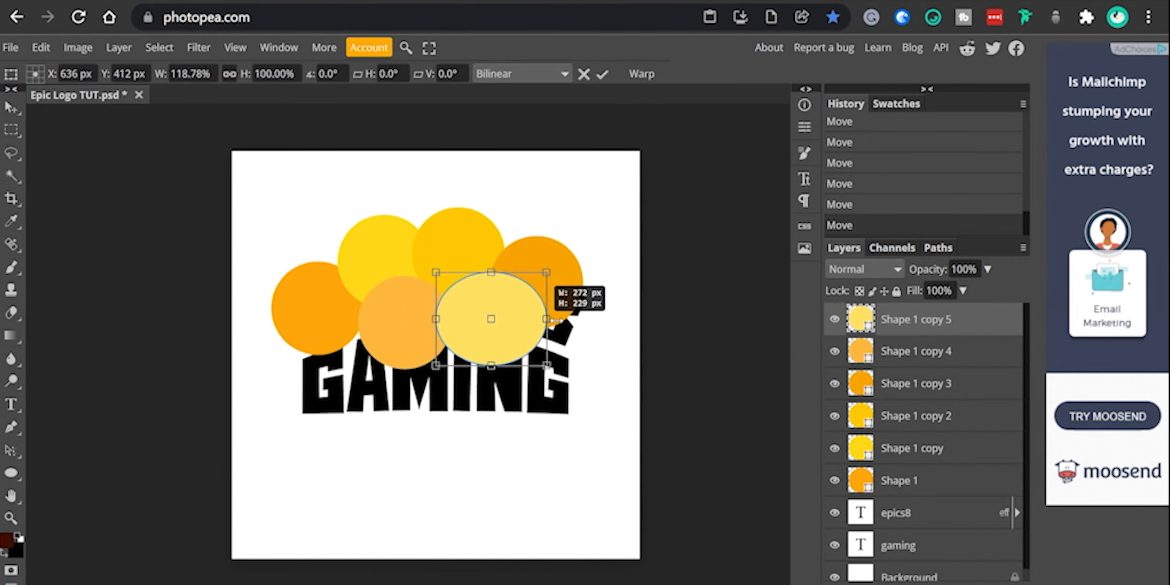
pyautogui.hotkey('ctrl', 't')
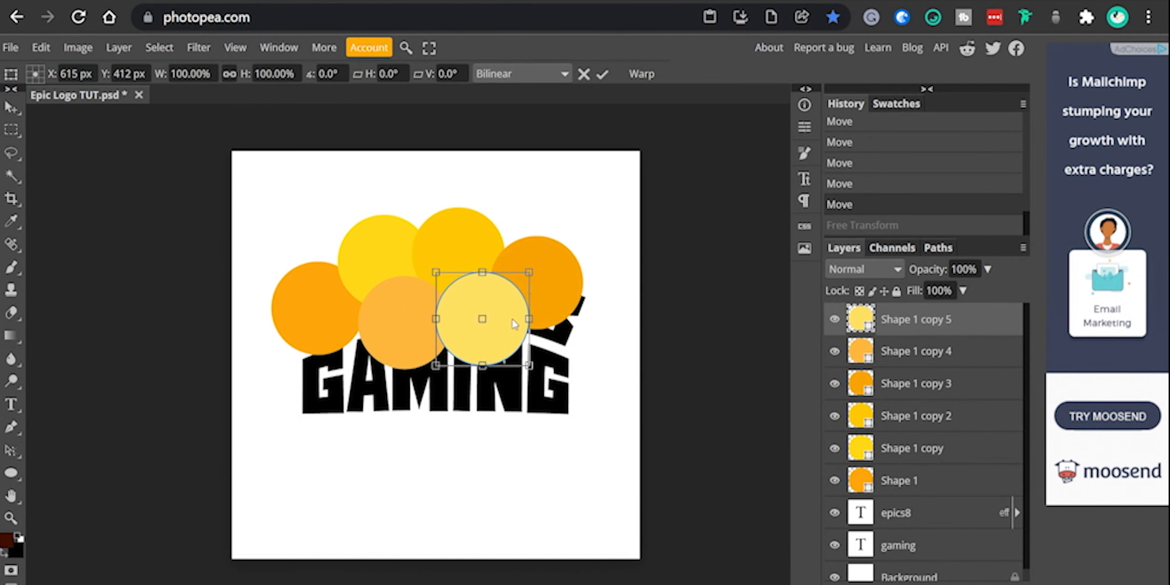
pyautogui.moveTo(530, 271); pyautogui.dragTo(542, 260)
pyautogui.moveTo(542, 313); pyautogui.dragTo(554, 314)
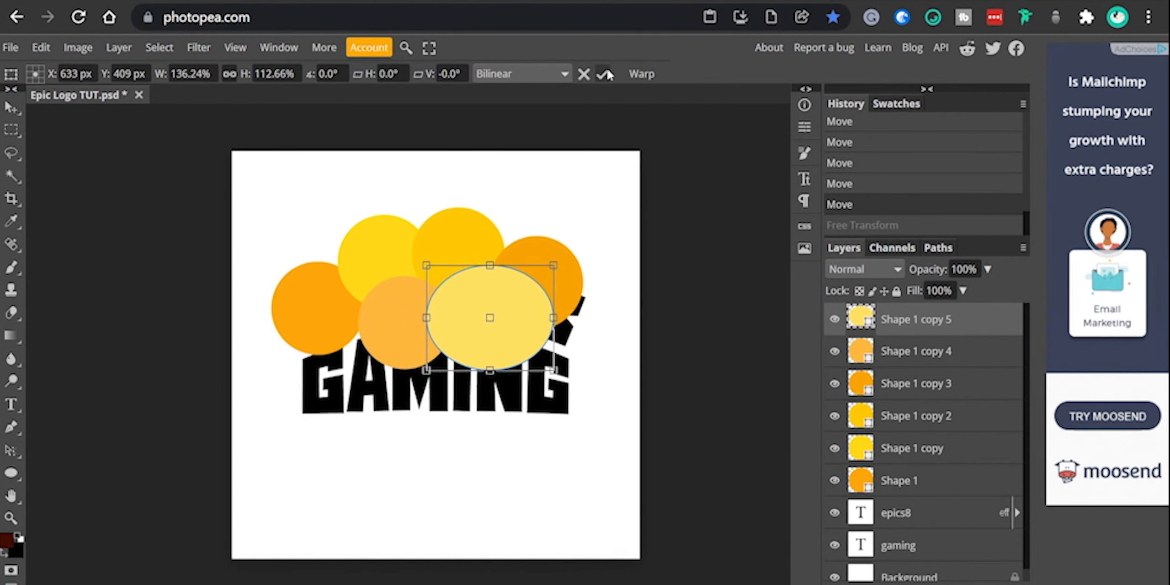
pyautogui.click(604, 74)
# - Stretch the rightmost orange circle downward and outward into an oval covering the end of the EPICS8 lettering
pyautogui.click(560, 281)
pyautogui.hotkey('ctrl', 'alt', 't')
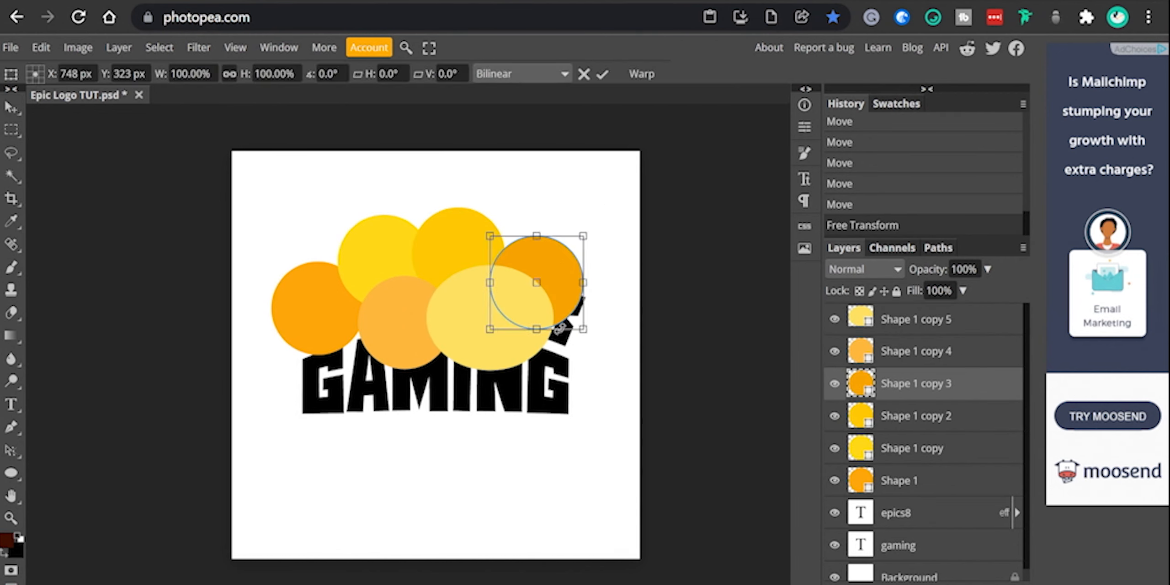
pyautogui.moveTo(537, 329); pyautogui.dragTo(537, 378)
pyautogui.moveTo(583, 307); pyautogui.dragTo(605, 306)
pyautogui.press('Return')
# - Combine all six circle layers, from Shape 1 to Shape 1 copy 5, into one smart object
pyautogui.click(908, 480)
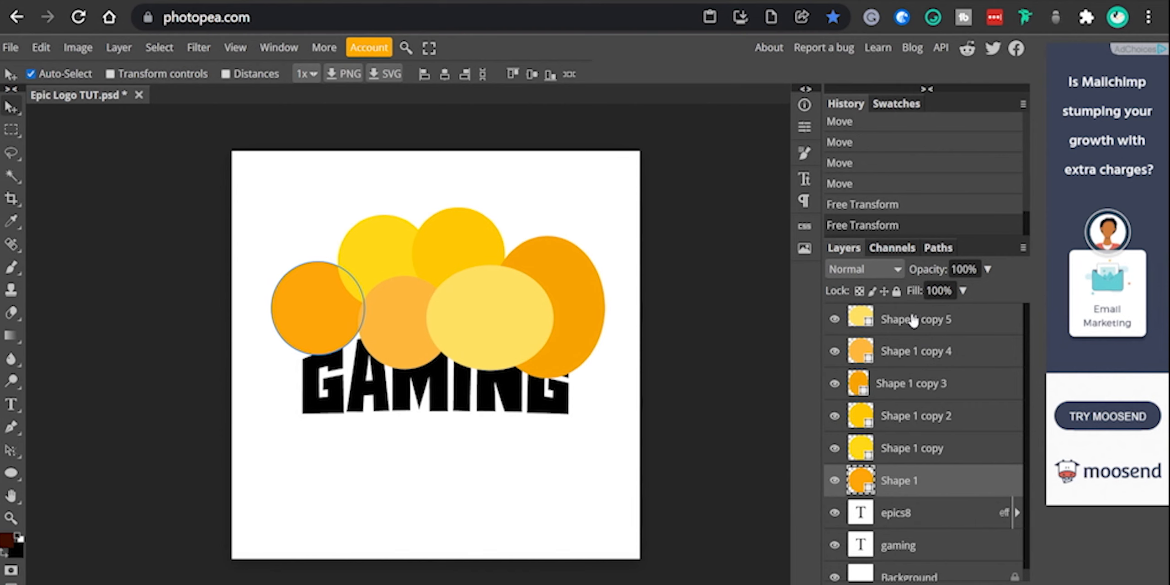
pyautogui.keyDown('shift'); pyautogui.click(912, 320); pyautogui.keyUp('shift')
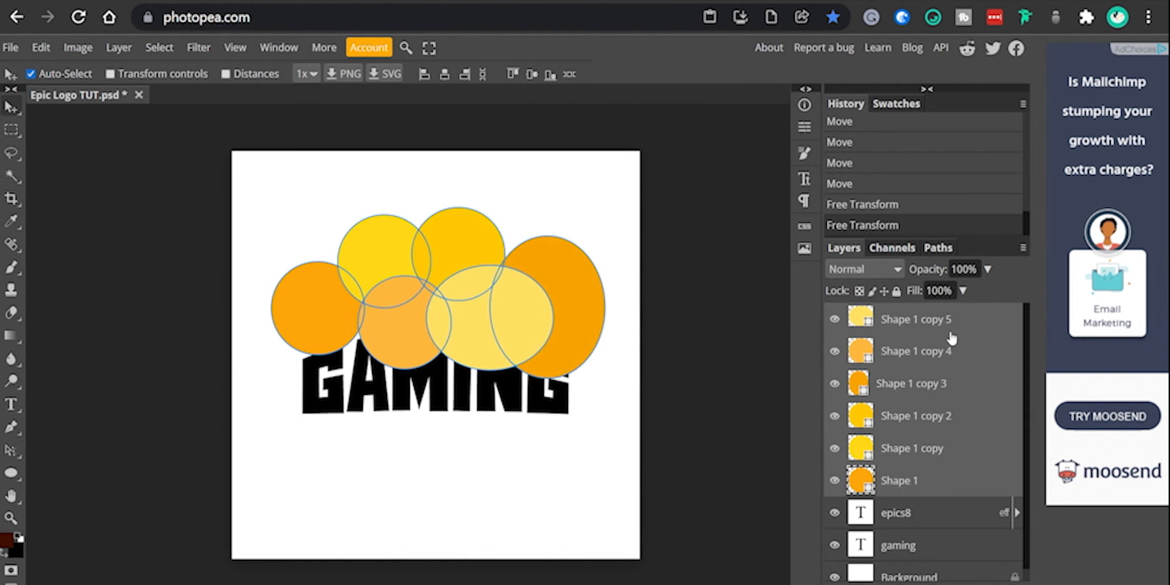
pyautogui.rightClick(952, 338)
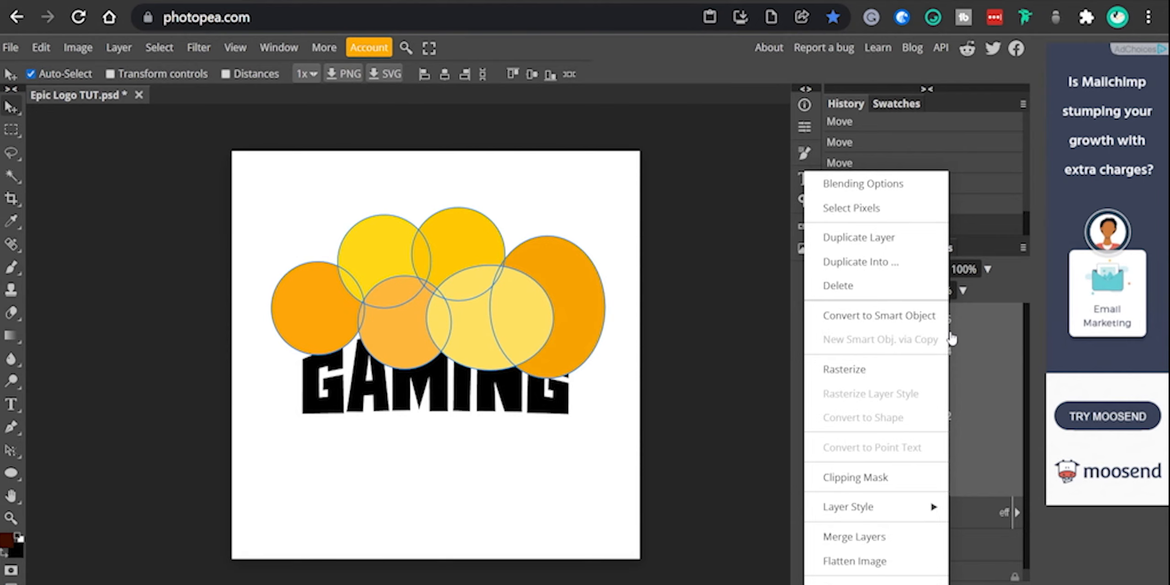
pyautogui.click(888, 320)
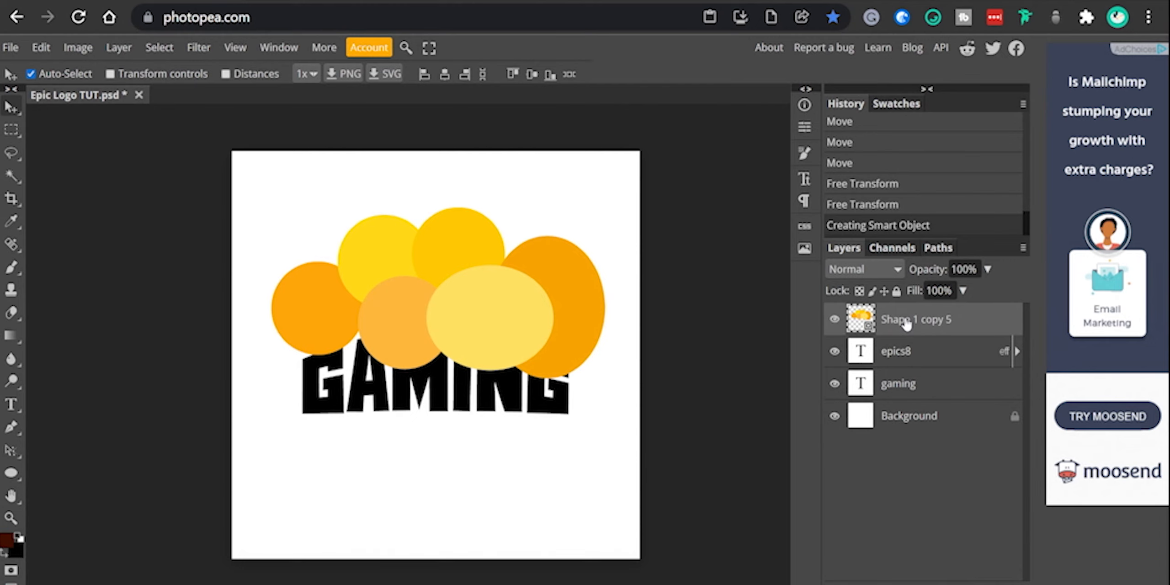
# - Rename the circles' smart object layer as "top layer gradient"
pyautogui.doubleClick(906, 322)
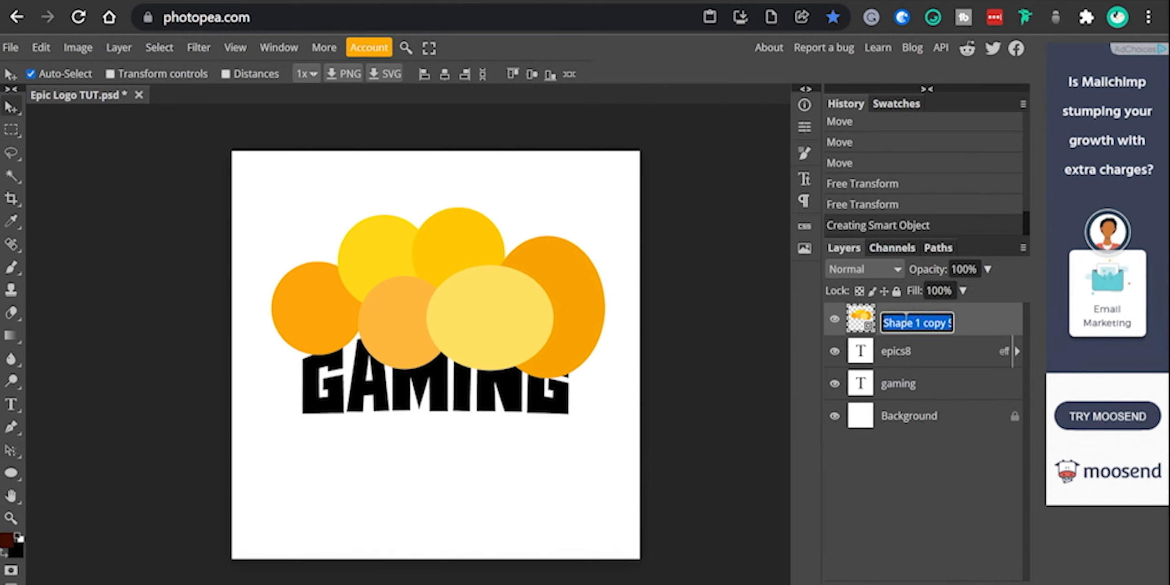
pyautogui.write('top layer')
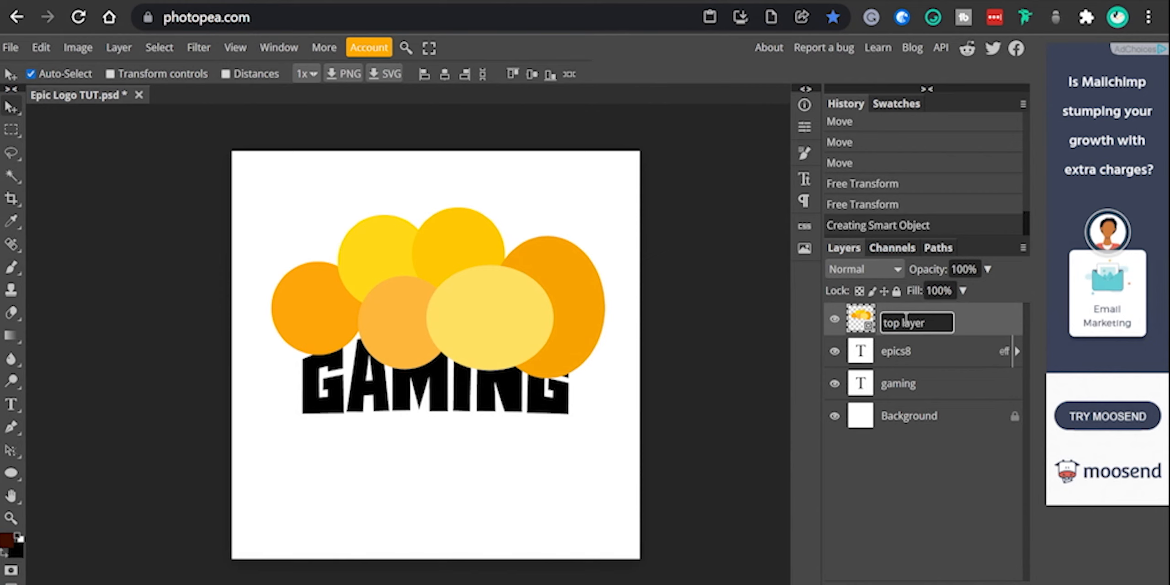
pyautogui.write(' gradient')
pyautogui.press('Return')
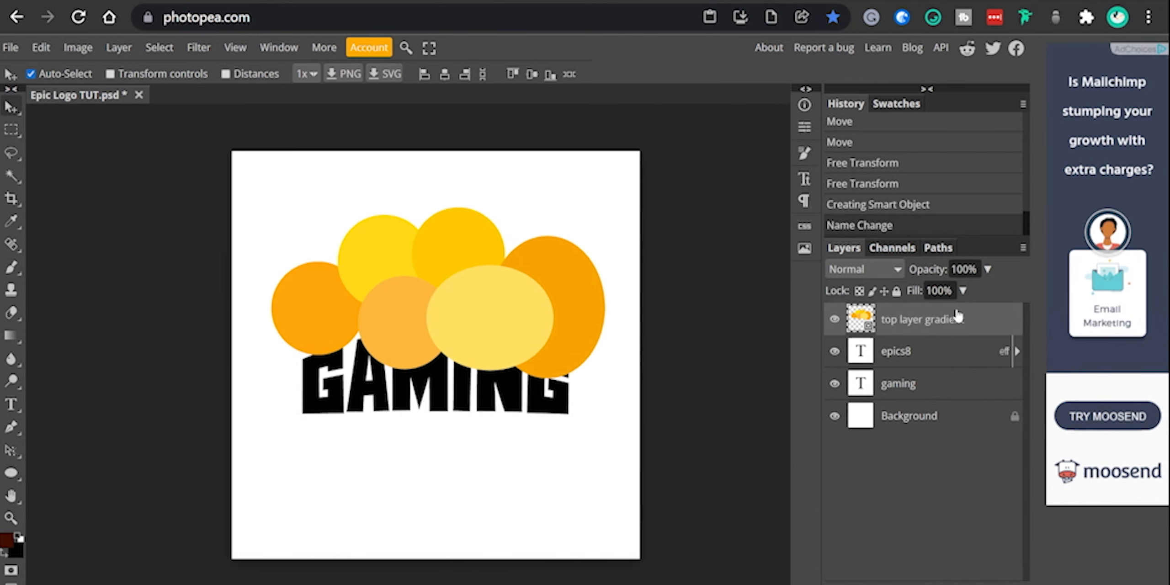
# - Apply a strong Gaussian Blur to the top layer gradient so the circles blend together, and nudge the layer slightly
pyautogui.click(192, 49)
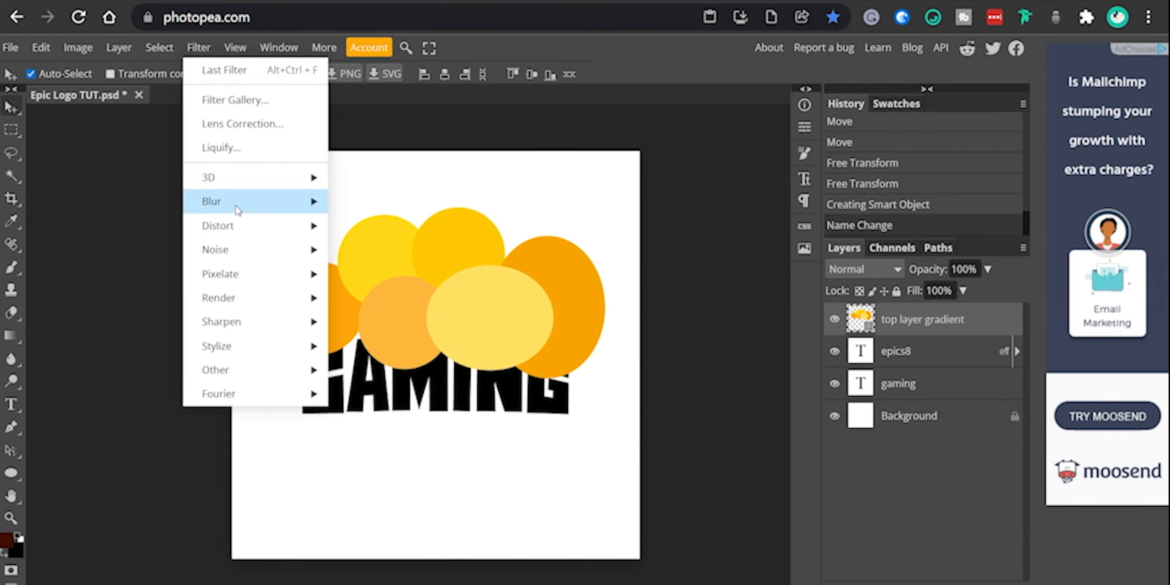
pyautogui.moveTo(236, 204)
pyautogui.click(386, 299)
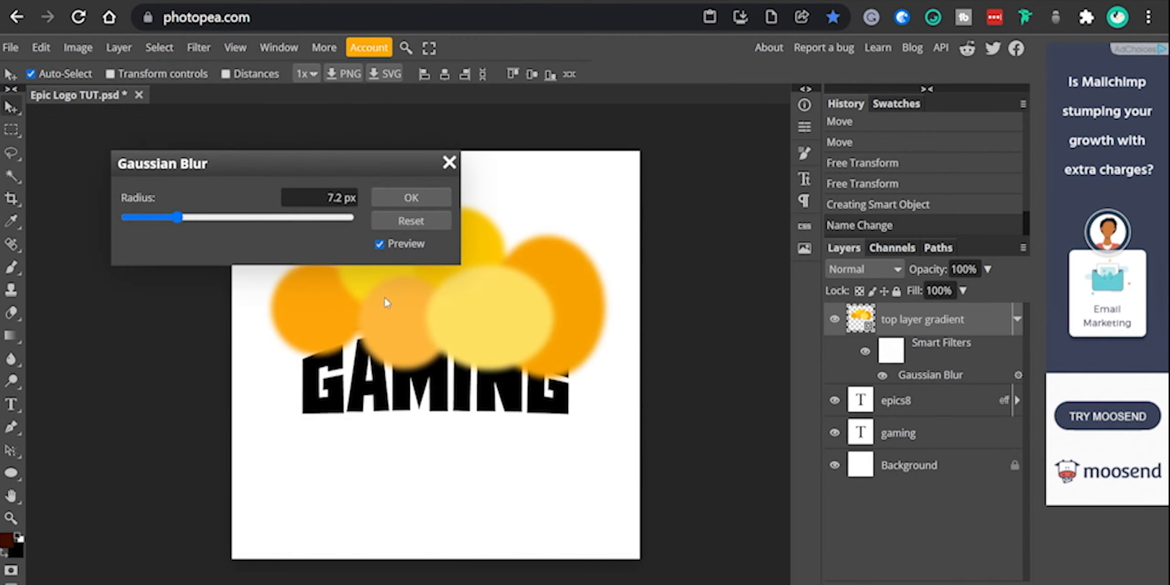
pyautogui.moveTo(385, 177); pyautogui.dragTo(884, 167)
pyautogui.moveTo(676, 207); pyautogui.dragTo(731, 207)
pyautogui.click(903, 187)
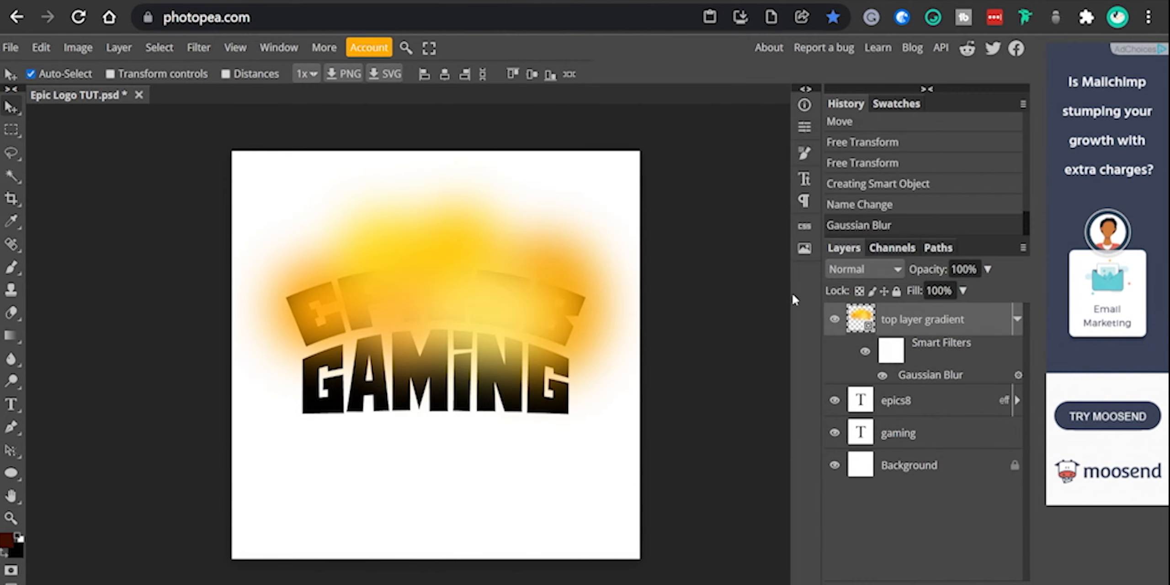
pyautogui.moveTo(463, 281)
pyautogui.mouseDown()
pyautogui.moveTo(450, 282)
pyautogui.moveTo(460, 281)
pyautogui.mouseUp()
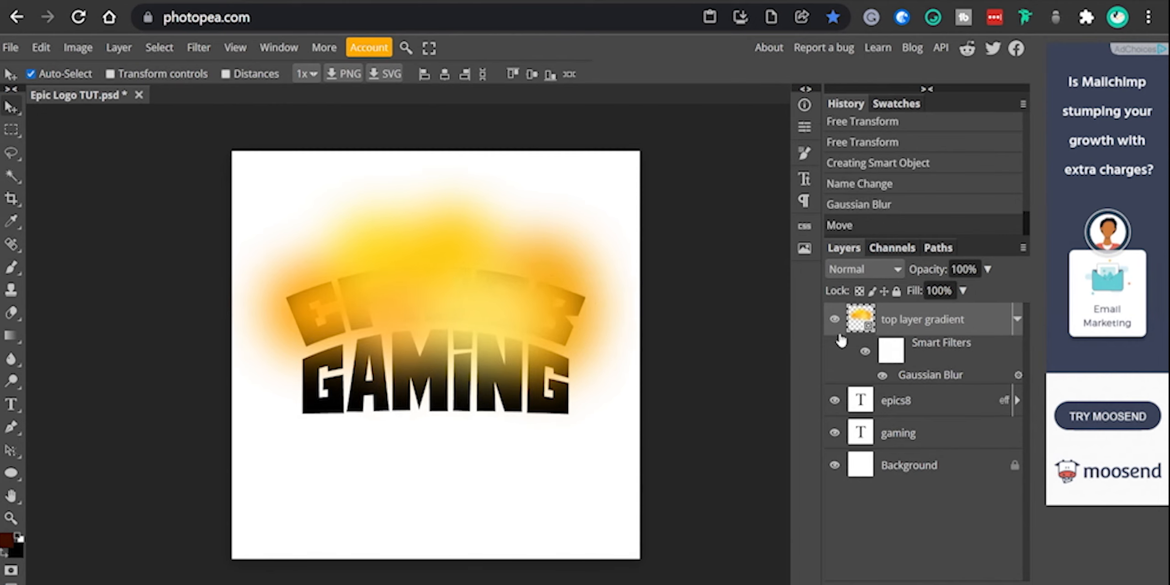
# - Clip the top layer gradient to the epics8 text layer with a clipping mask
pyautogui.click(930, 404)
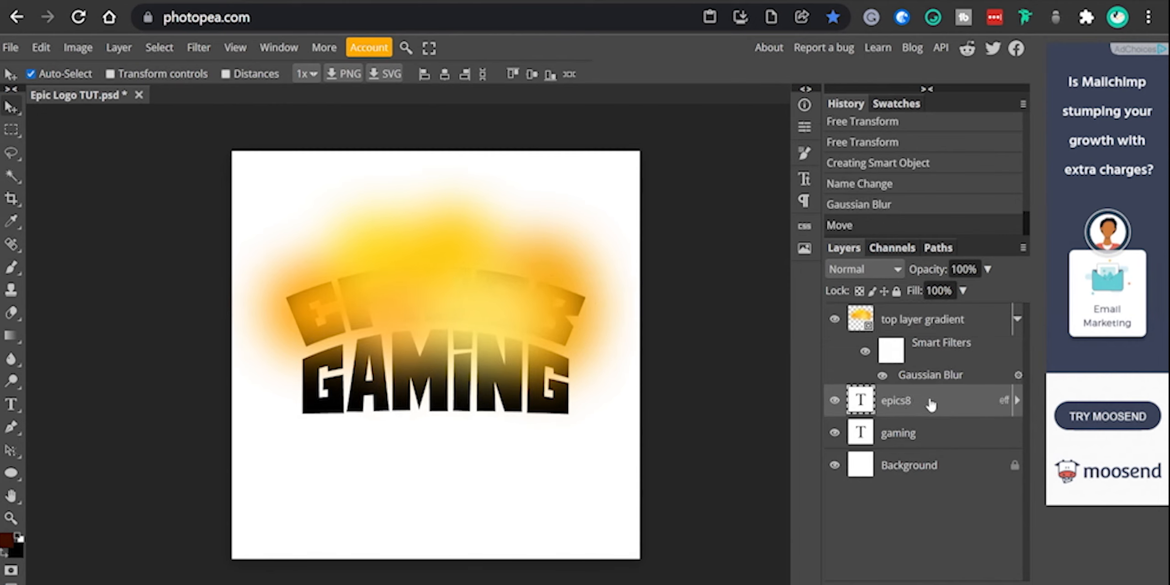
pyautogui.click(992, 326)
pyautogui.rightClick(993, 326)
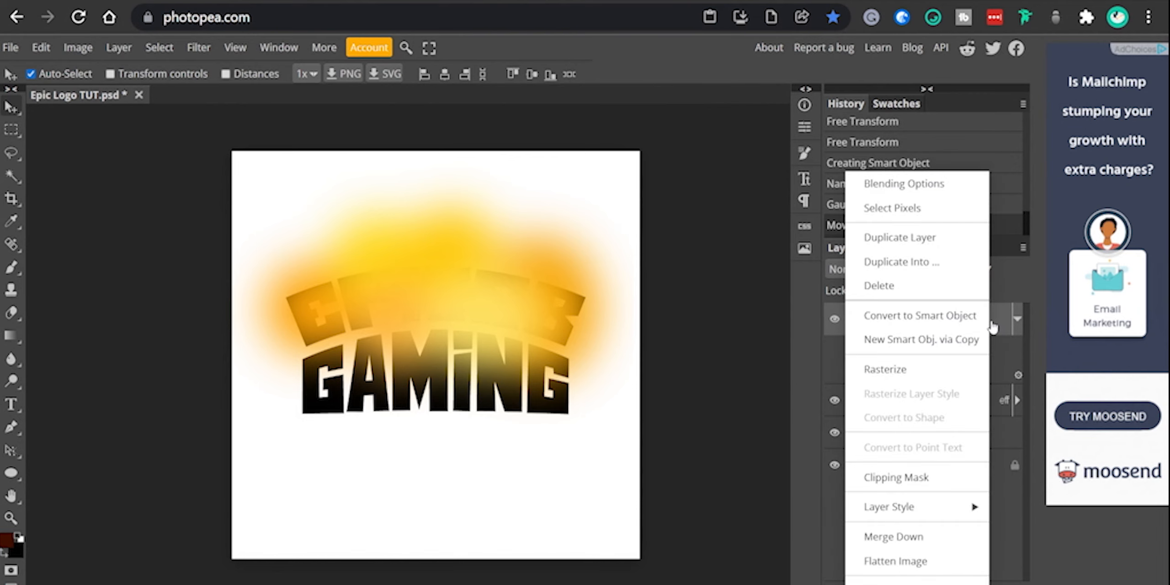
pyautogui.click(901, 479)
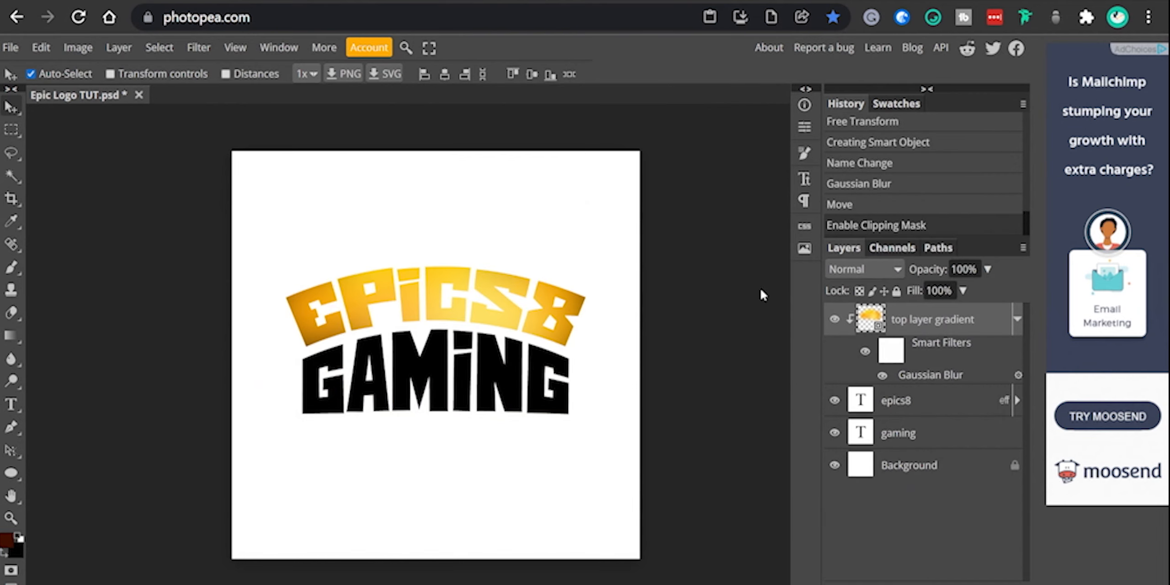
# - Open the gradient smart object and duplicate orange, pale yellow, yellow and golden circles into its empty lower and upper-left areas
pyautogui.doubleClick(879, 329)
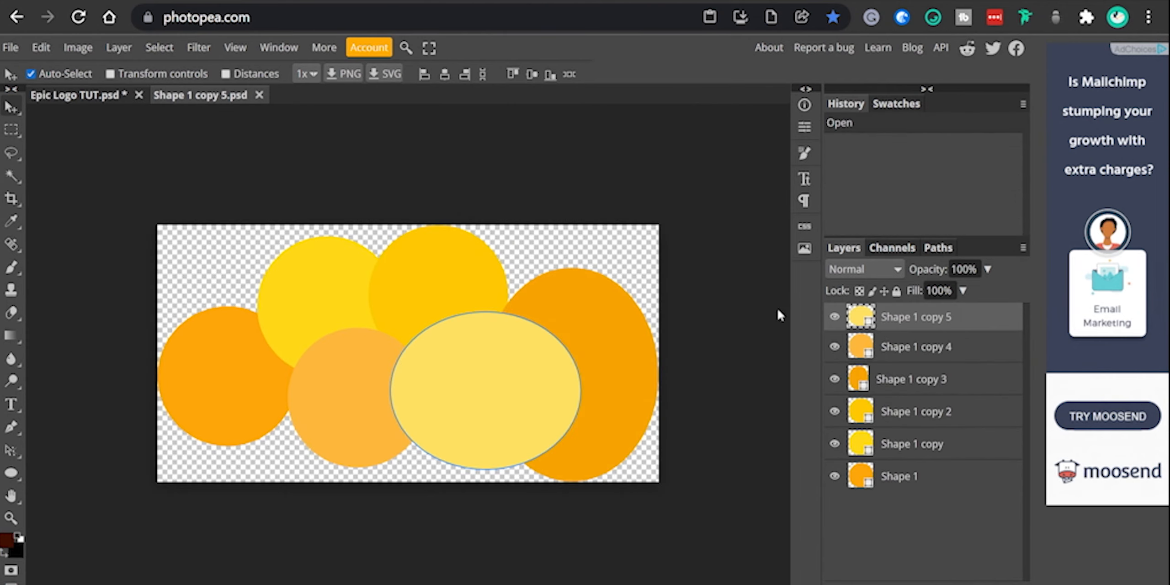
pyautogui.click(204, 392)
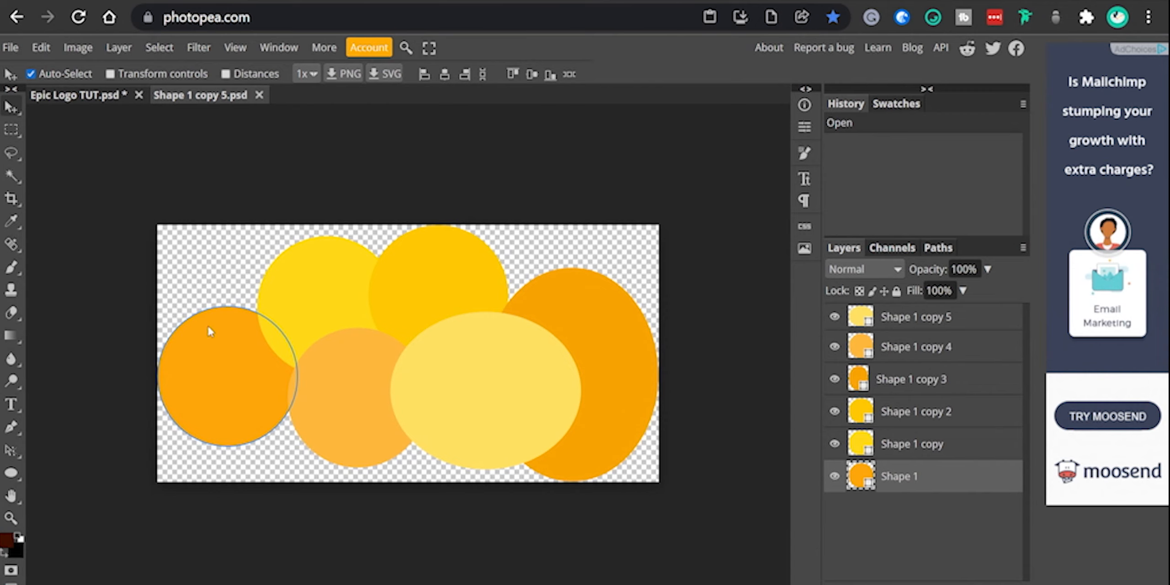
pyautogui.moveTo(224, 383); pyautogui.dragTo(405, 461)
pyautogui.click(533, 393)
pyautogui.moveTo(533, 393); pyautogui.dragTo(244, 285)
pyautogui.moveTo(351, 267); pyautogui.dragTo(208, 420)
pyautogui.moveTo(301, 297); pyautogui.dragTo(583, 460)
pyautogui.click(580, 464)
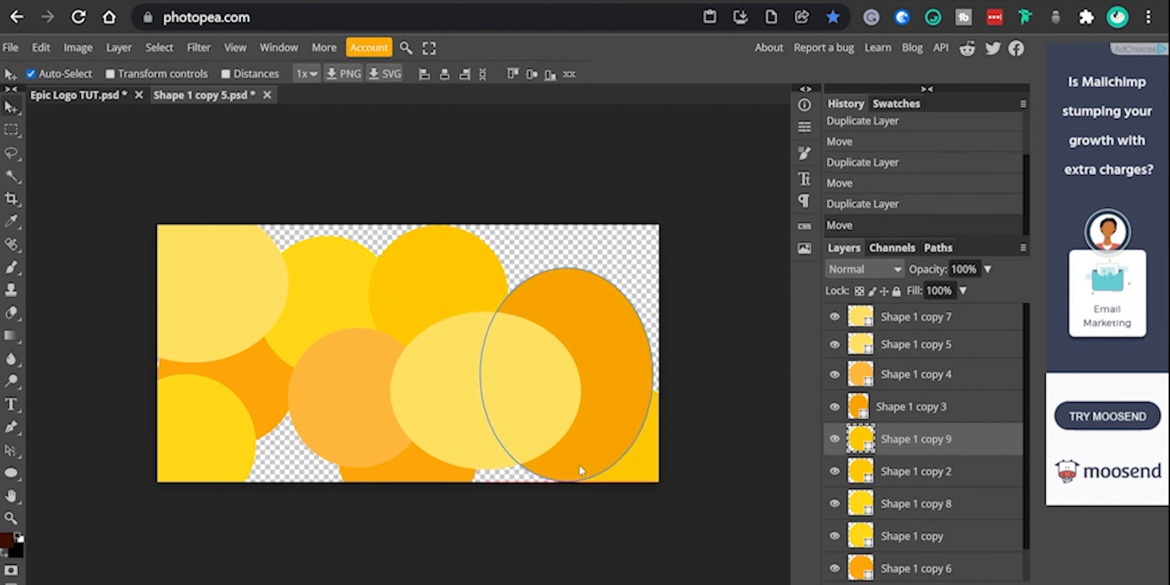
# - Reposition the orange and pale yellow ovals, and place copies of the light orange circle along the upper edge
pyautogui.moveTo(602, 423); pyautogui.dragTo(622, 404)
pyautogui.moveTo(488, 425); pyautogui.dragTo(505, 473)
pyautogui.moveTo(349, 402); pyautogui.dragTo(410, 236)
pyautogui.click(453, 320)
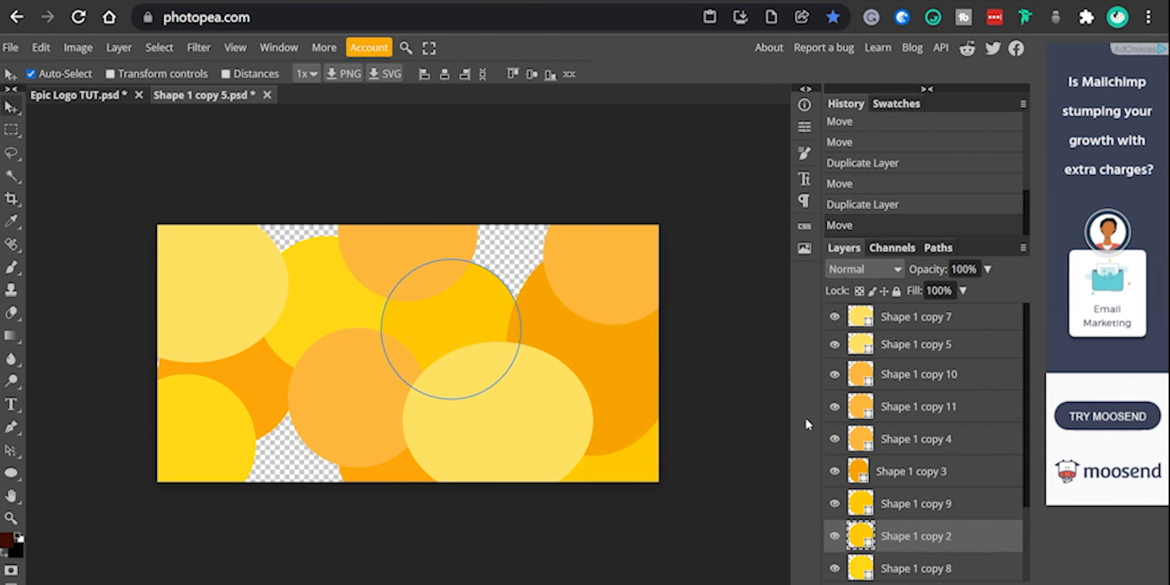
# - Duplicate the golden circle, raise it in the layer order, and place it over the lower-left gap
pyautogui.hotkey('ctrl', 'j')
pyautogui.moveTo(927, 555); pyautogui.dragTo(874, 338)
pyautogui.moveTo(401, 341); pyautogui.dragTo(240, 457)
pyautogui.moveTo(253, 373); pyautogui.dragTo(245, 360)
# - Enlarge the orange circle at the back with Free Transform to fill the remaining transparent gaps
pyautogui.hotkey('ctrl', 'alt', 't')
pyautogui.moveTo(376, 379); pyautogui.dragTo(376, 368)
pyautogui.moveTo(293, 294); pyautogui.dragTo(377, 192)
pyautogui.click(602, 74)
# - Copy the yellow circle into the upper gap right of centre, and save the smart object to update Epic Logo TUT.psd
pyautogui.moveTo(315, 305); pyautogui.dragTo(507, 244)
pyautogui.click(600, 192)
pyautogui.click(678, 150)
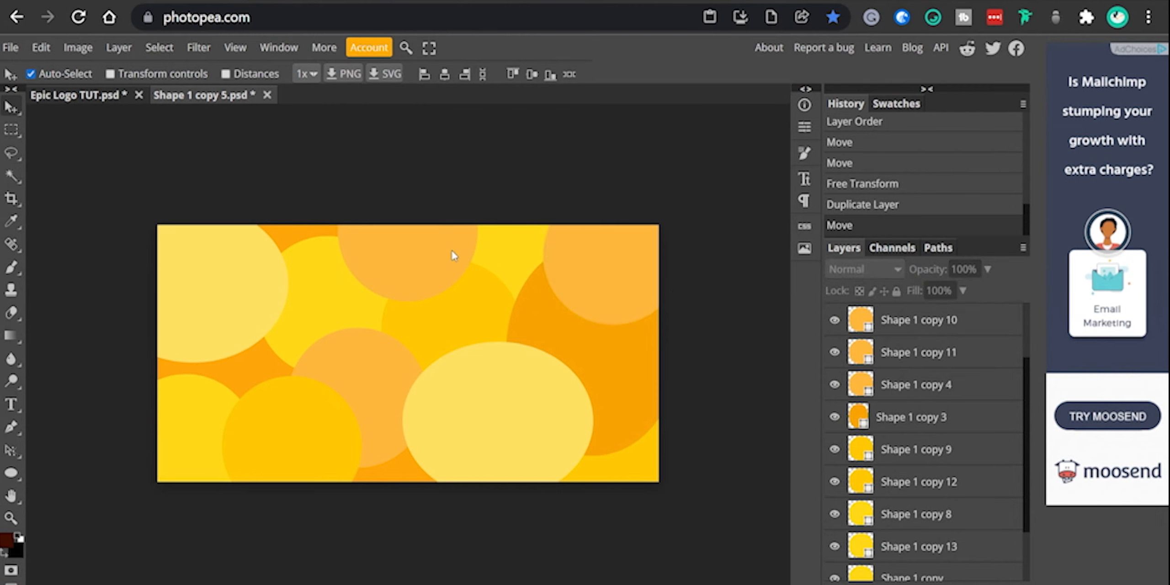
pyautogui.hotkey('ctrl', 's')
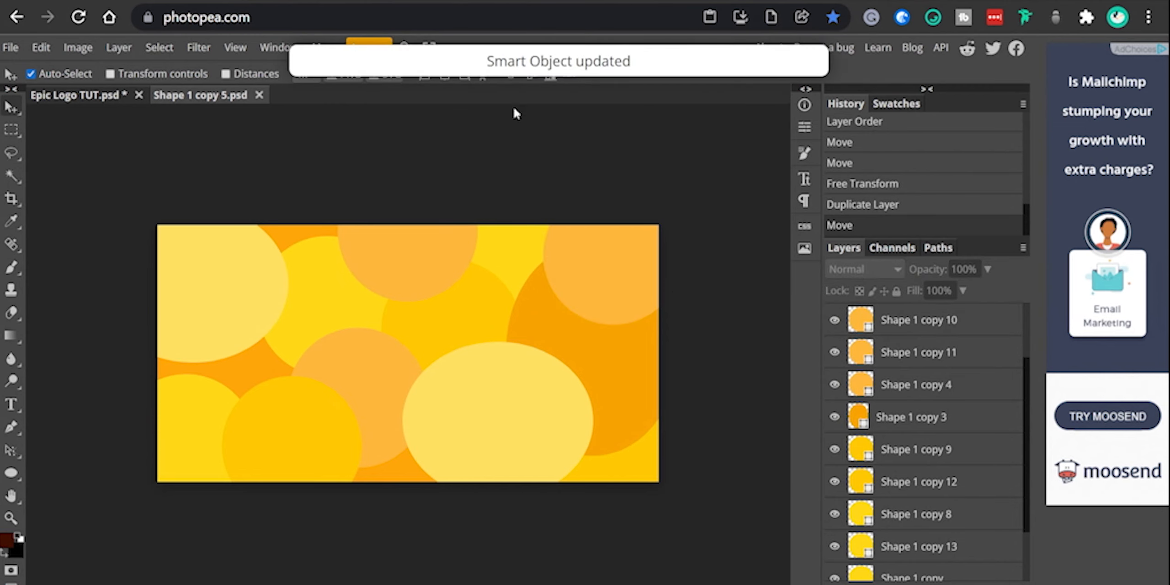
pyautogui.click(92, 96)
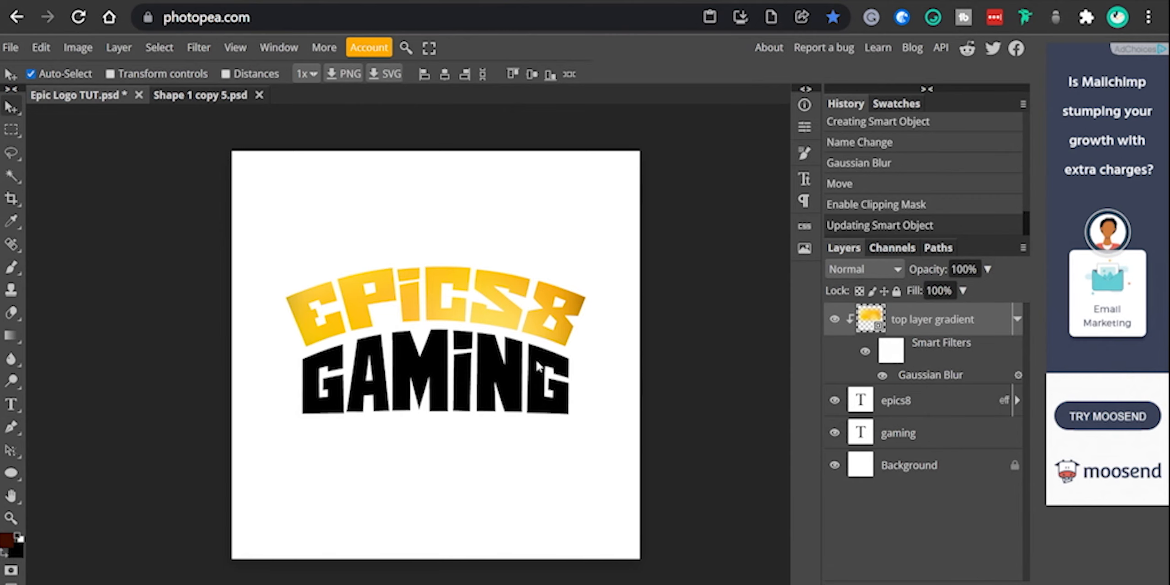
# - Recolour the upper-left yellow circle in the smart object to a vivid orange, and save it to update the logo
pyautogui.click(196, 103)
pyautogui.click(331, 315)
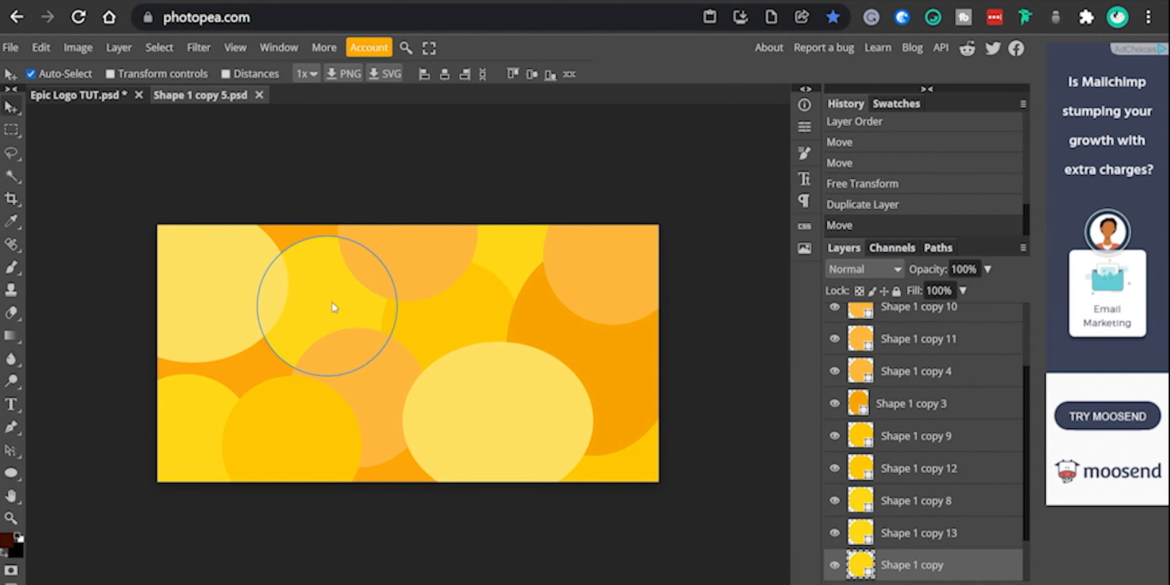
pyautogui.doubleClick(869, 571)
pyautogui.click(342, 149)
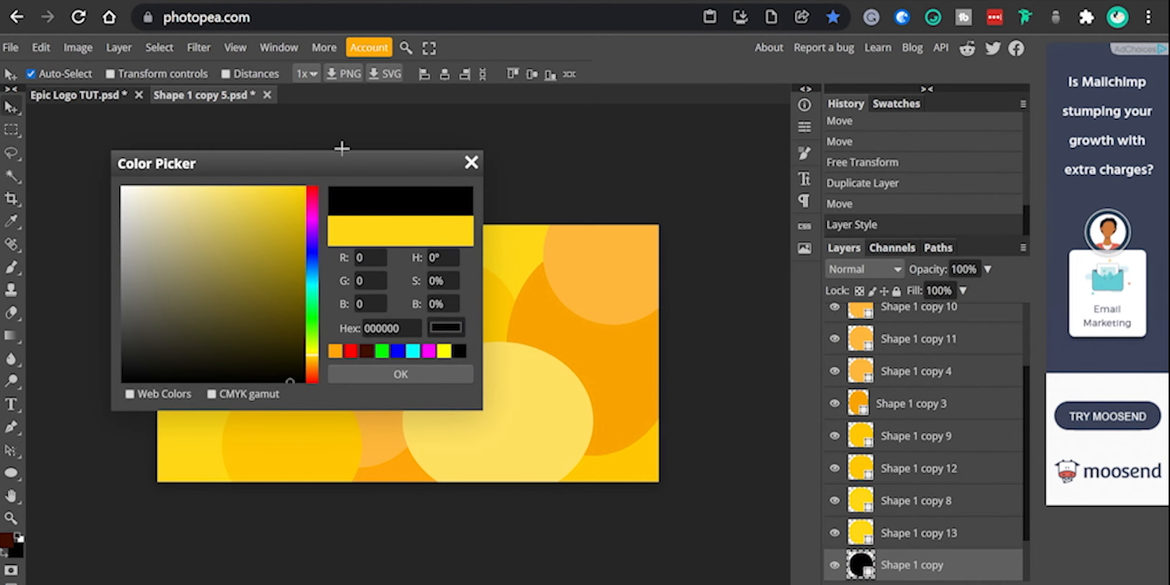
pyautogui.moveTo(435, 173); pyautogui.dragTo(762, 163)
pyautogui.hotkey('ctrl', 'z')
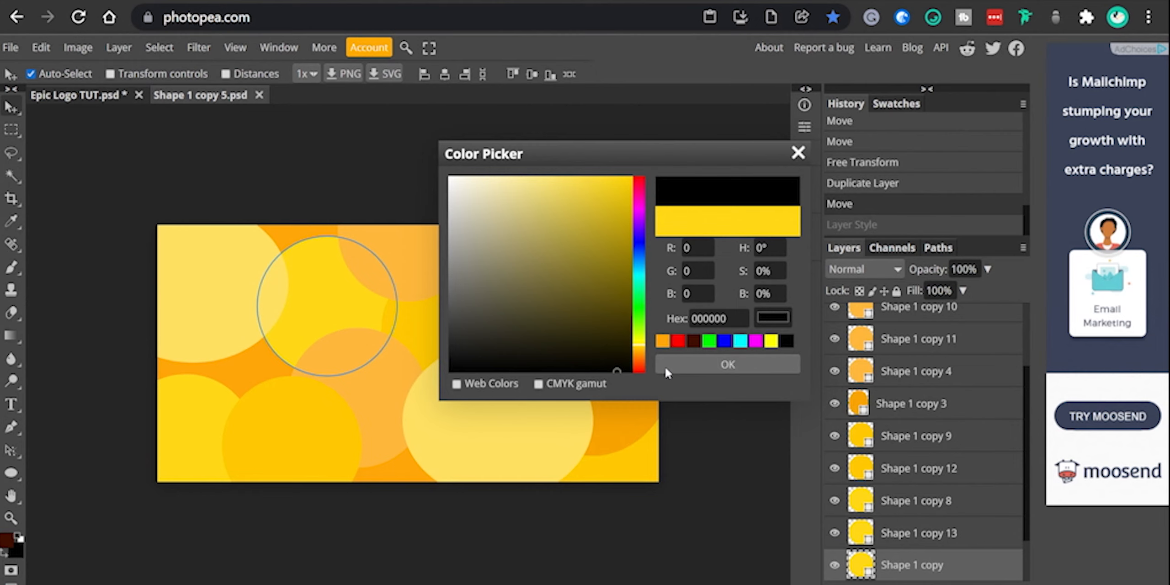
pyautogui.click(641, 358)
pyautogui.moveTo(594, 312); pyautogui.dragTo(638, 173)
pyautogui.click(730, 364)
pyautogui.hotkey('ctrl', 's')
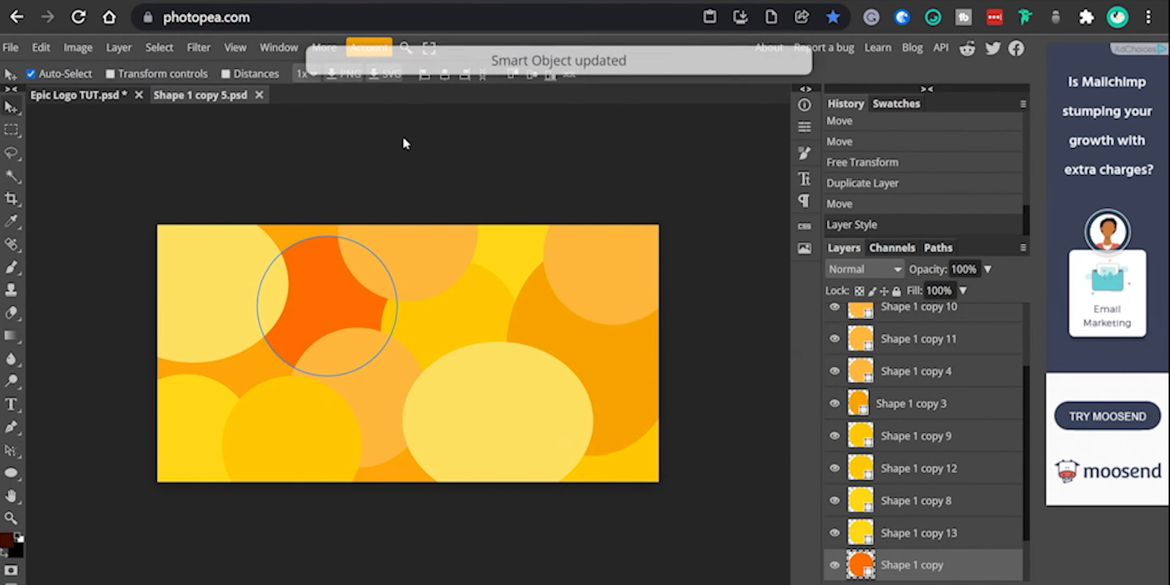
pyautogui.click(80, 95)
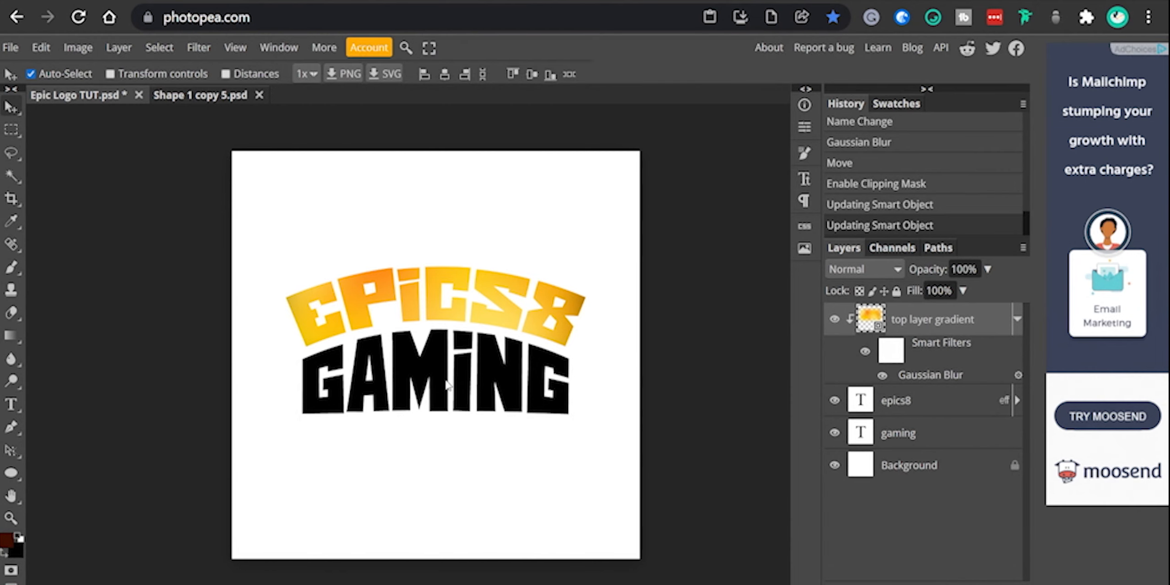
# - Recolour the vivid orange circle in the smart object to a softer, less reddish orange, and save it to update the logo
pyautogui.click(238, 95)
pyautogui.scroll(-4, 903, 525)
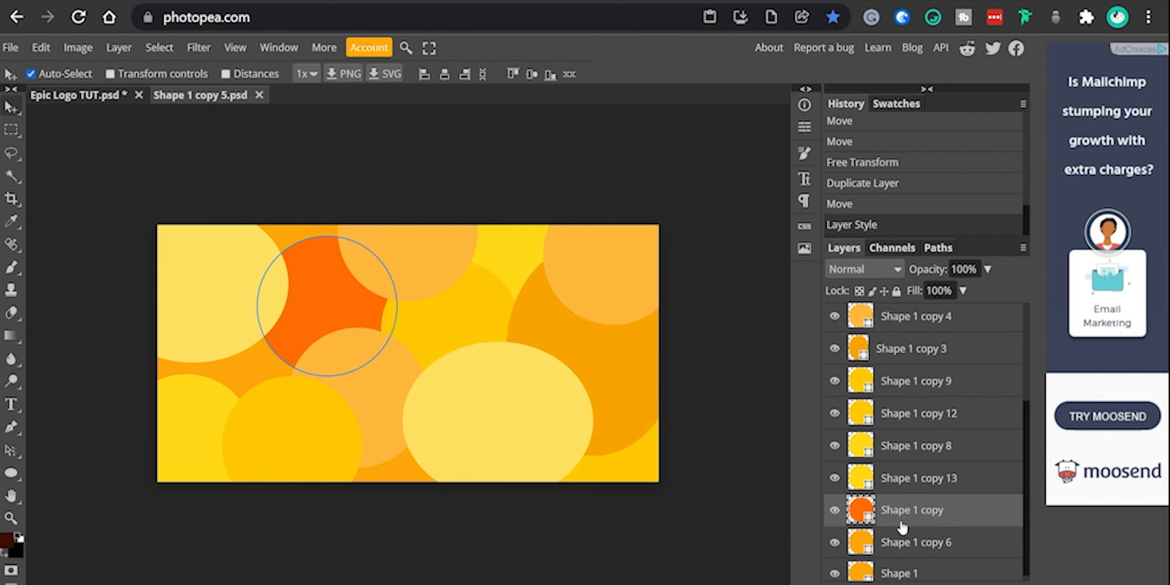
pyautogui.doubleClick(868, 508)
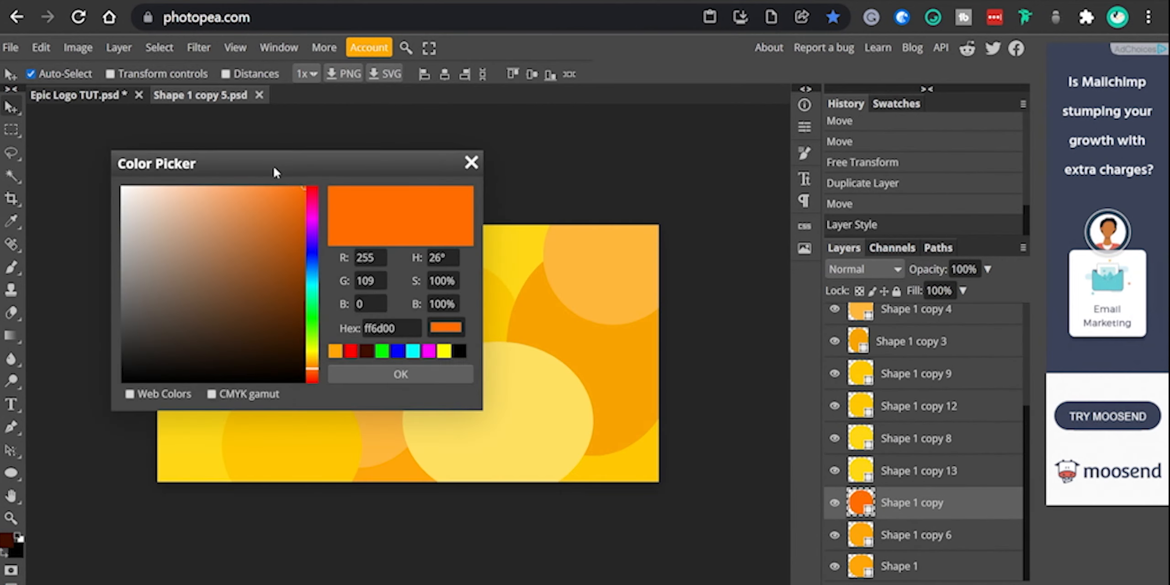
pyautogui.moveTo(274, 170); pyautogui.dragTo(561, 174)
pyautogui.moveTo(601, 378); pyautogui.dragTo(602, 376)
pyautogui.click(713, 379)
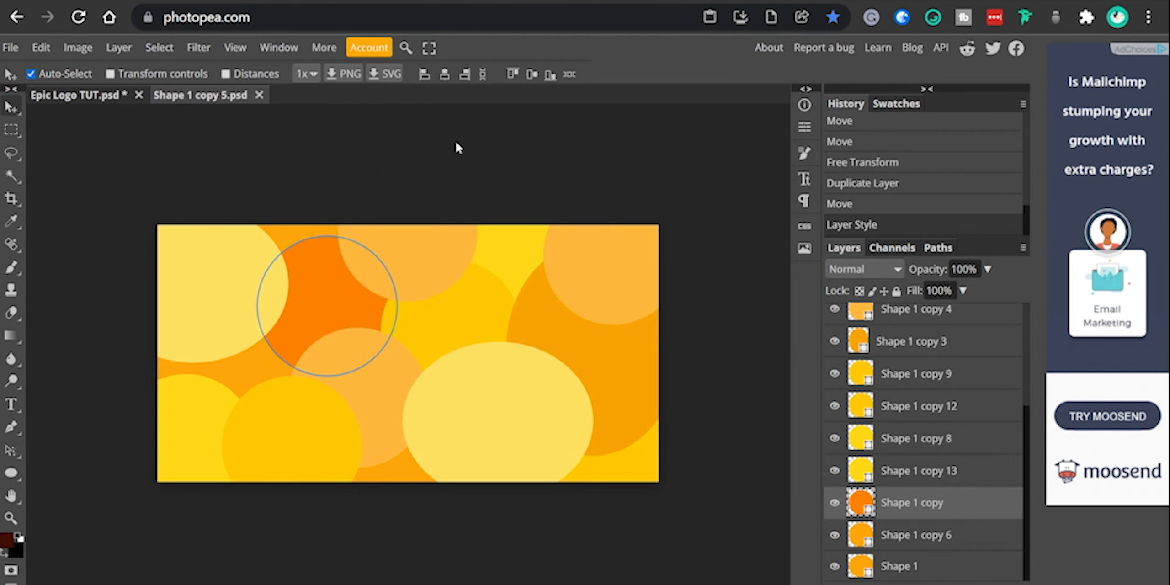
pyautogui.hotkey('ctrl', 's')
pyautogui.click(78, 95)
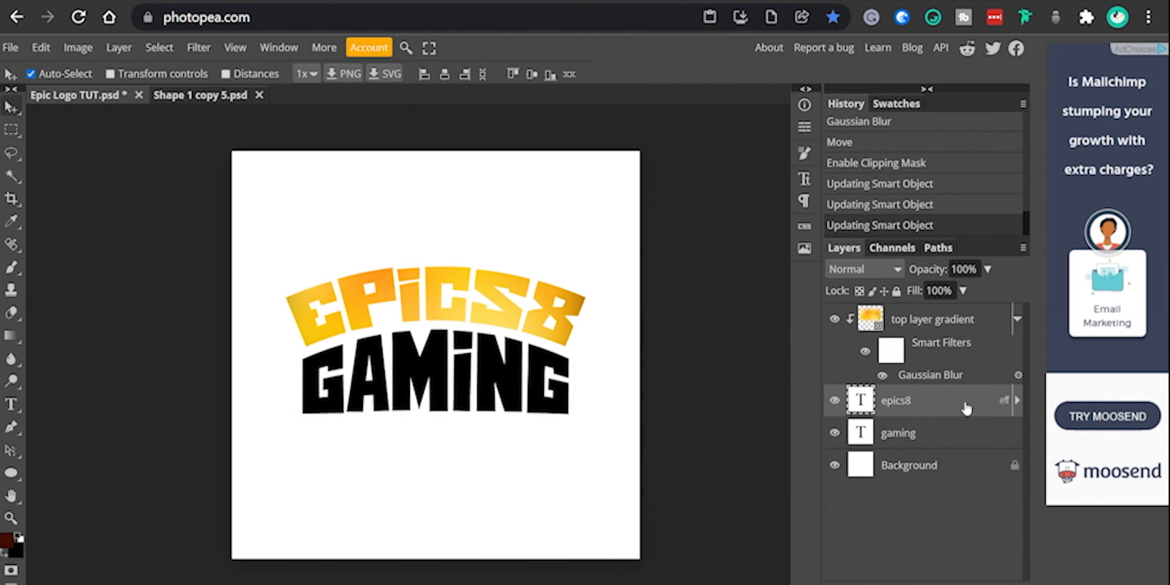
# - Add a 3 px outside stroke to the epics8 text layer in pale yellow ffeeae
pyautogui.doubleClick(999, 403)
pyautogui.scroll(2, 485, 308)
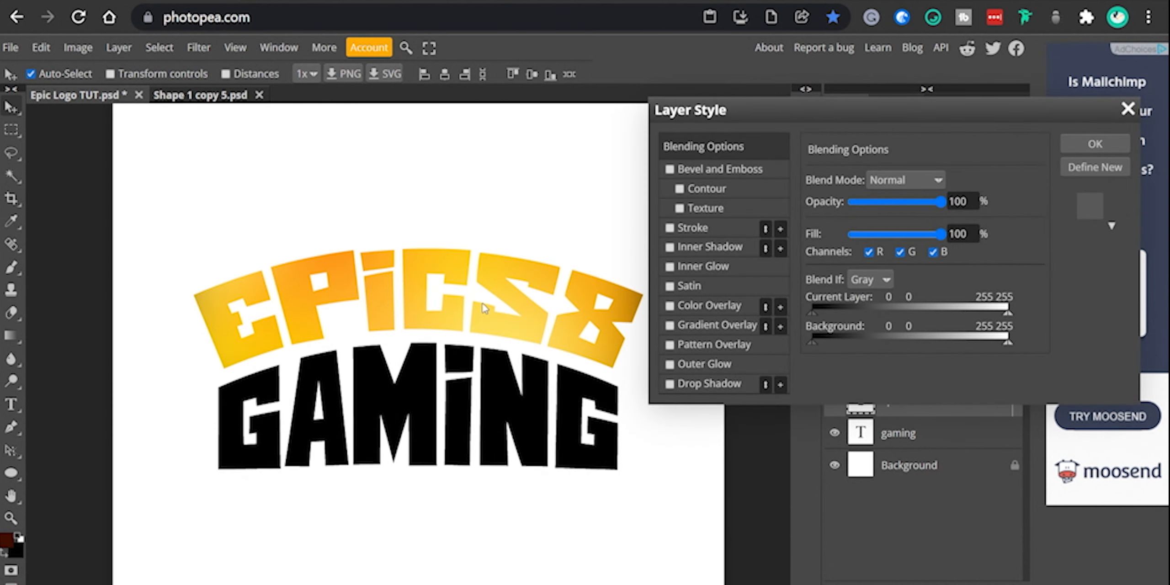
pyautogui.click(693, 229)
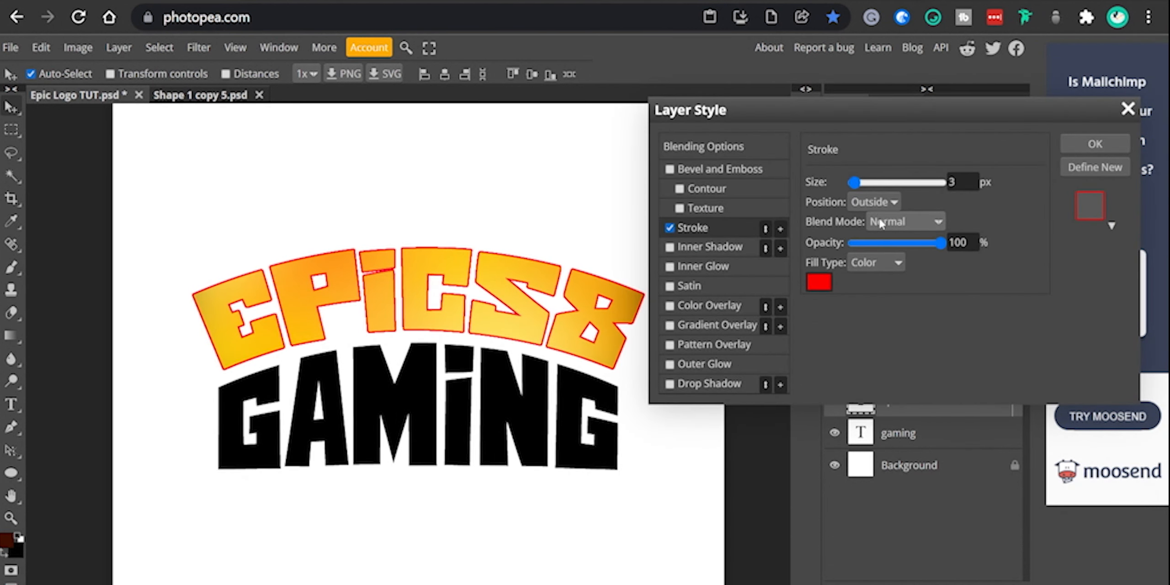
pyautogui.click(818, 283)
pyautogui.moveTo(355, 161); pyautogui.dragTo(868, 162)
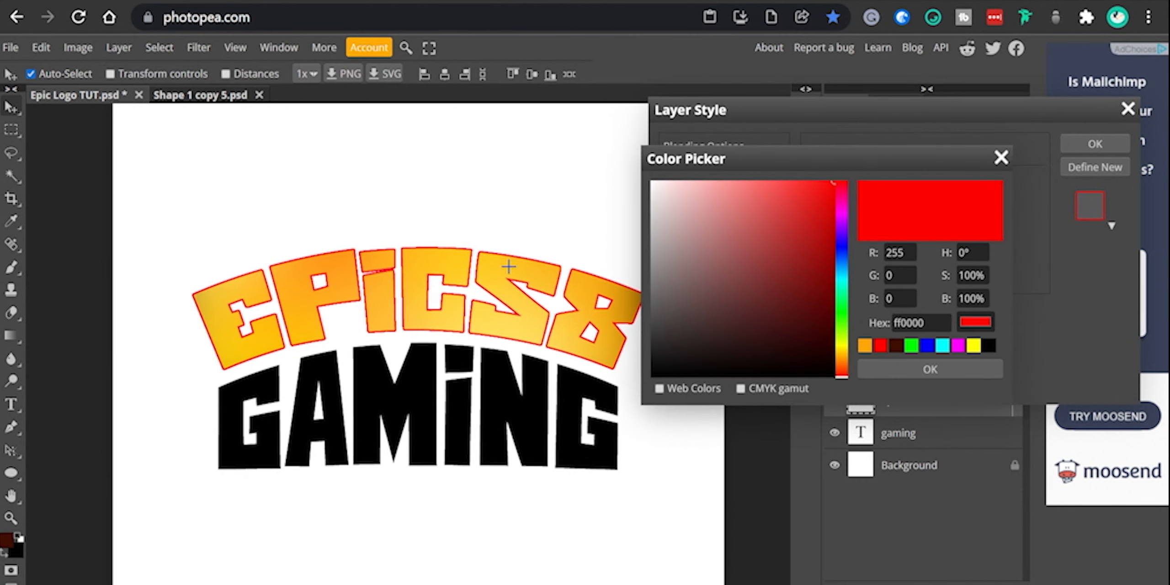
pyautogui.click(480, 324)
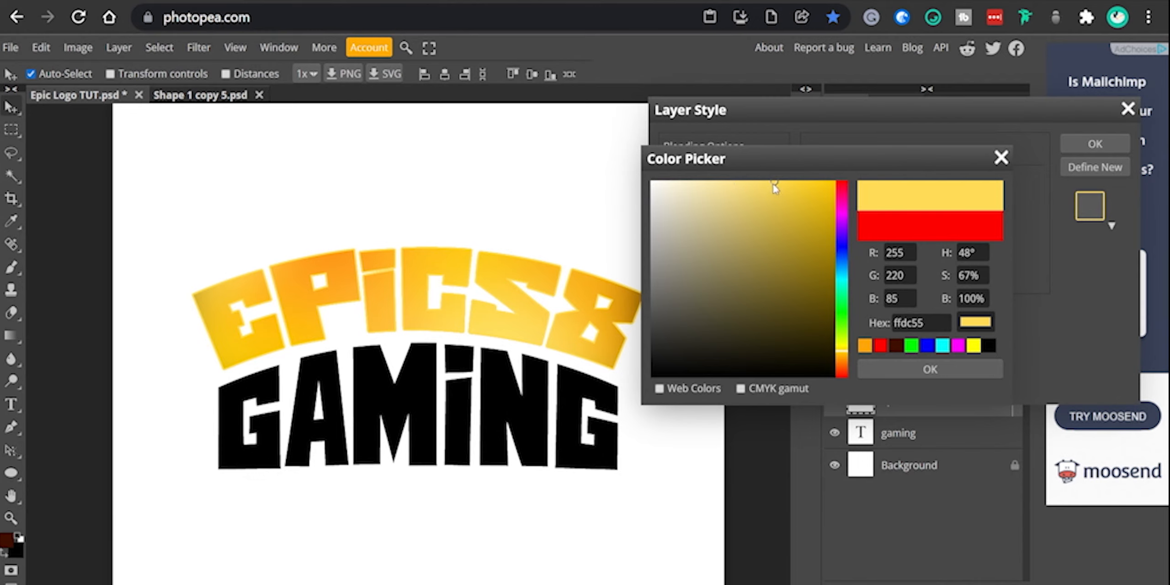
pyautogui.moveTo(772, 183)
pyautogui.mouseDown()
pyautogui.moveTo(659, 178)
pyautogui.moveTo(710, 181)
pyautogui.mouseUp()
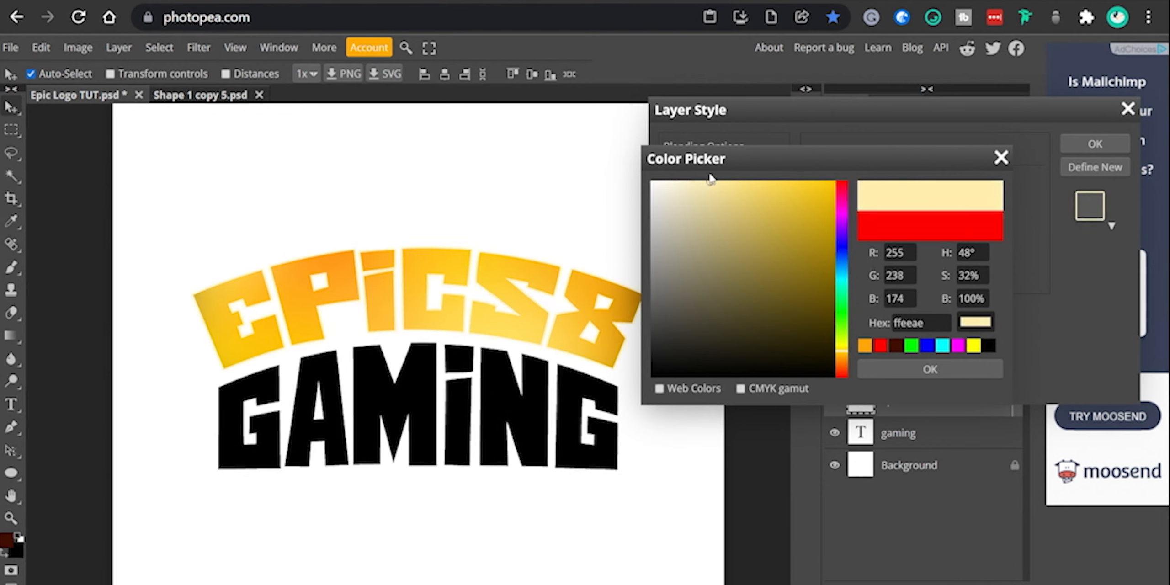
pyautogui.click(907, 368)
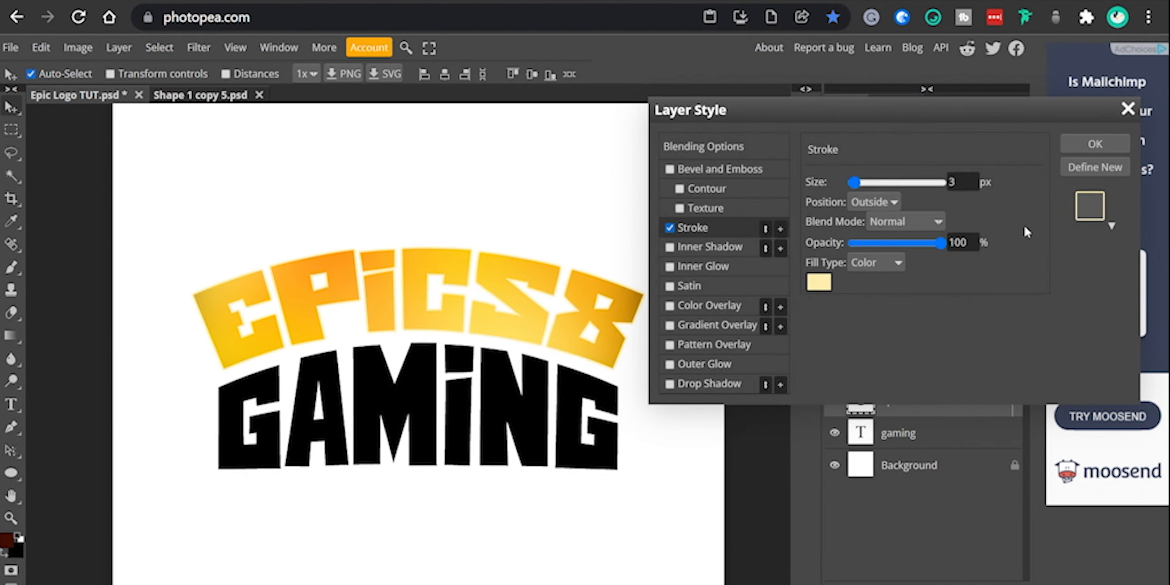
# - Enable a drop shadow on the epics8 text with Normal blending, 100% opacity, distance 0 px and a non-global angle of 90°
pyautogui.click(682, 387)
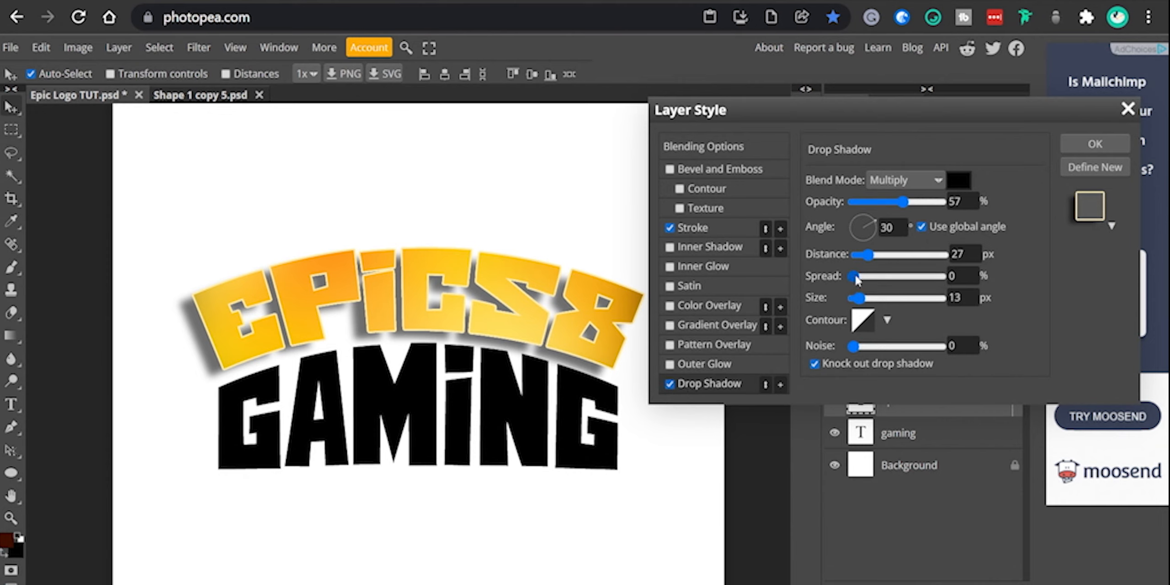
pyautogui.moveTo(867, 255); pyautogui.dragTo(853, 257)
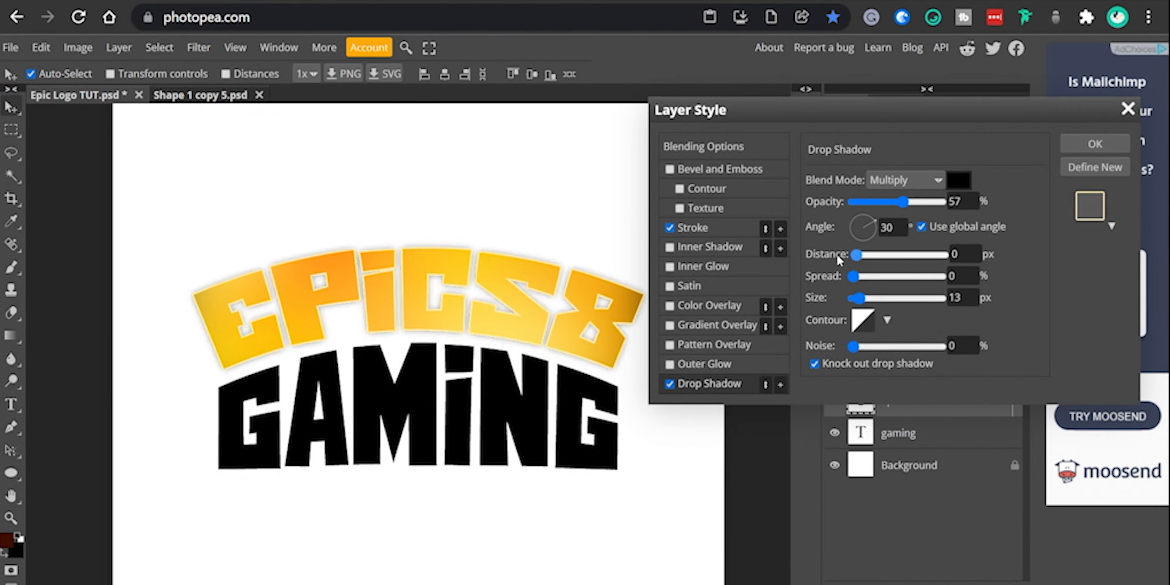
pyautogui.moveTo(903, 202); pyautogui.dragTo(989, 200)
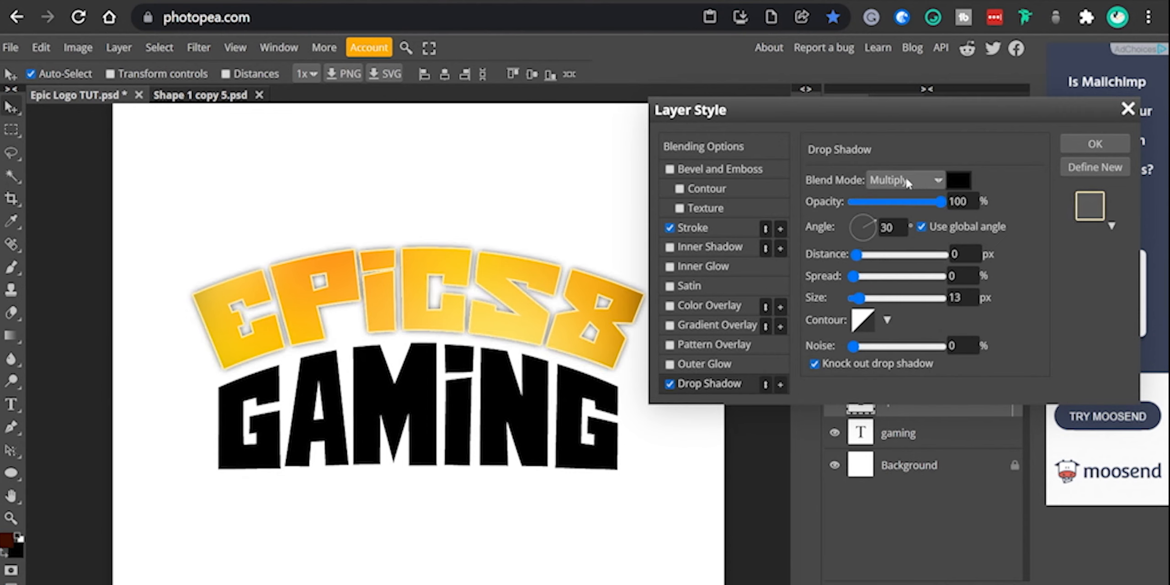
pyautogui.click(910, 181)
pyautogui.click(909, 197)
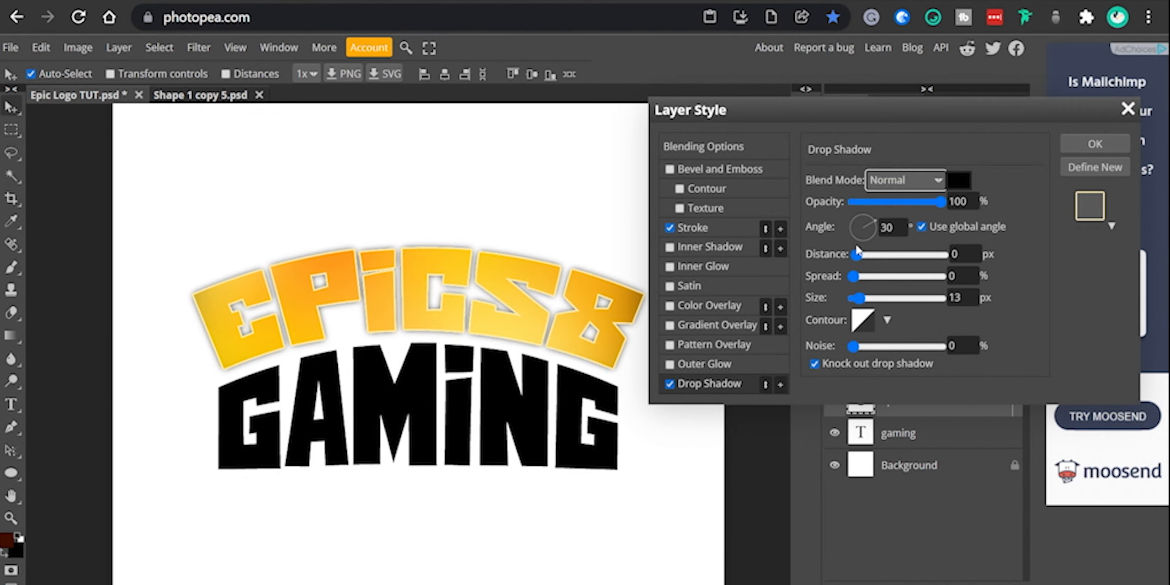
pyautogui.click(922, 227)
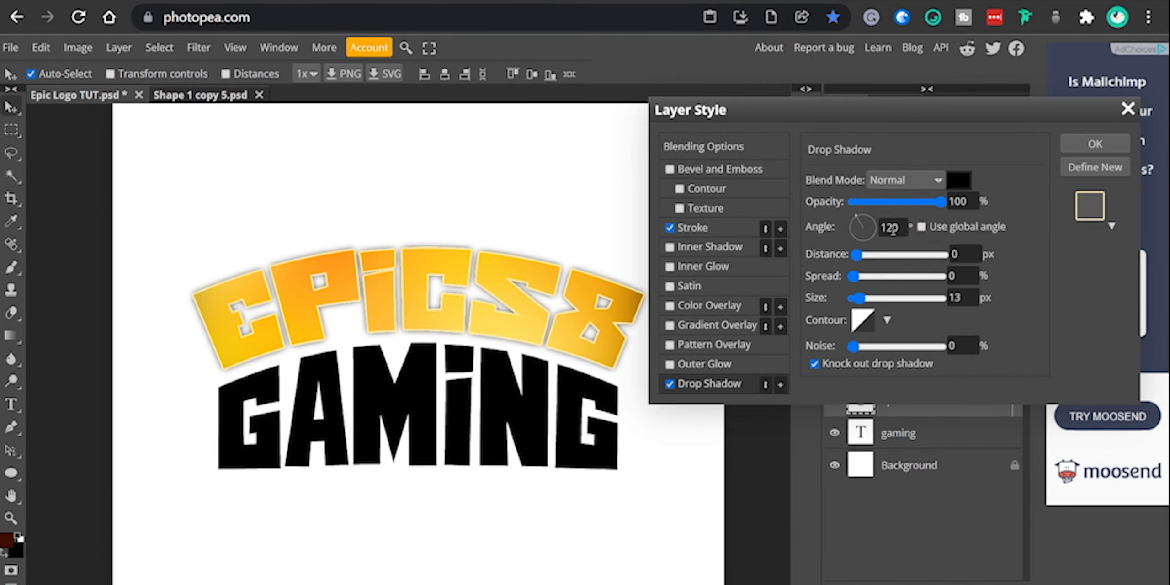
pyautogui.moveTo(902, 228); pyautogui.dragTo(874, 230)
pyautogui.write('90')
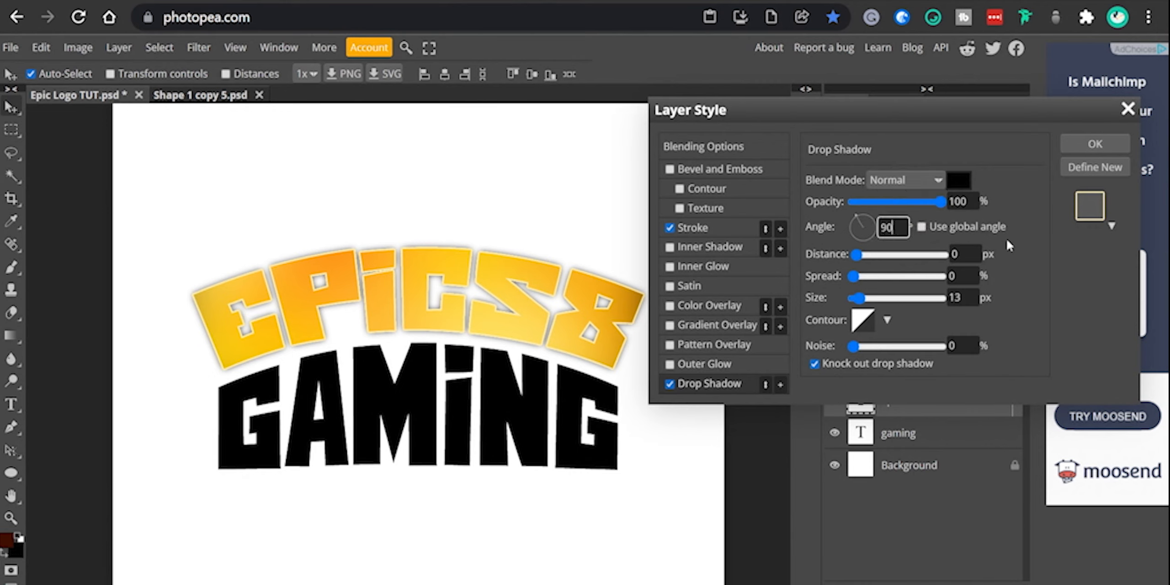
# - Set the drop shadow's spread to 100%, its size to 10 px and its distance to 7 px
pyautogui.moveTo(853, 256); pyautogui.dragTo(988, 273)
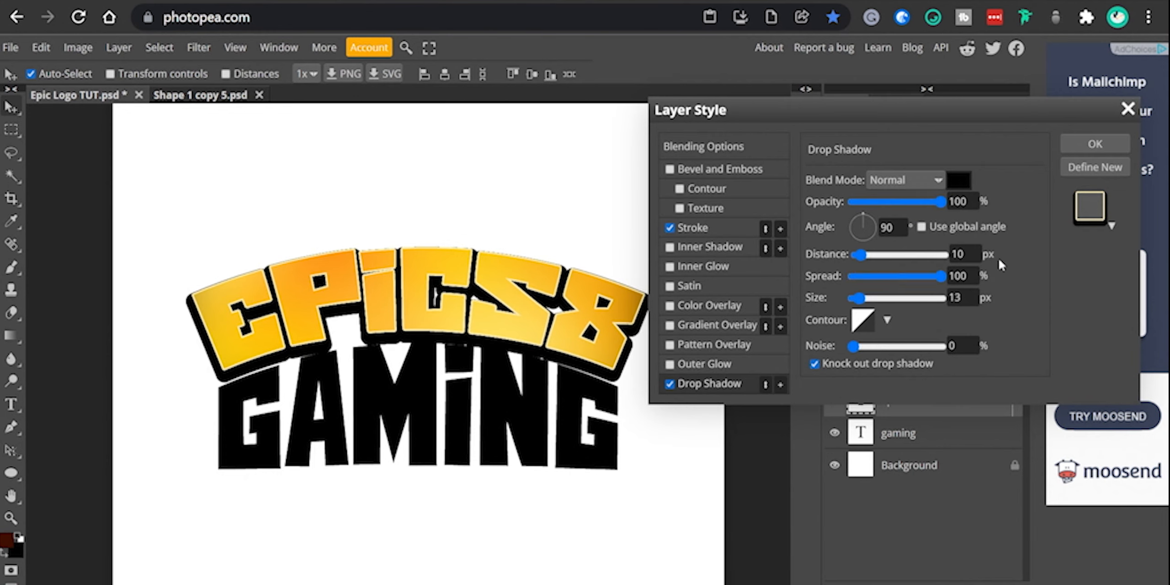
pyautogui.moveTo(857, 254); pyautogui.dragTo(862, 258)
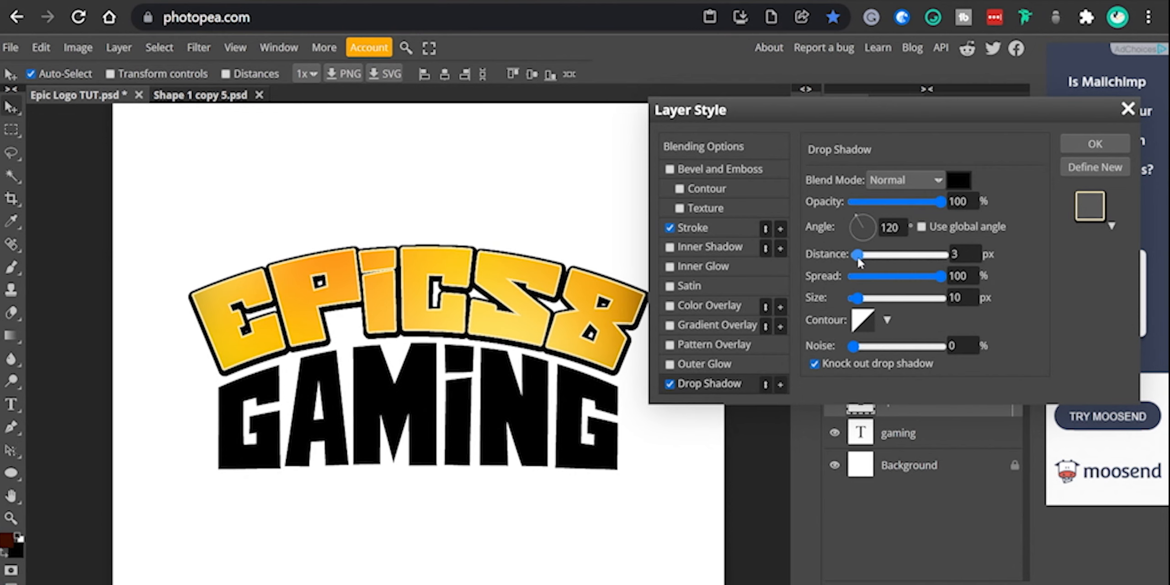
pyautogui.moveTo(860, 262); pyautogui.dragTo(862, 262)
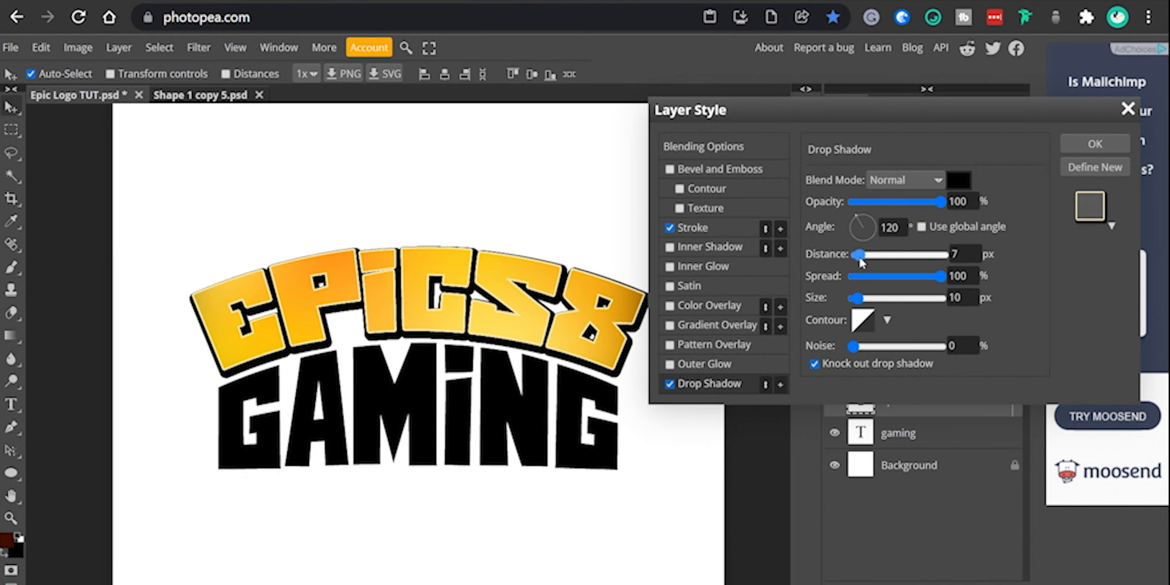
# - Colour the drop shadow dark brown 5b3400 and set its angle to 90°, distance to 17 px and size to 14 px
pyautogui.click(959, 183)
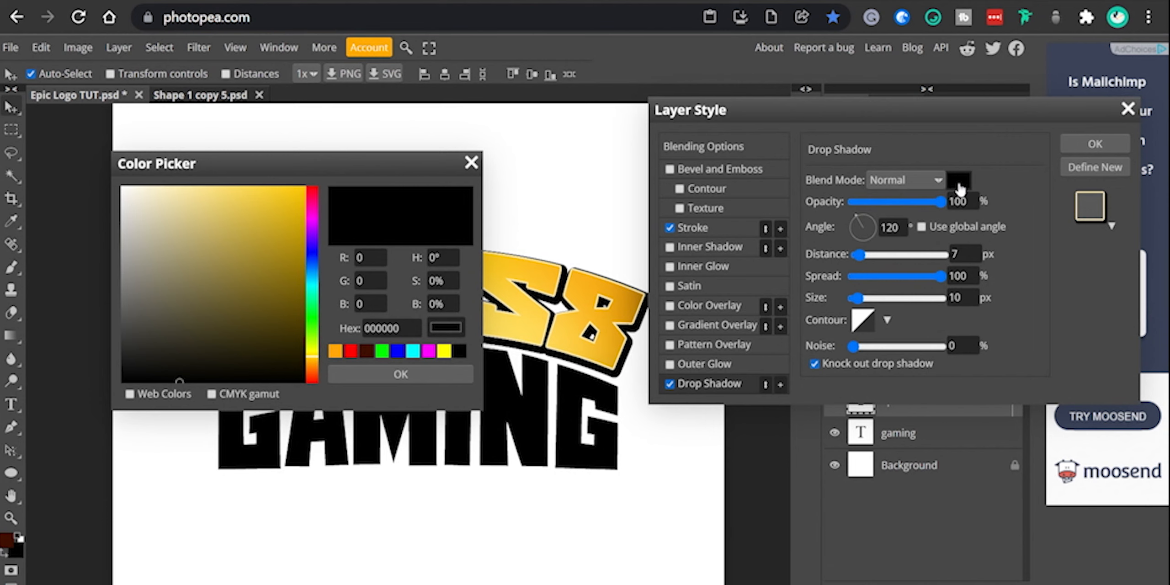
pyautogui.moveTo(397, 169); pyautogui.dragTo(917, 153)
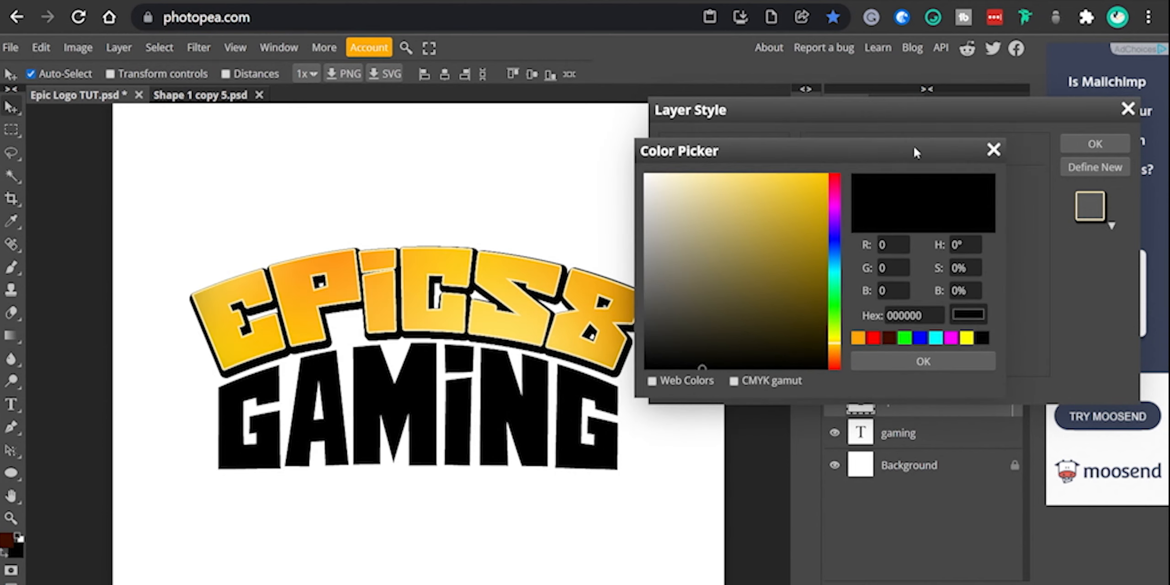
pyautogui.click(345, 256)
pyautogui.moveTo(806, 181)
pyautogui.mouseDown()
pyautogui.moveTo(834, 183)
pyautogui.moveTo(853, 314)
pyautogui.moveTo(856, 277)
pyautogui.mouseUp()
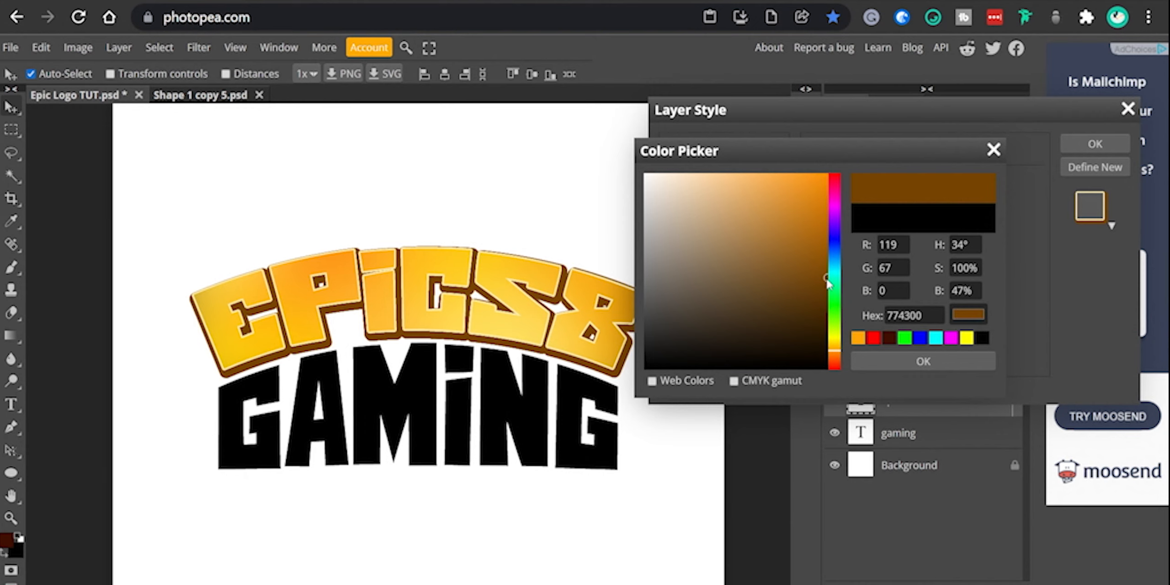
pyautogui.moveTo(828, 283)
pyautogui.mouseDown()
pyautogui.moveTo(842, 317)
pyautogui.moveTo(847, 287)
pyautogui.mouseUp()
pyautogui.click(959, 358)
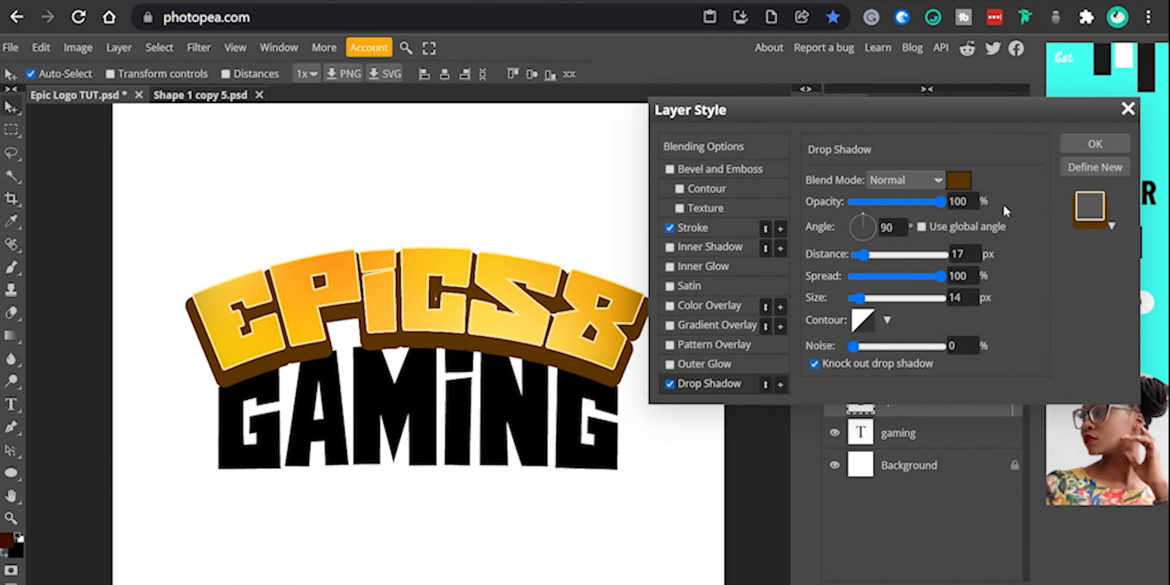
# - Duplicate the drop shadow twice, and set the middle copy's distance to 0 px and size to 15 px
pyautogui.click(781, 384)
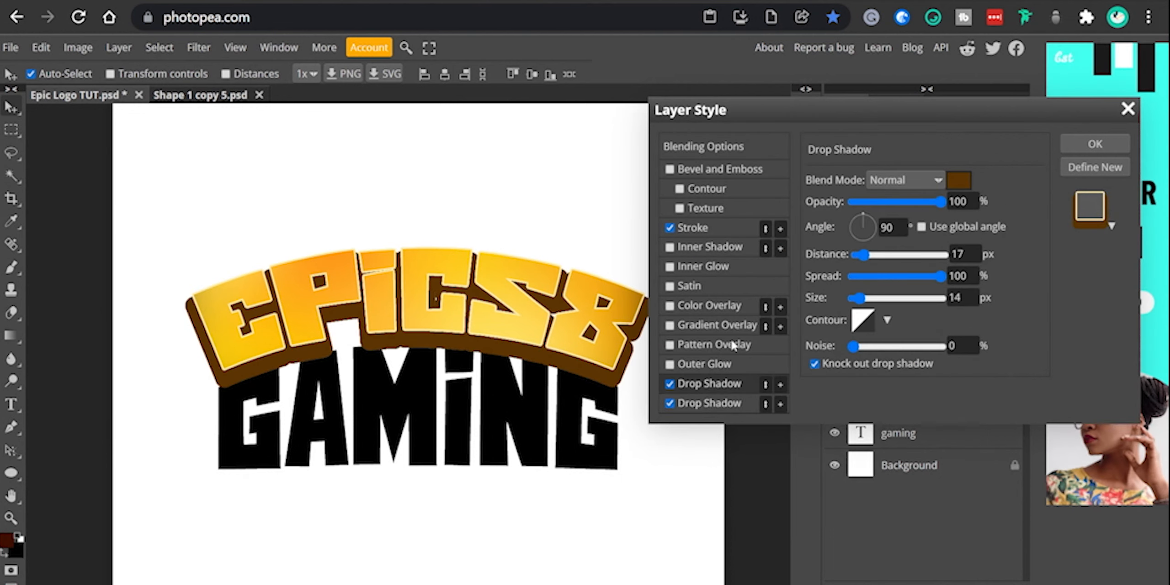
pyautogui.click(720, 405)
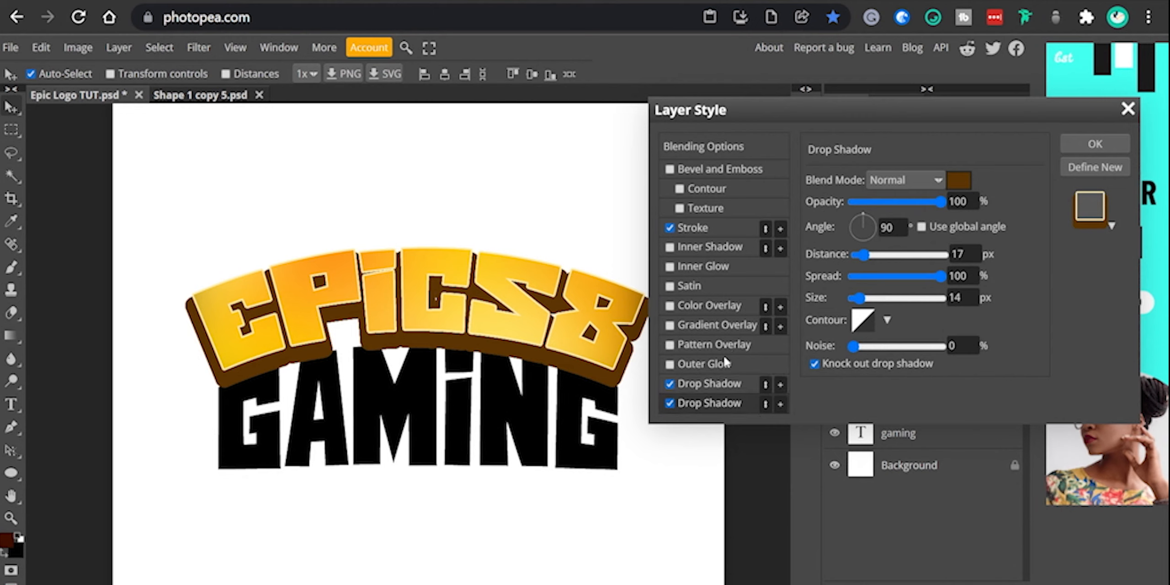
pyautogui.click(780, 403)
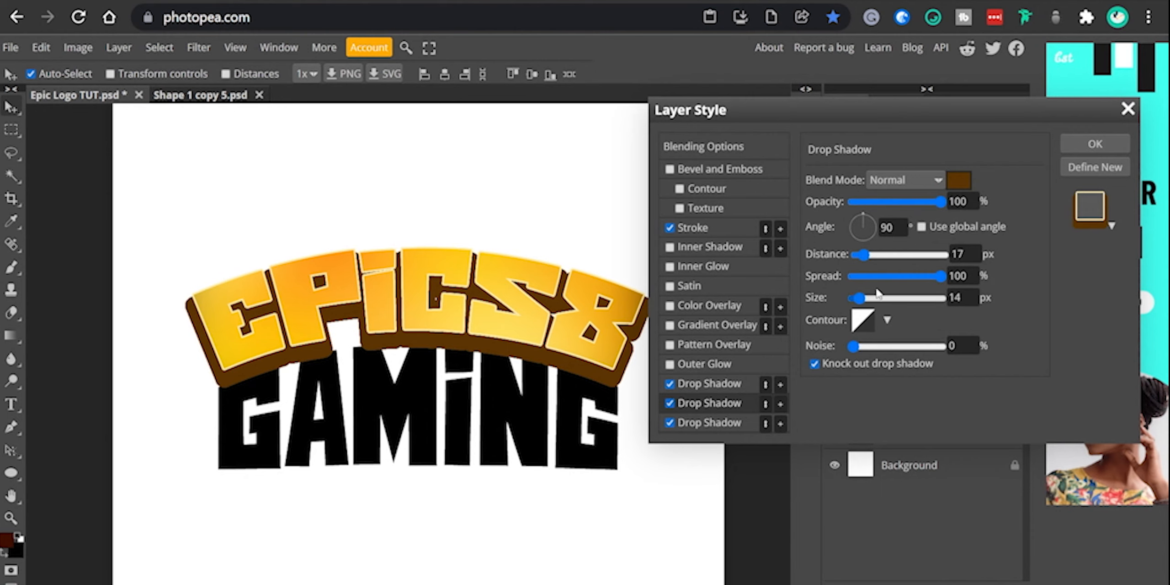
pyautogui.moveTo(863, 256); pyautogui.dragTo(855, 257)
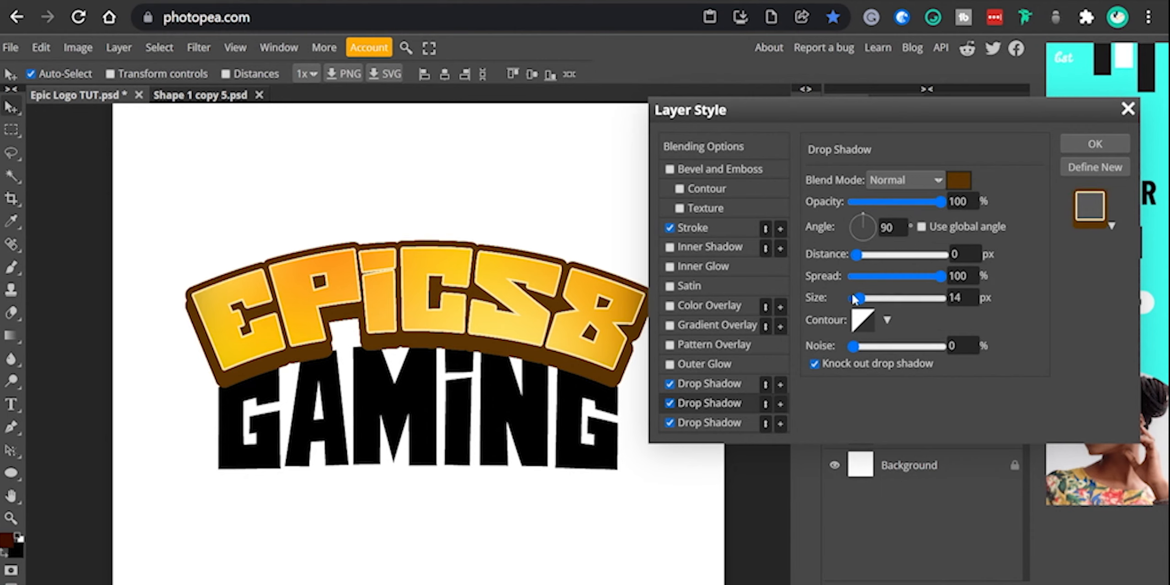
pyautogui.moveTo(859, 298); pyautogui.dragTo(859, 300)
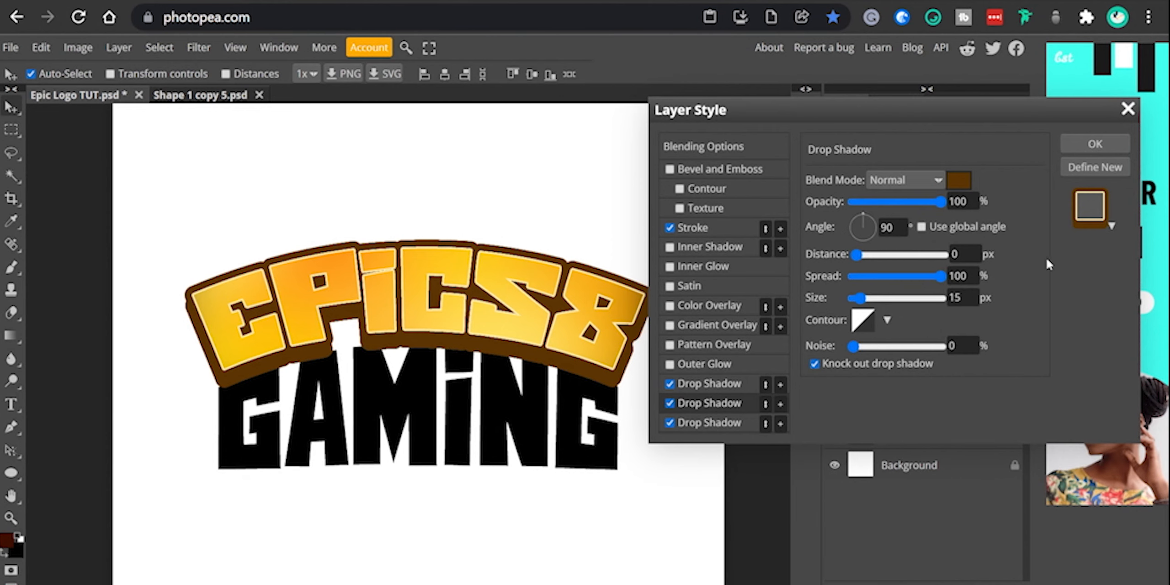
# - Recolour the middle drop shadow to the lighter brown 8e4f00, starting from an orange sampled from the lettering
pyautogui.click(959, 180)
pyautogui.moveTo(359, 164); pyautogui.dragTo(911, 125)
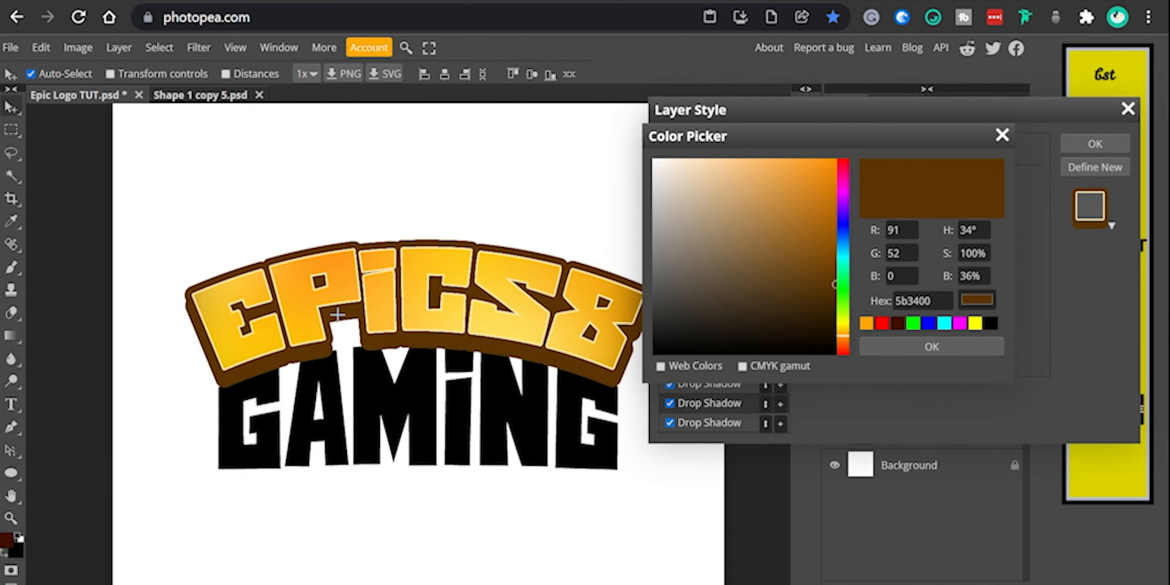
pyautogui.click(340, 269)
pyautogui.click(930, 347)
pyautogui.click(959, 180)
pyautogui.moveTo(383, 166); pyautogui.dragTo(876, 135)
pyautogui.moveTo(783, 183); pyautogui.dragTo(825, 250)
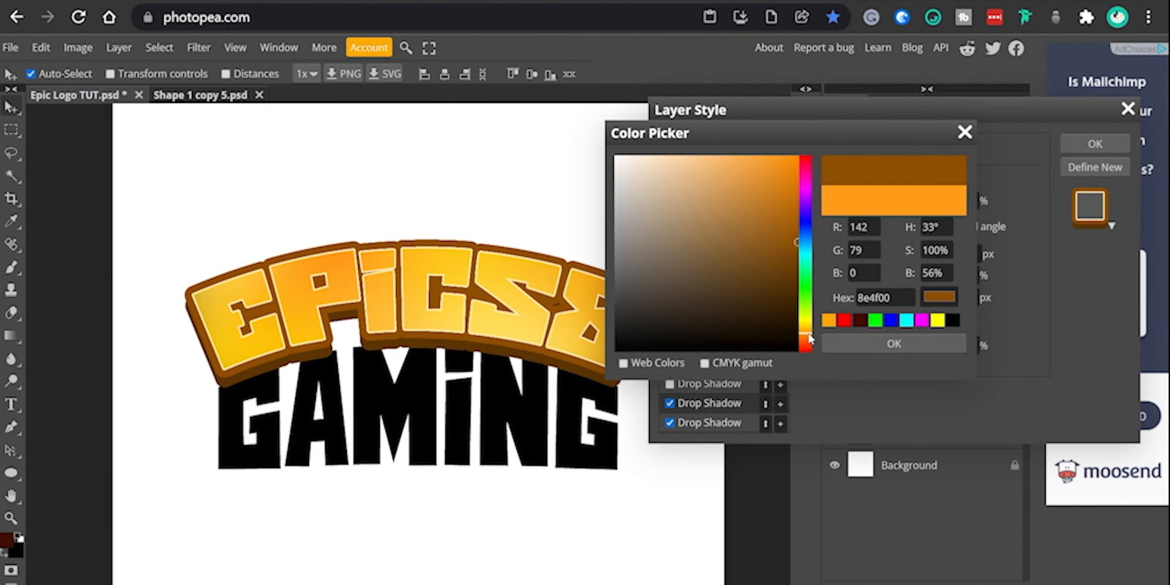
pyautogui.click(881, 342)
# - Set the first drop shadow's distance to 0 px, size to 12 px and colour to brown 683a00
pyautogui.click(706, 387)
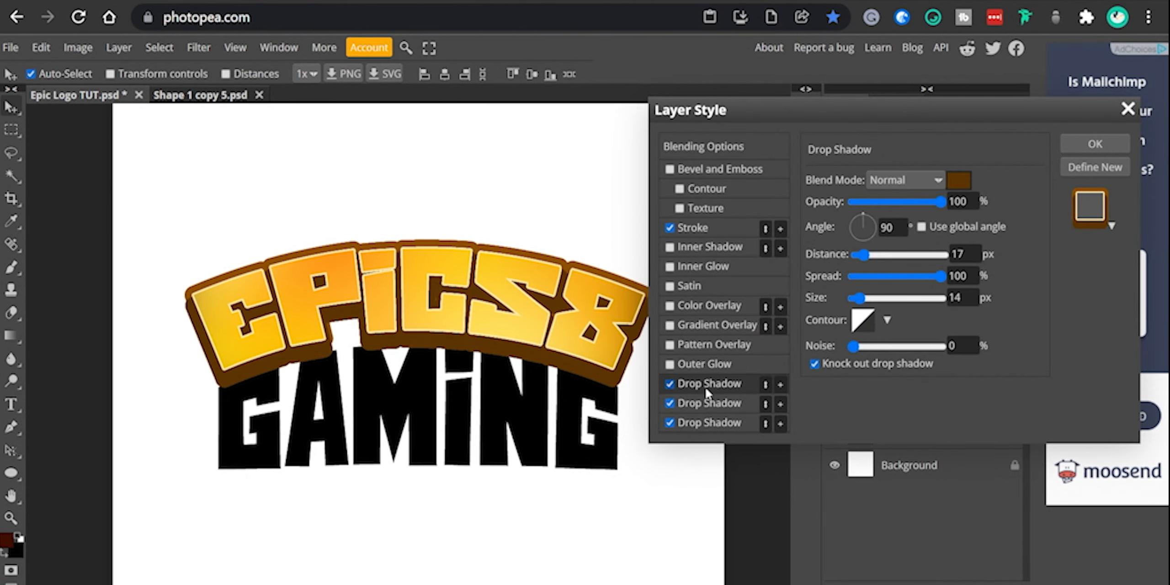
pyautogui.moveTo(867, 259); pyautogui.dragTo(856, 255)
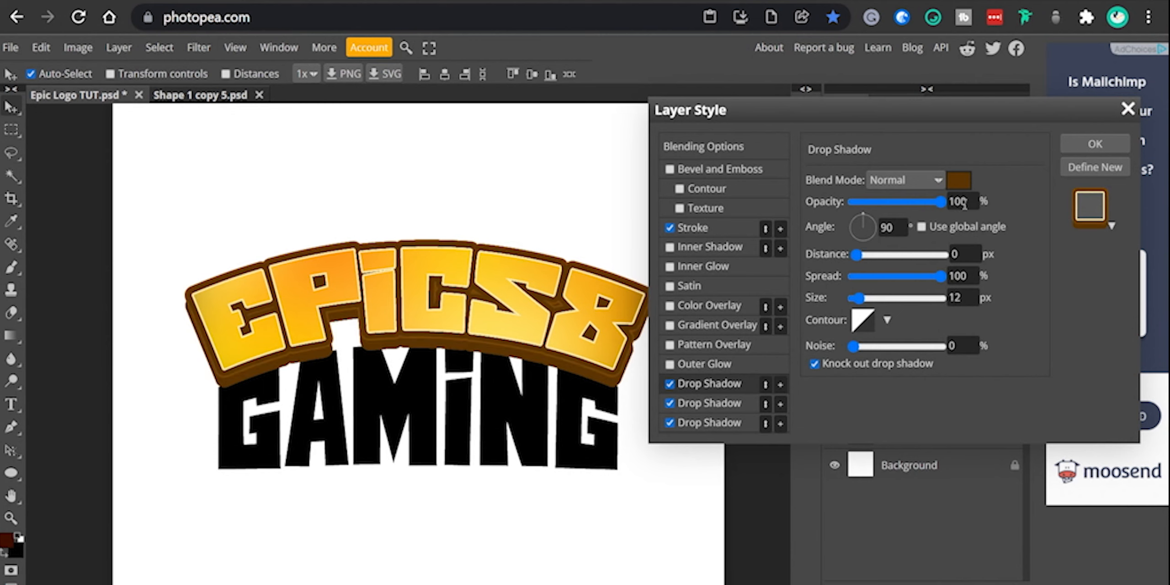
pyautogui.click(959, 179)
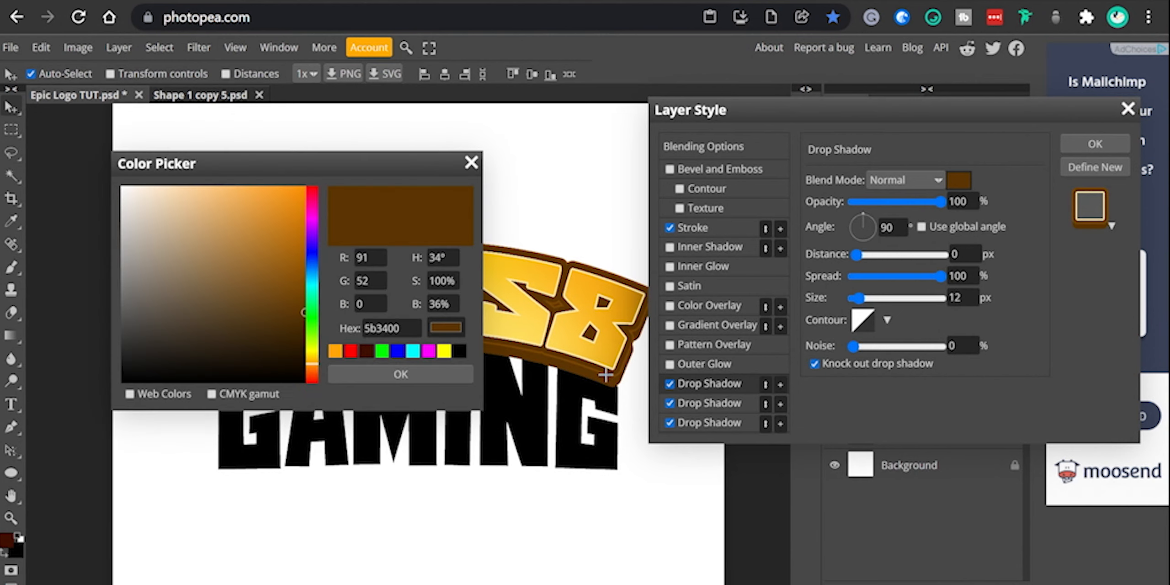
pyautogui.click(304, 284)
pyautogui.moveTo(299, 286)
pyautogui.mouseDown()
pyautogui.moveTo(303, 265)
pyautogui.moveTo(301, 317)
pyautogui.moveTo(307, 298)
pyautogui.moveTo(314, 307)
pyautogui.mouseUp()
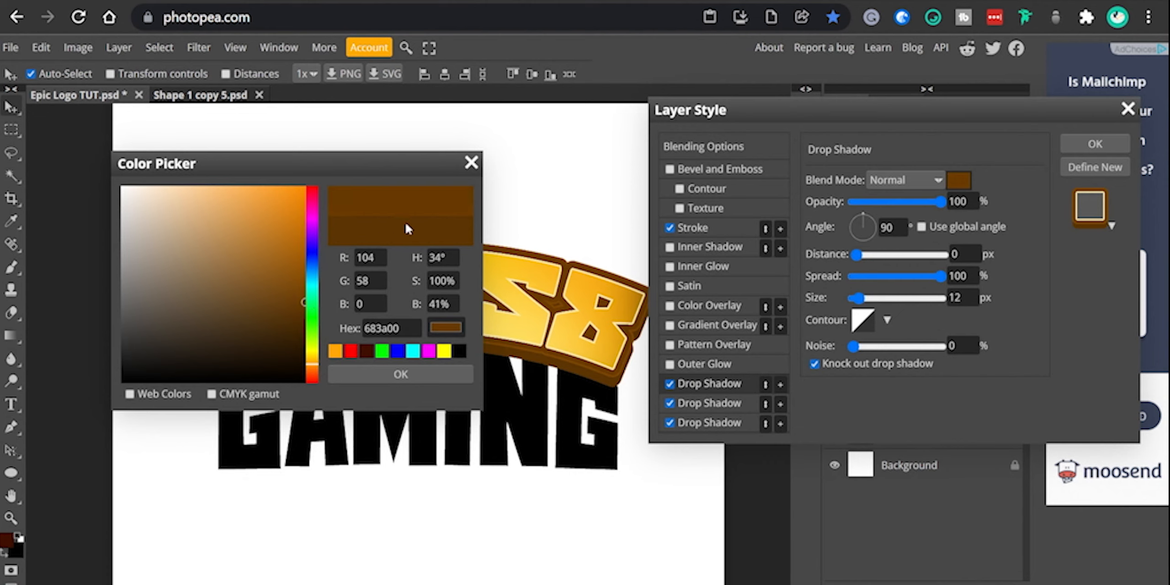
pyautogui.click(399, 374)
# - Duplicate the first drop shadow and give the new copy red f31414, distance 6 px, spread 0% and size 10 px
pyautogui.click(781, 385)
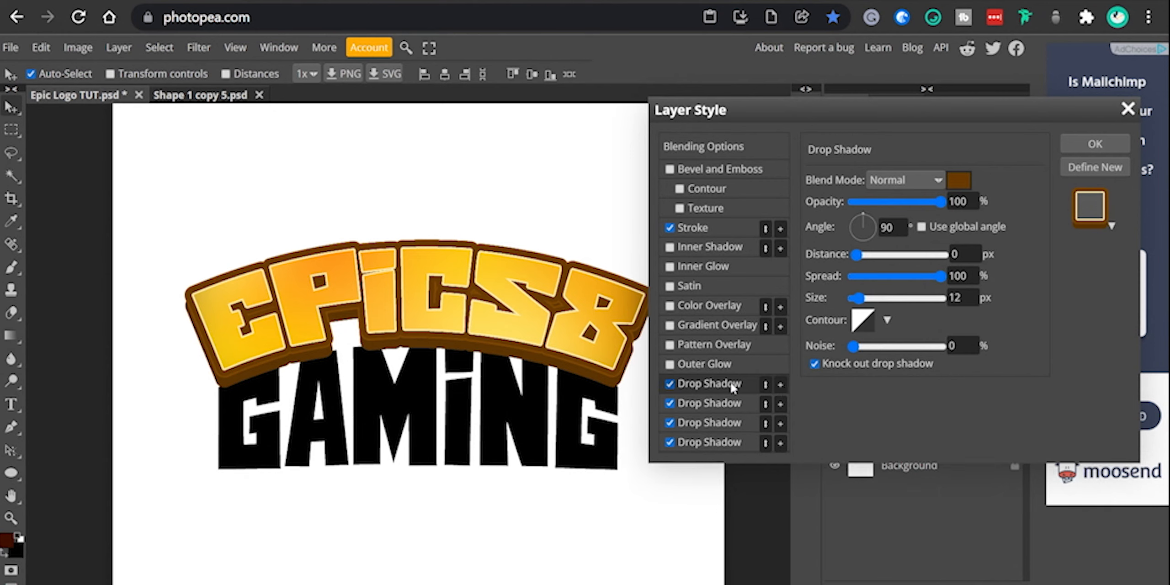
pyautogui.click(965, 180)
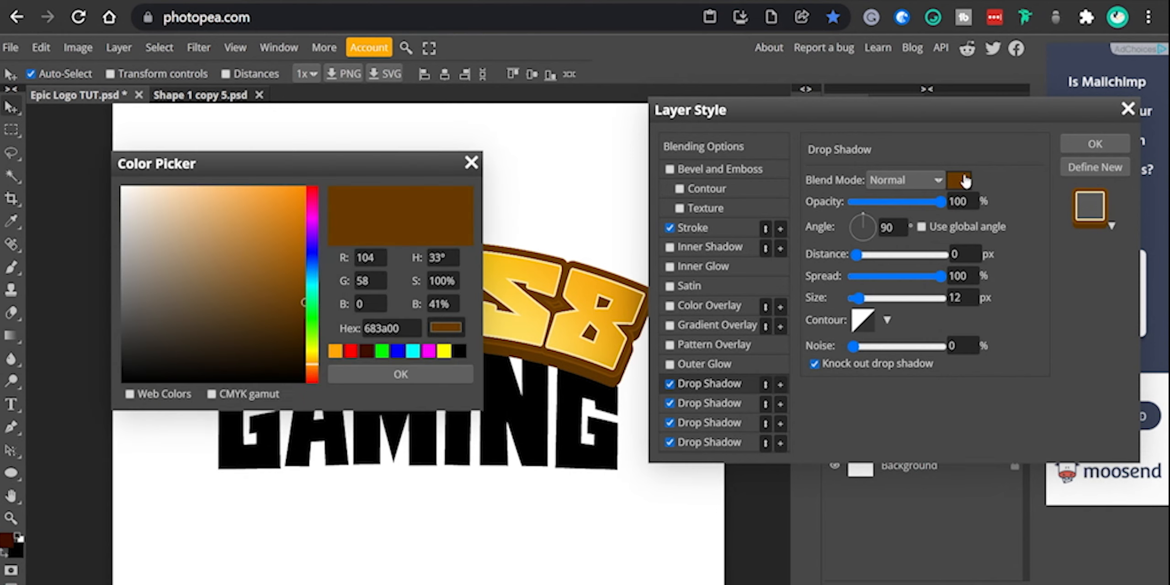
pyautogui.click(285, 188)
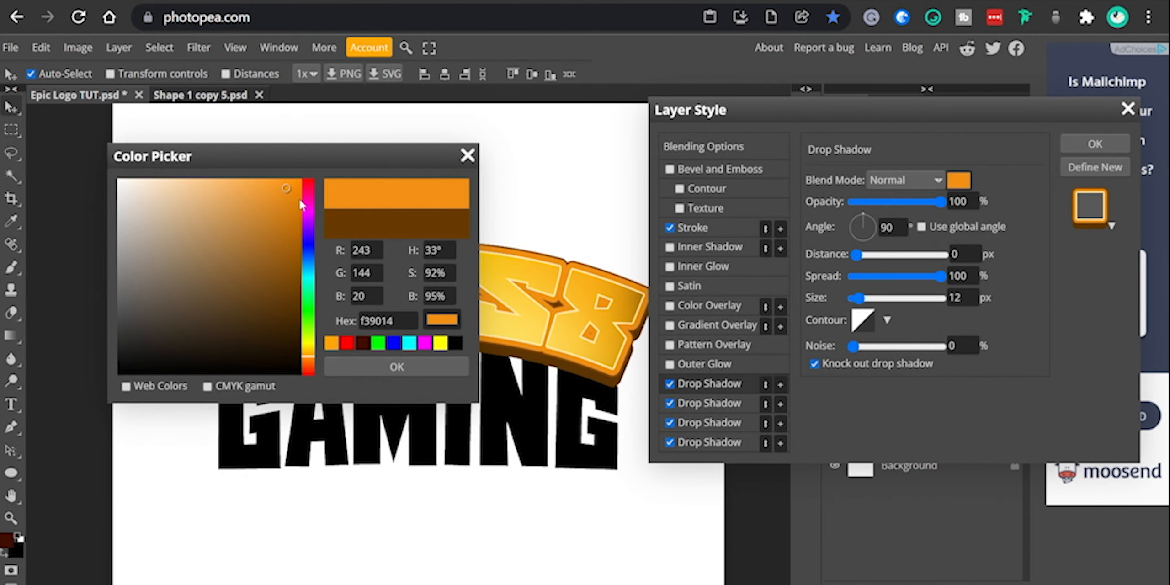
pyautogui.moveTo(307, 204); pyautogui.dragTo(309, 170)
pyautogui.click(405, 372)
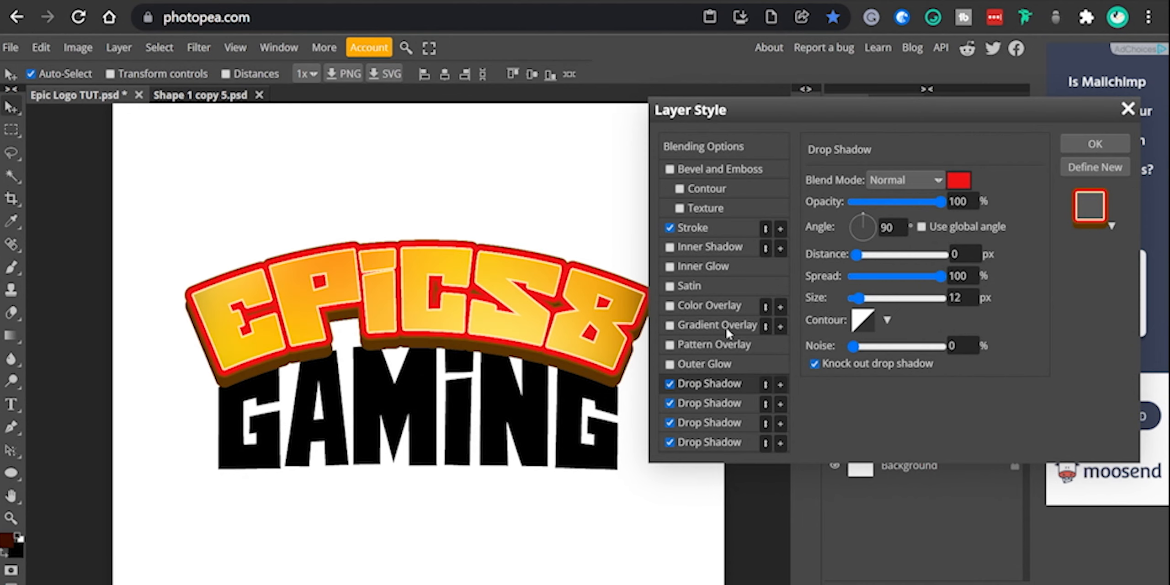
pyautogui.moveTo(938, 275); pyautogui.dragTo(861, 300)
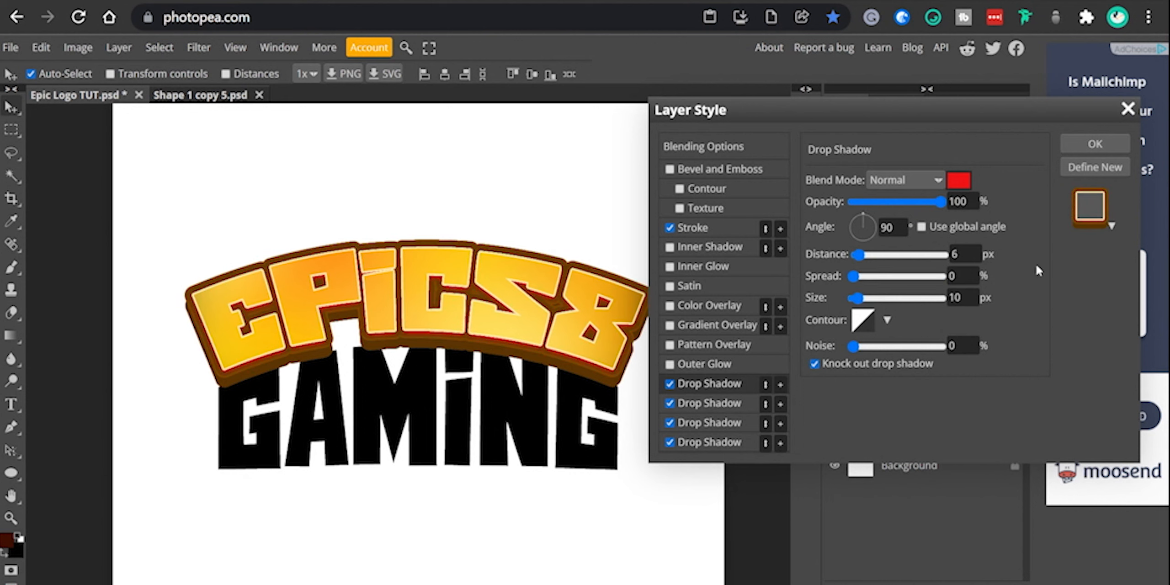
# - Recolour the red drop shadow to near-black brown 1a0e00, based on a colour sampled from the logo's brown edge, and lower its opacity
pyautogui.click(968, 189)
pyautogui.moveTo(365, 160); pyautogui.dragTo(753, 120)
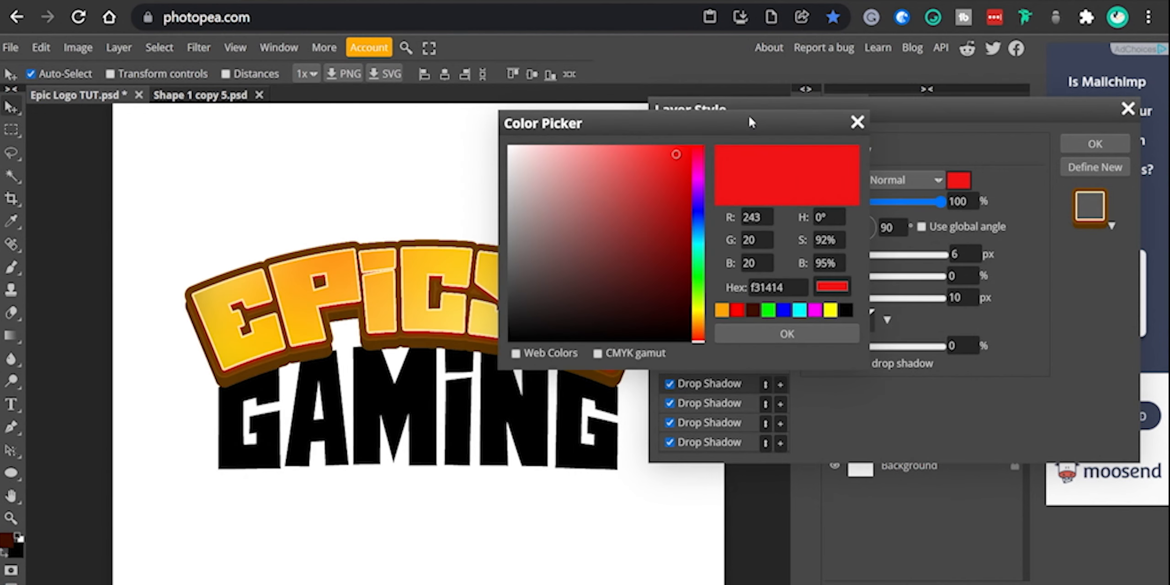
pyautogui.moveTo(624, 307); pyautogui.dragTo(247, 375)
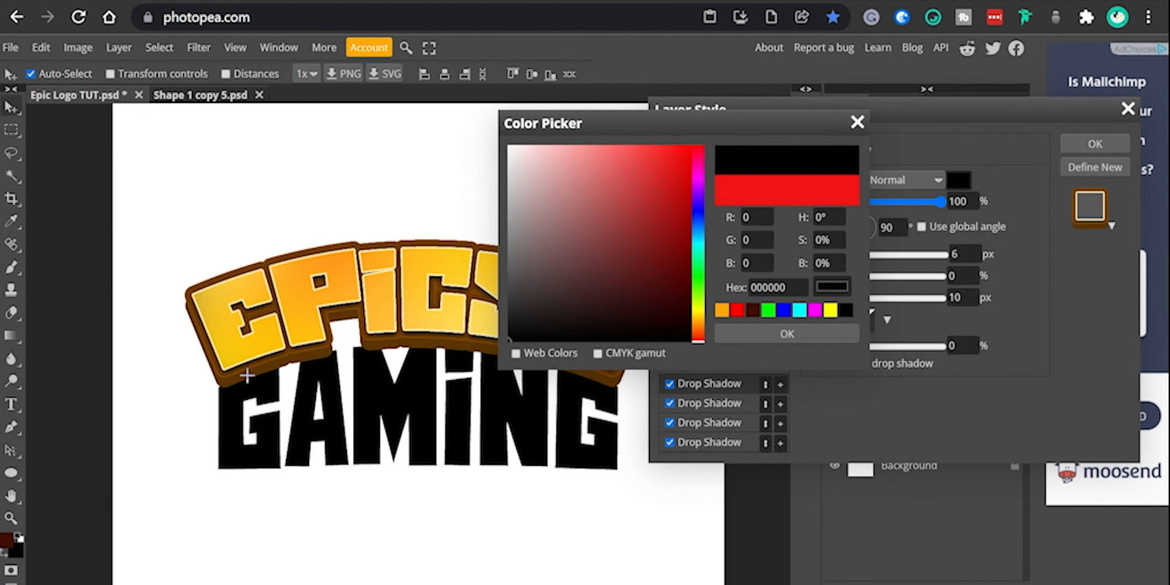
pyautogui.click(201, 327)
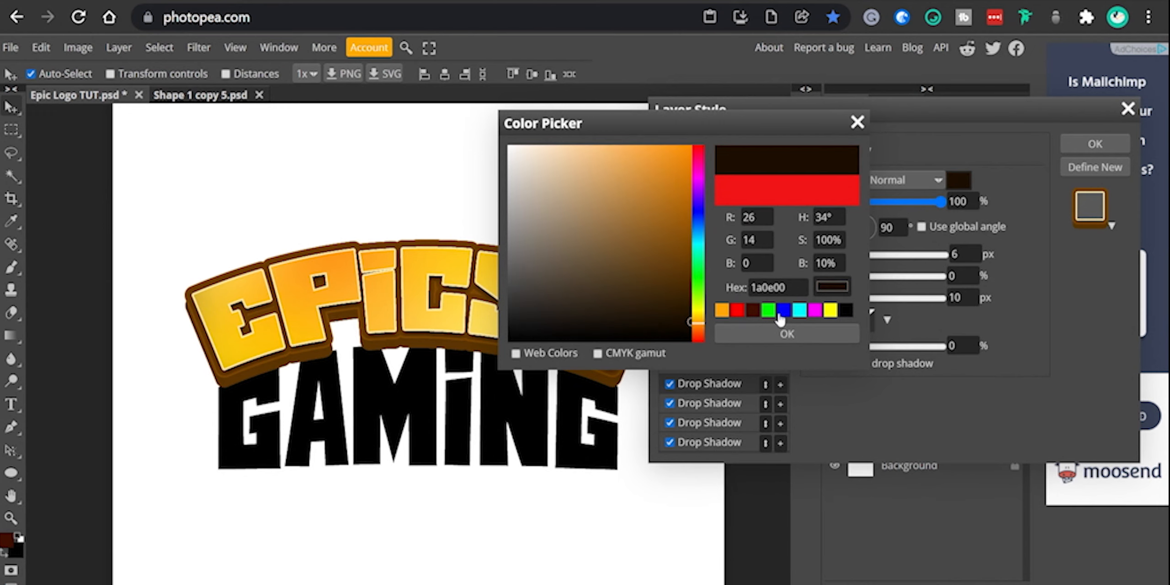
pyautogui.click(780, 333)
pyautogui.moveTo(940, 202); pyautogui.dragTo(910, 203)
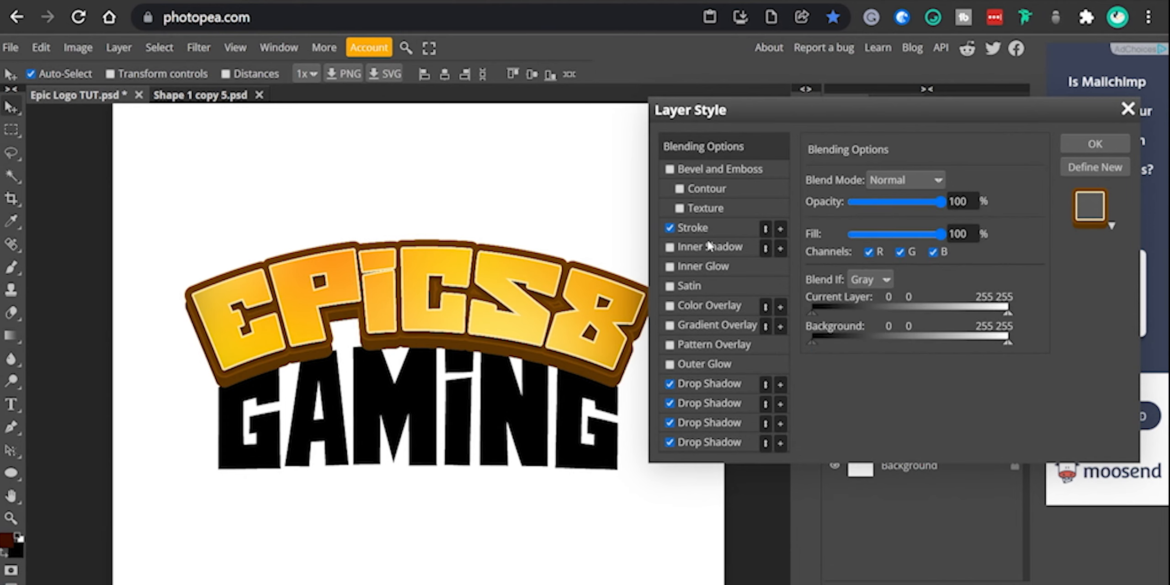
# - Change the EPICS8 text's stroke colour to yellow ffd659, starting from a colour sampled from the lettering, and apply the layer style
pyautogui.click(699, 227)
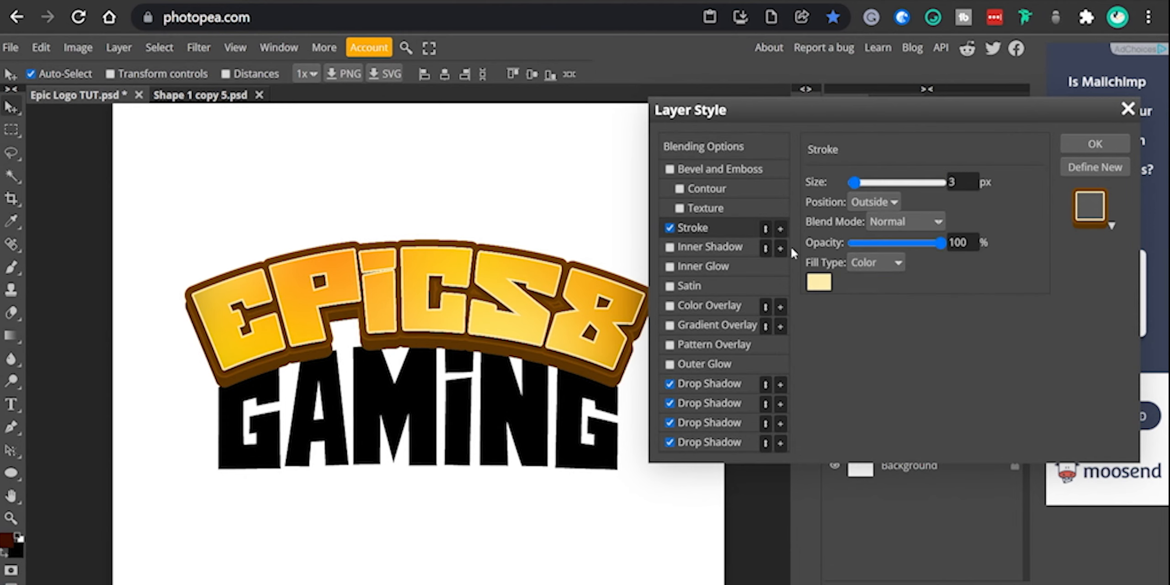
pyautogui.click(818, 282)
pyautogui.moveTo(285, 166); pyautogui.dragTo(819, 147)
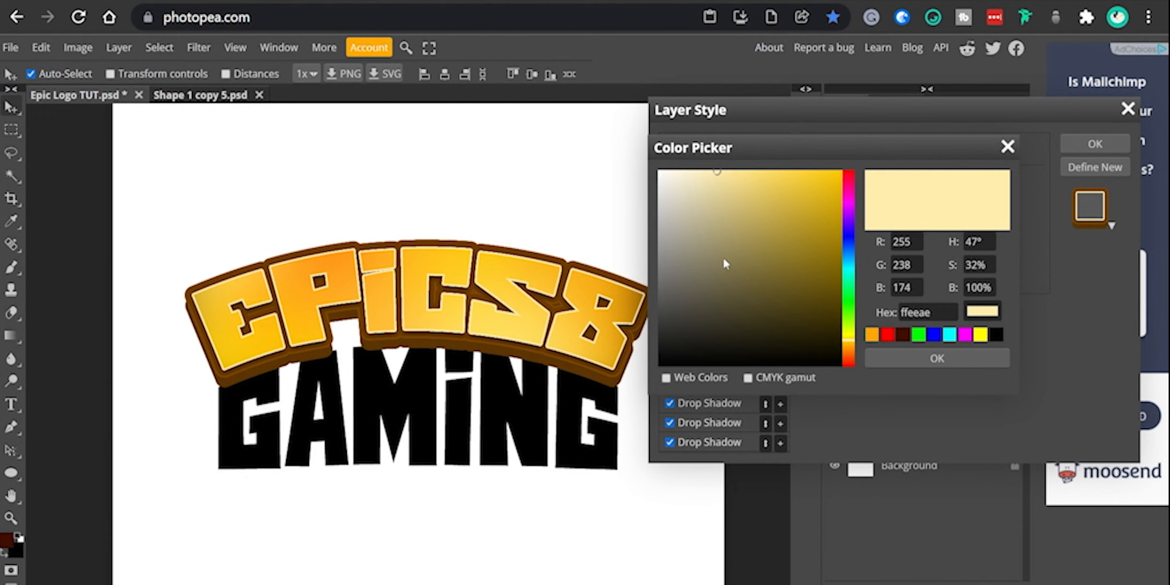
pyautogui.click(562, 340)
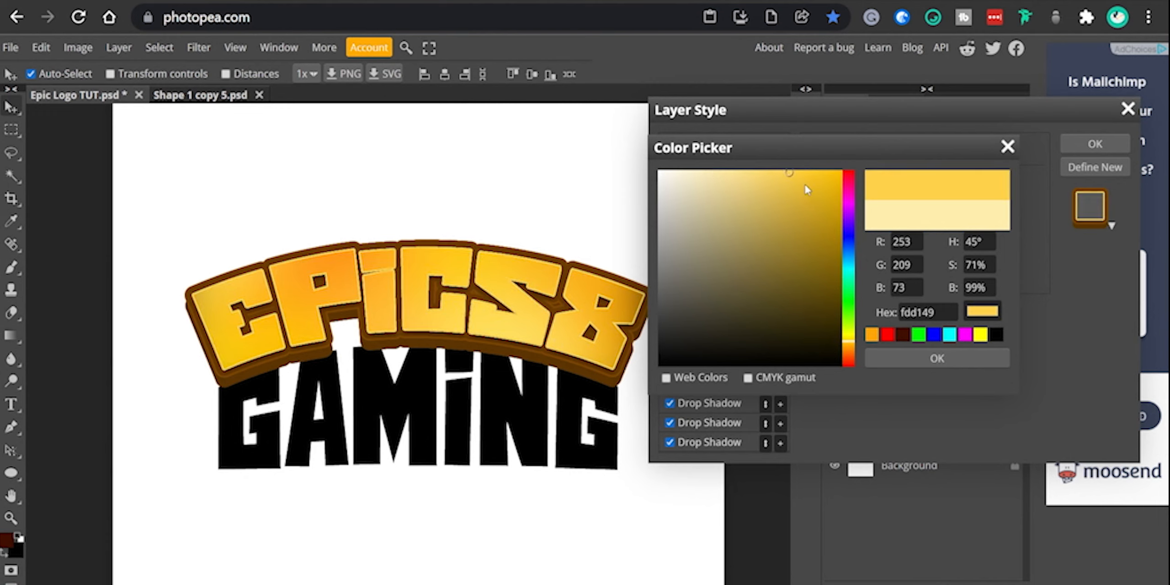
pyautogui.click(779, 172)
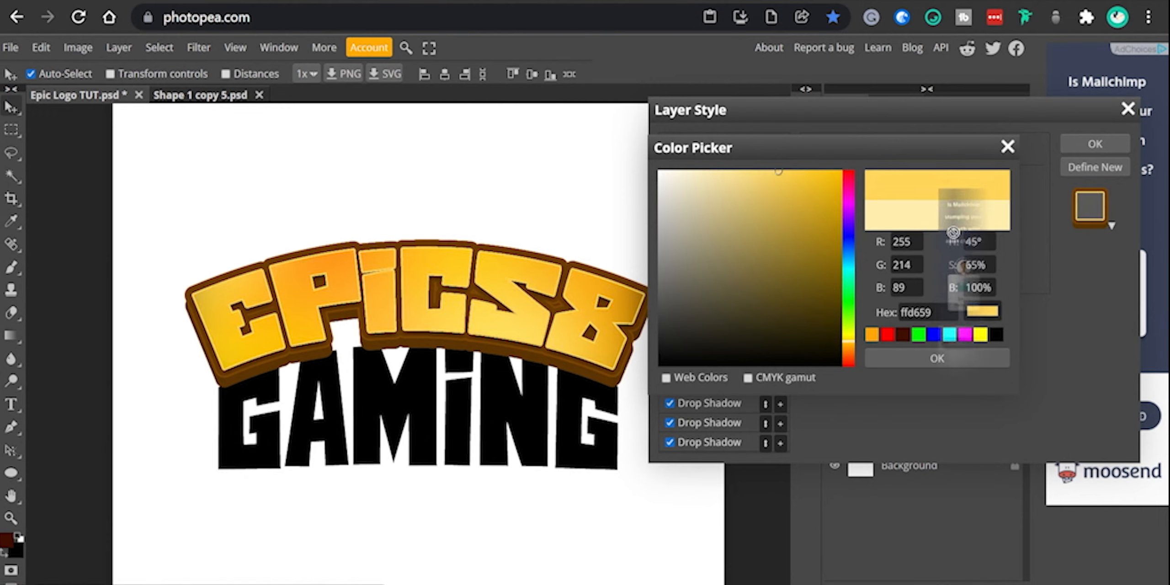
pyautogui.click(932, 354)
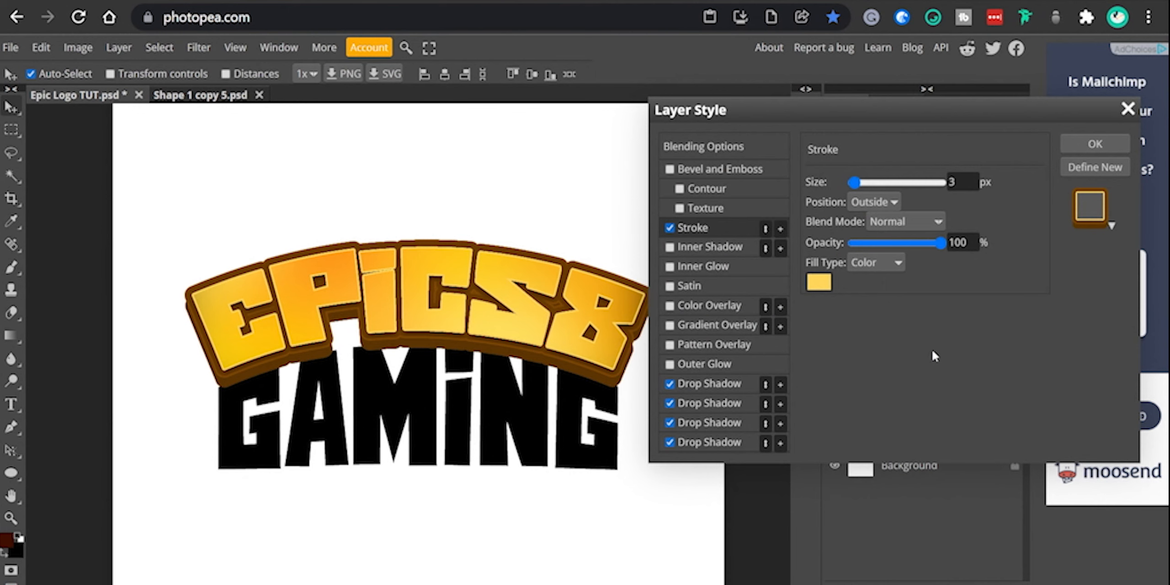
pyautogui.click(1075, 145)
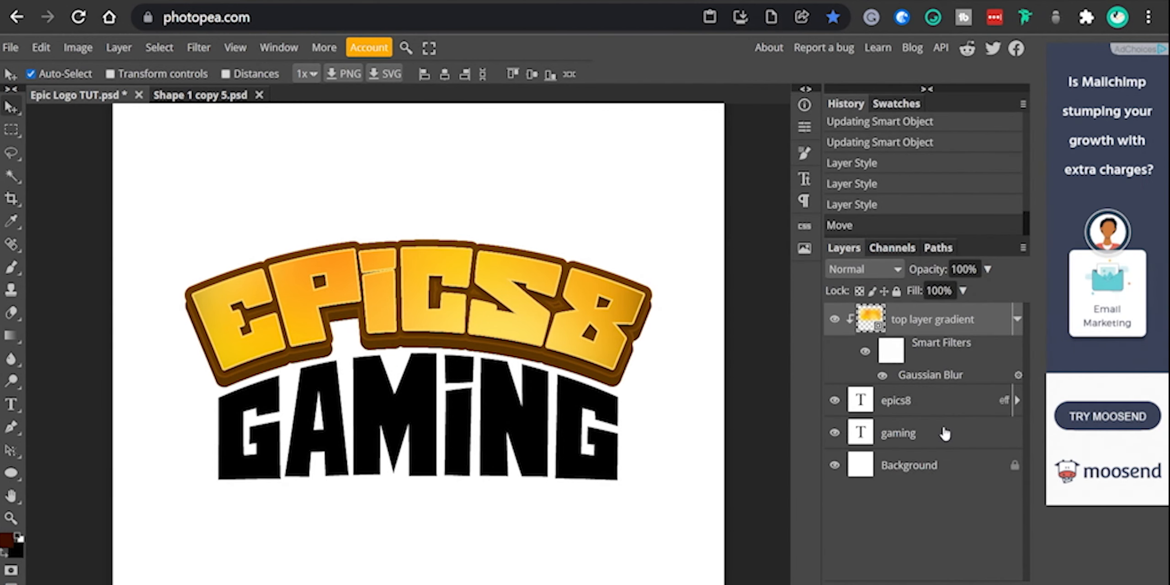
# - Duplicate the top layer gradient, place one unclipped above the gaming text, close the old Shape 1 copy 5 document and open this layer's smart object
pyautogui.click(946, 436)
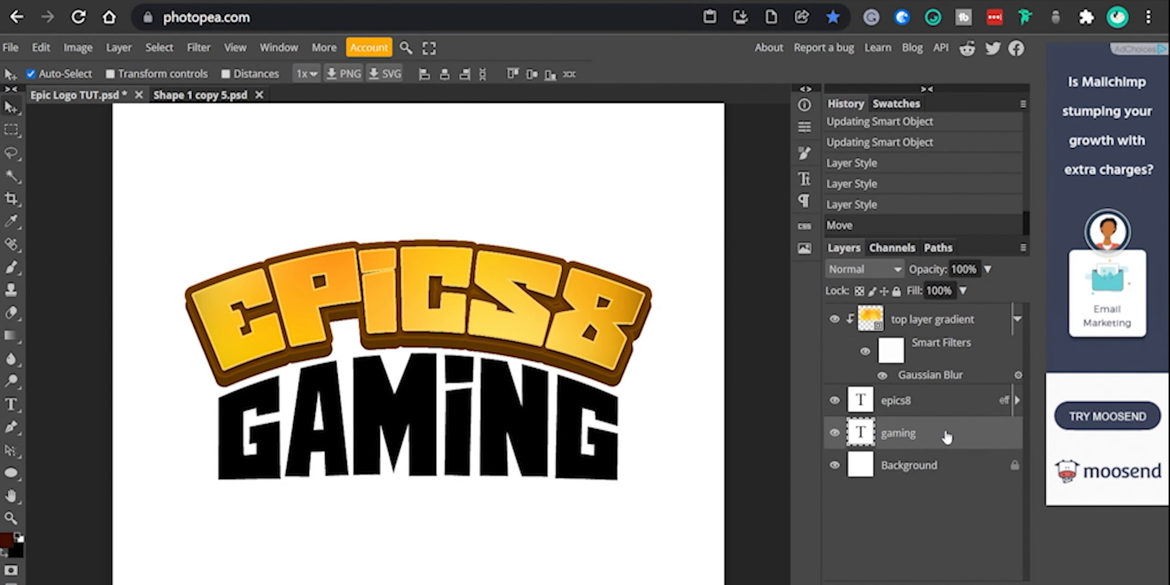
pyautogui.hotkey('ctrl', 'j')
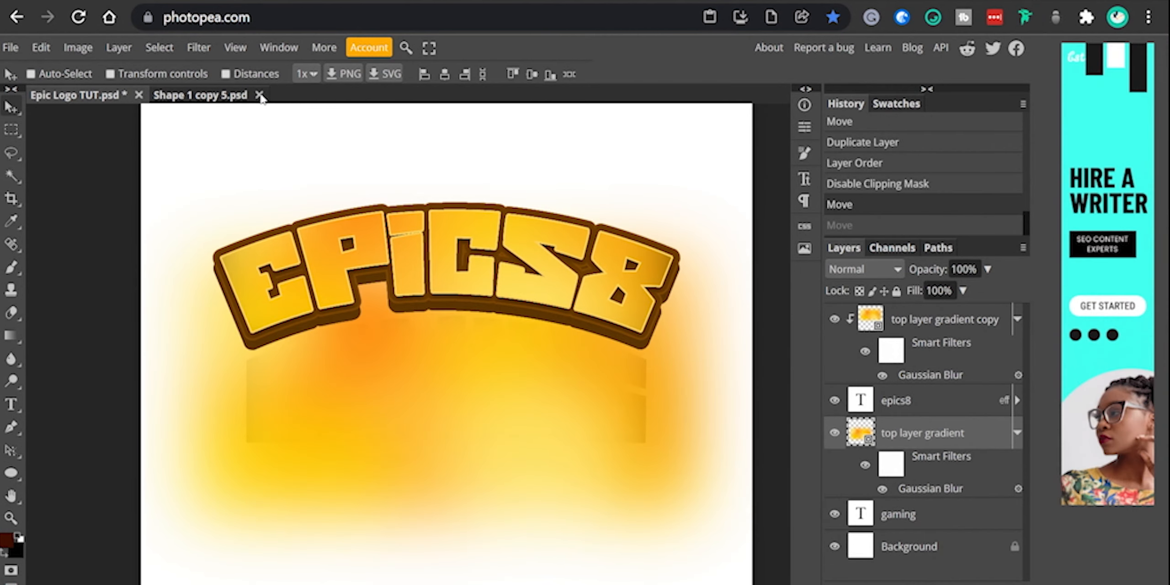
pyautogui.click(260, 96)
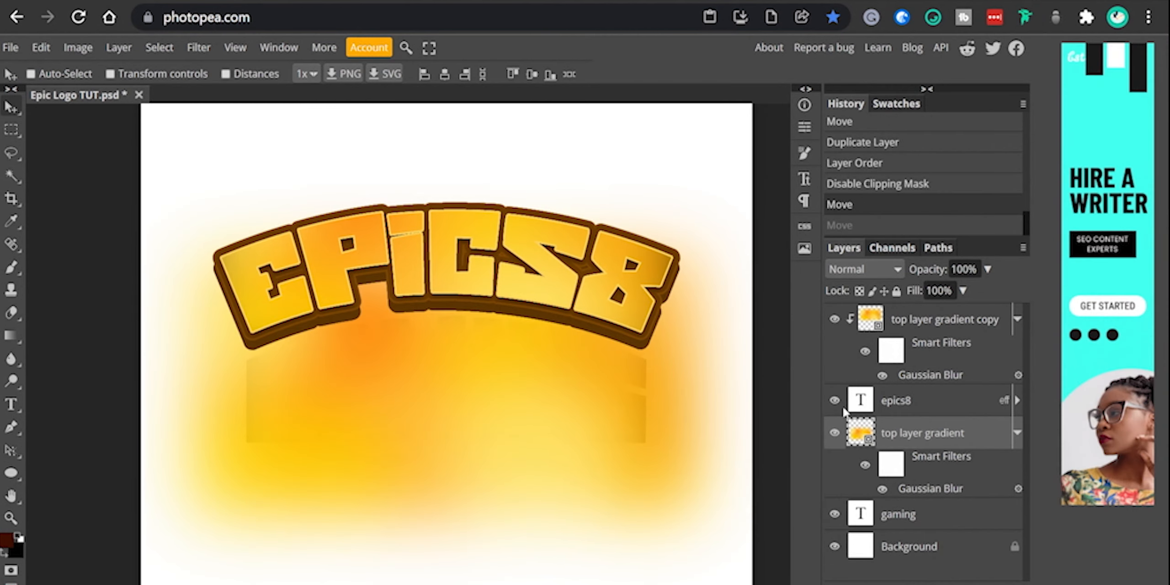
pyautogui.doubleClick(869, 440)
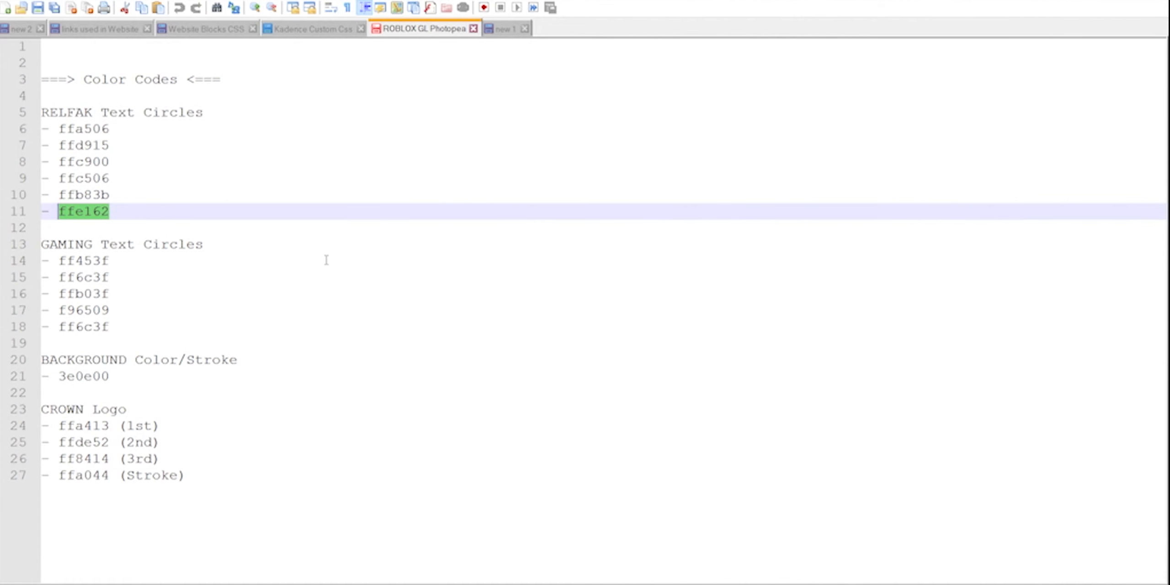
# - Recolour the smart object's circles with the GAMING colour codes from the notes, starting with ff453f, then save it and return to the logo
pyautogui.moveTo(111, 260); pyautogui.dragTo(65, 262)
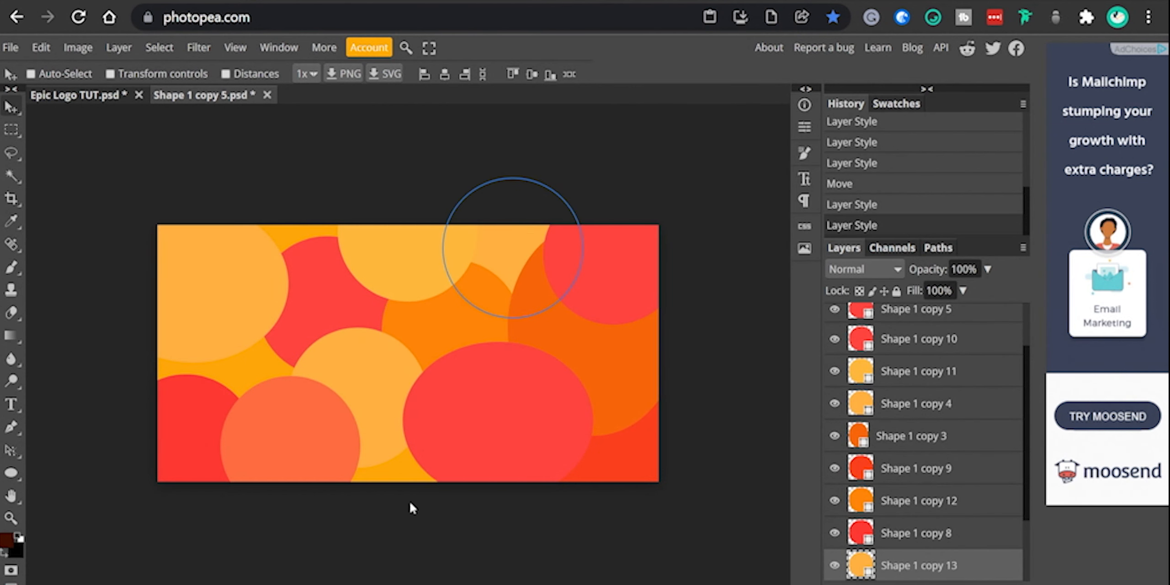
pyautogui.hotkey('ctrl', 's')
pyautogui.click(93, 96)
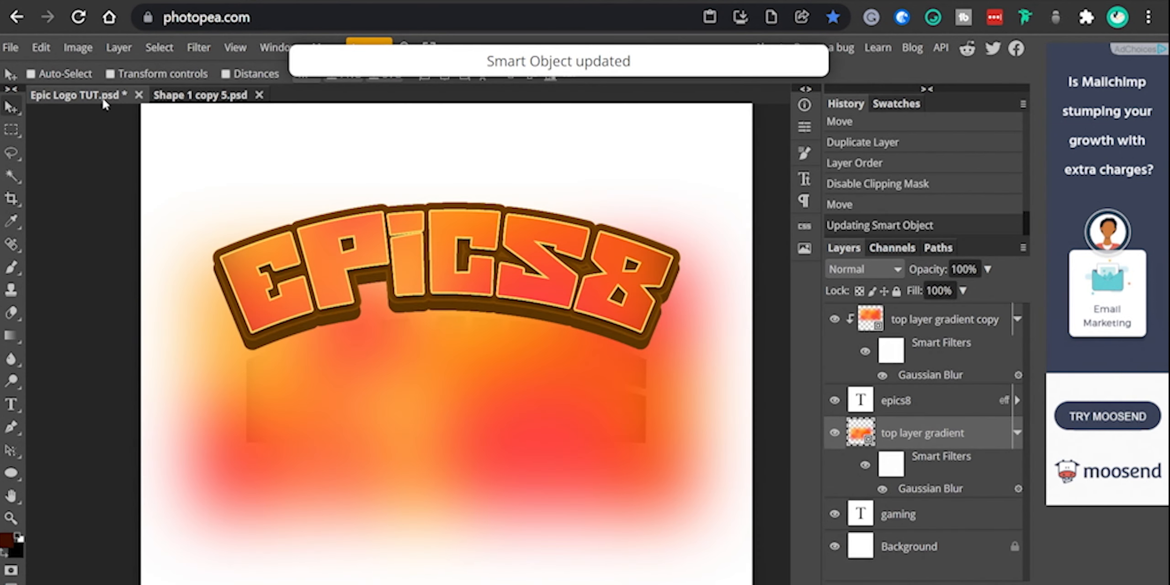
# - Stretch the lower gradient layer horizontally across the full canvas width and clip it to the gaming text
pyautogui.moveTo(553, 457); pyautogui.dragTo(548, 453)
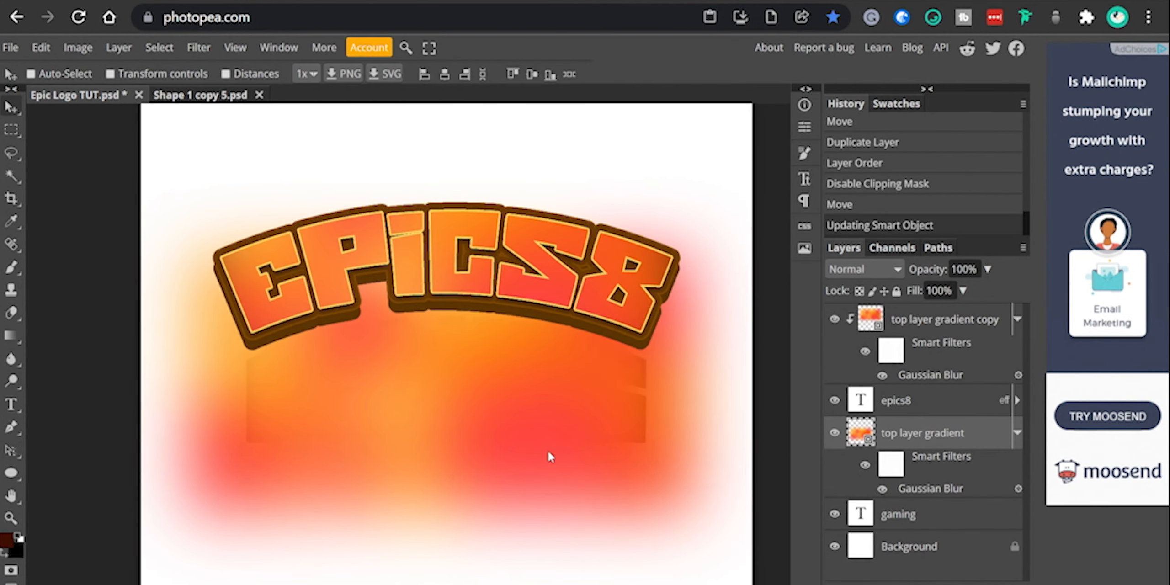
pyautogui.hotkey('ctrl', 't')
pyautogui.moveTo(666, 380); pyautogui.dragTo(752, 379)
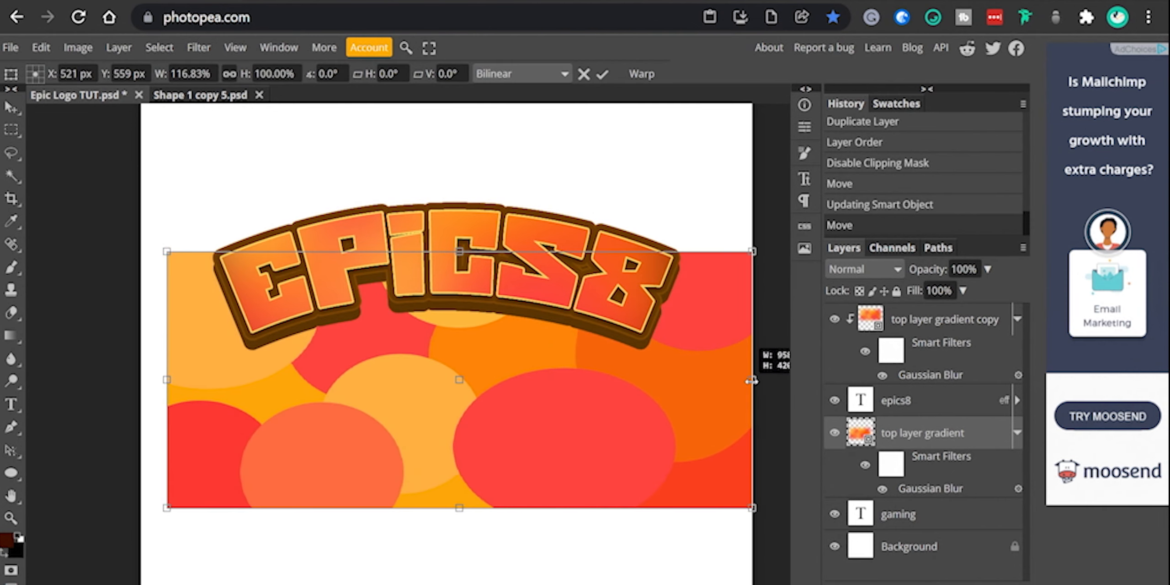
pyautogui.moveTo(168, 379); pyautogui.dragTo(125, 379)
pyautogui.click(602, 74)
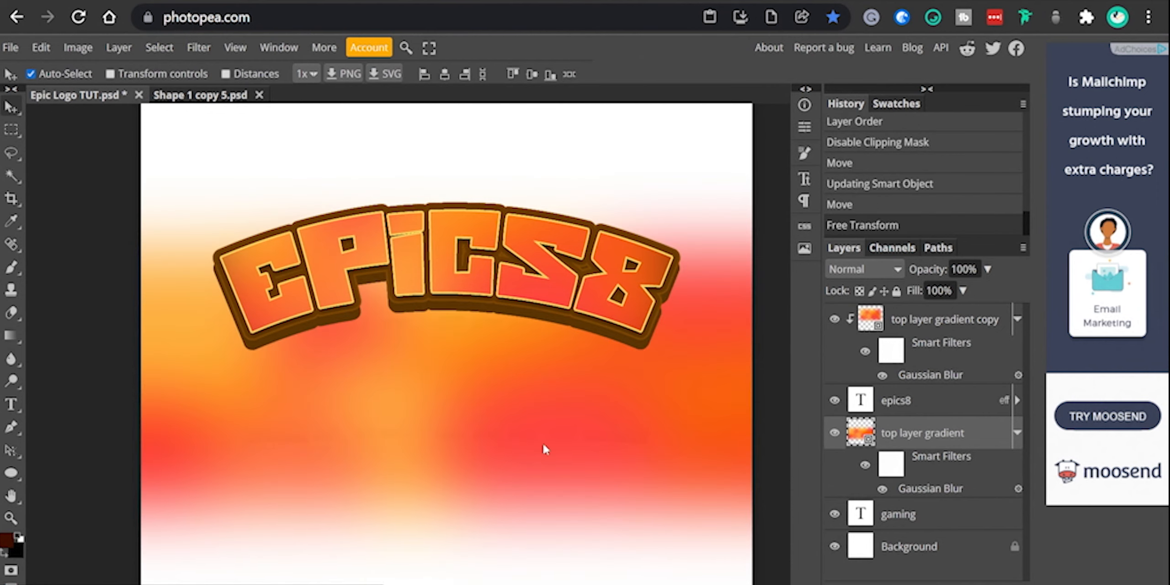
pyautogui.rightClick(991, 440)
pyautogui.click(895, 479)
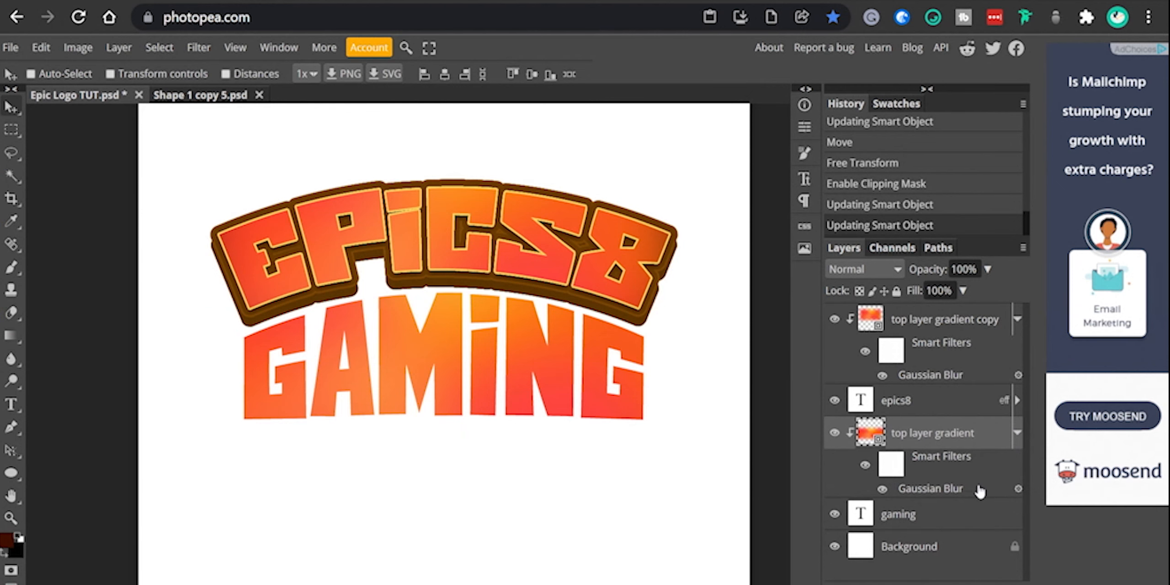
# - Add an outside stroke to the gaming text layer and set its size to 26 px
pyautogui.click(978, 515)
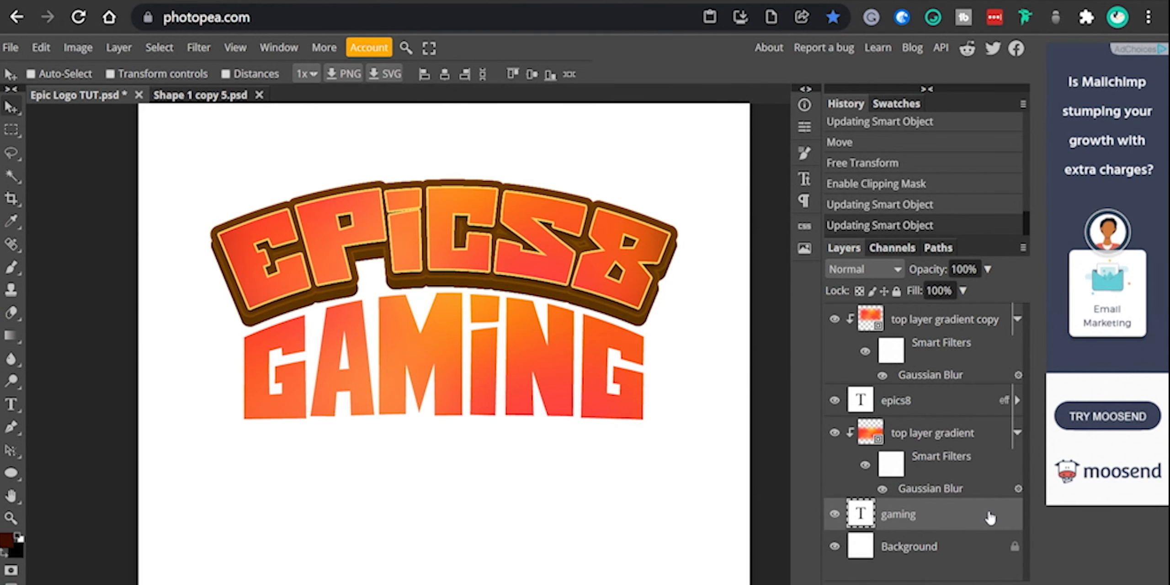
pyautogui.doubleClick(990, 518)
pyautogui.click(712, 225)
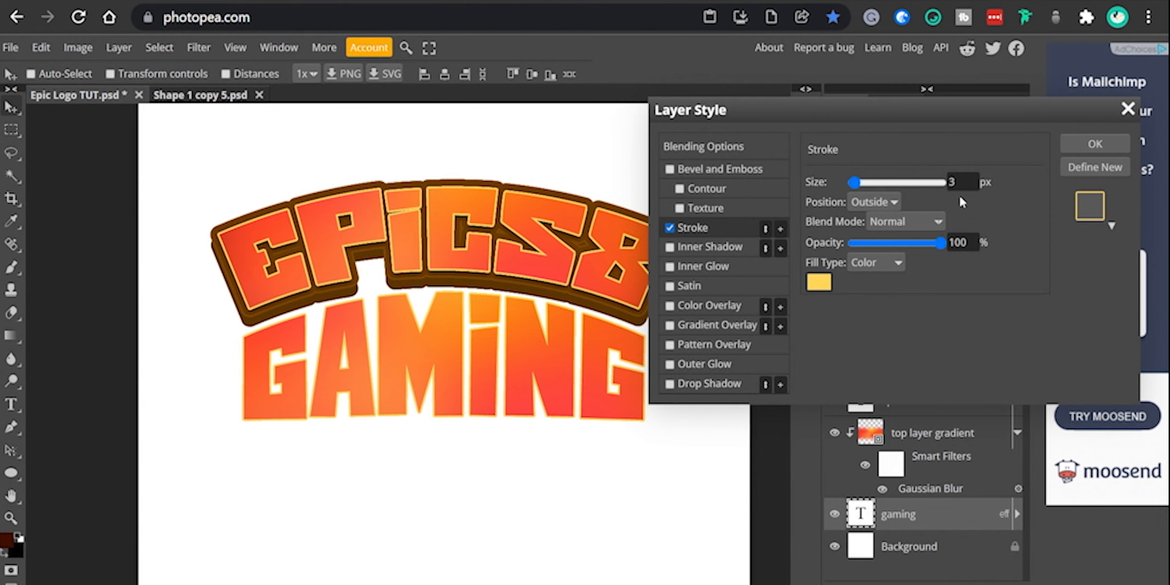
pyautogui.click(874, 202)
pyautogui.click(882, 244)
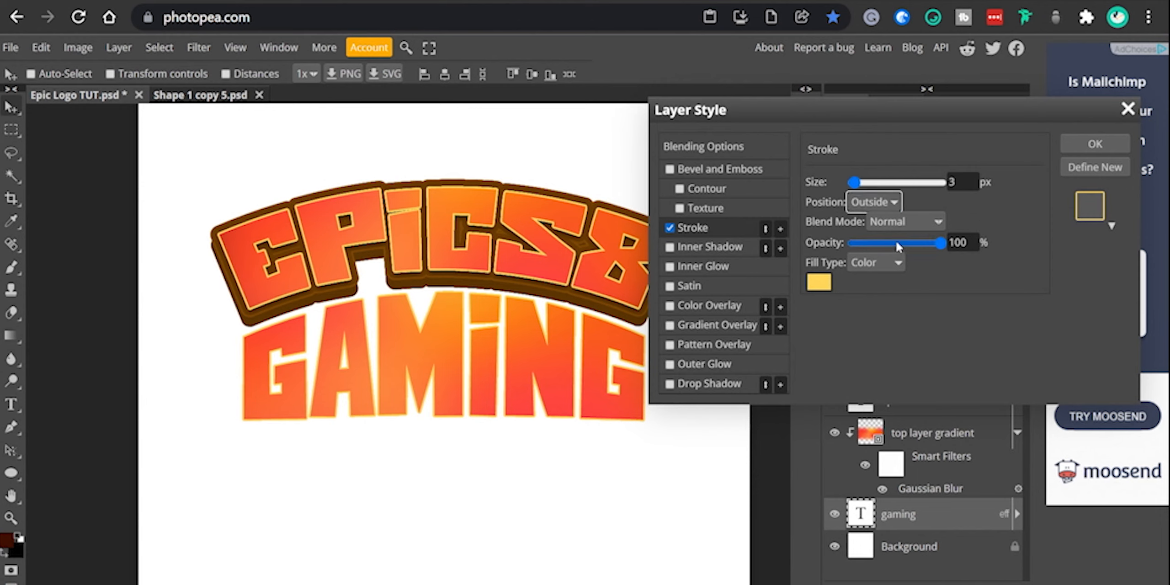
pyautogui.moveTo(964, 181); pyautogui.dragTo(940, 185)
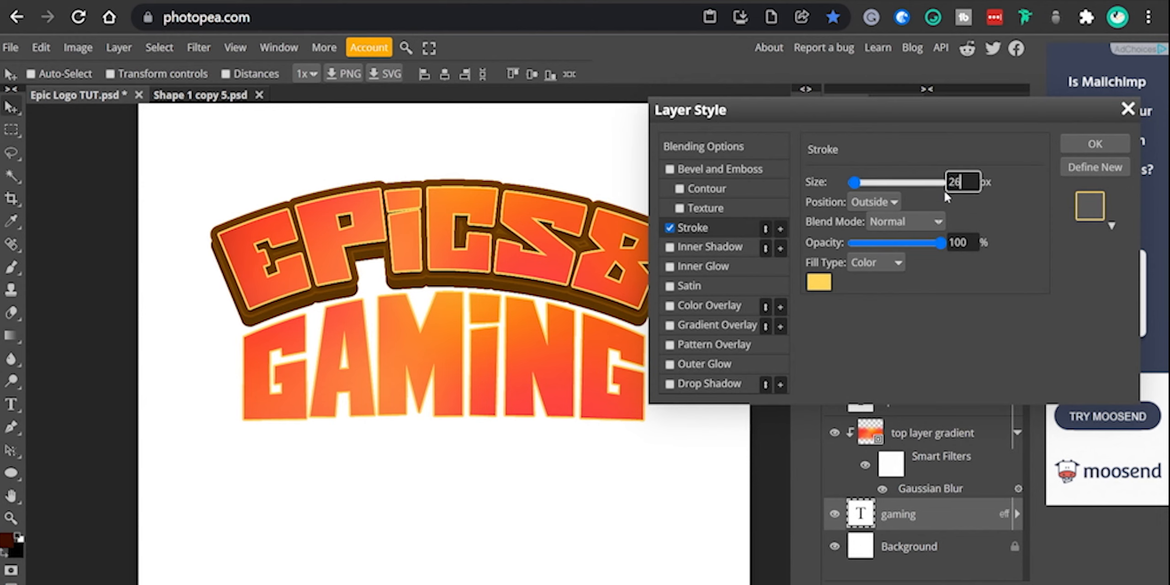
pyautogui.write('26')
pyautogui.press('Return')
# - Recolour the gaming text's stroke to very dark red 300200, starting from a red sampled from the lettering
pyautogui.click(819, 284)
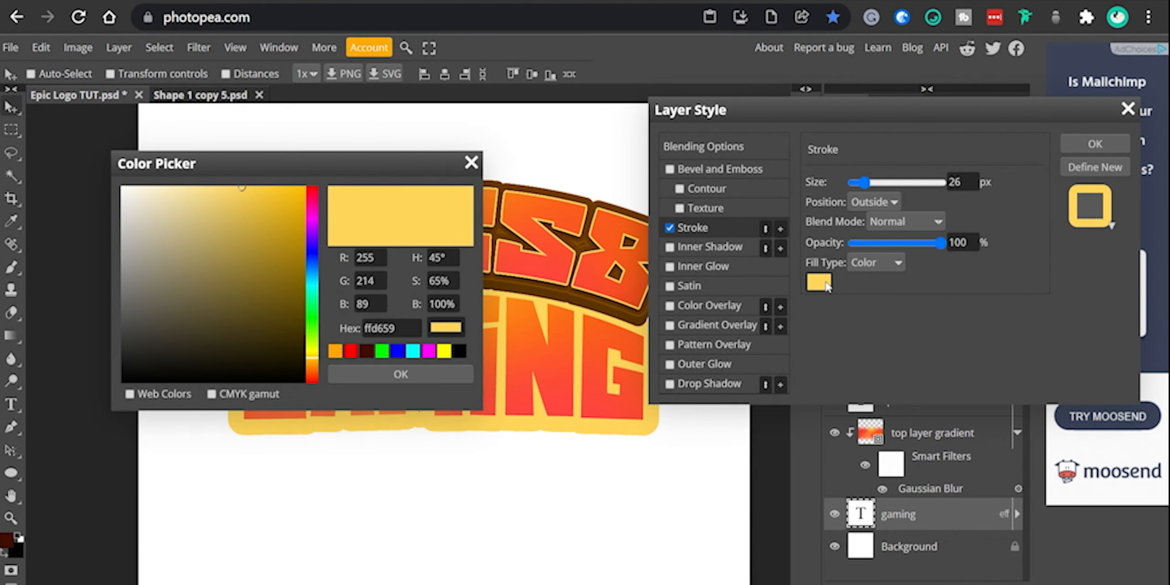
pyautogui.moveTo(365, 174); pyautogui.dragTo(991, 156)
pyautogui.click(556, 407)
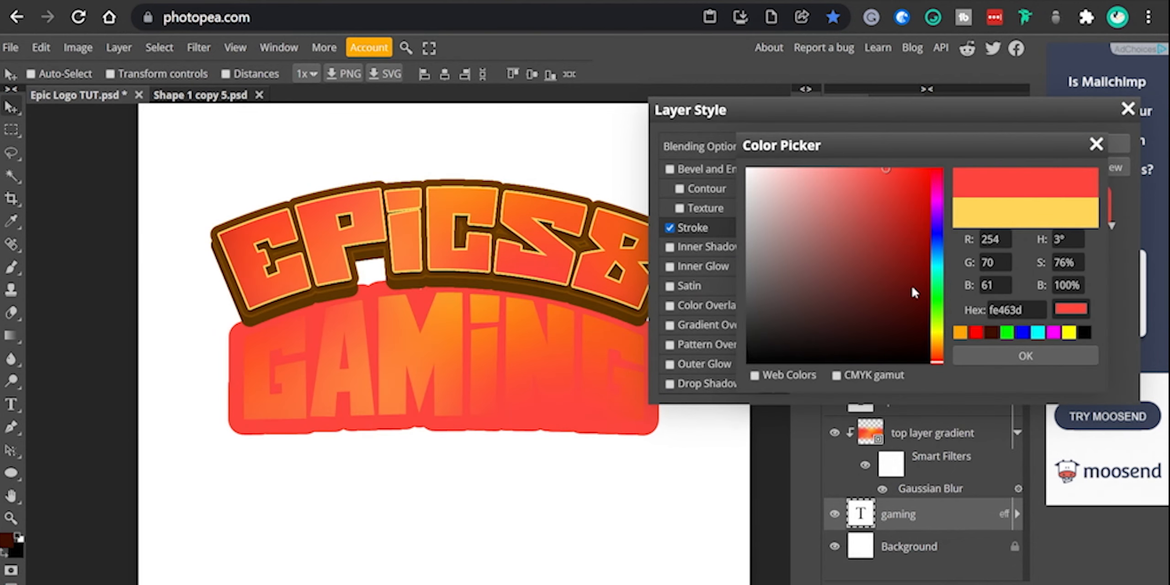
pyautogui.moveTo(884, 172)
pyautogui.mouseDown()
pyautogui.moveTo(925, 292)
pyautogui.moveTo(945, 320)
pyautogui.moveTo(962, 277)
pyautogui.moveTo(970, 331)
pyautogui.mouseUp()
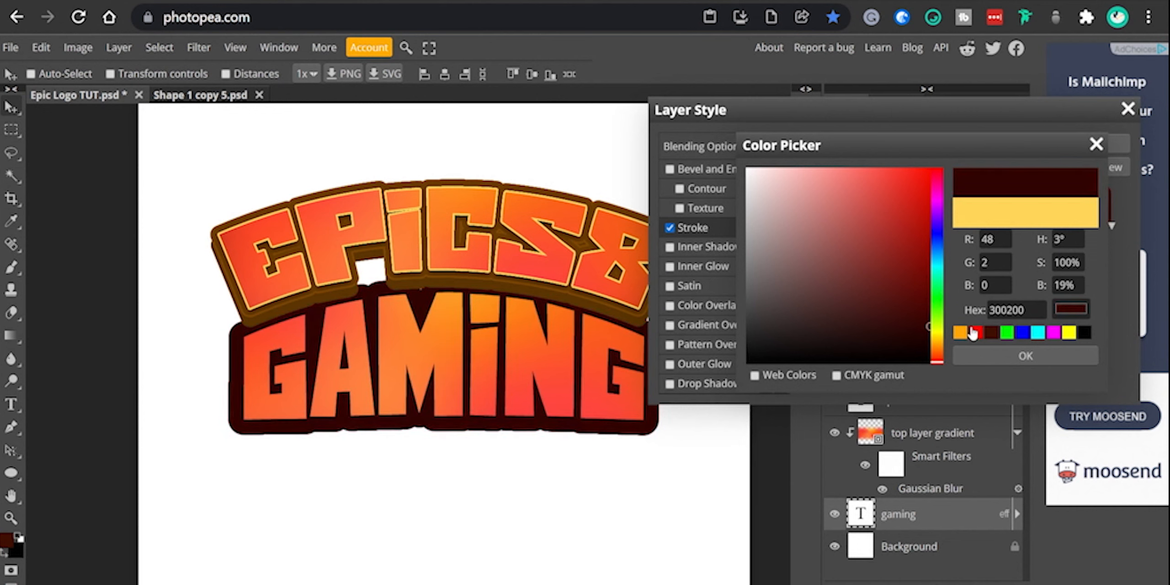
pyautogui.click(1003, 356)
# - Set the gaming text's stroke size to 25 px and add a white inner shadow with Normal blending and 100% opacity
pyautogui.click(958, 182)
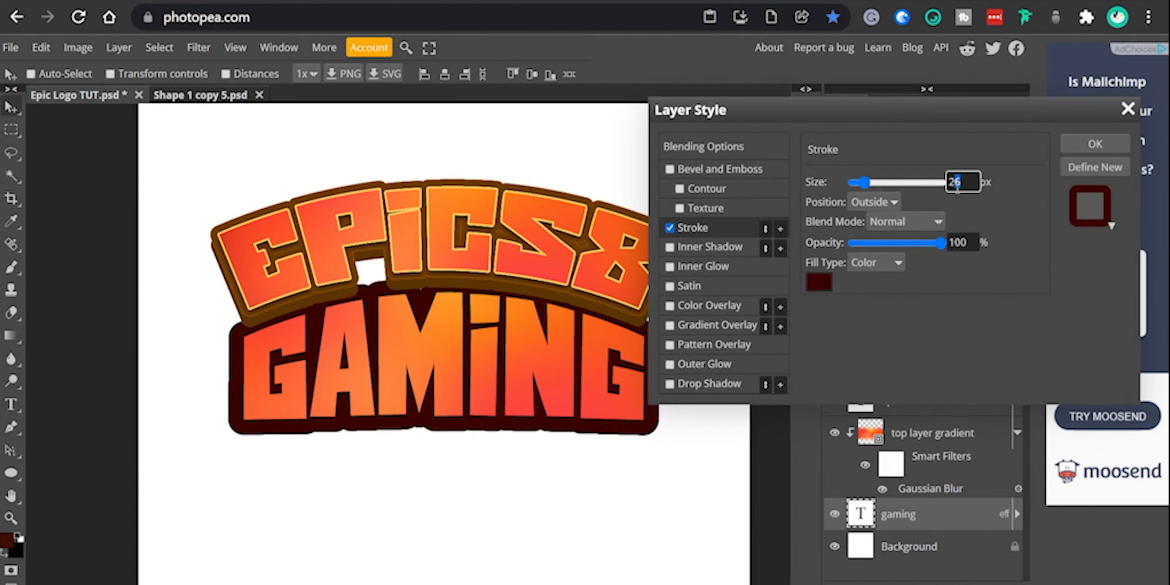
pyautogui.click(996, 242)
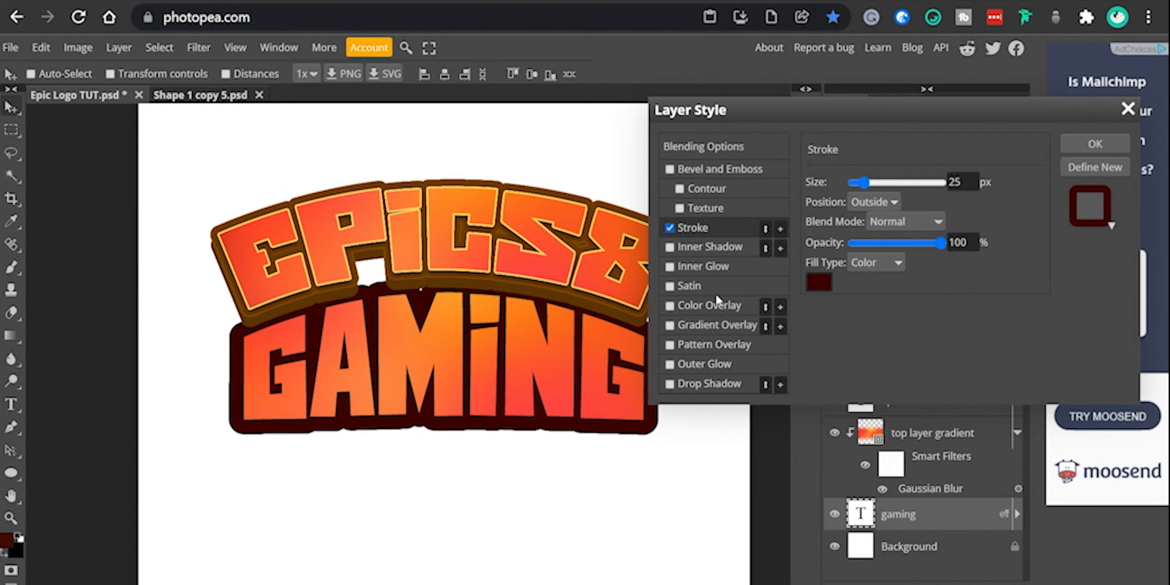
pyautogui.click(694, 247)
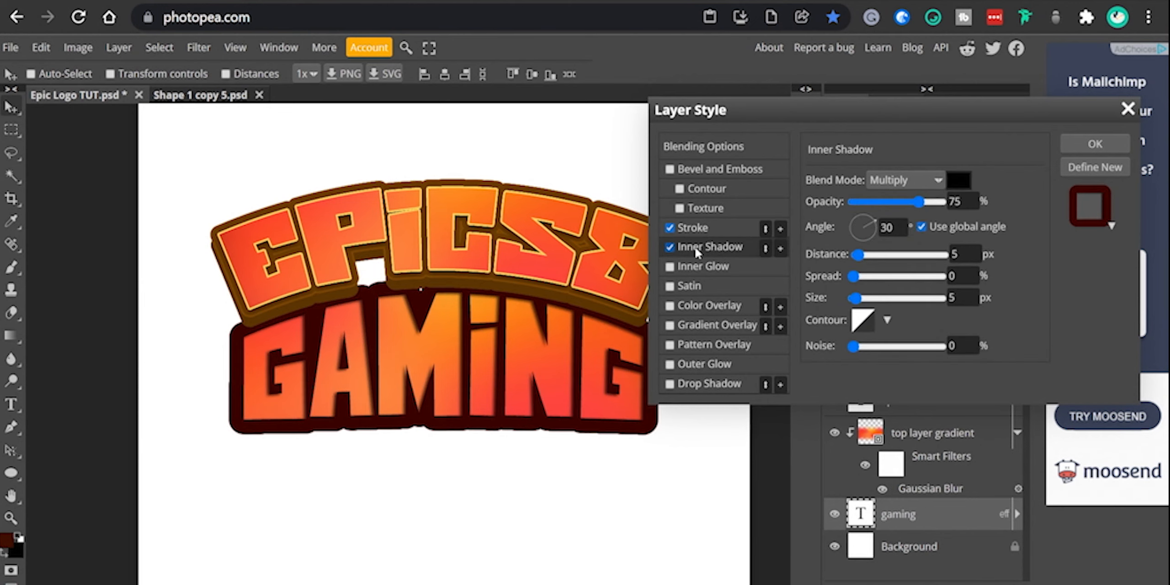
pyautogui.click(901, 181)
pyautogui.click(898, 197)
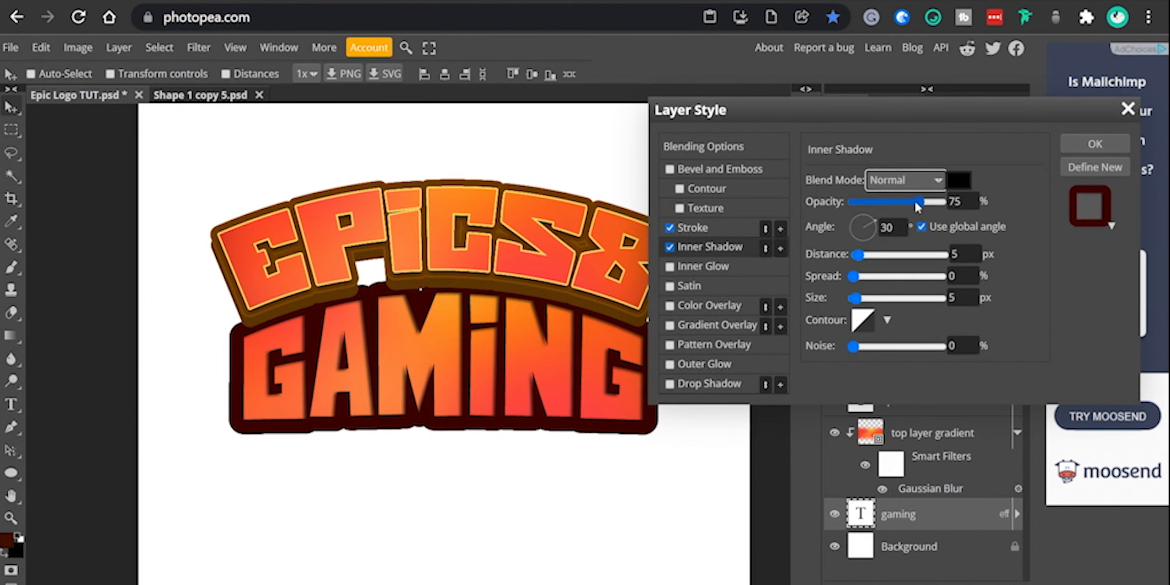
pyautogui.moveTo(919, 202); pyautogui.dragTo(943, 201)
pyautogui.click(959, 180)
pyautogui.moveTo(192, 219); pyautogui.dragTo(105, 174)
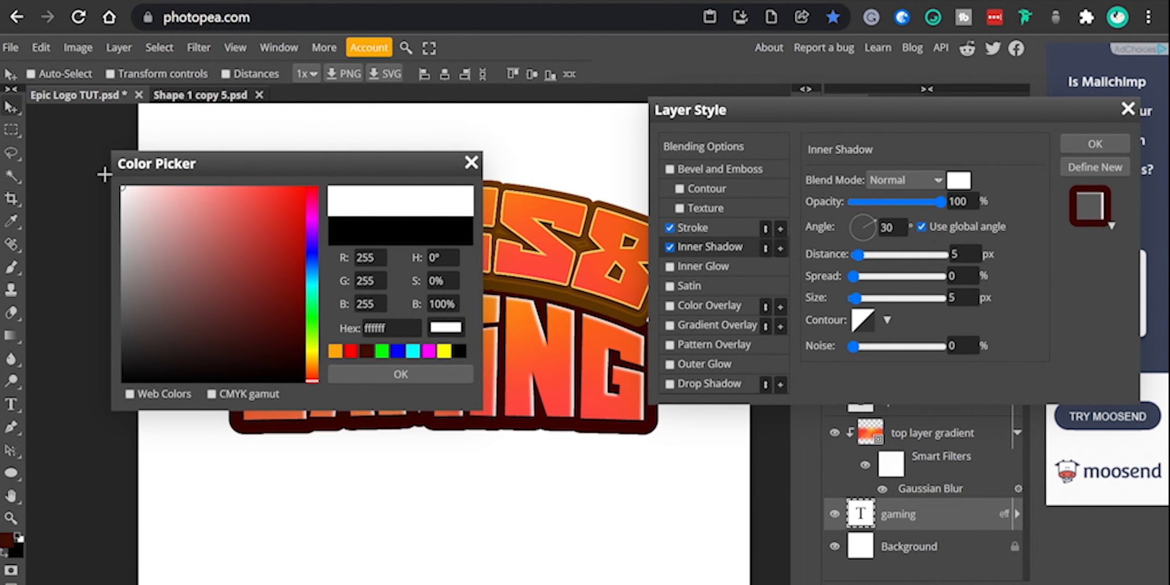
pyautogui.click(400, 374)
# - Turn off the inner shadow's global angle and set its angle to 65°, distance to 3 px and size to 4 px
pyautogui.click(922, 226)
pyautogui.moveTo(880, 227); pyautogui.dragTo(856, 255)
pyautogui.write('64')
pyautogui.press('BackSpace')
pyautogui.write('5')
pyautogui.press('Return')
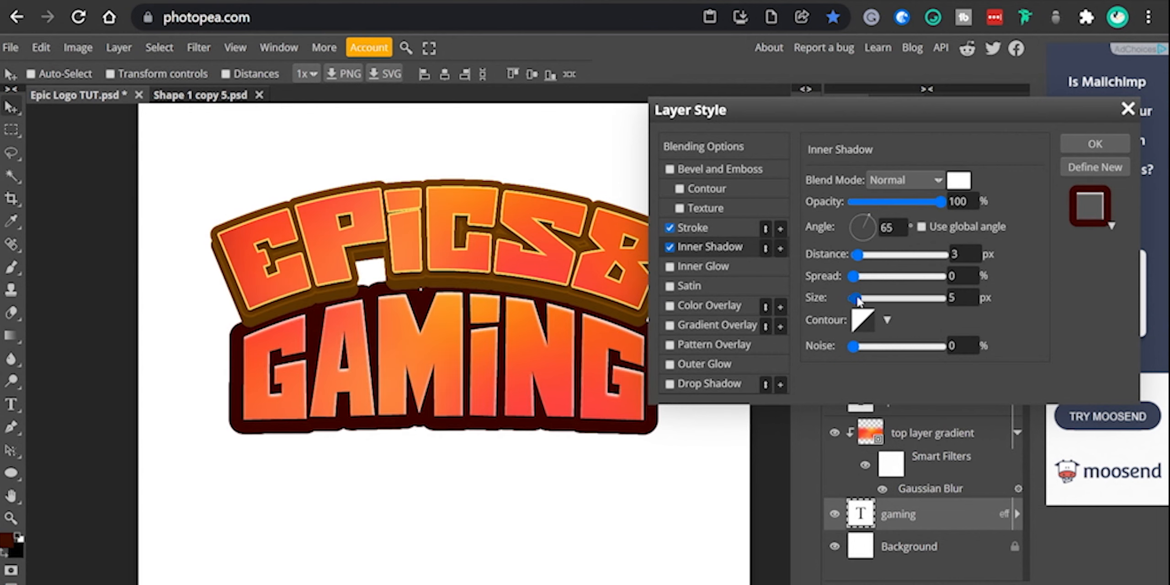
pyautogui.moveTo(858, 298)
pyautogui.mouseDown()
pyautogui.moveTo(844, 296)
pyautogui.moveTo(855, 298)
pyautogui.mouseUp()
# - Recolour the gaming text's white inner shadow to pale pink ffc9c0
pyautogui.click(958, 180)
pyautogui.click(142, 173)
pyautogui.click(400, 374)
# - Add a second inner shadow to the gaming text at an angle of -67° and colour it dark red
pyautogui.click(780, 248)
pyautogui.moveTo(868, 218); pyautogui.dragTo(877, 261)
pyautogui.click(959, 180)
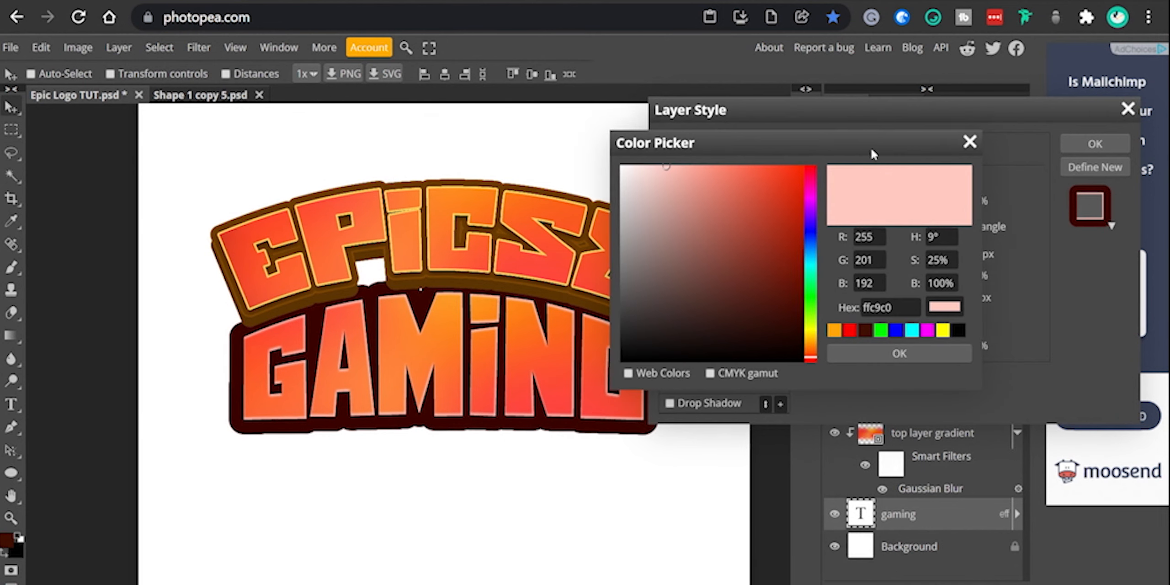
pyautogui.moveTo(823, 168); pyautogui.dragTo(858, 224)
pyautogui.click(894, 355)
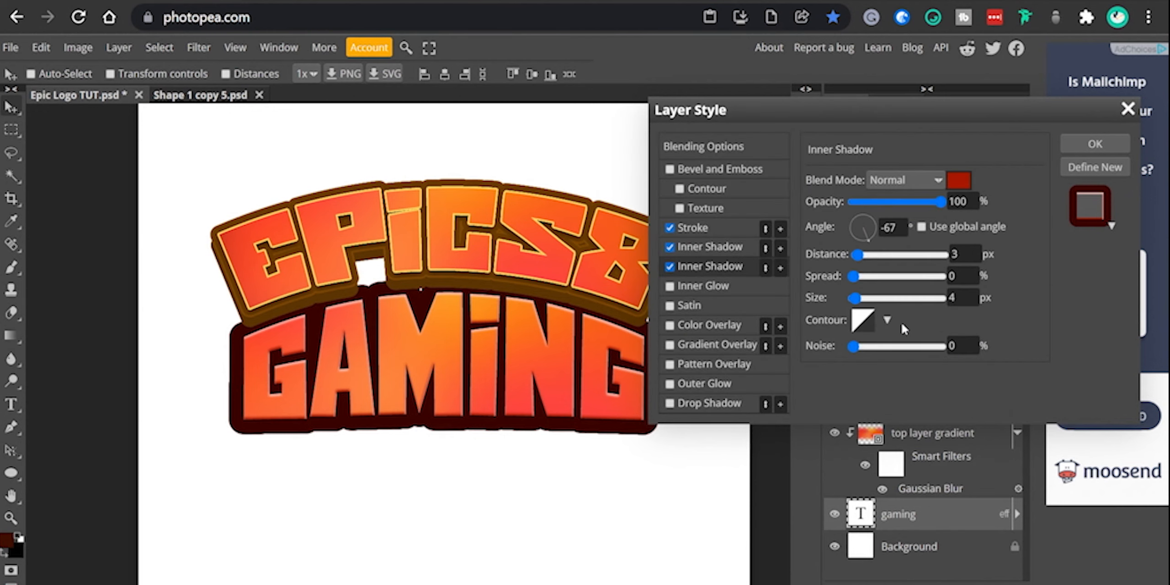
# - Set the pale pink inner shadow's distance to 5 px and make the gaming text's outside stroke thinner
pyautogui.click(742, 249)
pyautogui.click(950, 254)
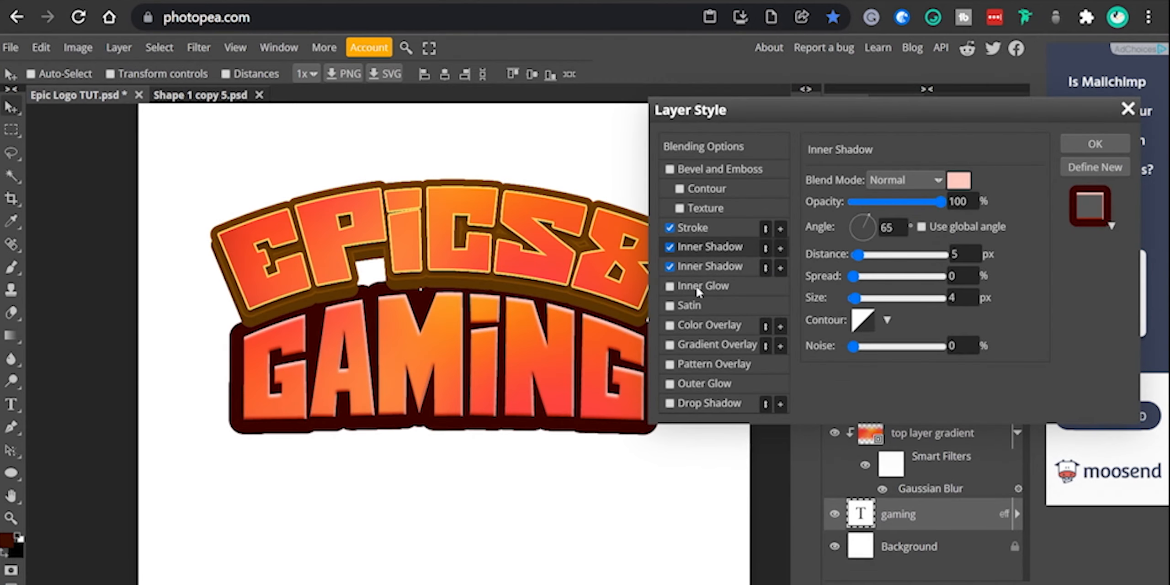
pyautogui.click(693, 228)
pyautogui.click(858, 182)
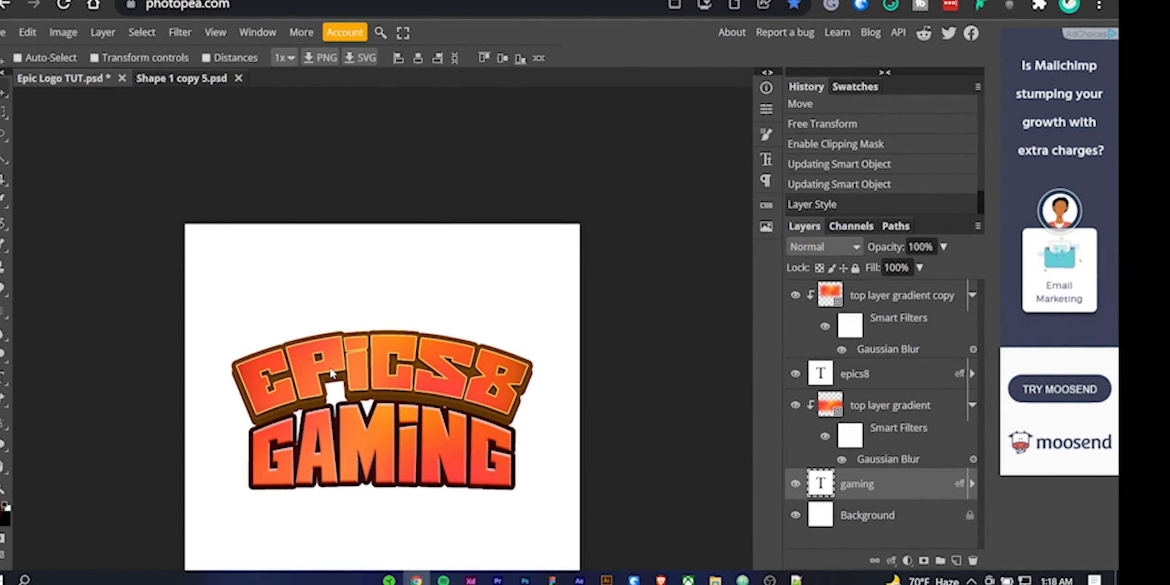
# - Create a new layer directly above the Background and set the foreground colour to dark red 380300
pyautogui.moveTo(330, 369); pyautogui.dragTo(423, 276)
pyautogui.scroll(1, 584, 326)
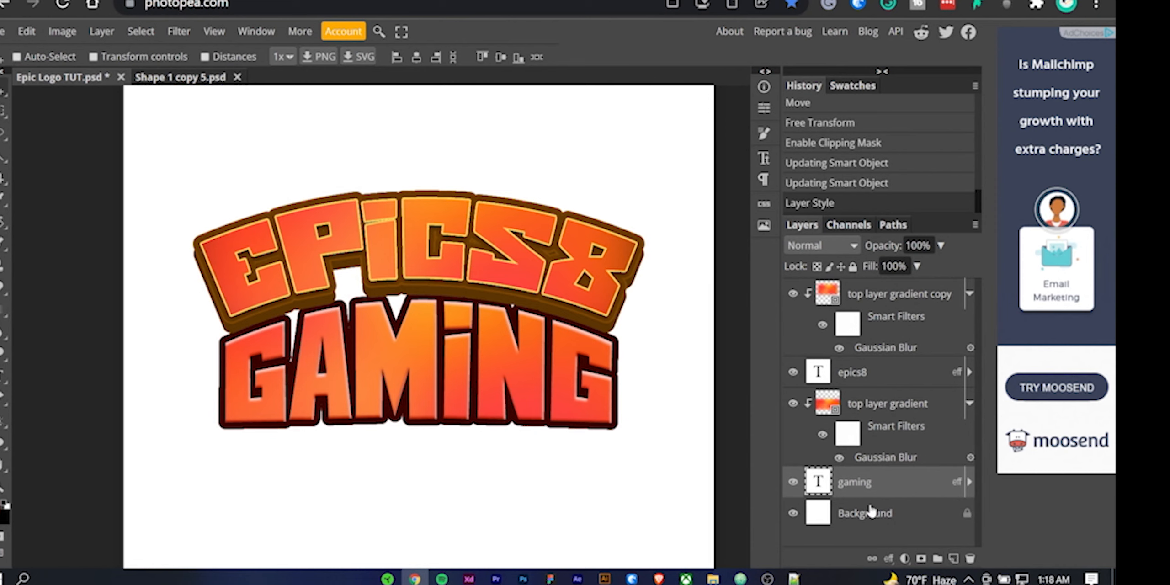
pyautogui.click(871, 511)
pyautogui.click(953, 558)
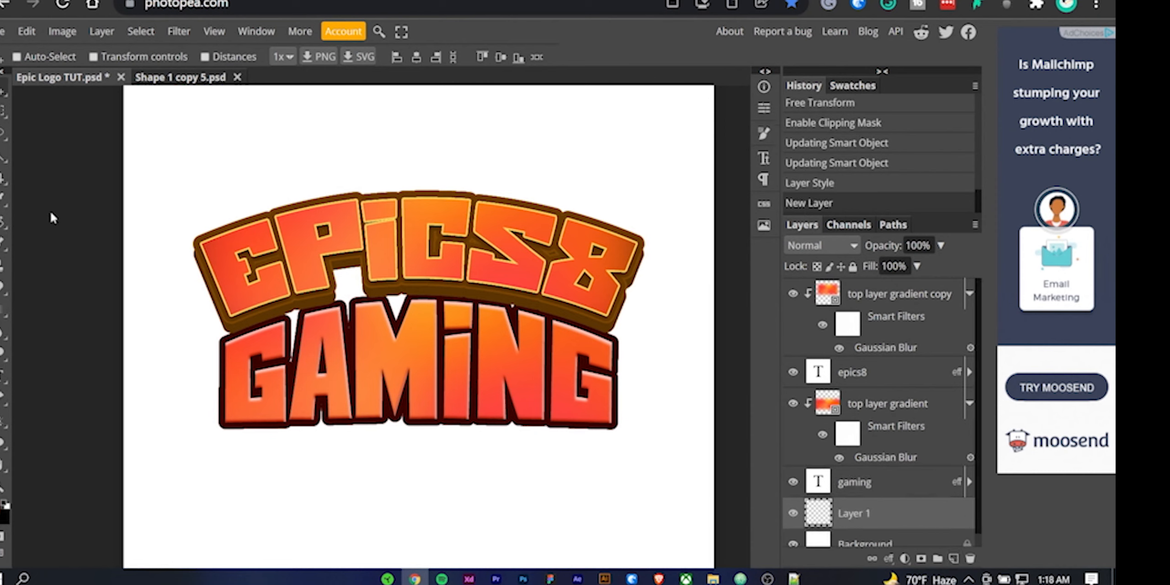
pyautogui.click(2, 397)
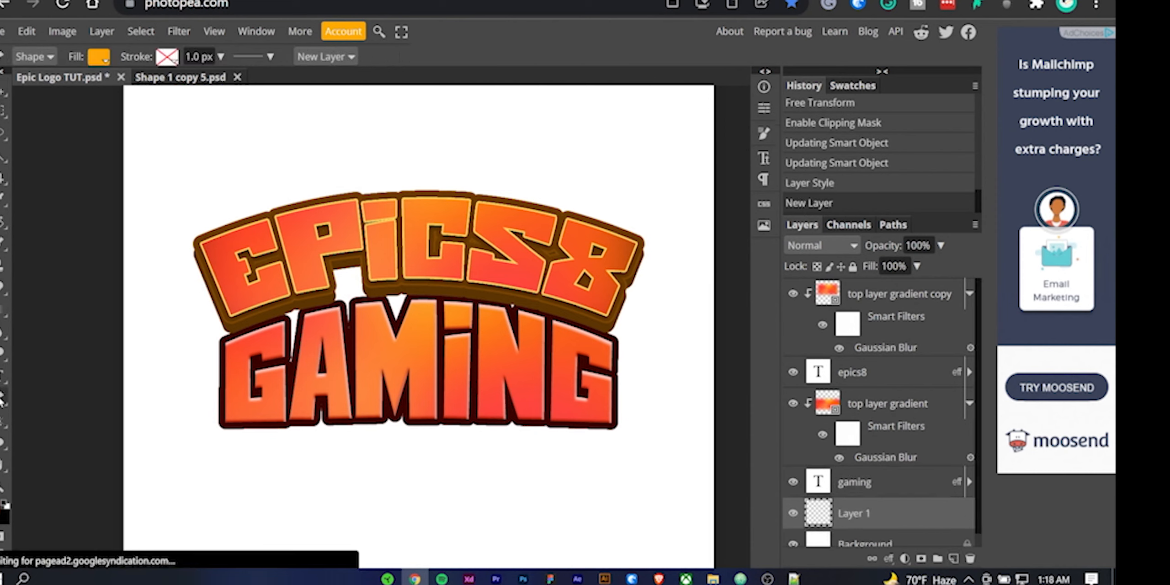
pyautogui.click(1, 511)
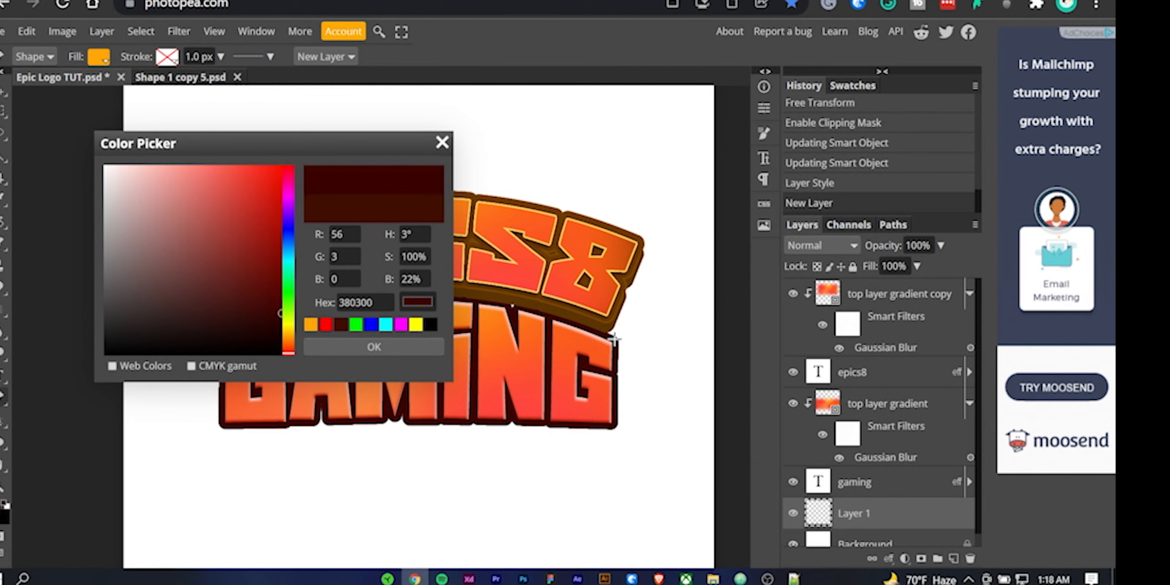
pyautogui.click(369, 346)
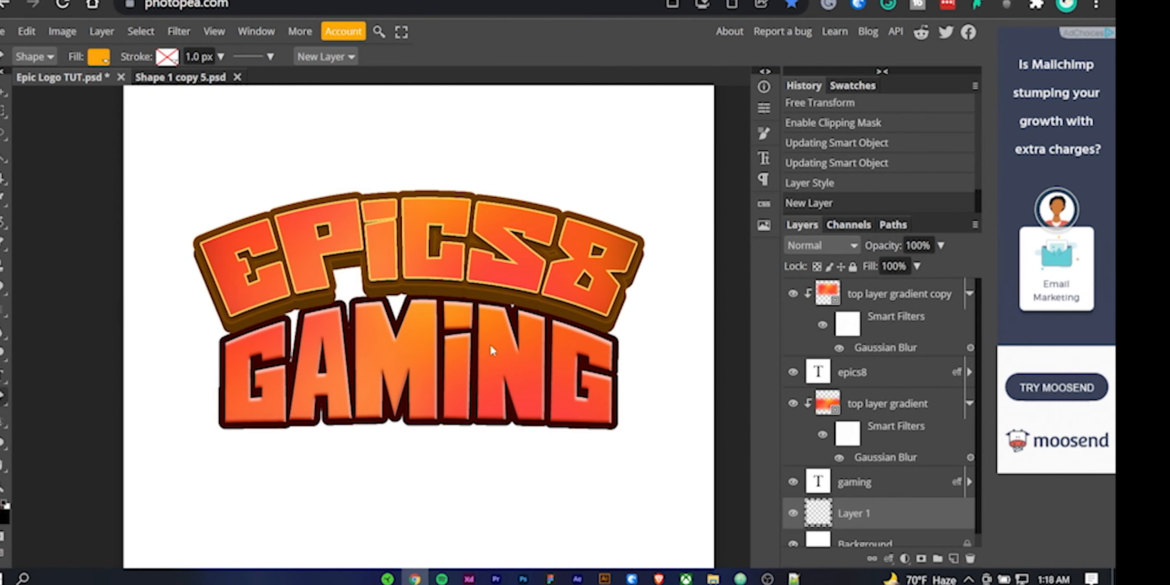
# - Draw a closed Pen shape behind the left half of the logo, bridging the gaps between EPICS8 and GAMING
pyautogui.click(231, 376)
pyautogui.click(184, 306)
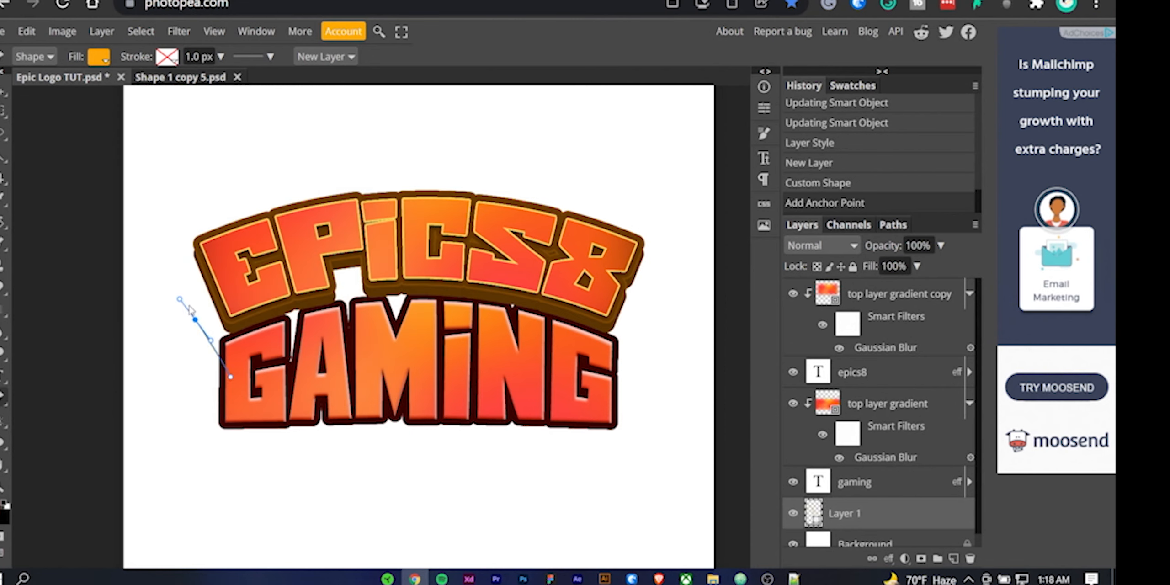
pyautogui.hotkey('ctrl', 'z')
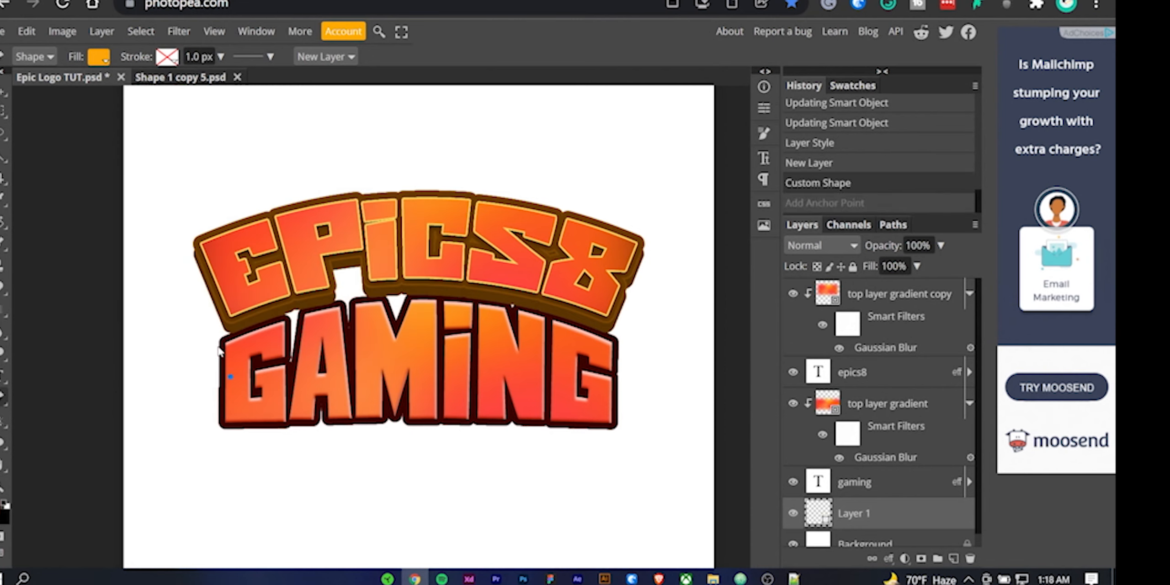
pyautogui.click(190, 314)
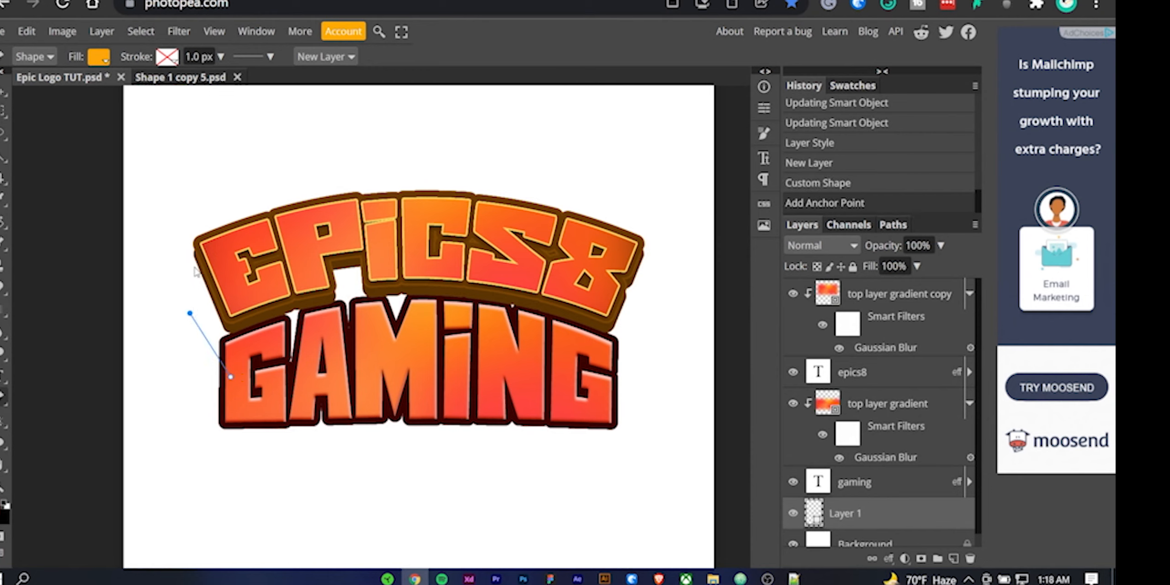
pyautogui.click(194, 239)
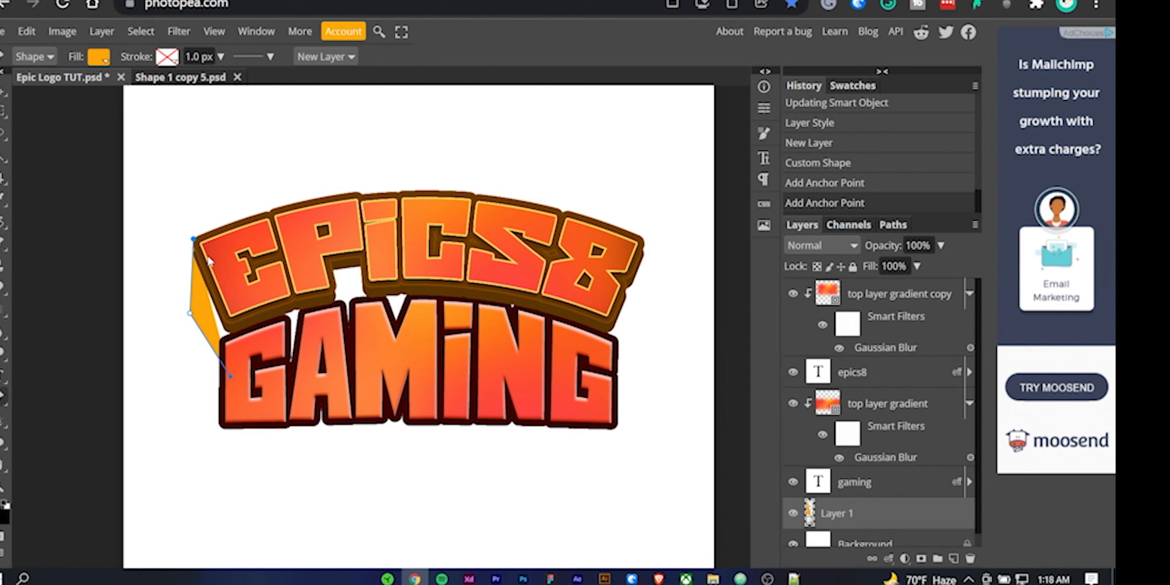
pyautogui.click(387, 213)
pyautogui.click(419, 255)
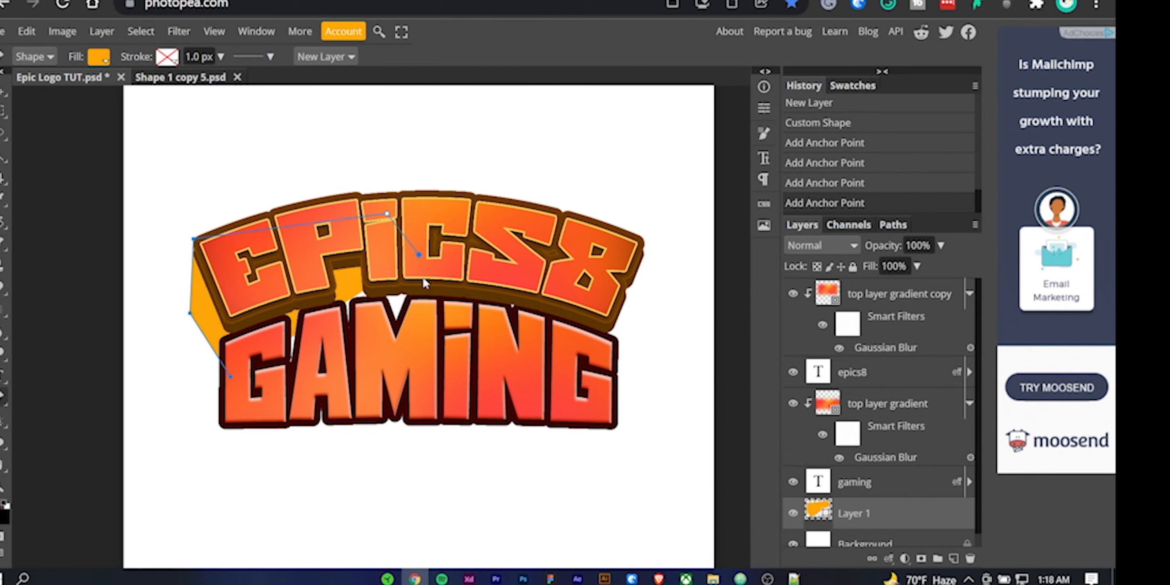
pyautogui.click(427, 327)
pyautogui.click(437, 375)
pyautogui.click(363, 384)
pyautogui.click(256, 378)
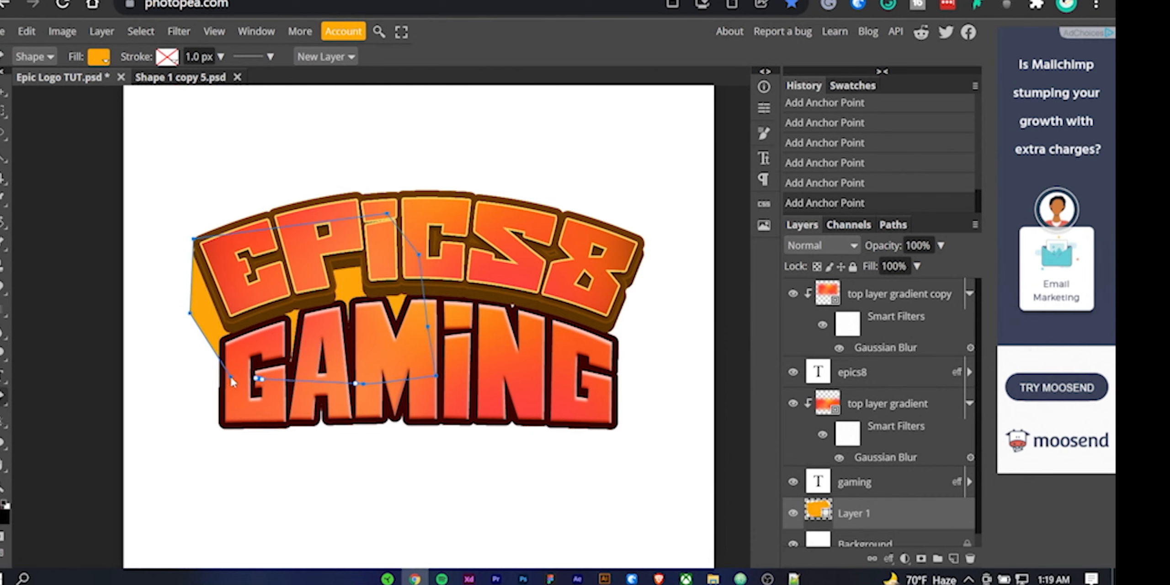
pyautogui.click(230, 376)
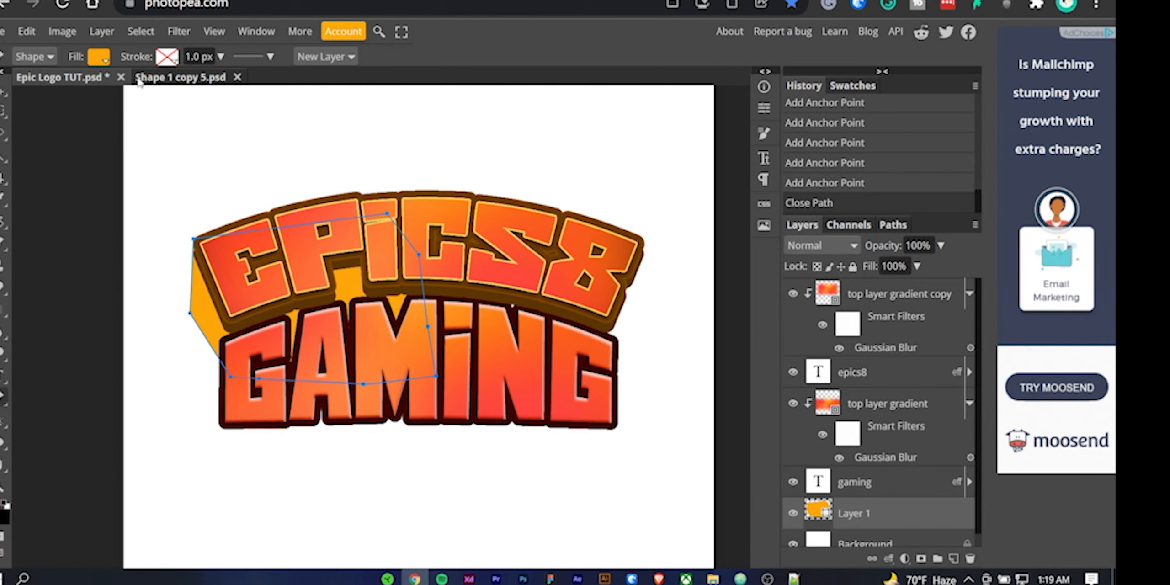
# - Change the fill of the new Pen shape from orange to dark red 380300
pyautogui.click(104, 60)
pyautogui.click(102, 141)
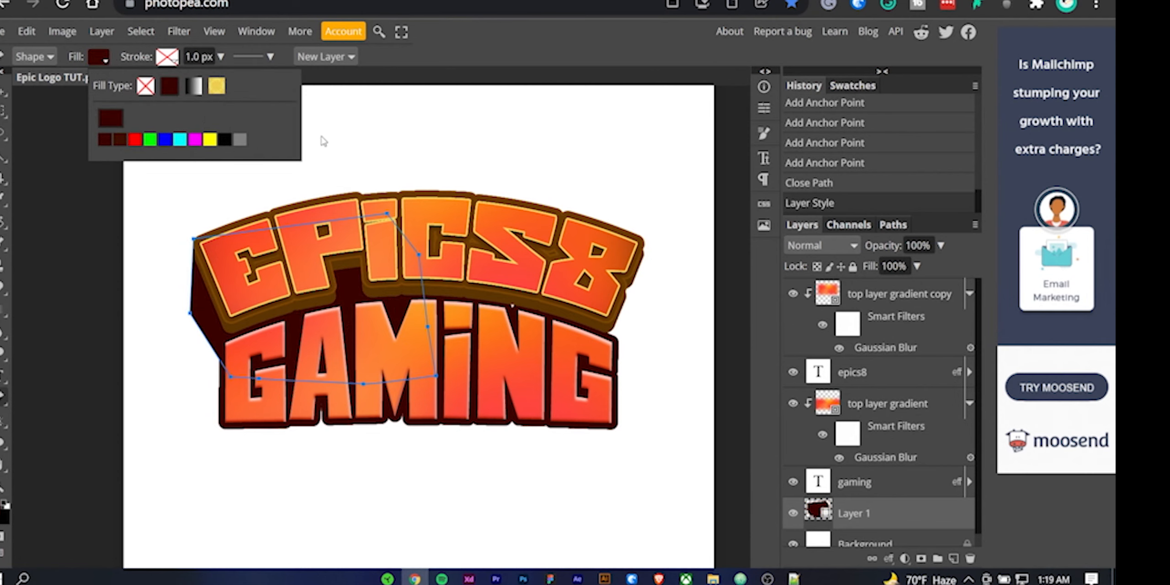
pyautogui.click(2, 90)
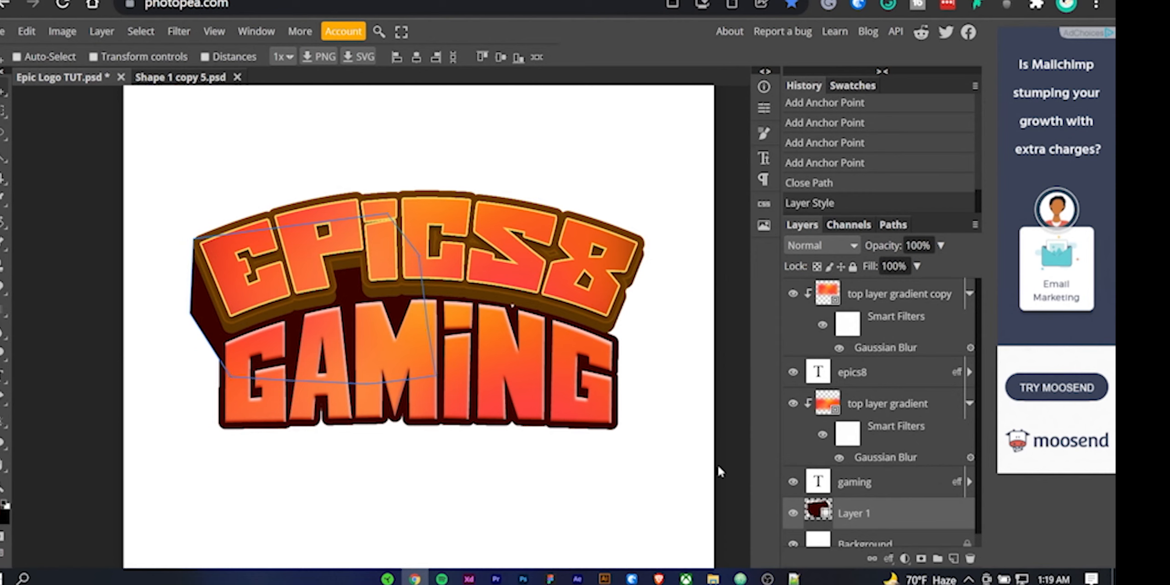
# - Duplicate the dark red shape layer and move the lower of the two shapes behind the right half of the logo
pyautogui.click(928, 492)
pyautogui.click(910, 522)
pyautogui.hotkey('ctrl', 'j')
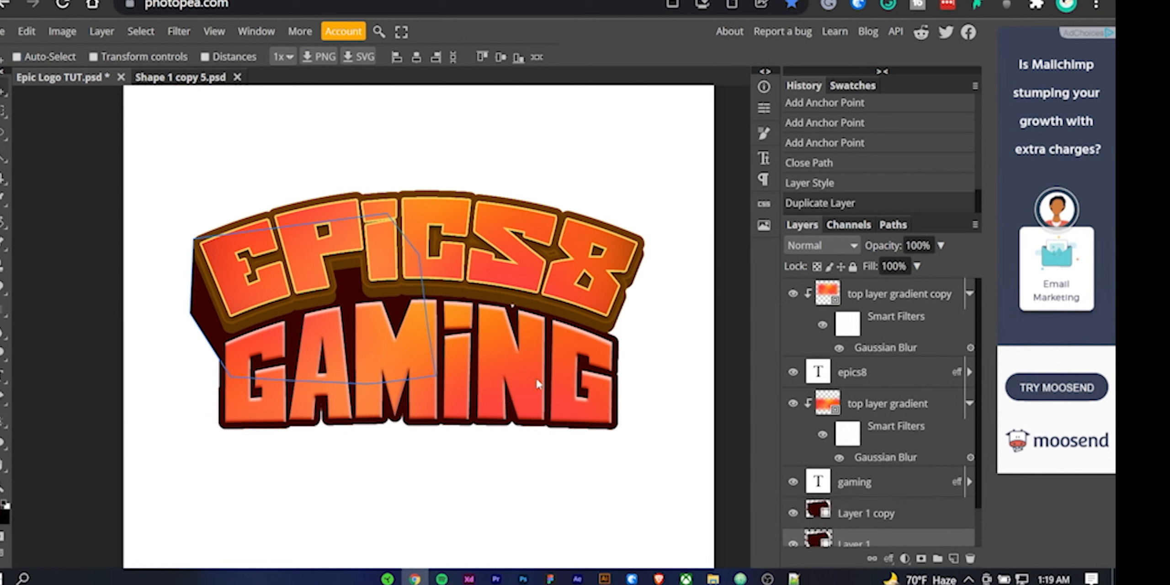
pyautogui.scroll(-2, 896, 484)
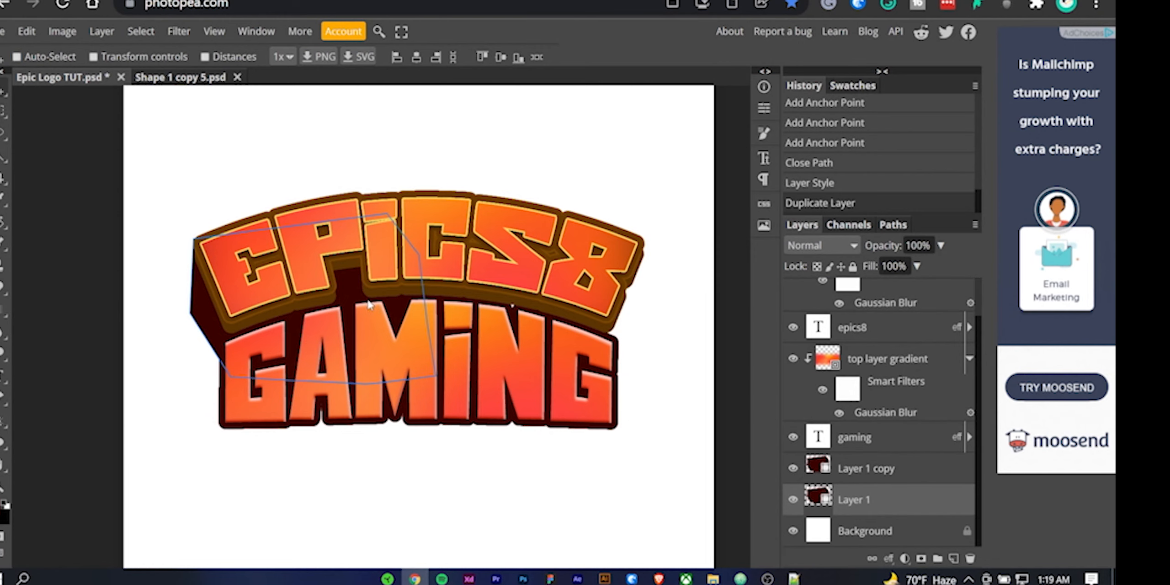
pyautogui.moveTo(370, 305); pyautogui.dragTo(563, 303)
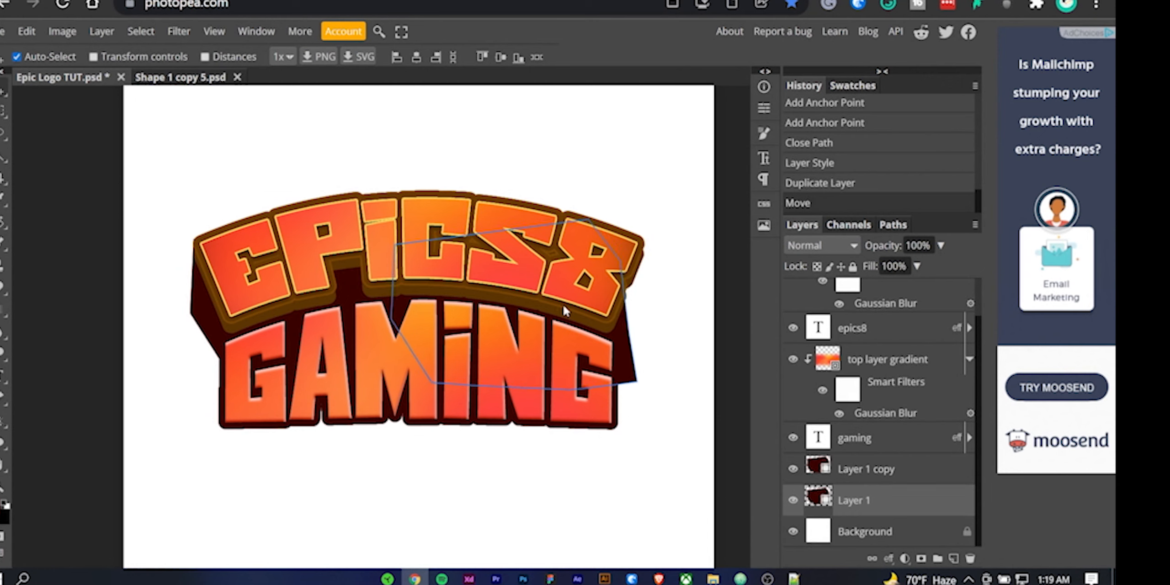
# - Flip the right-hand dark red shape horizontally and align it with the outer edge of the 8 and the final G
pyautogui.hotkey('ctrl', 't')
pyautogui.rightClick(563, 306)
pyautogui.click(668, 532)
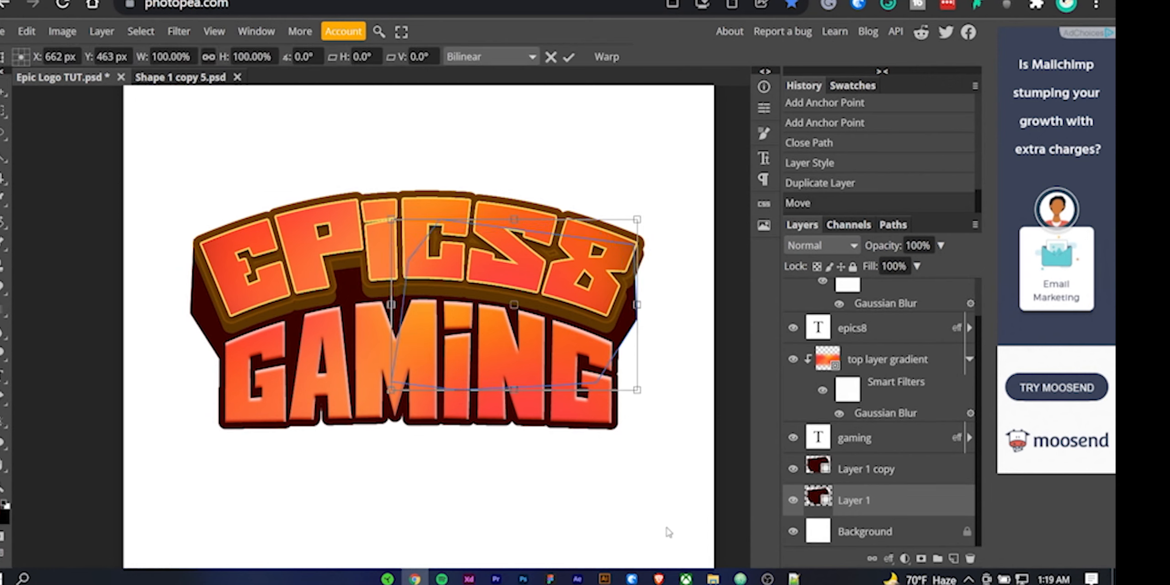
pyautogui.moveTo(626, 337); pyautogui.dragTo(635, 334)
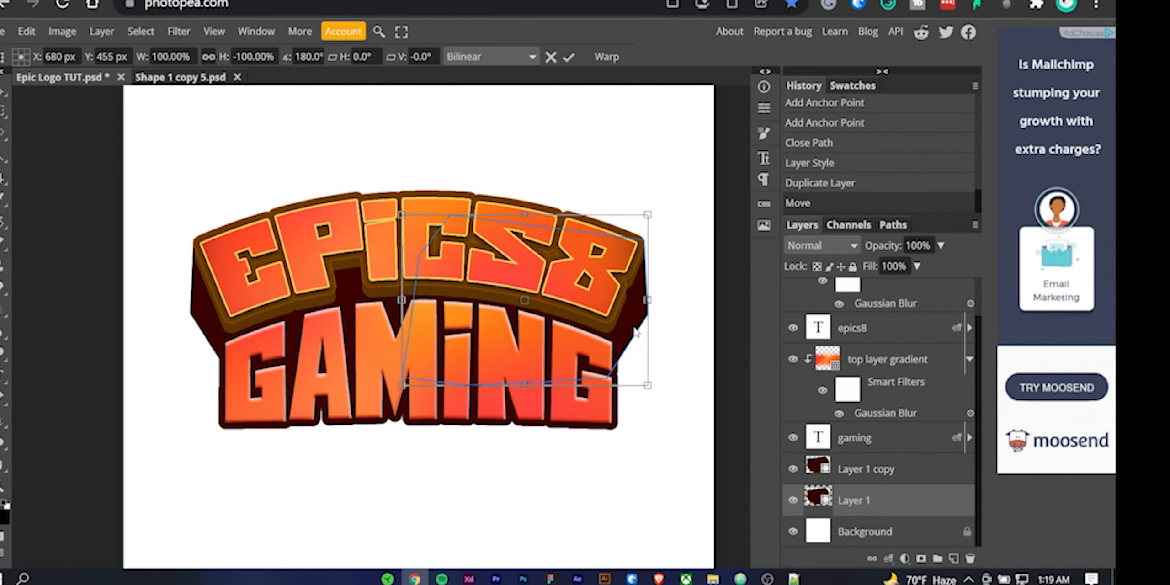
pyautogui.press('Return')
# - Fine-tune the position of the flipped dark red shape so it matches the right side of the lettering
pyautogui.click(348, 386)
pyautogui.scroll(-2, 349, 387)
pyautogui.scroll(2, 233, 342)
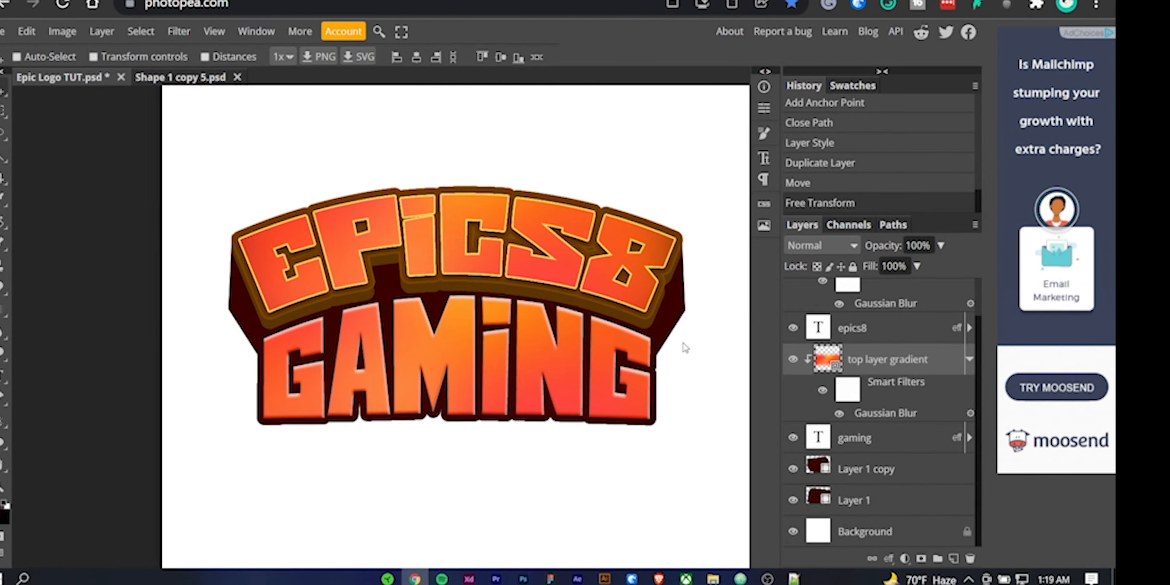
pyautogui.scroll(3, 667, 316)
pyautogui.click(636, 337)
pyautogui.moveTo(635, 335); pyautogui.dragTo(635, 311)
pyautogui.scroll(-4, 482, 333)
pyautogui.scroll(2, 537, 290)
pyautogui.moveTo(526, 320); pyautogui.dragTo(528, 323)
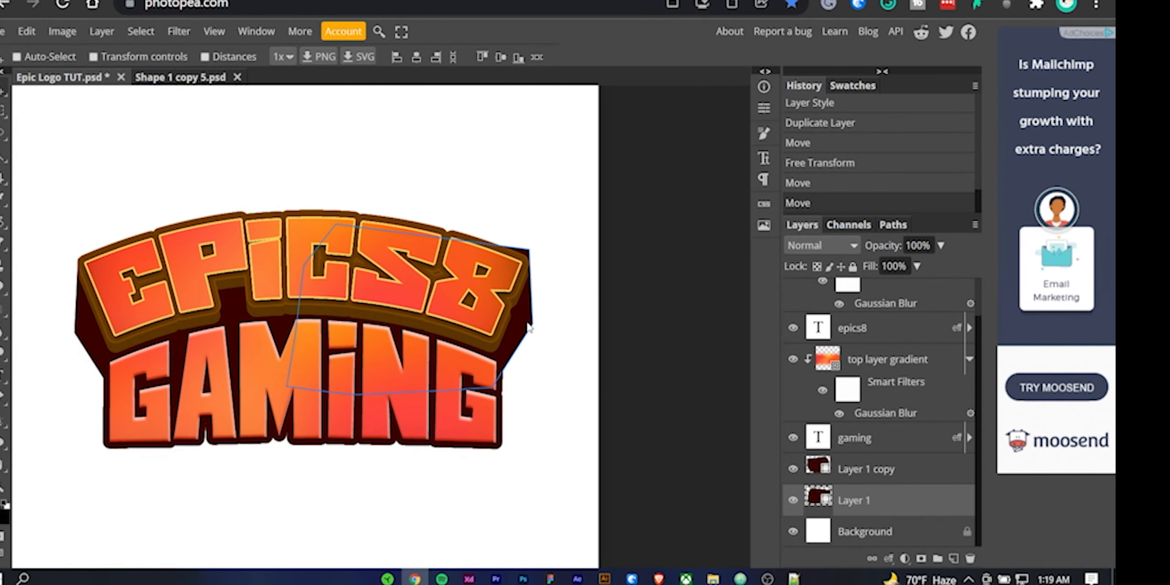
# - Use Direct Select to lower the flipped shape's upper outer anchor point so that corner tucks behind the 8
pyautogui.scroll(2, 530, 266)
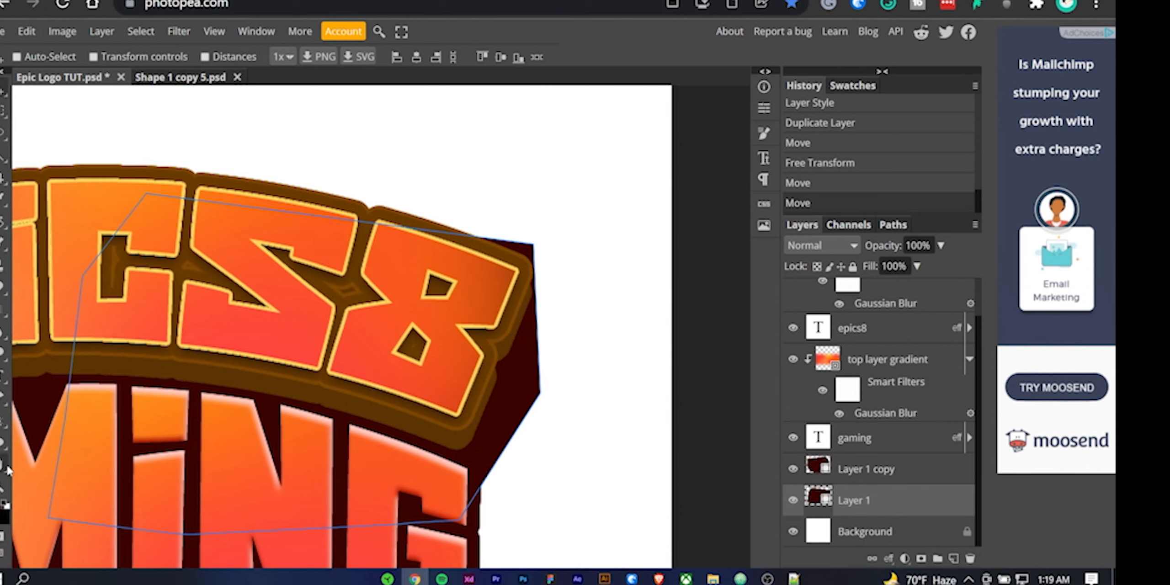
pyautogui.click(2, 426)
pyautogui.rightClick(2, 427)
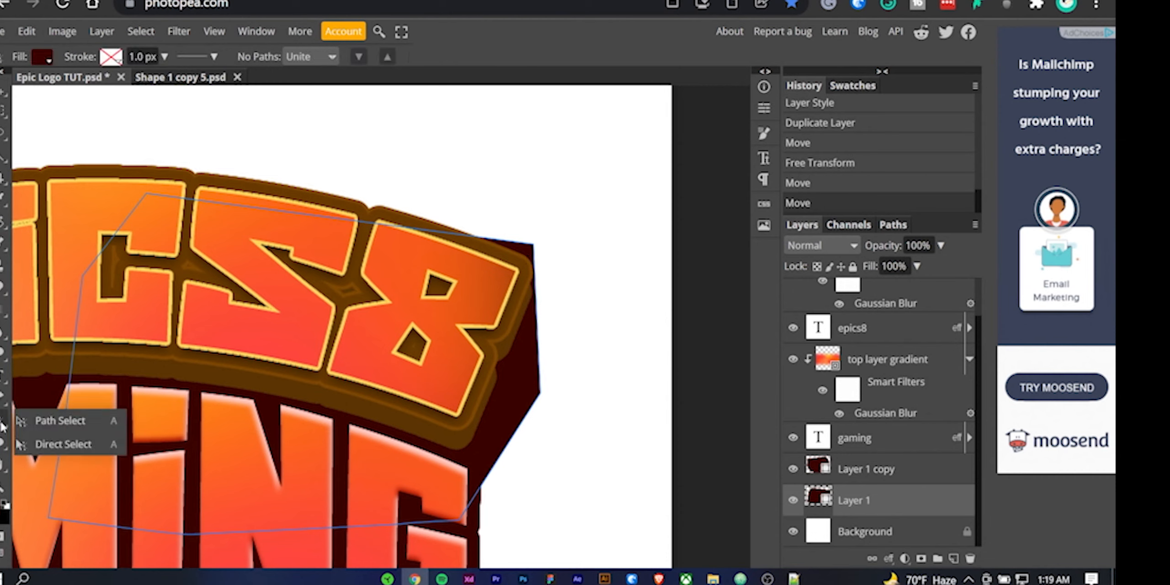
pyautogui.click(69, 445)
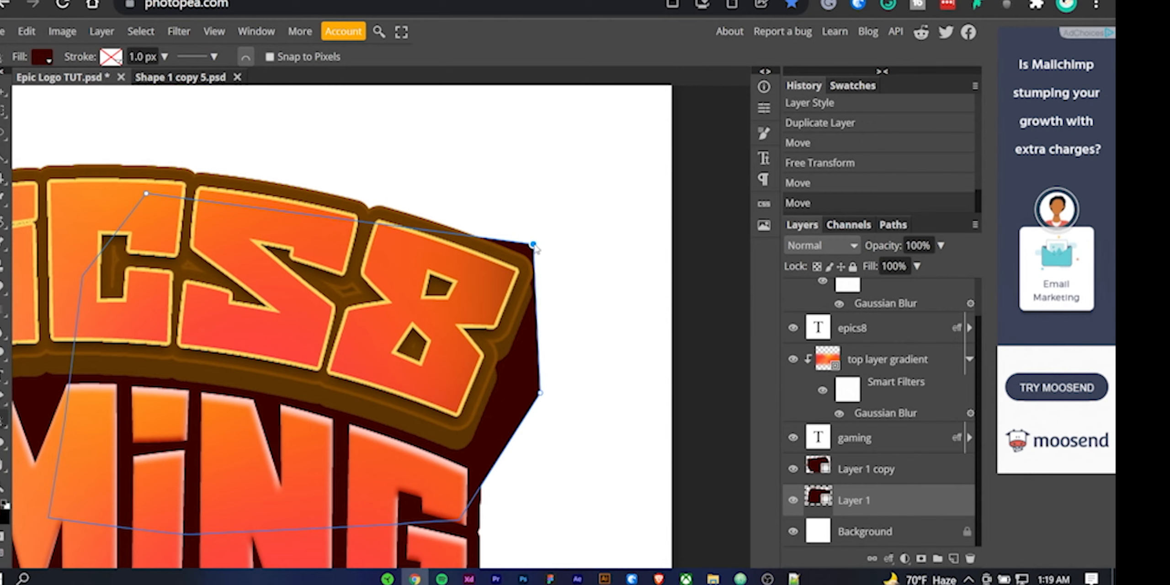
pyautogui.moveTo(535, 247); pyautogui.dragTo(534, 272)
# - Create a new layer above Layer 1 copy and draw a closed four-point Pen shape along the left side of the E
pyautogui.click(866, 469)
pyautogui.click(953, 558)
pyautogui.press('p')
pyautogui.click(111, 225)
pyautogui.click(111, 306)
pyautogui.click(139, 361)
pyautogui.click(153, 329)
pyautogui.click(111, 225)
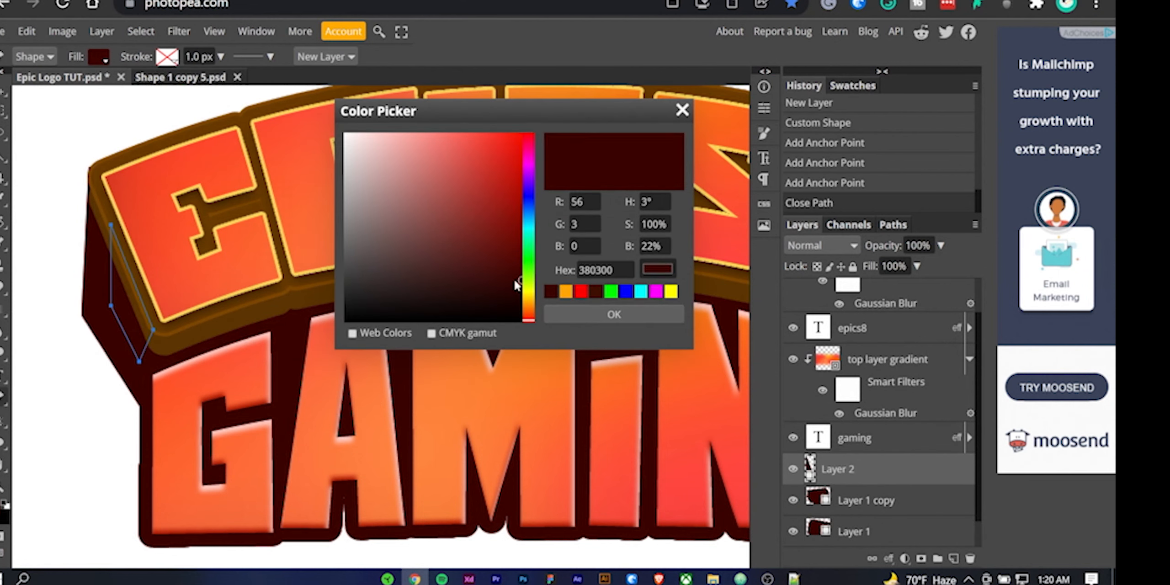
# - Recolour the shape beside the E a slightly lighter dark red, and place a horizontally flipped duplicate along the logo's opposite side beside the 8
pyautogui.moveTo(498, 109); pyautogui.dragTo(250, 141)
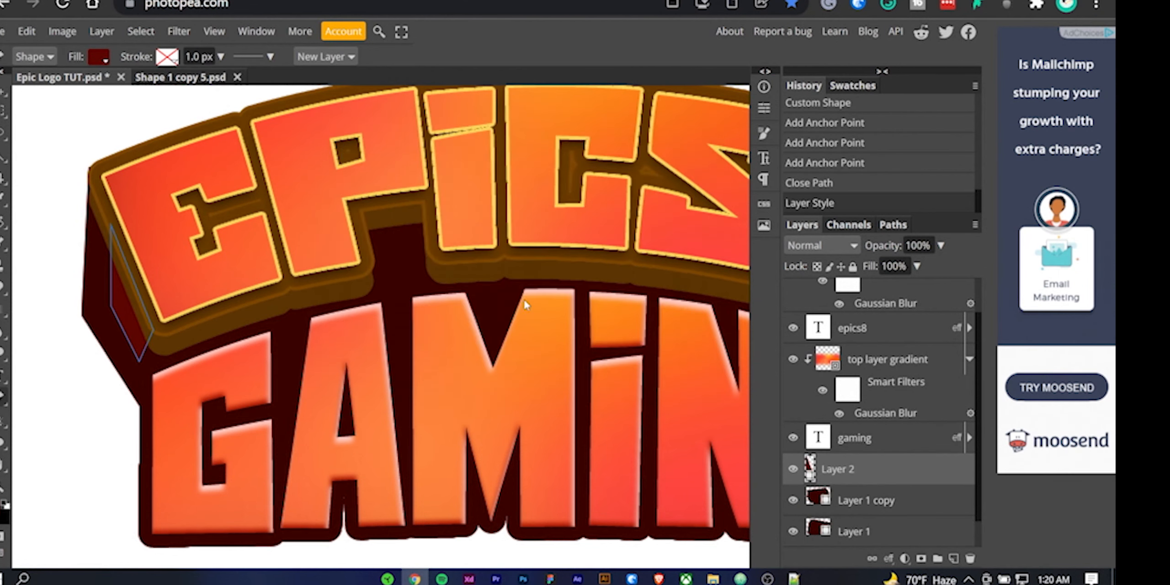
pyautogui.press('v')
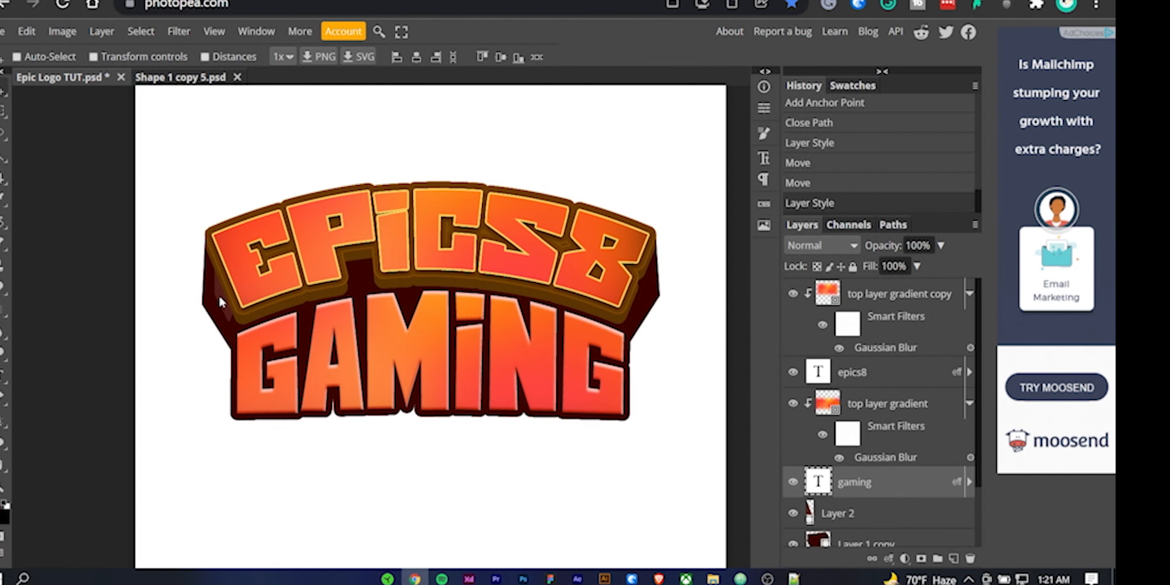
pyautogui.hotkey('ctrl', 'j')
pyautogui.keyDown('ctrl'); pyautogui.click(220, 302); pyautogui.keyUp('ctrl')
pyautogui.hotkey('ctrl', 'j')
pyautogui.hotkey('ctrl', 'alt', 't')
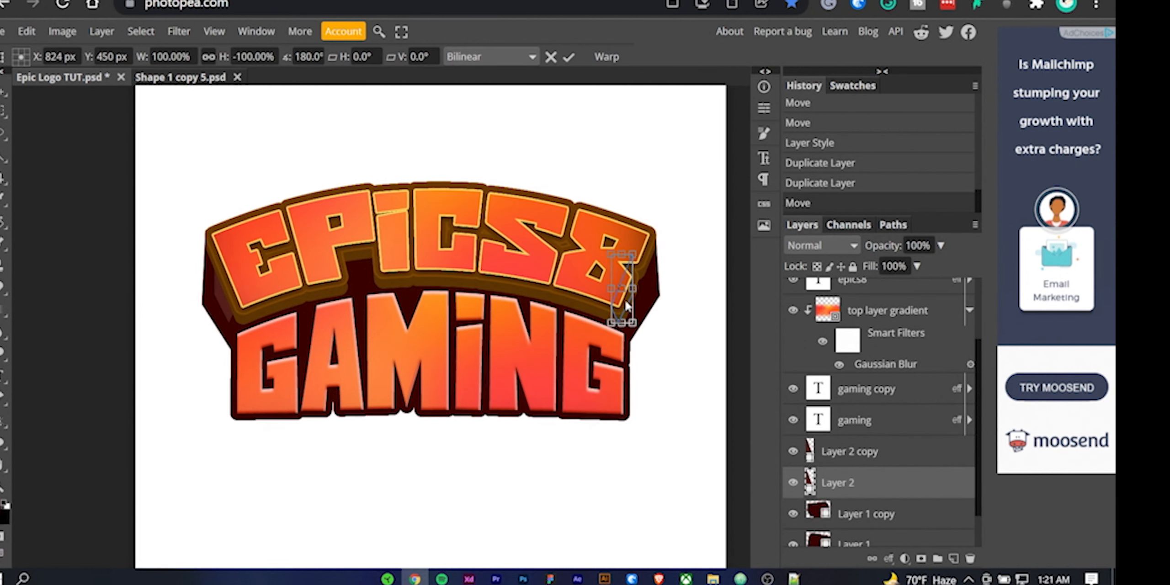
pyautogui.press('Return')
# - Convert all the logo layers above the Background into a single smart object
pyautogui.keyDown('ctrl'); pyautogui.click(600, 340); pyautogui.keyUp('ctrl')
pyautogui.click(906, 511)
pyautogui.scroll(3, 906, 511)
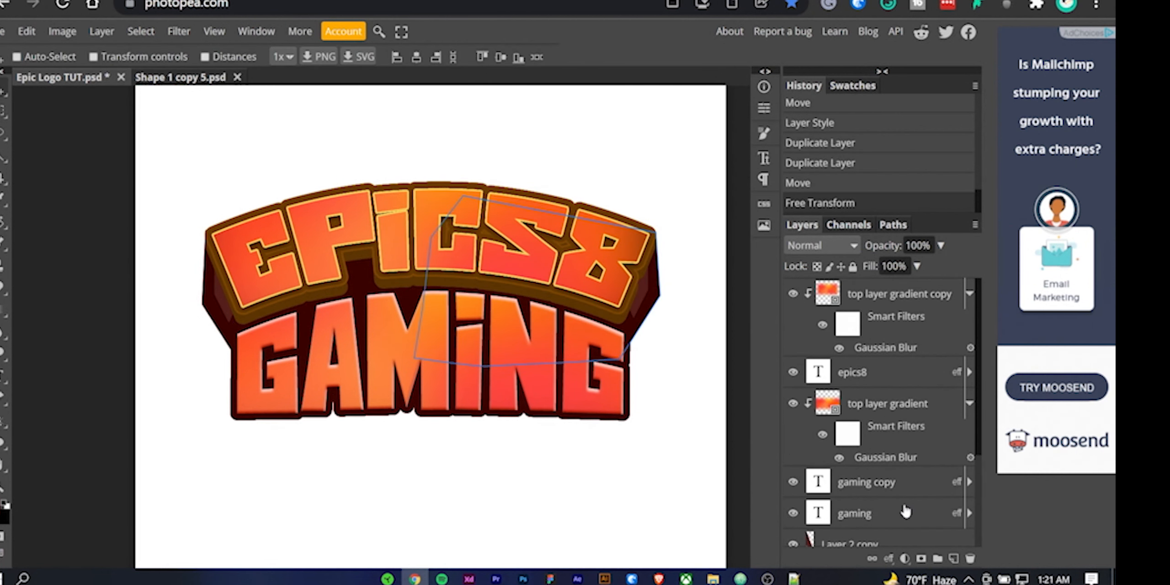
pyautogui.keyDown('shift'); pyautogui.click(900, 296); pyautogui.keyUp('shift')
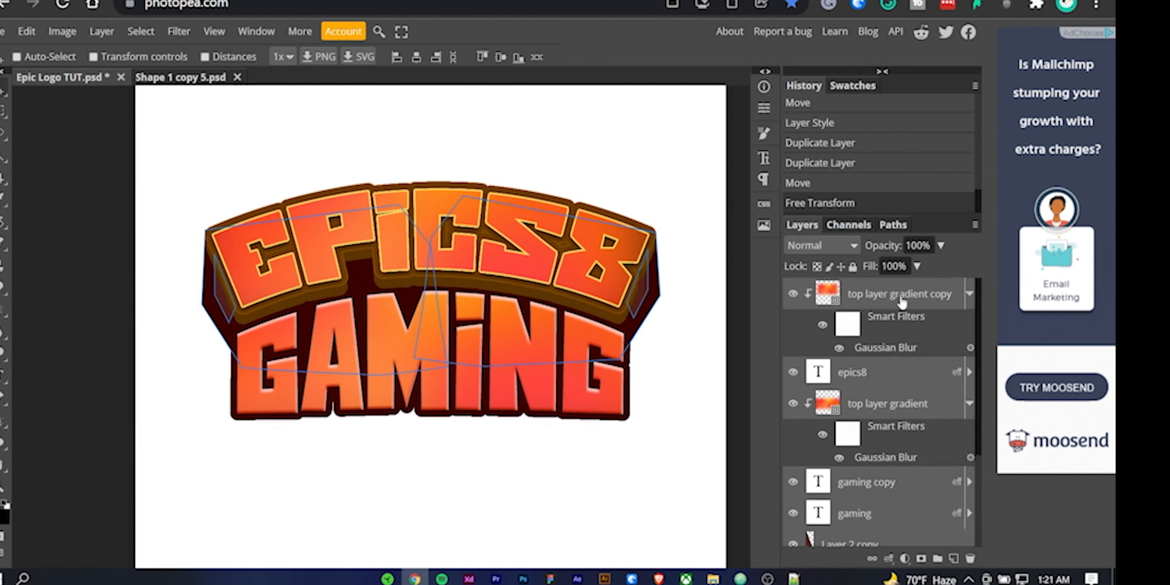
pyautogui.rightClick(901, 301)
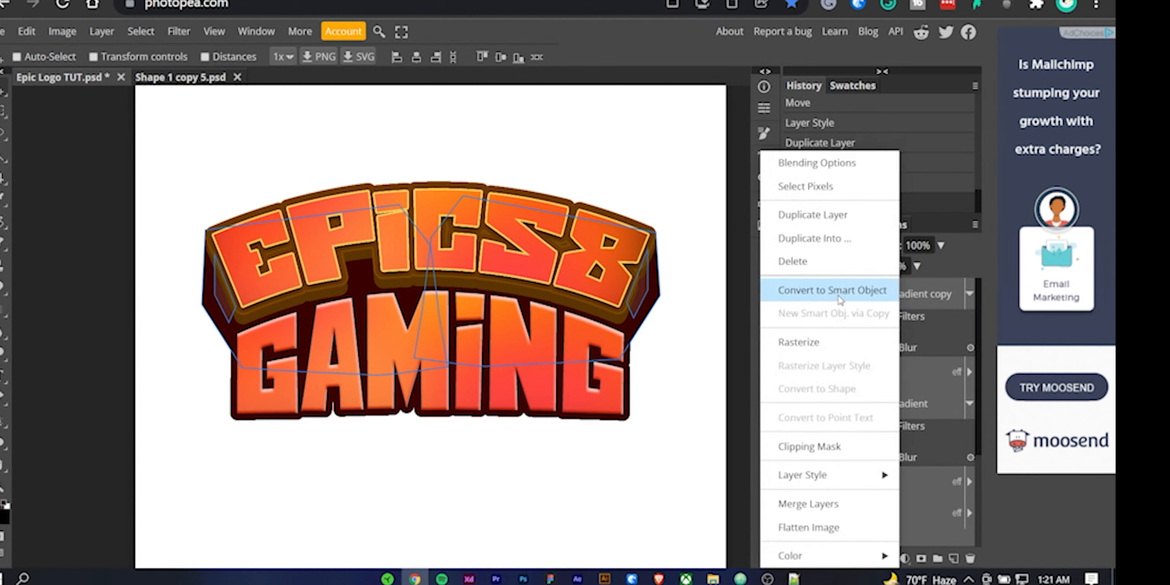
pyautogui.click(840, 297)
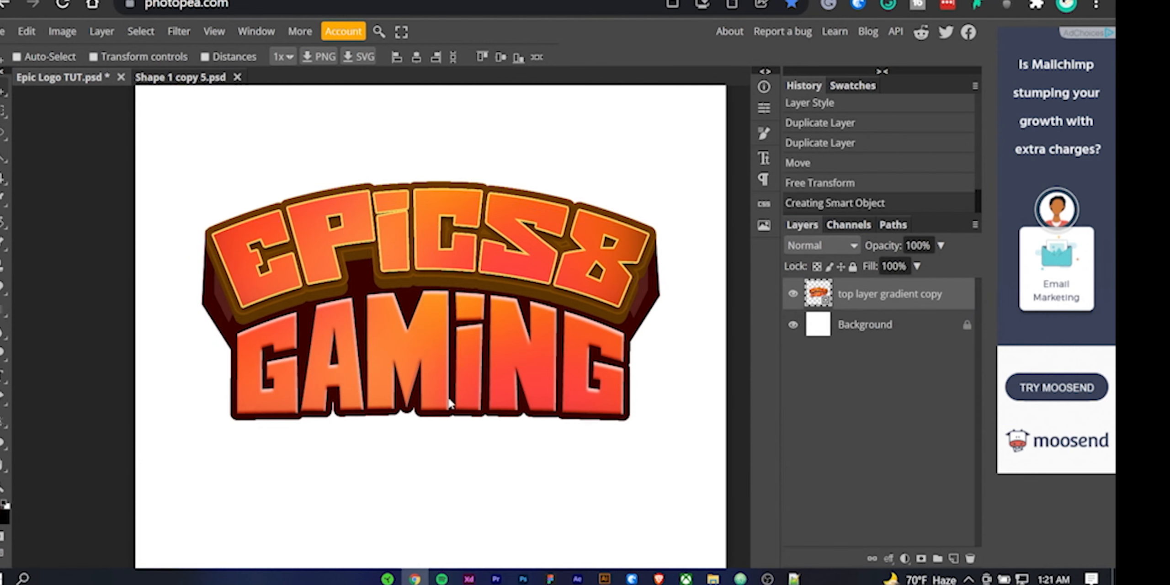
# - Check the combined logo by toggling its visibility and opening its smart object contents
pyautogui.click(793, 293)
pyautogui.click(793, 294)
pyautogui.doubleClick(818, 294)
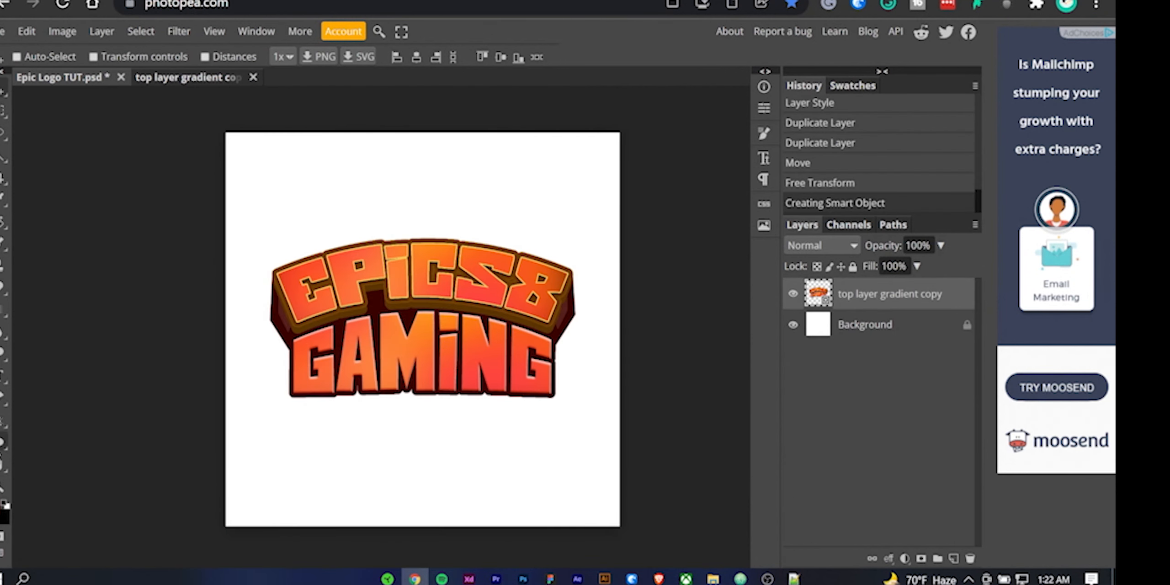
# - Draw a tall, narrow dark red rectangle over the middle of the logo and shift it slightly towards the P
pyautogui.rightClick(3, 443)
pyautogui.click(41, 445)
pyautogui.moveTo(390, 213); pyautogui.dragTo(447, 444)
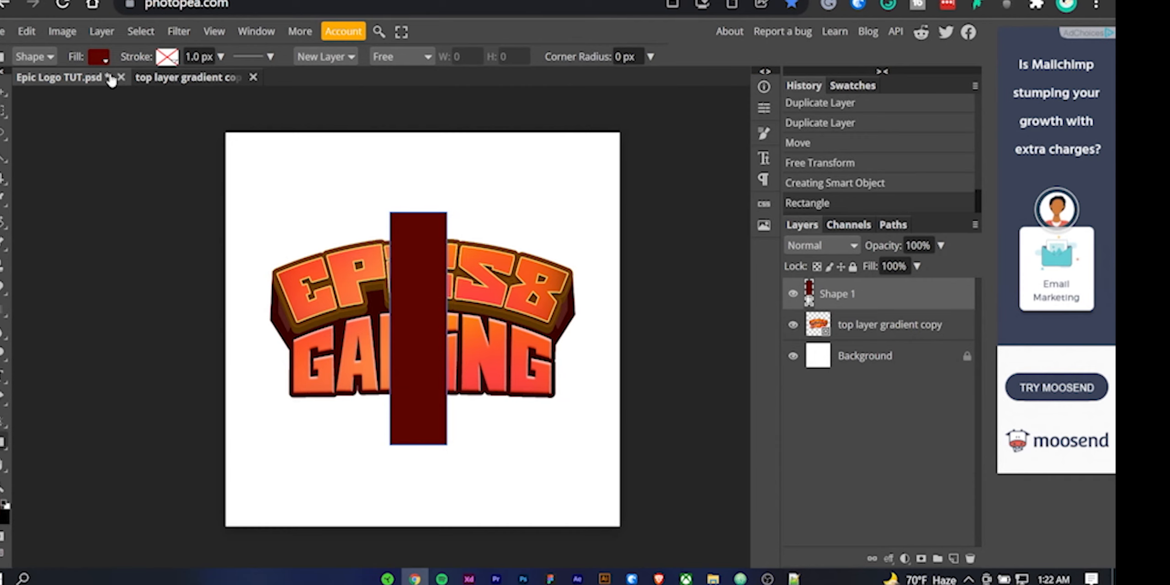
pyautogui.press('v')
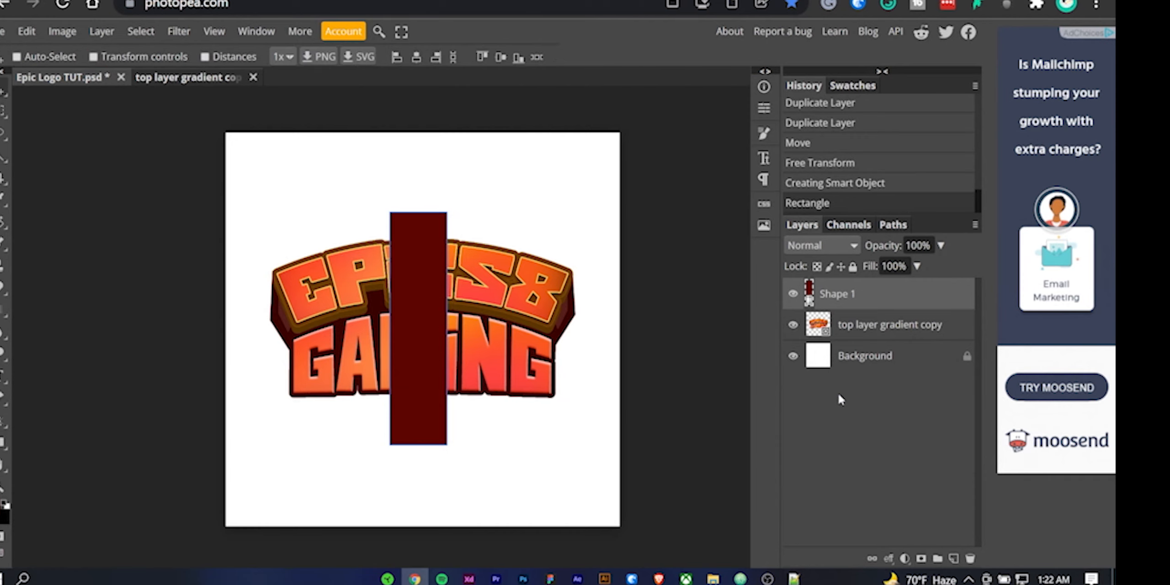
pyautogui.moveTo(430, 304); pyautogui.dragTo(419, 301)
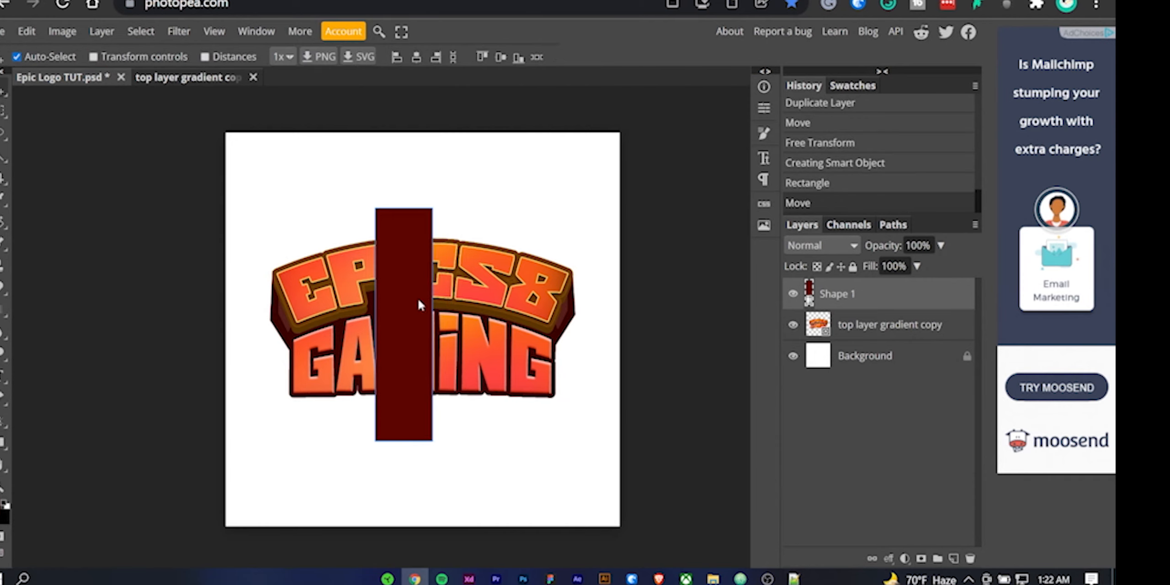
# - Duplicate the rectangle to form a second bar beside it with a small gap, and make the bar nearer the 8 narrower
pyautogui.hotkey('ctrl', 'j')
pyautogui.moveTo(407, 338); pyautogui.dragTo(476, 325)
pyautogui.hotkey('ctrl', 'alt', 't')
pyautogui.click(568, 57)
# - Rotate both bars together by 24.6° and reposition them diagonally across the centre of the logo
pyautogui.keyDown('ctrl'); pyautogui.click(884, 304); pyautogui.keyUp('ctrl')
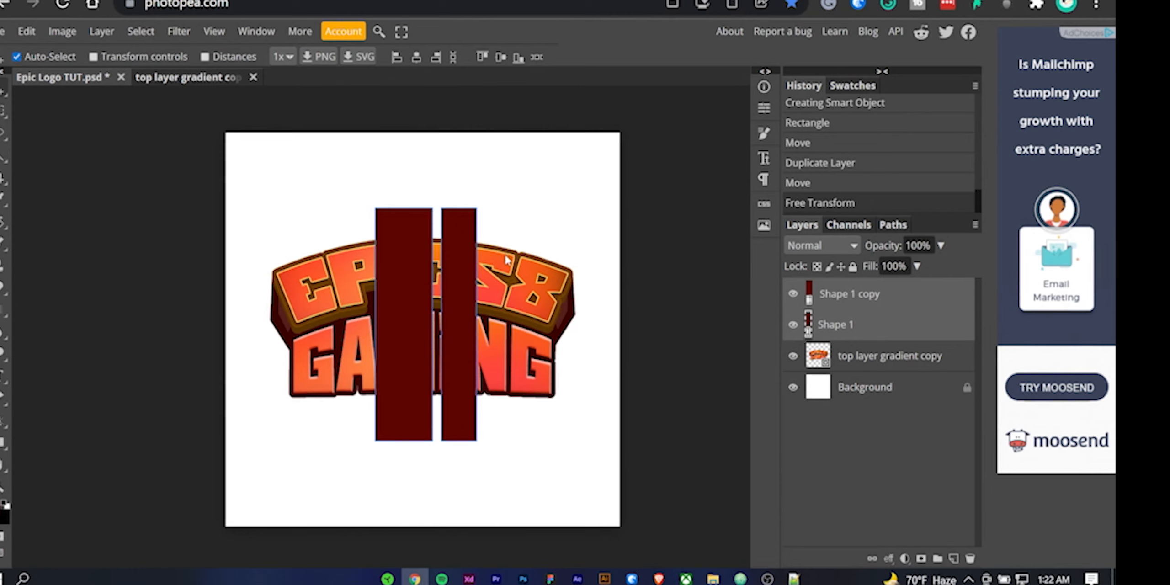
pyautogui.hotkey('ctrl', 'alt', 't')
pyautogui.moveTo(485, 199); pyautogui.dragTo(538, 231)
pyautogui.moveTo(416, 276); pyautogui.dragTo(449, 275)
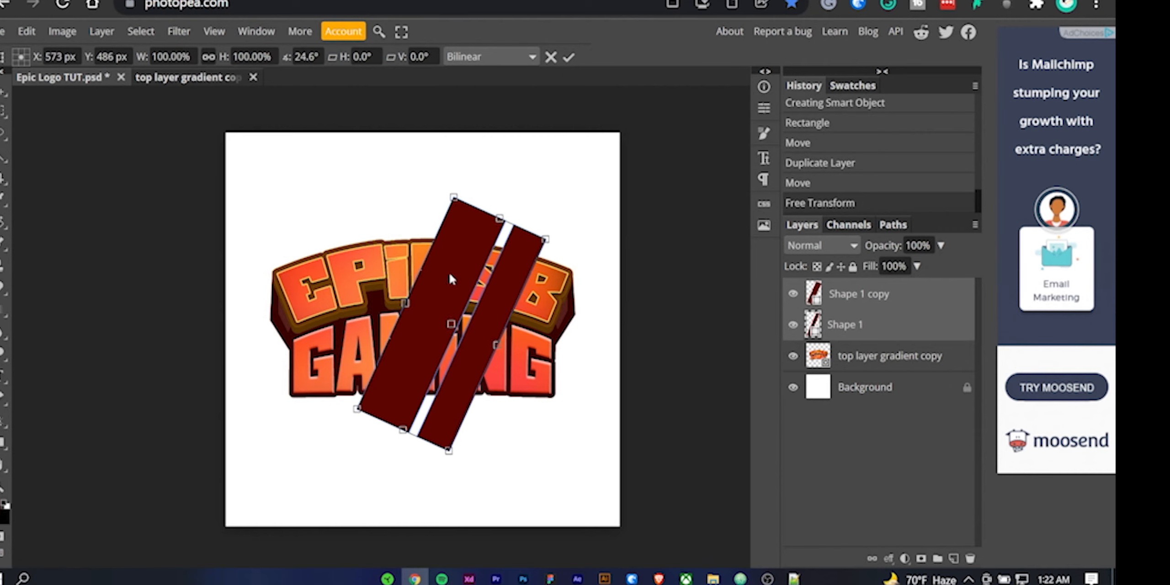
pyautogui.click(568, 57)
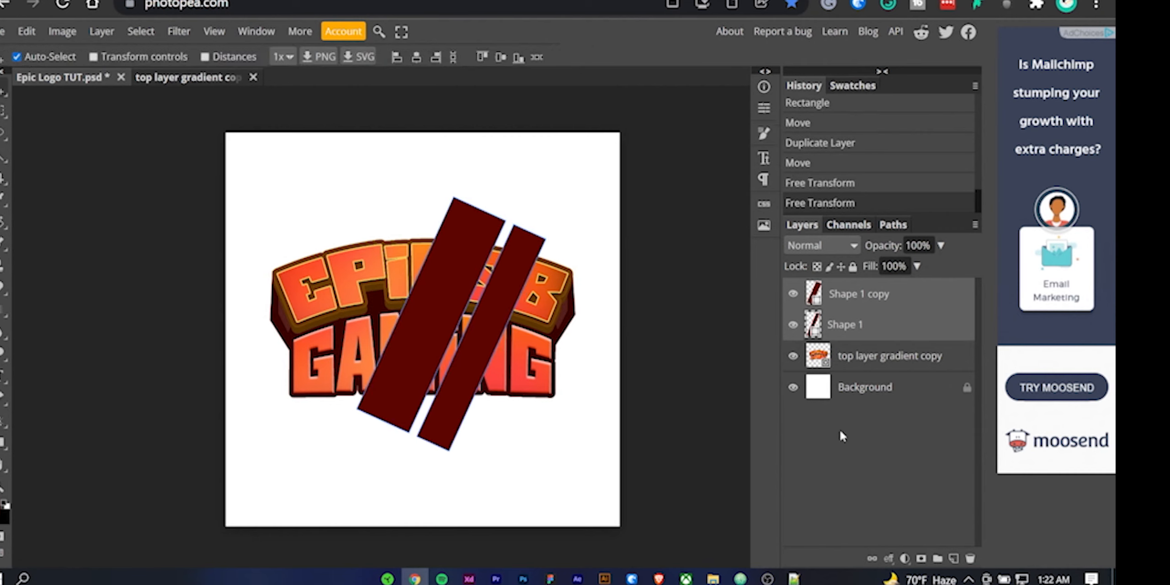
# - Change the fill colour of both diagonal bars to white (ffffff)
pyautogui.doubleClick(816, 296)
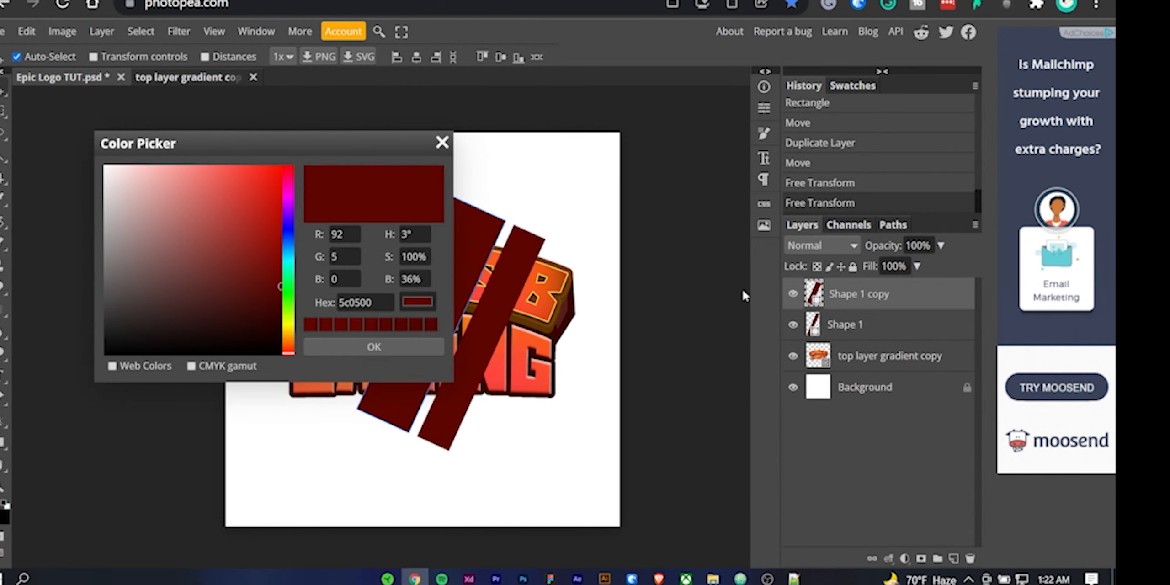
pyautogui.moveTo(165, 202); pyautogui.dragTo(4, 108)
pyautogui.click(387, 348)
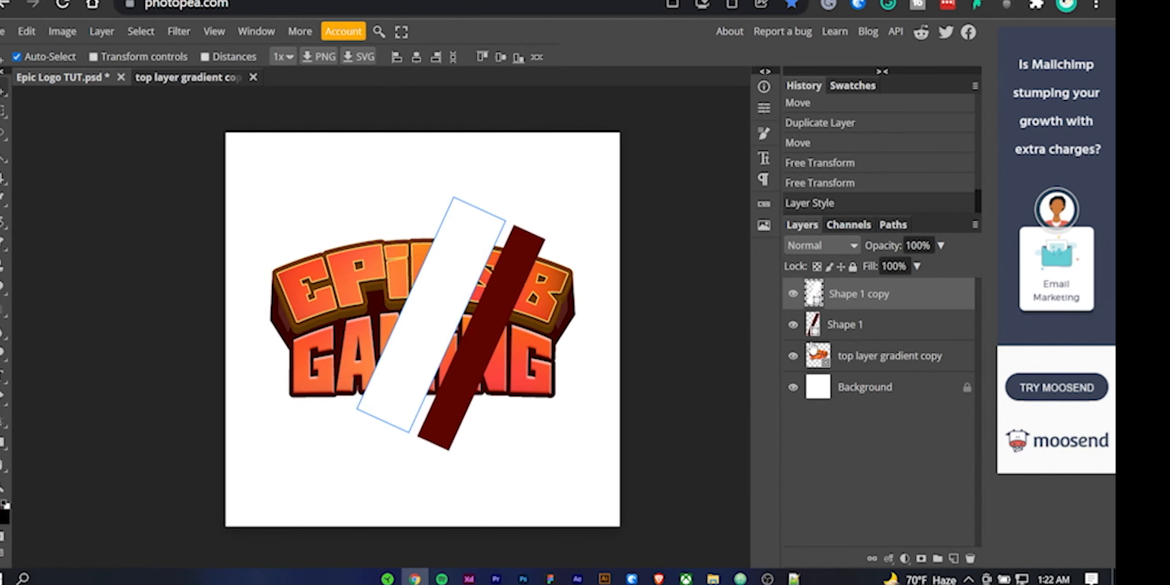
pyautogui.doubleClick(814, 325)
pyautogui.moveTo(196, 220); pyautogui.dragTo(31, 136)
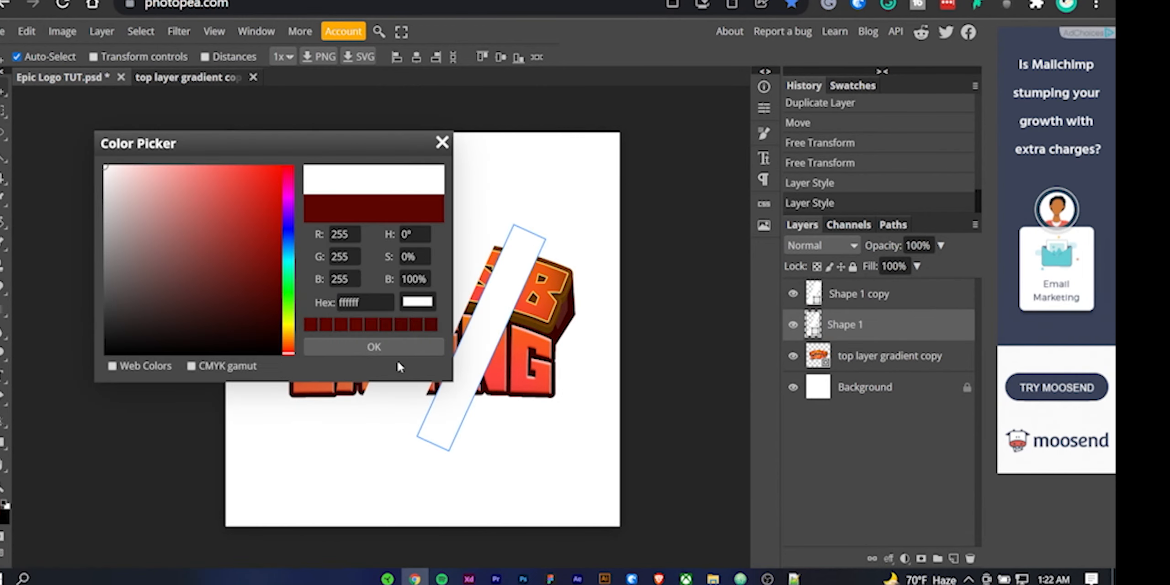
pyautogui.click(397, 342)
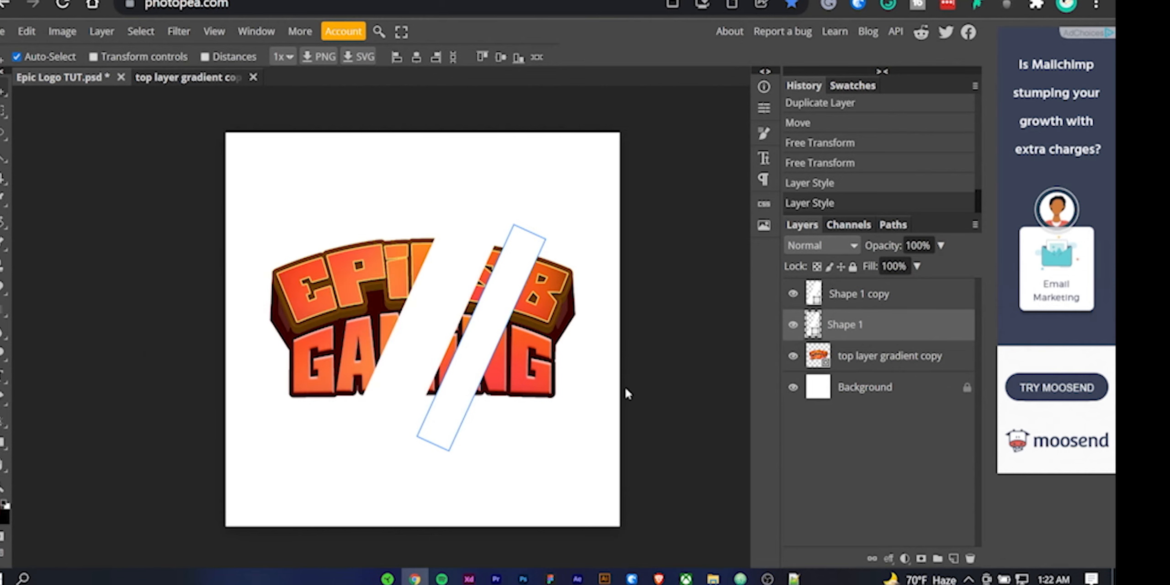
# - Apply clipping masks to Shape 1 and Shape 1 copy so both bars are confined to the logo
pyautogui.rightClick(903, 338)
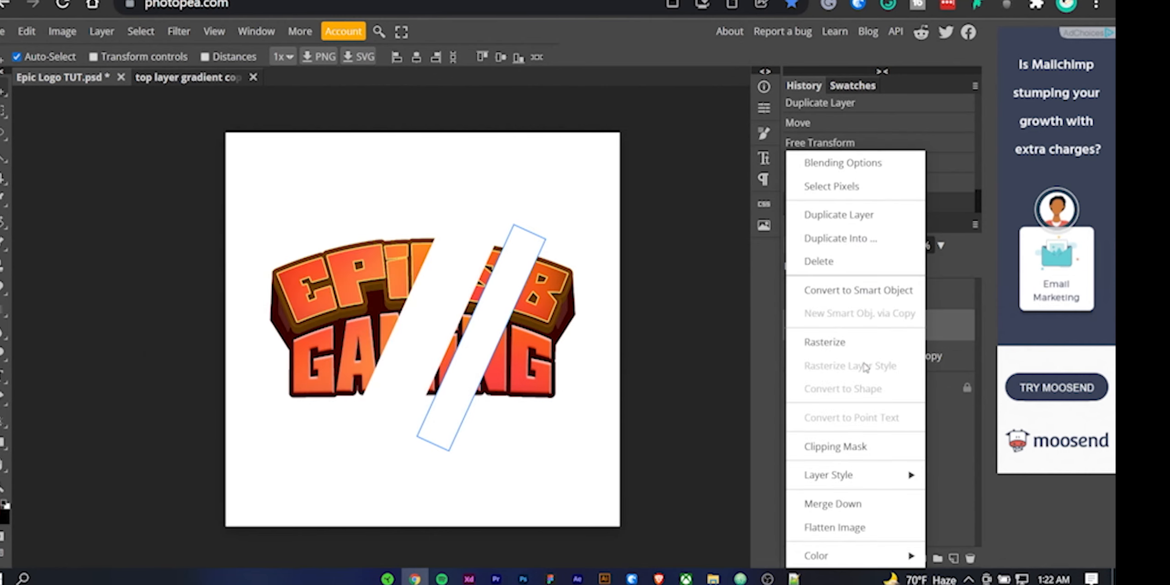
pyautogui.click(849, 452)
pyautogui.click(924, 299)
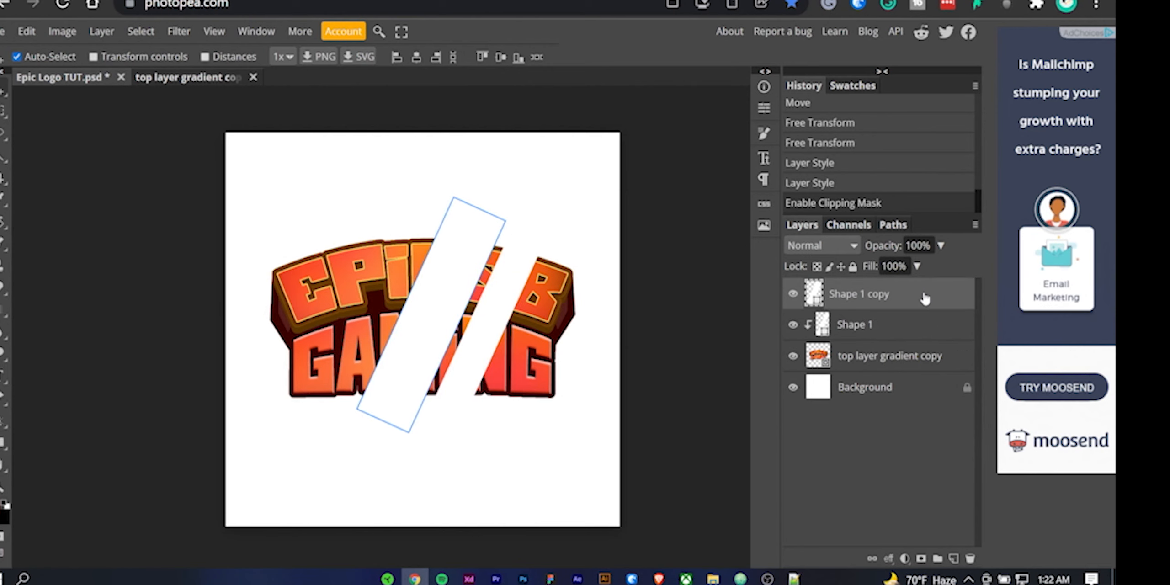
pyautogui.rightClick(924, 307)
pyautogui.click(854, 446)
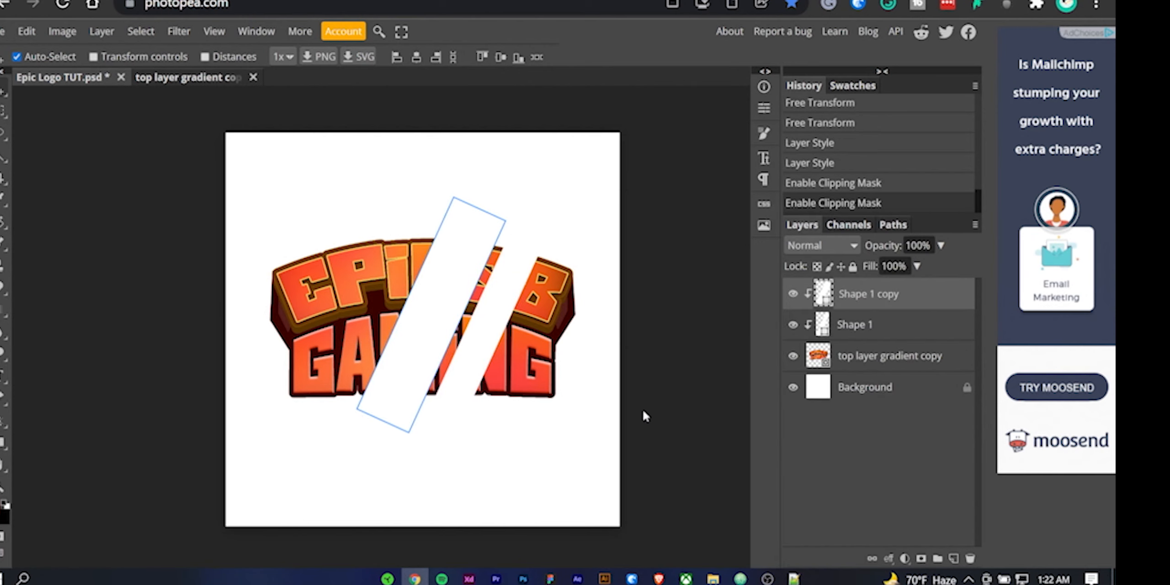
# - Set the blend mode of both white bars, Shape 1 and Shape 1 copy, to Overlay
pyautogui.click(579, 396)
pyautogui.hotkey('ctrl', '+')
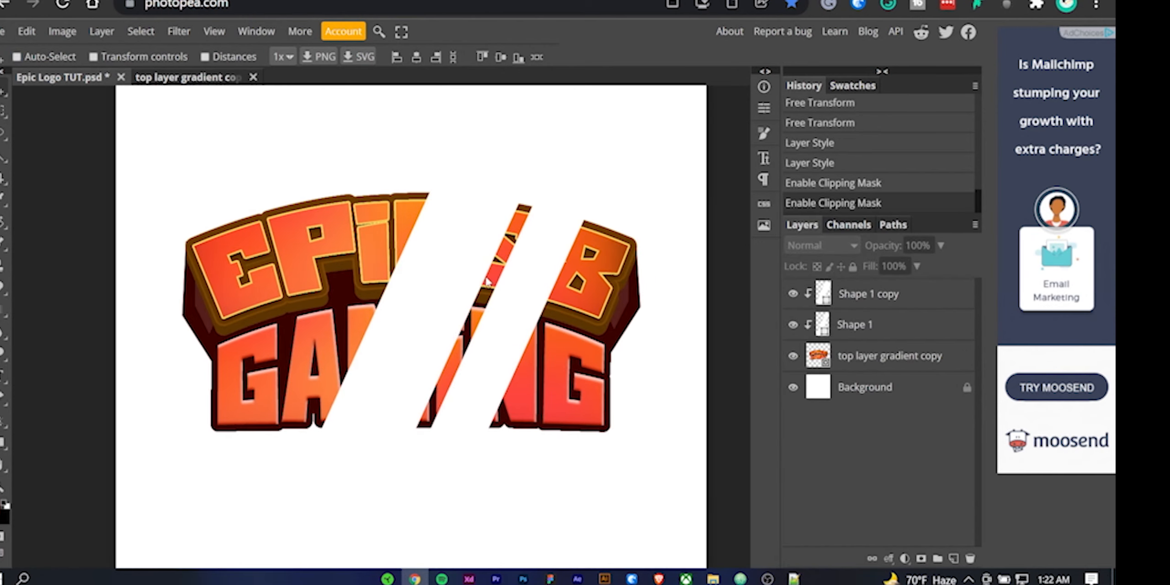
pyautogui.click(942, 329)
pyautogui.click(797, 243)
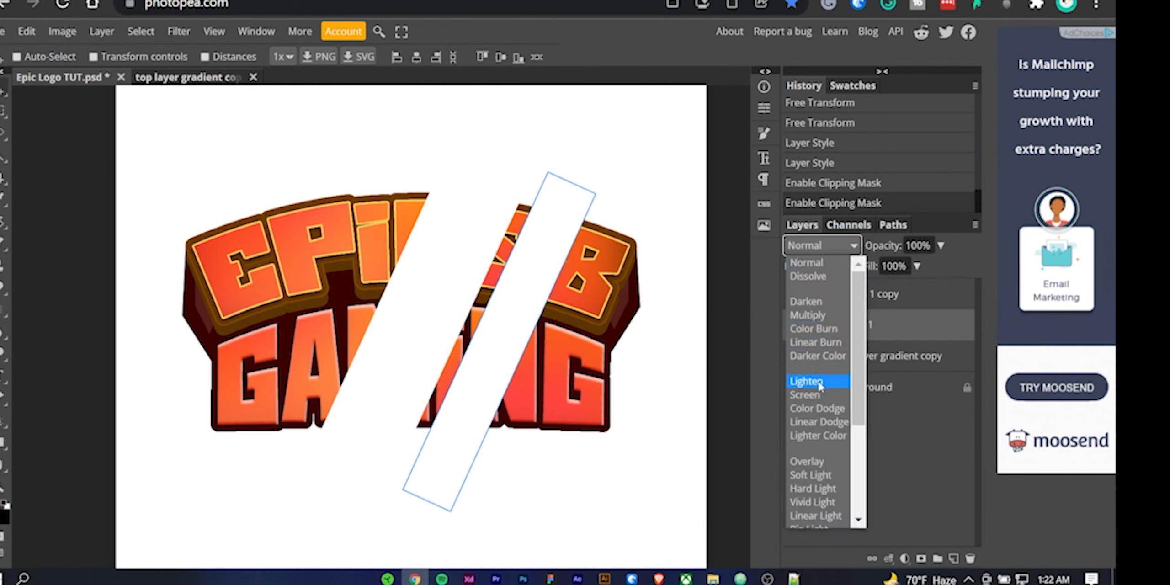
pyautogui.click(815, 461)
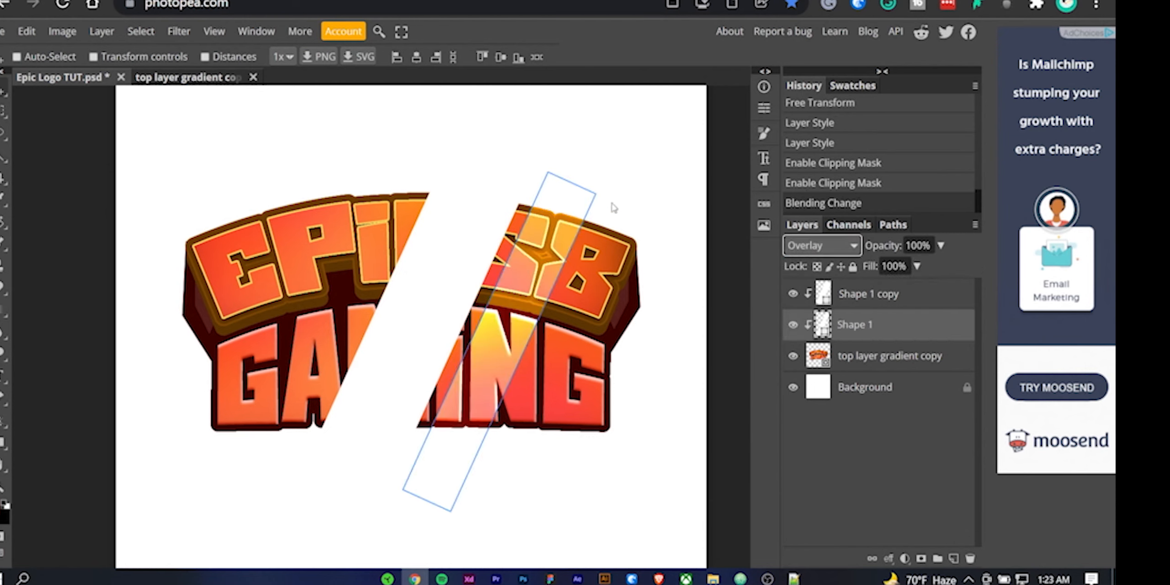
pyautogui.click(919, 302)
pyautogui.click(820, 245)
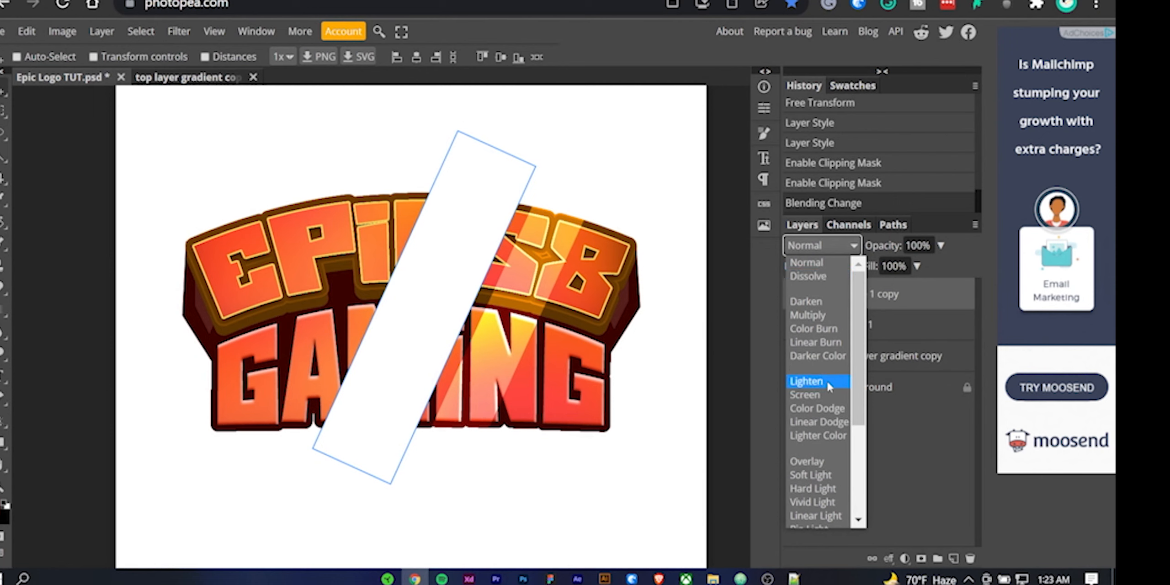
pyautogui.click(826, 461)
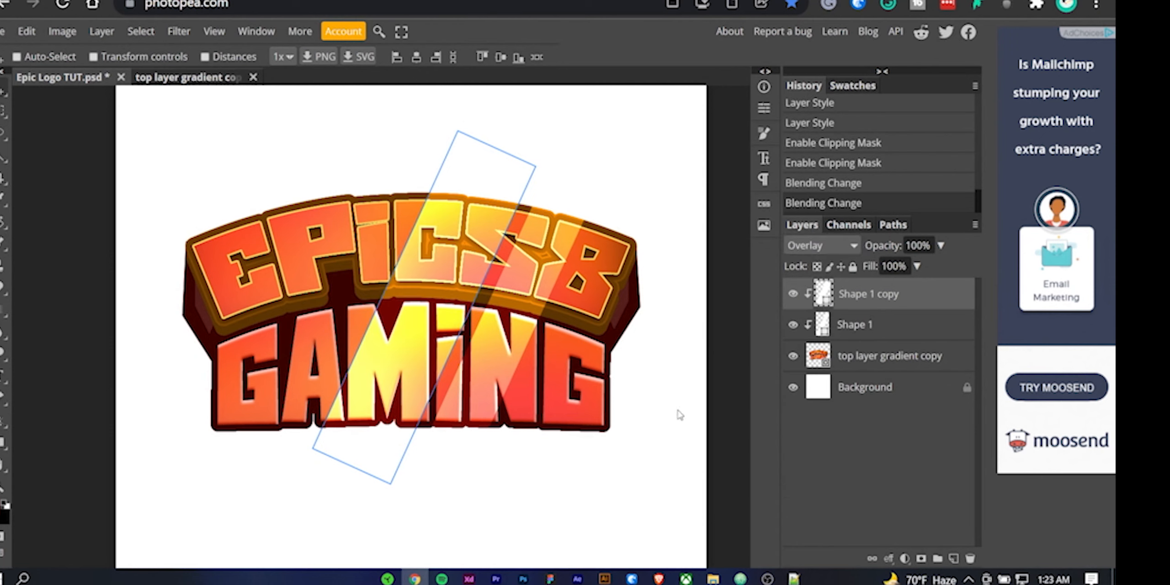
pyautogui.click(907, 356)
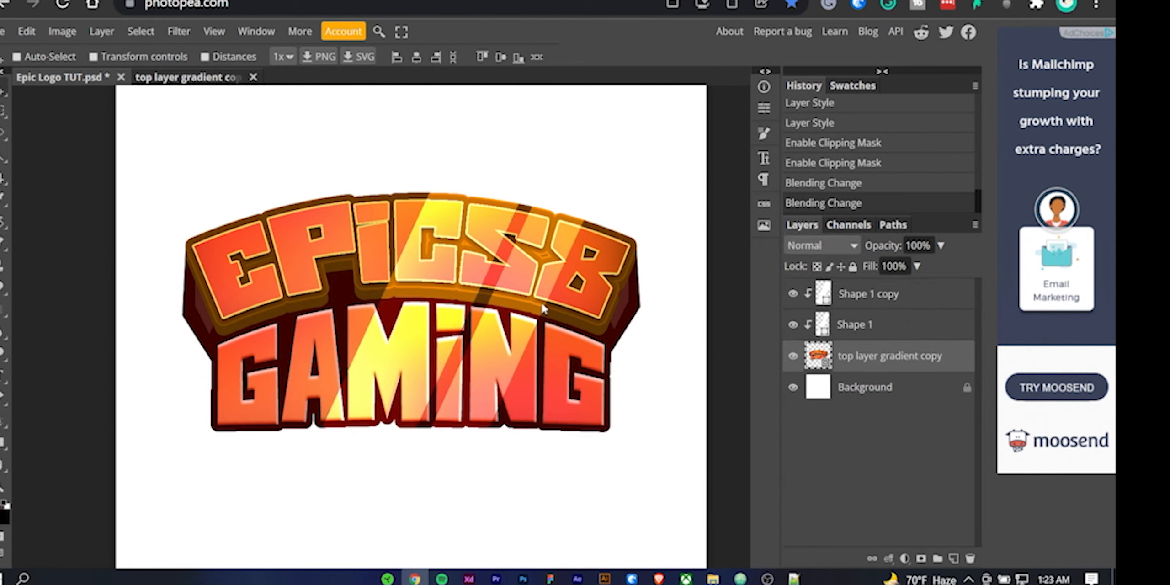
# - Lower the opacity of both highlight bars, setting Shape 1 to 41%
pyautogui.click(905, 325)
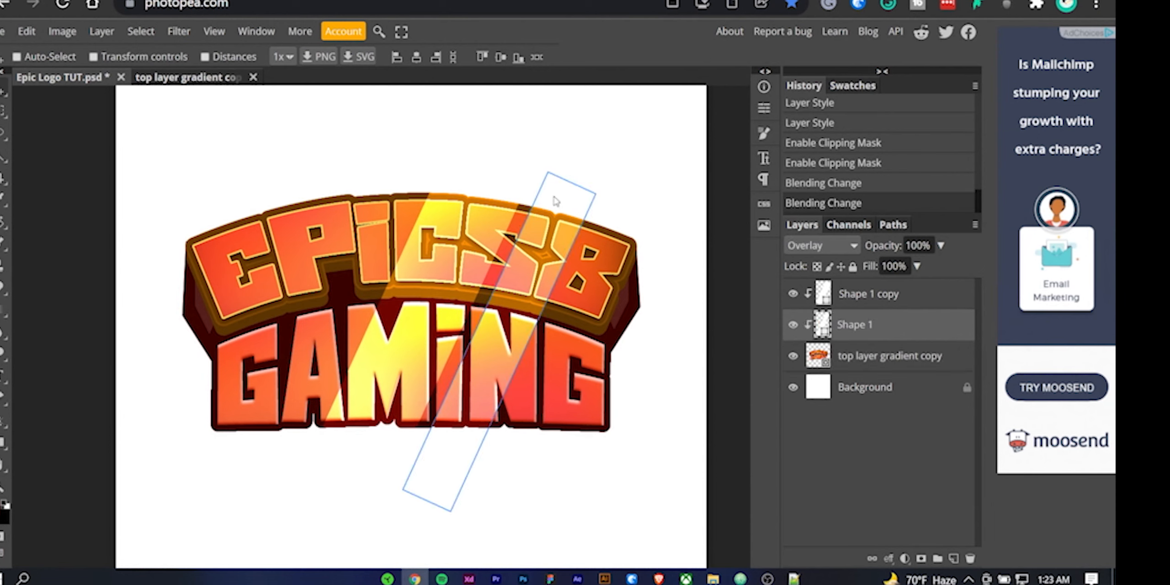
pyautogui.click(918, 246)
pyautogui.moveTo(902, 246); pyautogui.dragTo(841, 245)
pyautogui.click(919, 248)
pyautogui.click(702, 402)
pyautogui.click(920, 359)
pyautogui.click(902, 324)
pyautogui.click(889, 294)
pyautogui.click(868, 246)
pyautogui.click(859, 325)
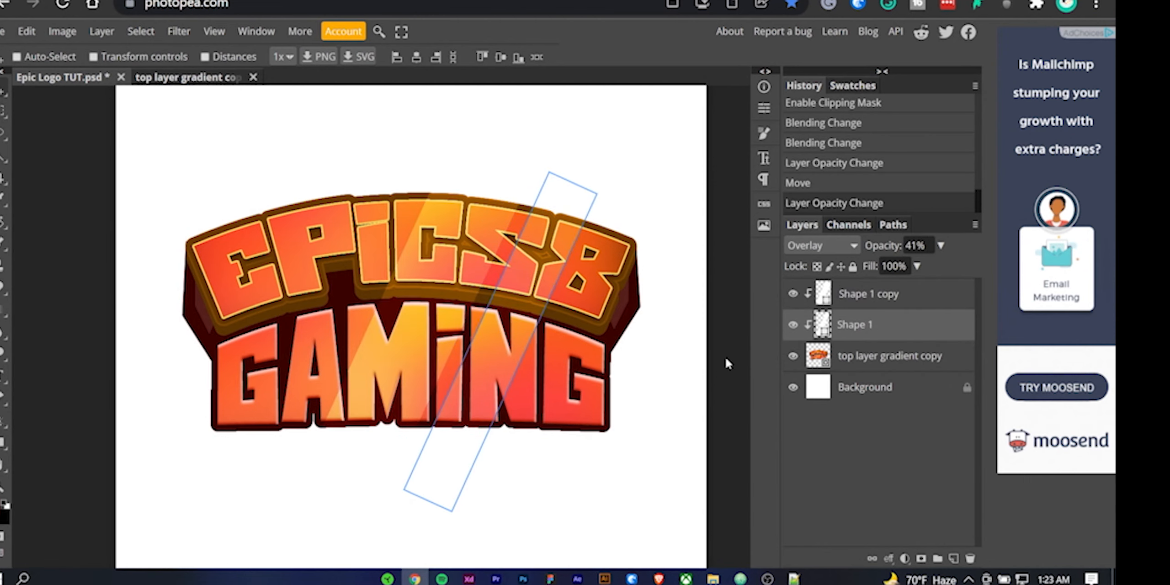
# - Compare the logo with and without each diagonal highlight by toggling the two bar layers' visibility
pyautogui.click(869, 355)
pyautogui.scroll(-2, 629, 423)
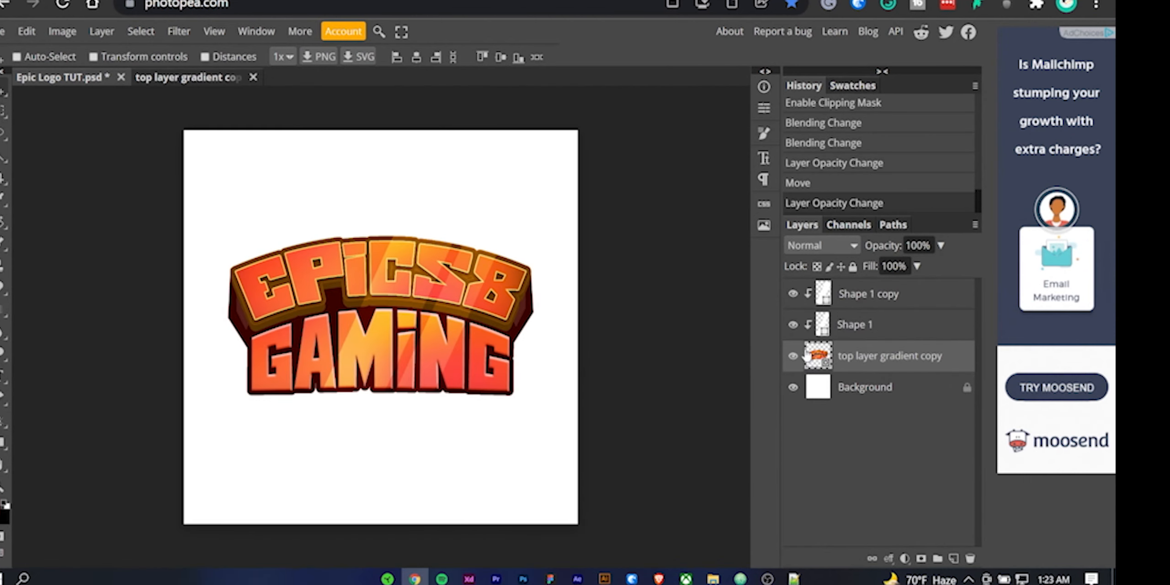
pyautogui.click(792, 324)
pyautogui.click(793, 324)
pyautogui.click(793, 294)
pyautogui.click(793, 294)
# - Add a layer for a curved Overlay highlight and adjust the shape's anchor points so its edge sweeps across the E, P and i
pyautogui.click(953, 557)
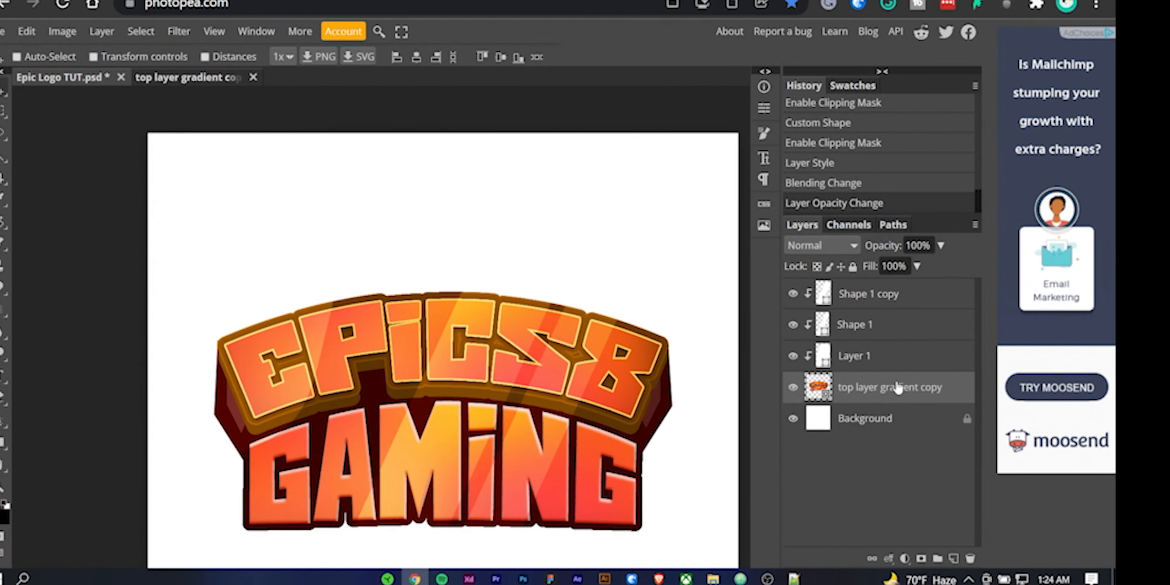
pyautogui.click(859, 356)
pyautogui.click(3, 419)
pyautogui.moveTo(332, 280); pyautogui.dragTo(389, 272)
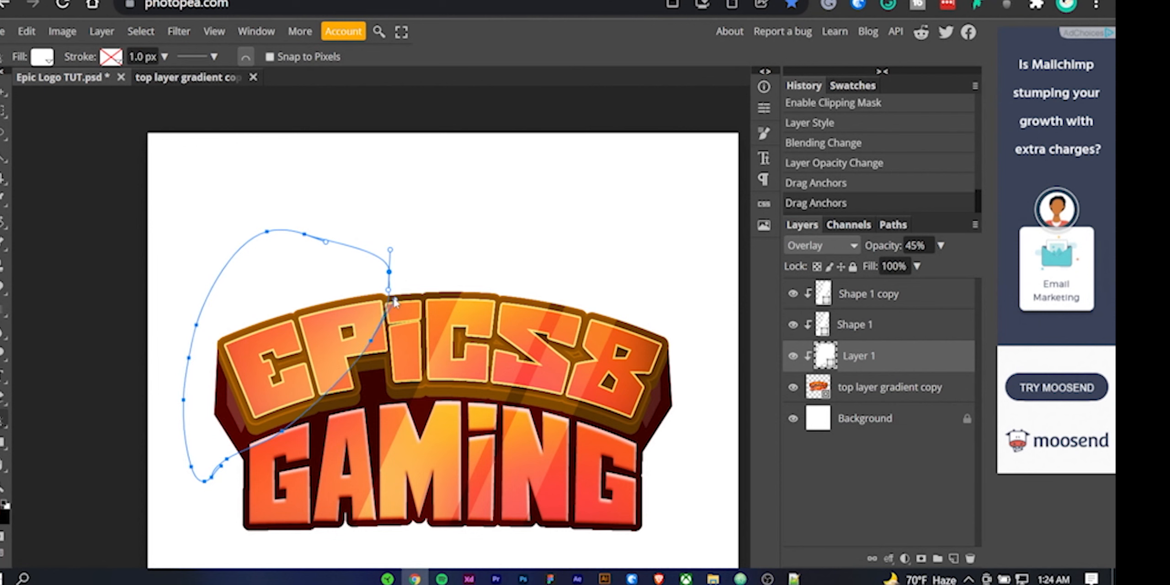
pyautogui.moveTo(338, 380); pyautogui.dragTo(380, 371)
pyautogui.moveTo(389, 272); pyautogui.dragTo(392, 286)
pyautogui.hotkey('ctrl', '-')
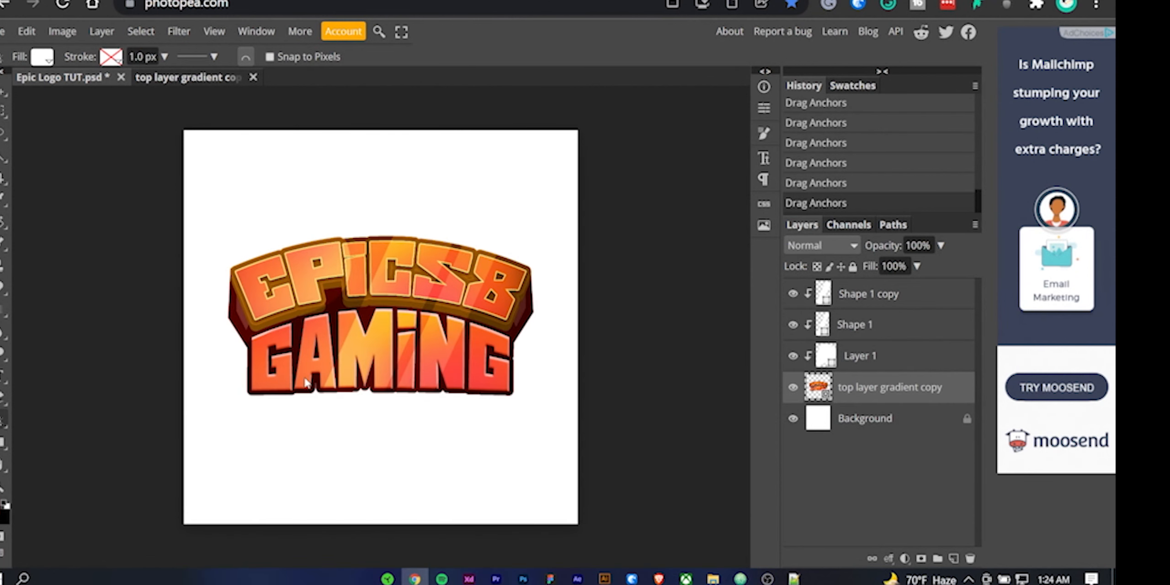
# - Inside the logo's smart object, draw a large circle over the E and P on Layer 3 and change its fill to orange
pyautogui.hotkey('ctrl', '+')
pyautogui.moveTo(592, 154); pyautogui.dragTo(616, 185)
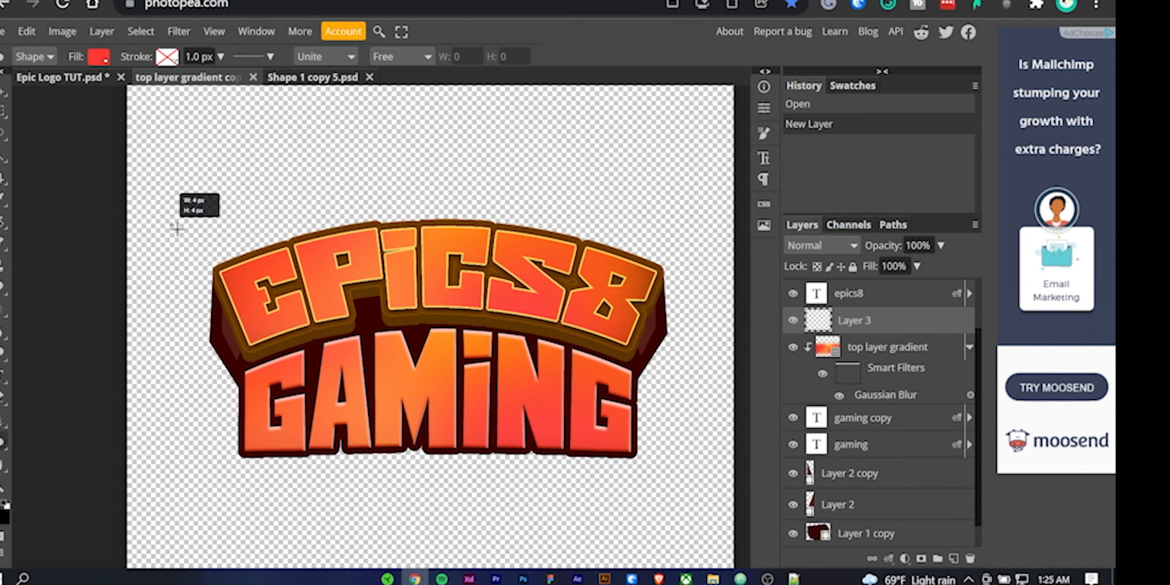
pyautogui.moveTo(170, 223); pyautogui.dragTo(364, 417)
pyautogui.click(96, 57)
pyautogui.click(128, 142)
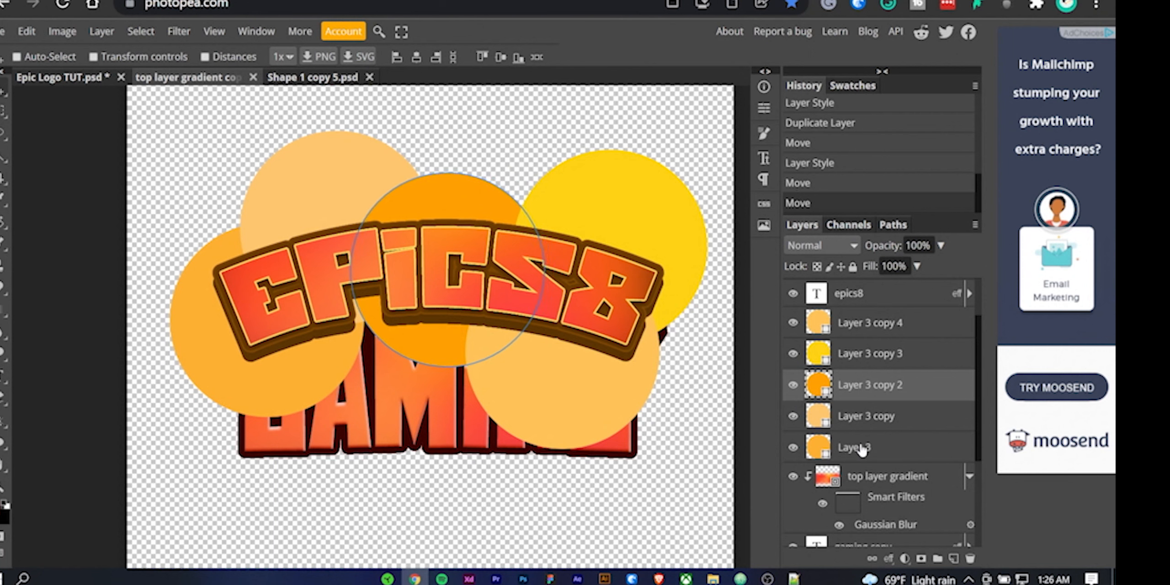
# - Combine the five coloured circle layers, from Layer 3 to Layer 3 copy 4, into a single smart object
pyautogui.click(862, 450)
pyautogui.keyDown('shift'); pyautogui.click(873, 322); pyautogui.keyUp('shift')
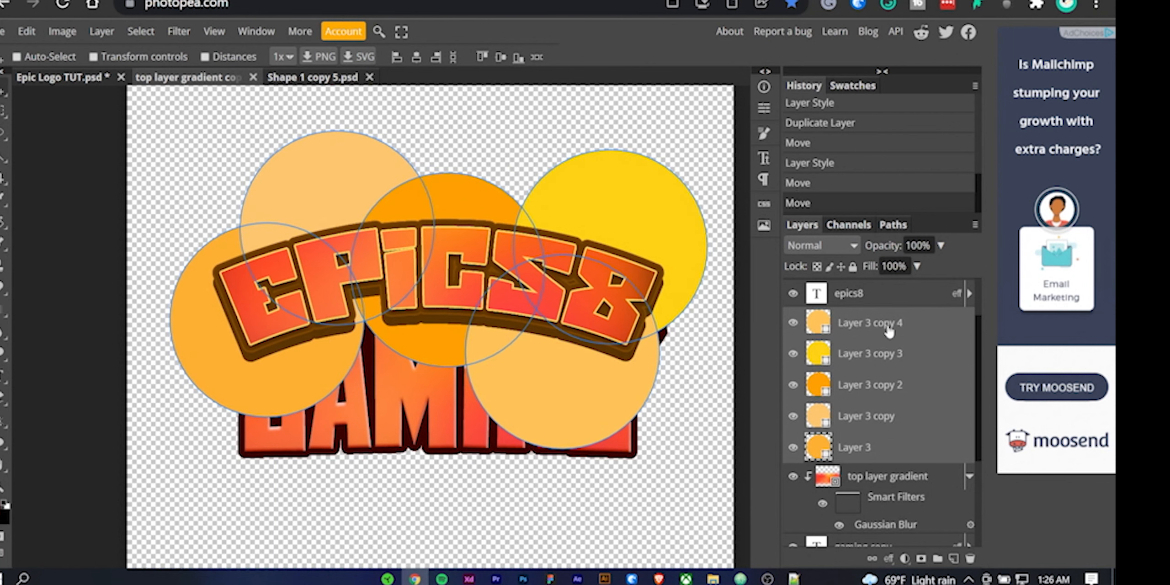
pyautogui.rightClick(874, 326)
pyautogui.click(835, 298)
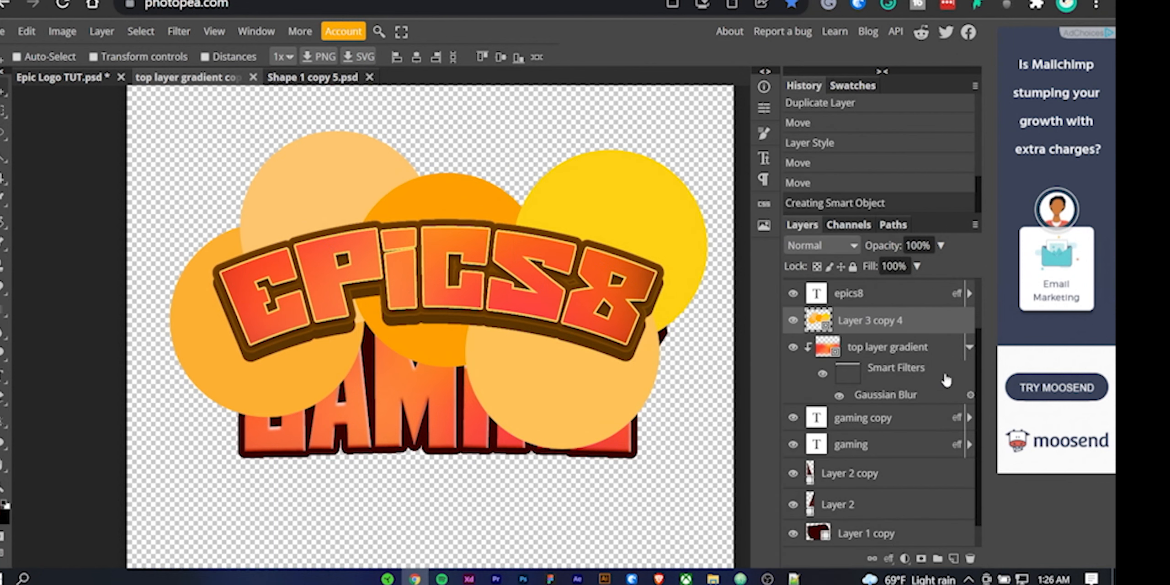
# - Clip the combined circles to the epics8 text, placing them directly above it and hiding the top layer gradient copy
pyautogui.click(935, 350)
pyautogui.click(793, 348)
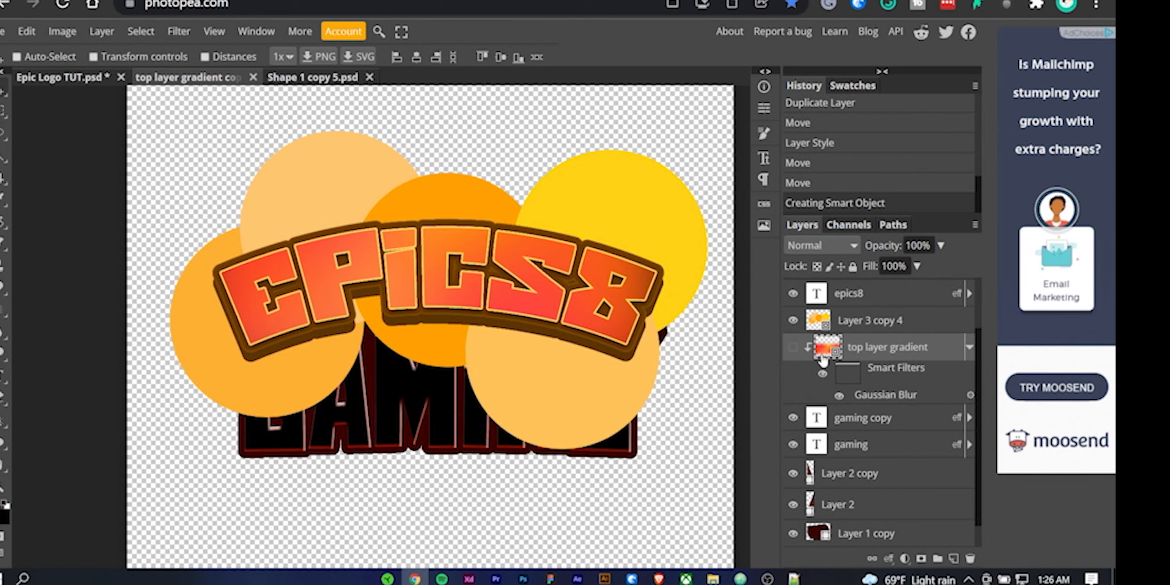
pyautogui.moveTo(914, 324)
pyautogui.mouseDown()
pyautogui.moveTo(927, 416)
pyautogui.moveTo(919, 344)
pyautogui.mouseUp()
pyautogui.scroll(2, 888, 405)
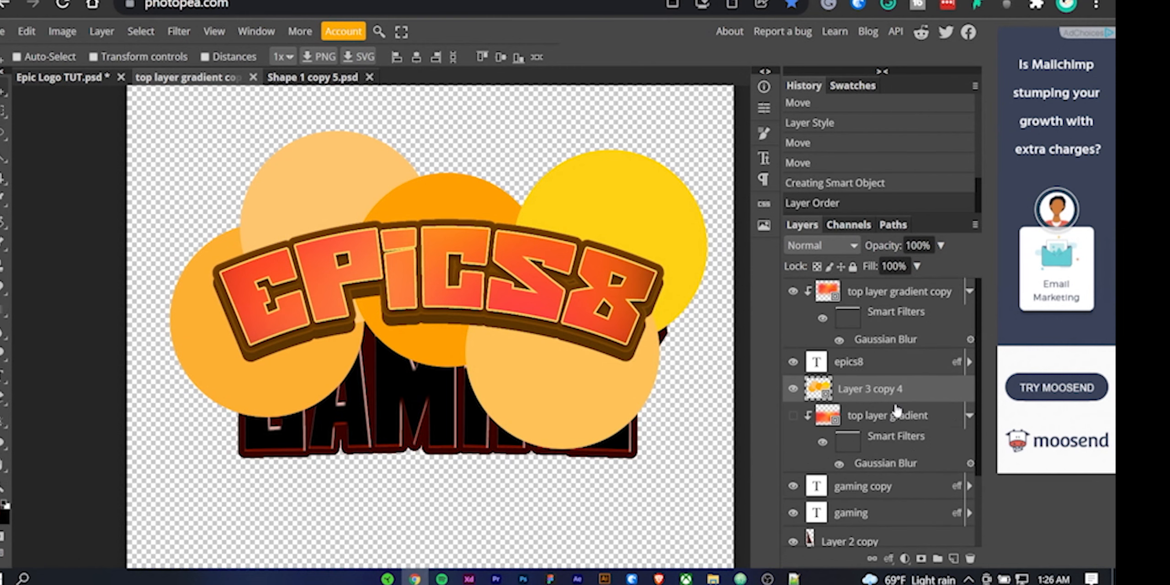
pyautogui.moveTo(895, 394); pyautogui.dragTo(892, 346)
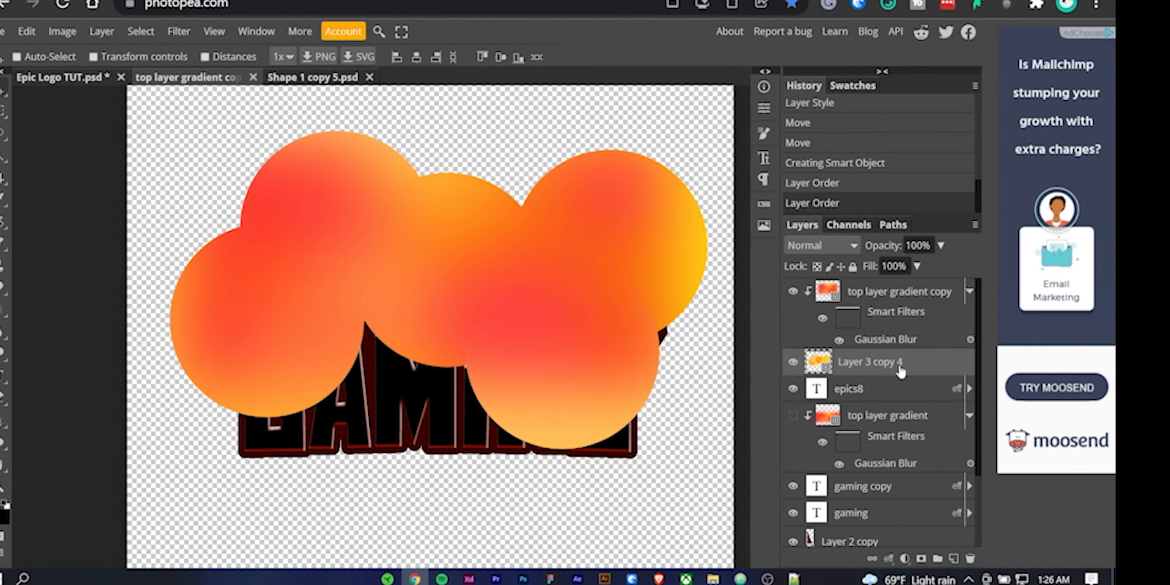
pyautogui.click(793, 291)
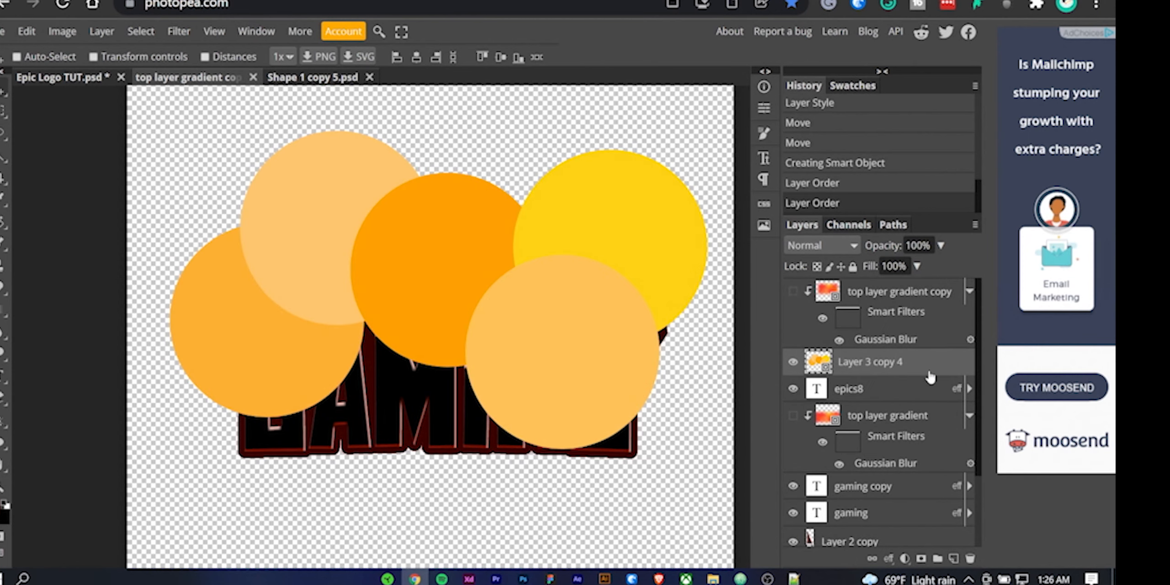
pyautogui.rightClick(946, 363)
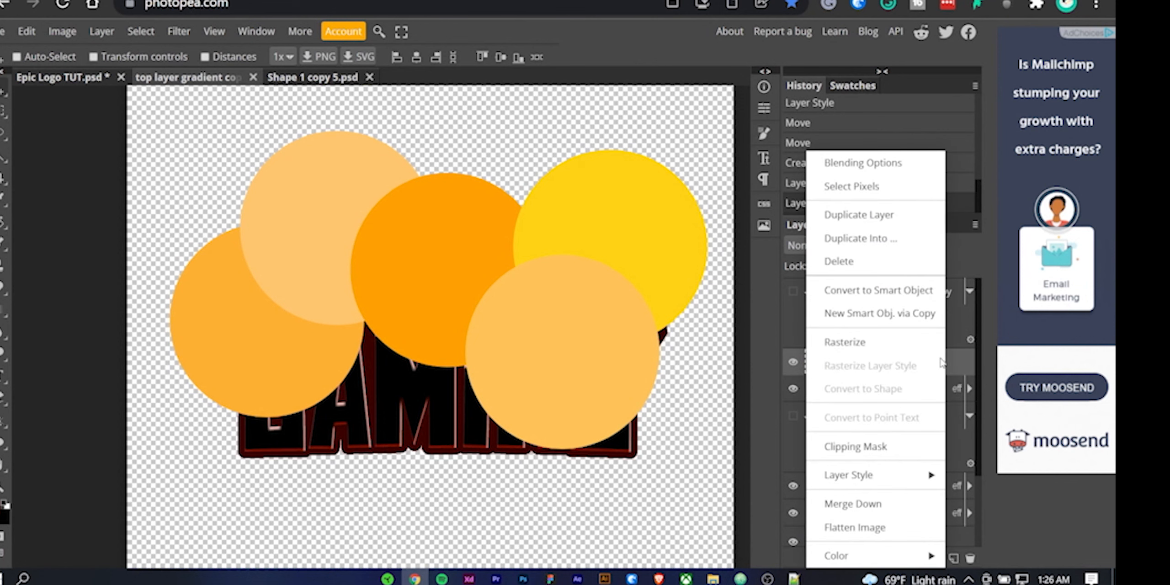
pyautogui.click(883, 443)
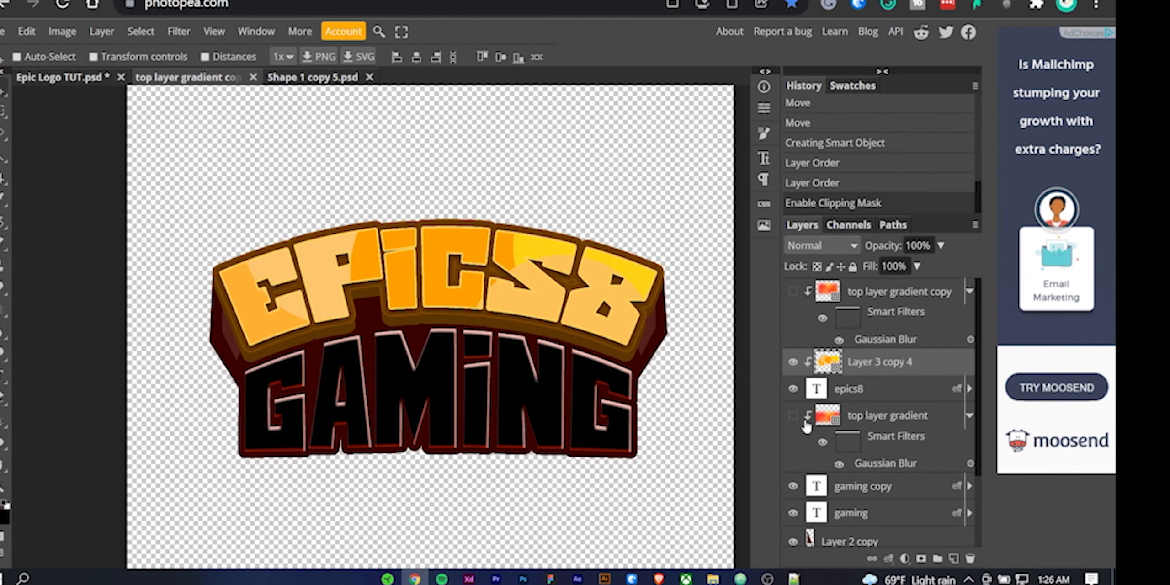
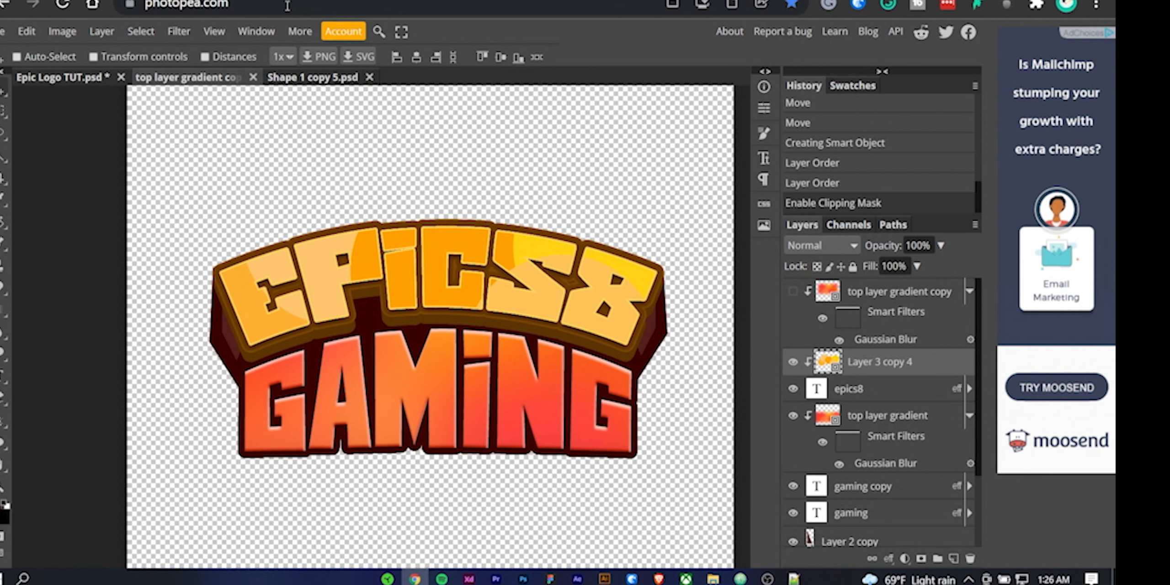
# - Apply a Gaussian Blur to the clipped circles so their colours blend across the word EPICS8
pyautogui.click(179, 31)
pyautogui.moveTo(219, 180)
pyautogui.click(355, 272)
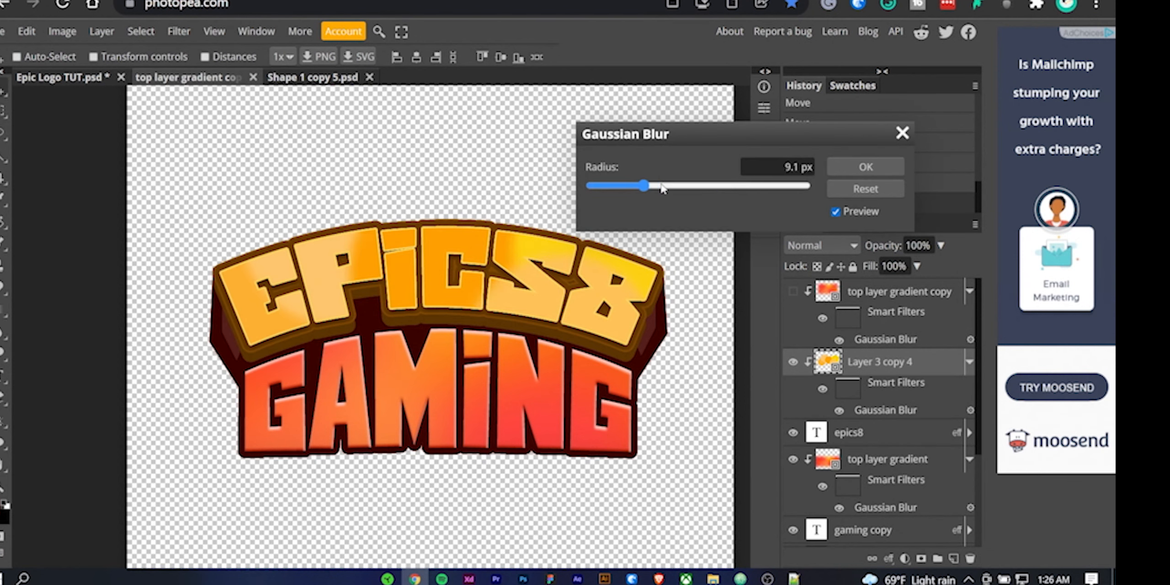
pyautogui.moveTo(658, 186)
pyautogui.mouseDown()
pyautogui.moveTo(638, 186)
pyautogui.moveTo(656, 185)
pyautogui.mouseUp()
pyautogui.click(858, 169)
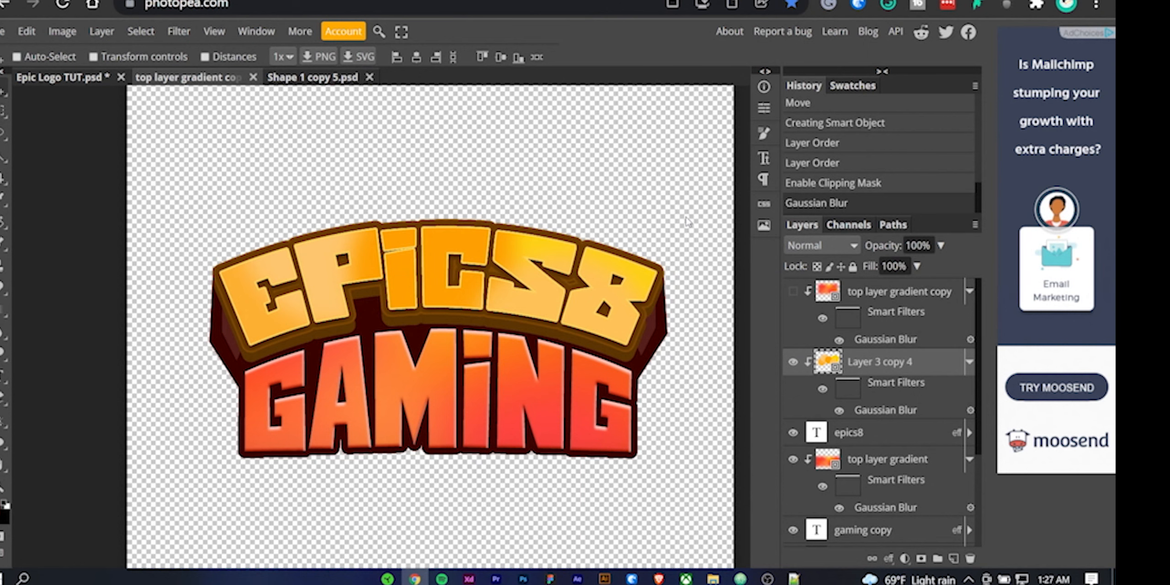
# - Save the edited logo smart object and return to the Epic Logo TUT.psd document
pyautogui.hotkey('ctrl', 's')
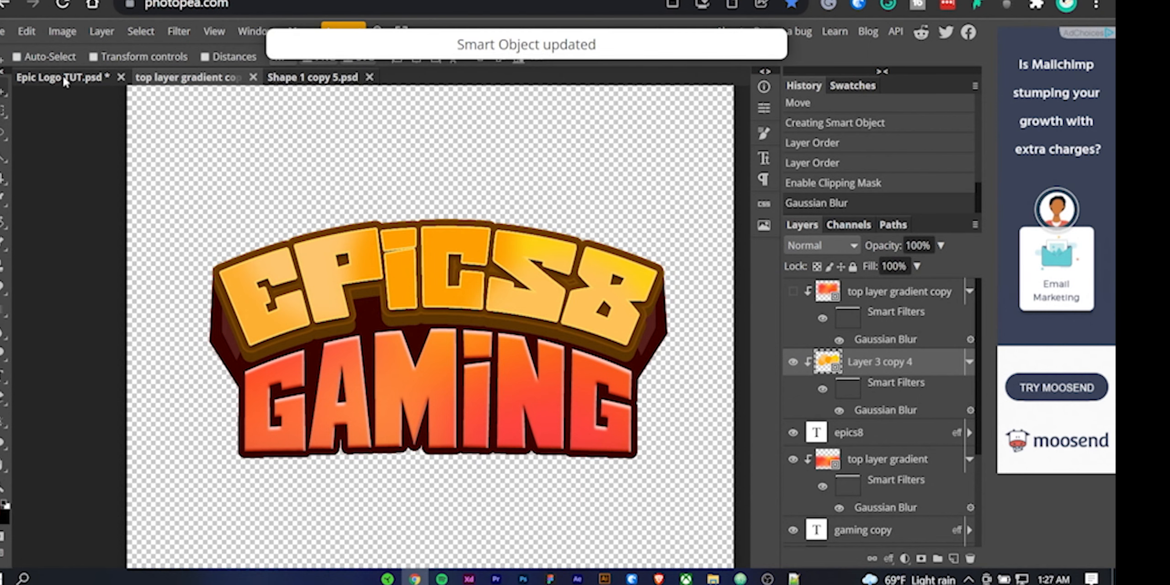
pyautogui.click(63, 75)
pyautogui.hotkey('ctrl', '-')
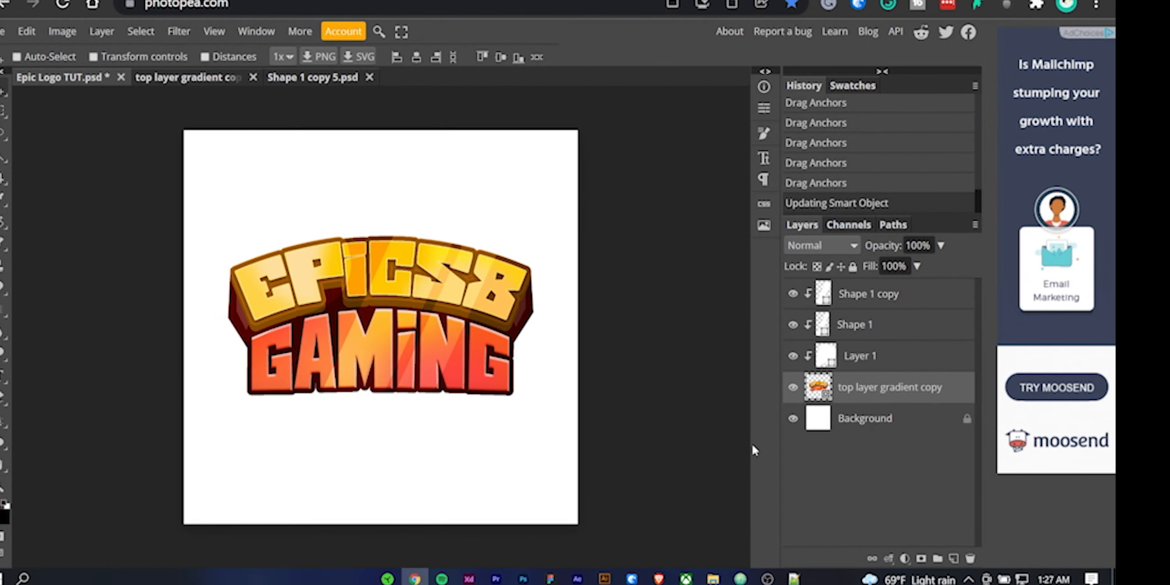
# - Unlock the Background layer and give it a Gradient Overlay with red ends and a light salmon middle
pyautogui.click(921, 429)
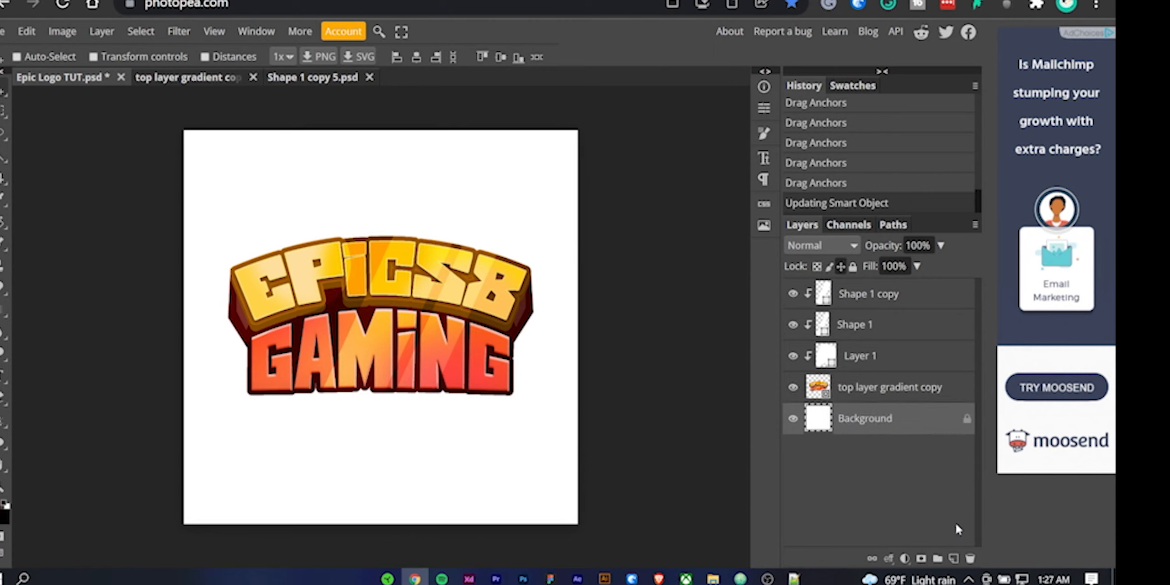
pyautogui.click(967, 421)
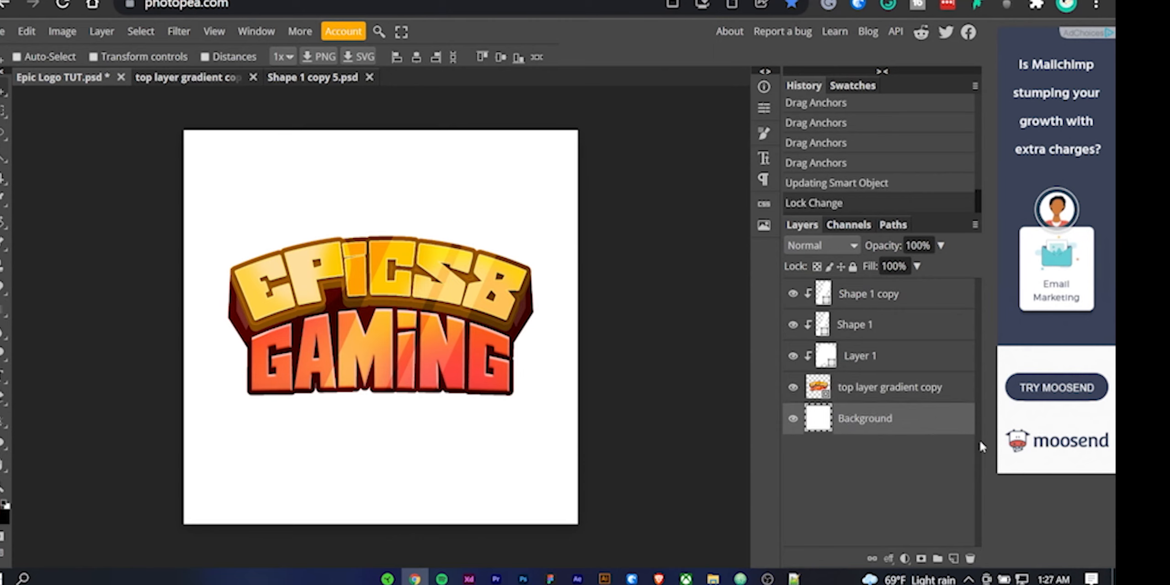
pyautogui.doubleClick(960, 423)
pyautogui.click(675, 300)
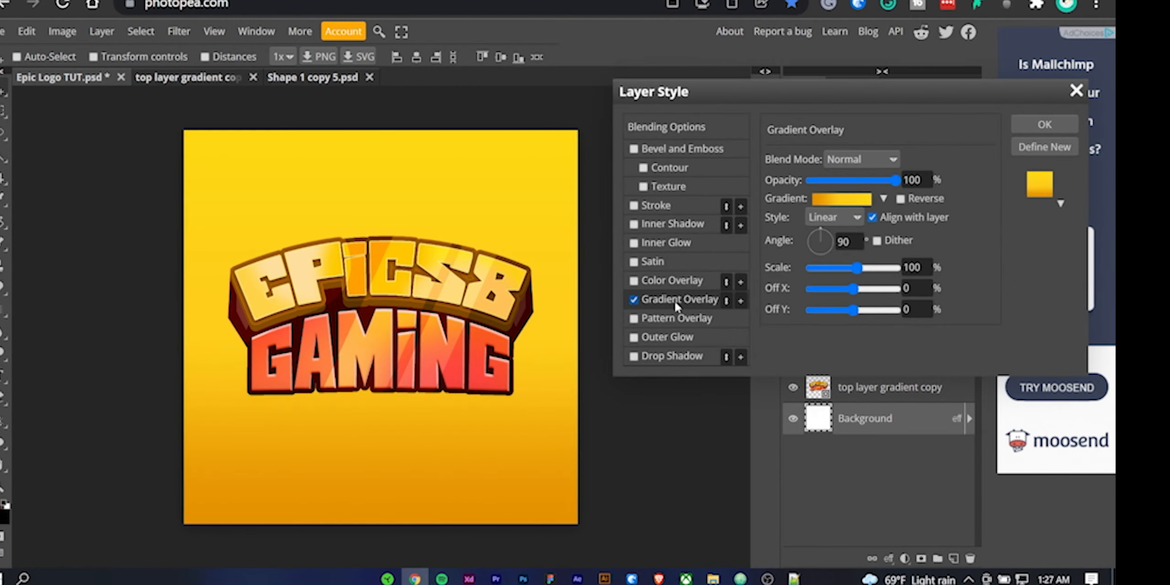
pyautogui.click(841, 198)
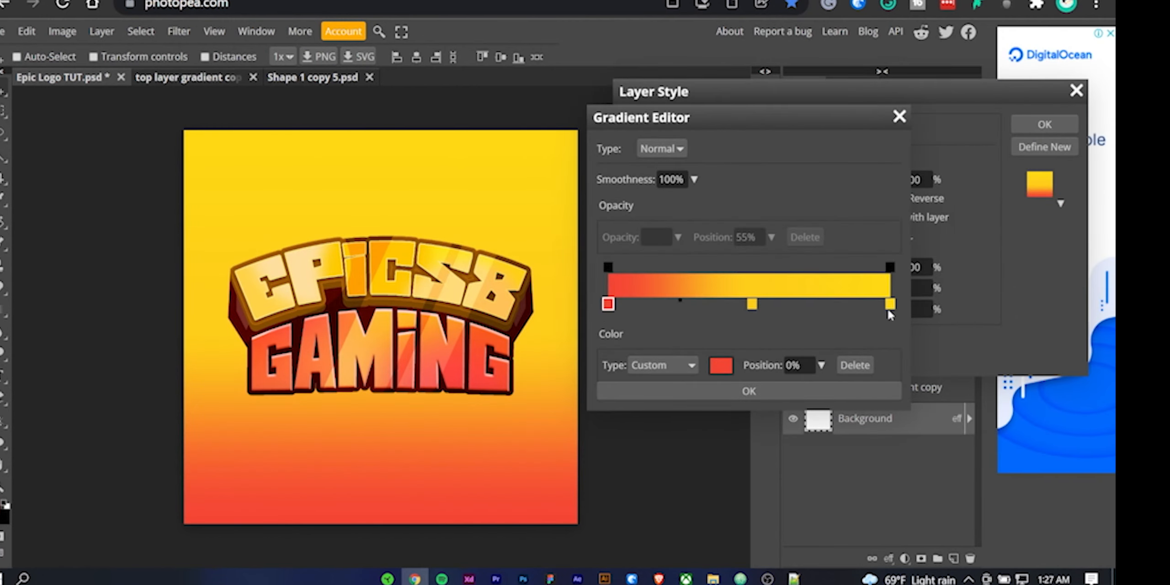
pyautogui.click(721, 366)
pyautogui.click(248, 171)
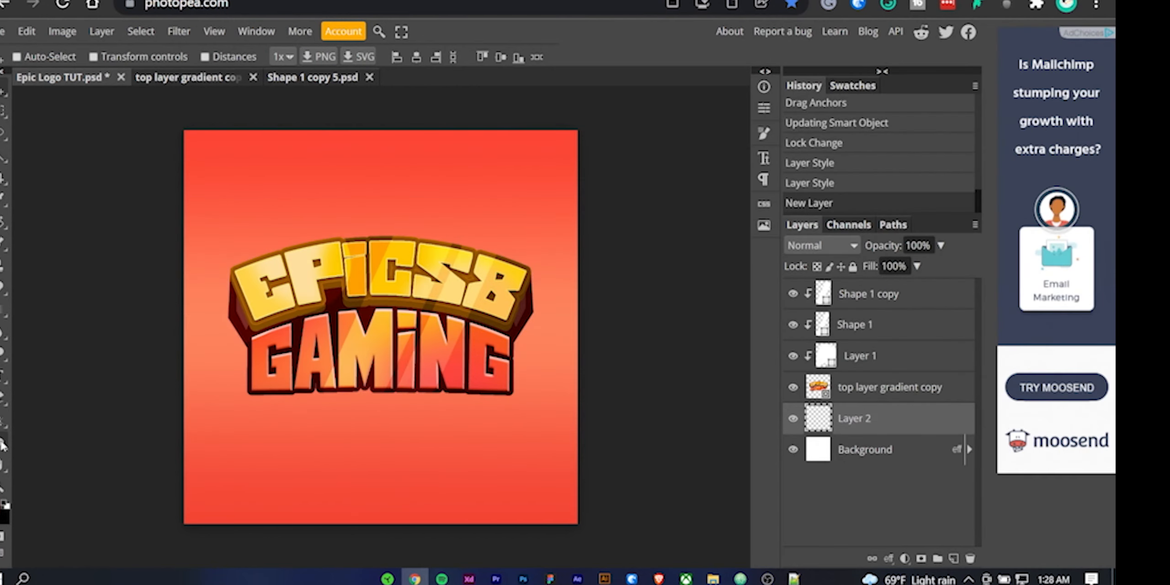
# - Draw a large circle behind the logo's centre on Layer 2 and set its fill to pale peach ffceba
pyautogui.press('u')
pyautogui.moveTo(273, 213)
pyautogui.mouseDown()
pyautogui.moveTo(491, 412)
pyautogui.moveTo(487, 427)
pyautogui.mouseUp()
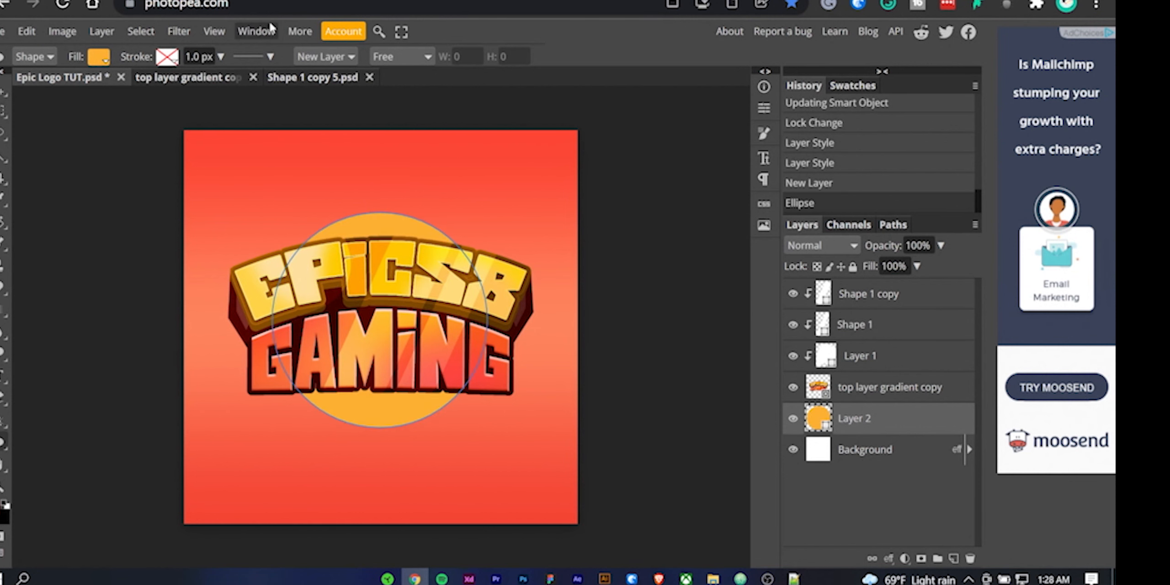
pyautogui.click(179, 31)
pyautogui.moveTo(188, 180)
pyautogui.click(924, 438)
pyautogui.doubleClick(826, 429)
pyautogui.moveTo(281, 142); pyautogui.dragTo(753, 130)
pyautogui.click(772, 333)
pyautogui.moveTo(681, 156); pyautogui.dragTo(636, 149)
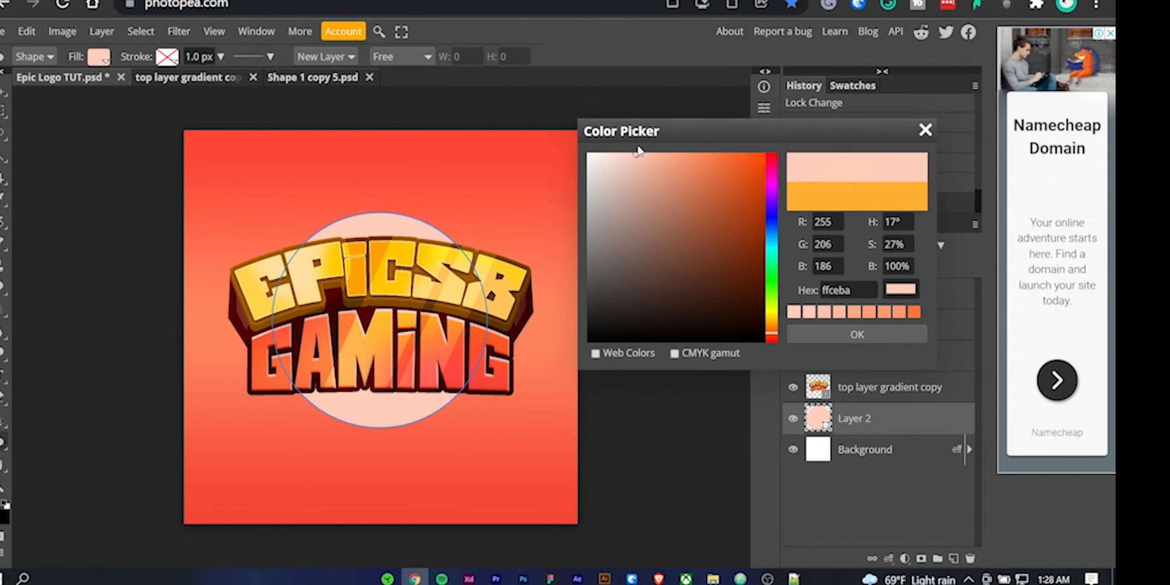
pyautogui.click(856, 334)
# - Rasterize the peach circle on Layer 2 and apply a Gaussian Blur to turn it into a soft glow
pyautogui.rightClick(934, 418)
pyautogui.click(827, 342)
pyautogui.click(179, 31)
pyautogui.moveTo(228, 180)
pyautogui.click(349, 251)
pyautogui.moveTo(631, 185); pyautogui.dragTo(724, 201)
pyautogui.press('Return')
# - Duplicate the logo, place one copy beneath Layer 2, and enlarge it to about 171%, centred behind the main logo
pyautogui.click(916, 405)
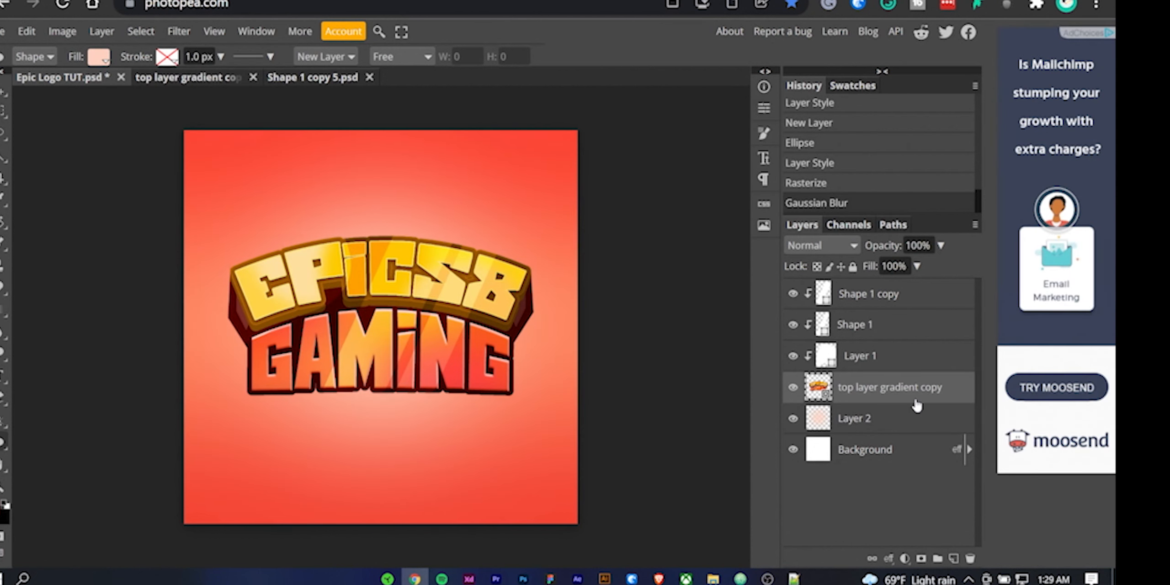
pyautogui.hotkey('ctrl', 'j')
pyautogui.moveTo(916, 405); pyautogui.dragTo(966, 473)
pyautogui.hotkey('ctrl', 't')
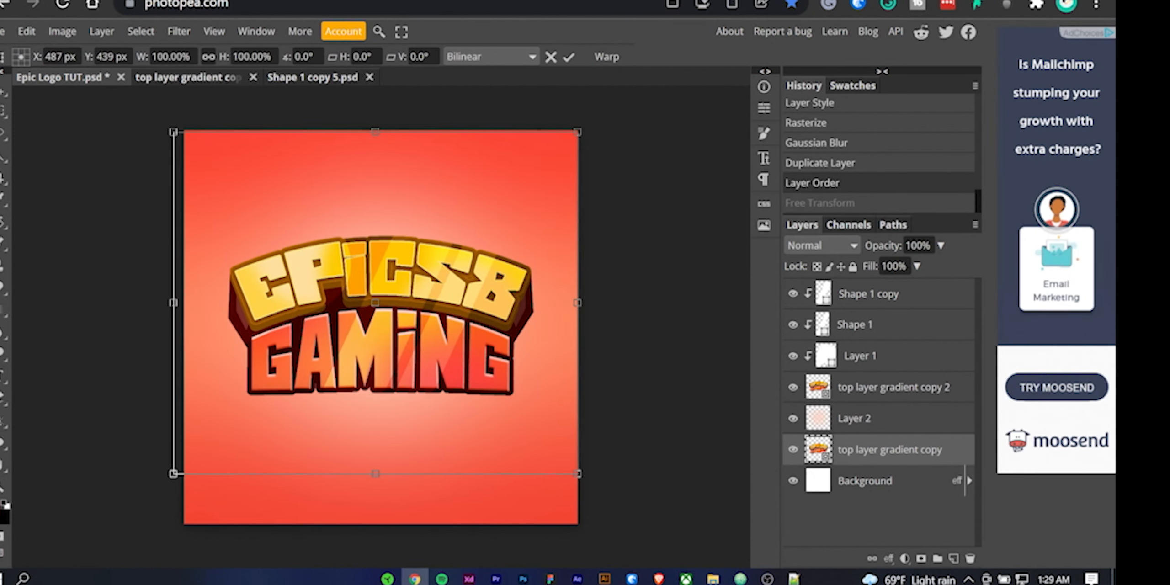
pyautogui.moveTo(578, 474); pyautogui.dragTo(658, 576)
pyautogui.moveTo(553, 416); pyautogui.dragTo(445, 306)
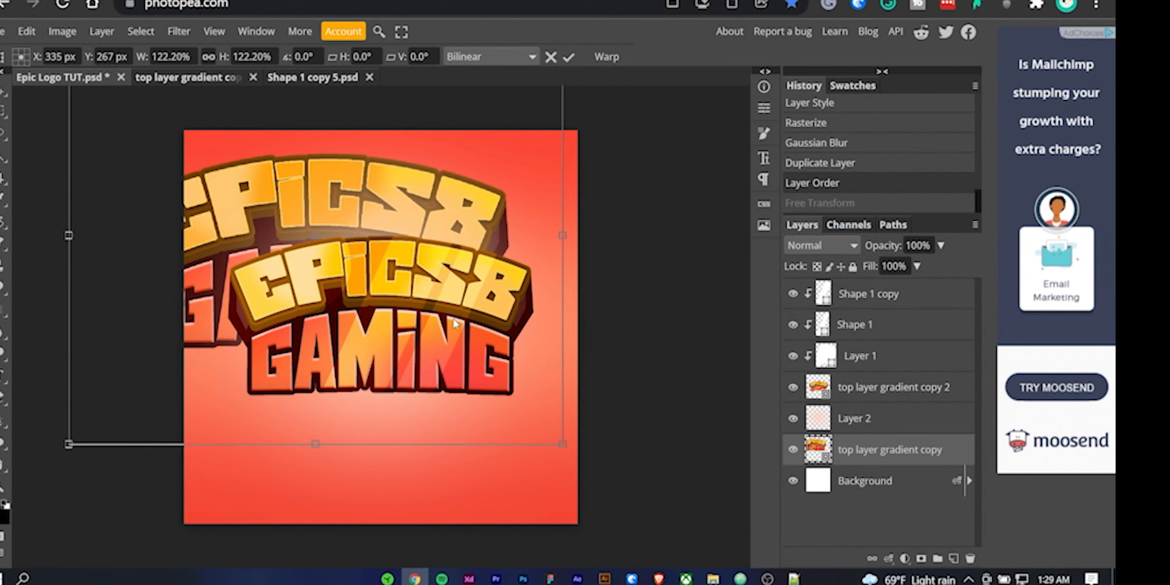
pyautogui.moveTo(563, 444); pyautogui.dragTo(760, 582)
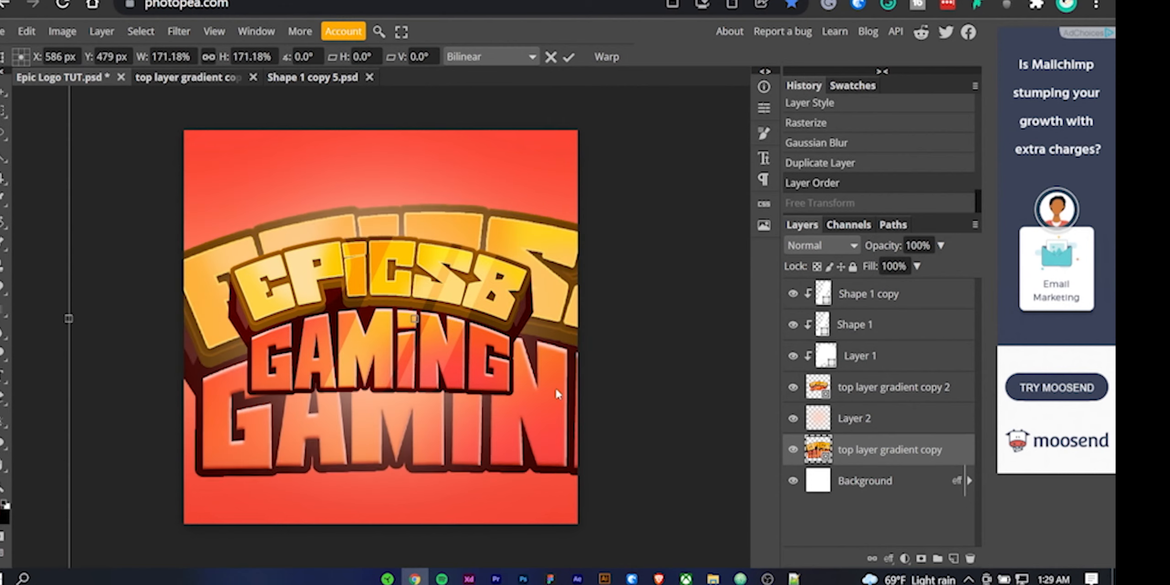
pyautogui.moveTo(558, 392); pyautogui.dragTo(524, 369)
pyautogui.press('Return')
# - Fade the enlarged background logo to about 23% opacity and soften it with a Gaussian Blur
pyautogui.click(941, 245)
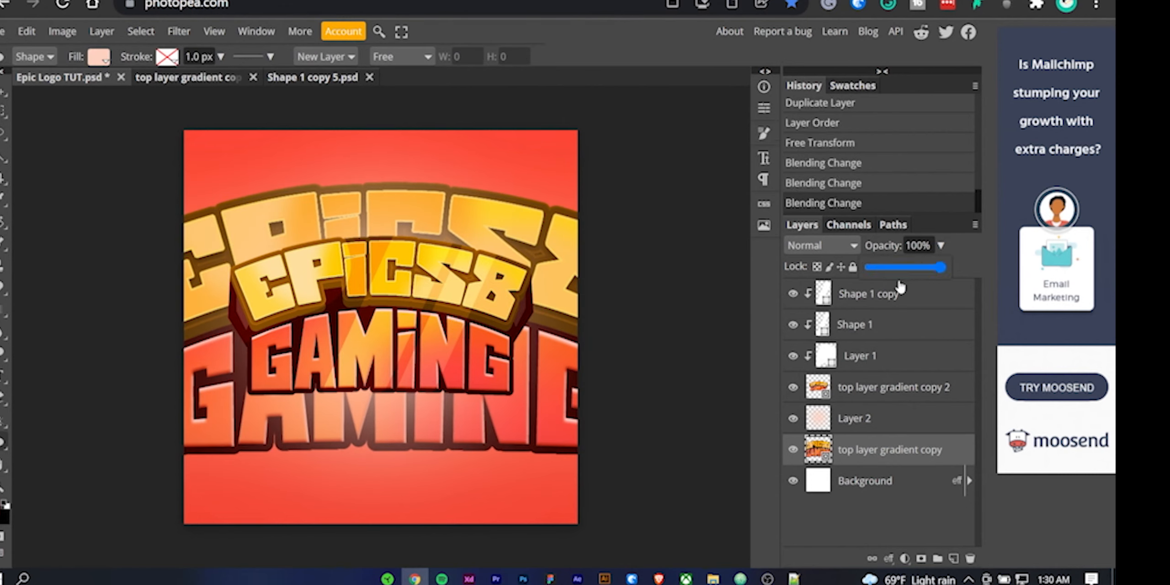
pyautogui.moveTo(899, 287); pyautogui.dragTo(883, 273)
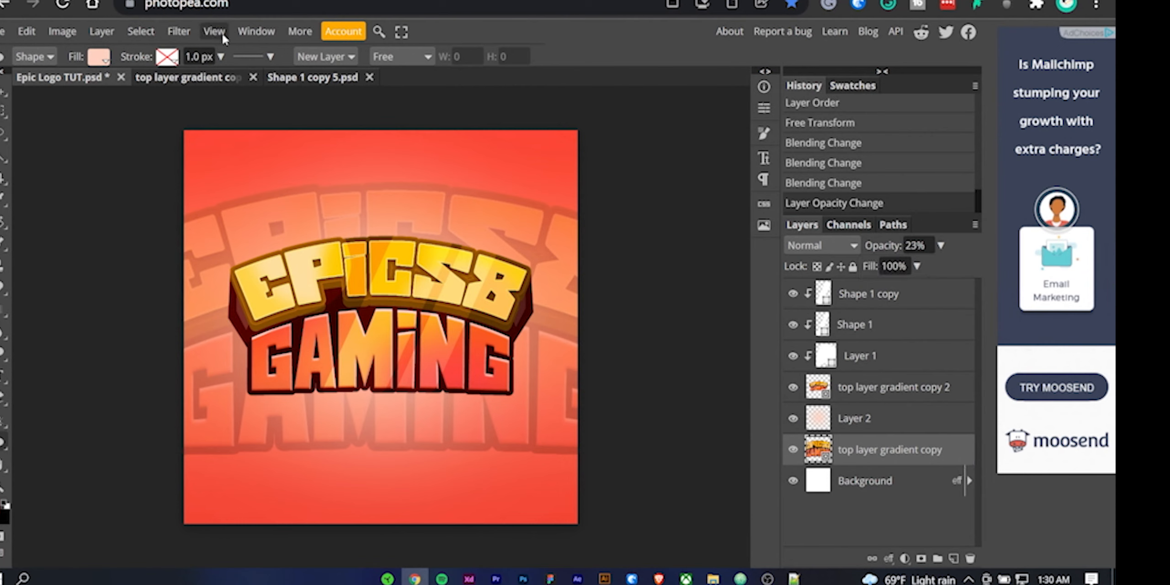
pyautogui.click(179, 31)
pyautogui.moveTo(239, 183)
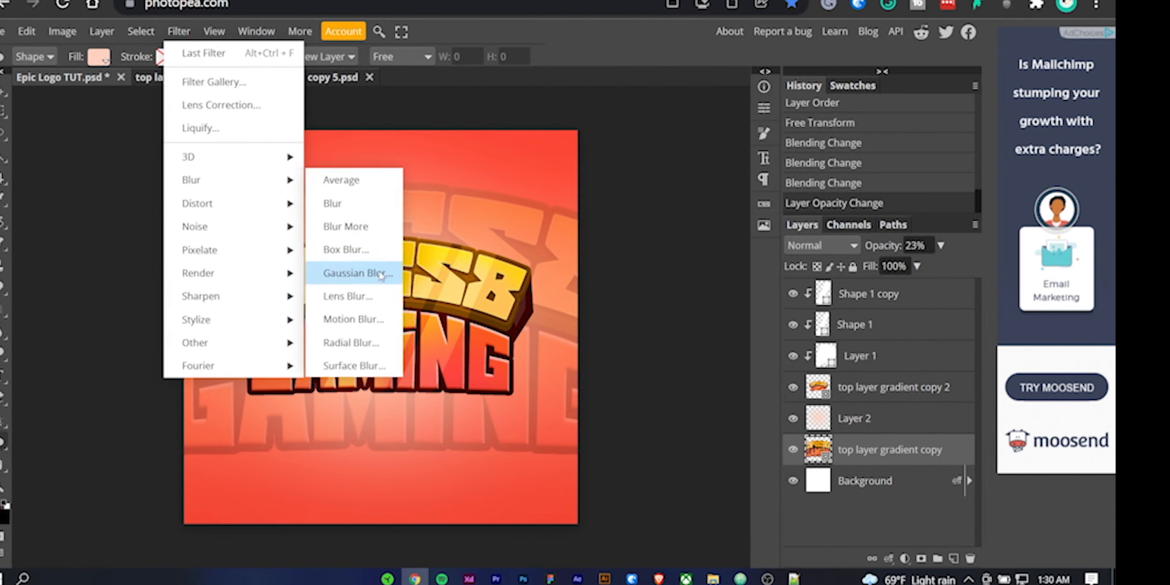
pyautogui.click(379, 274)
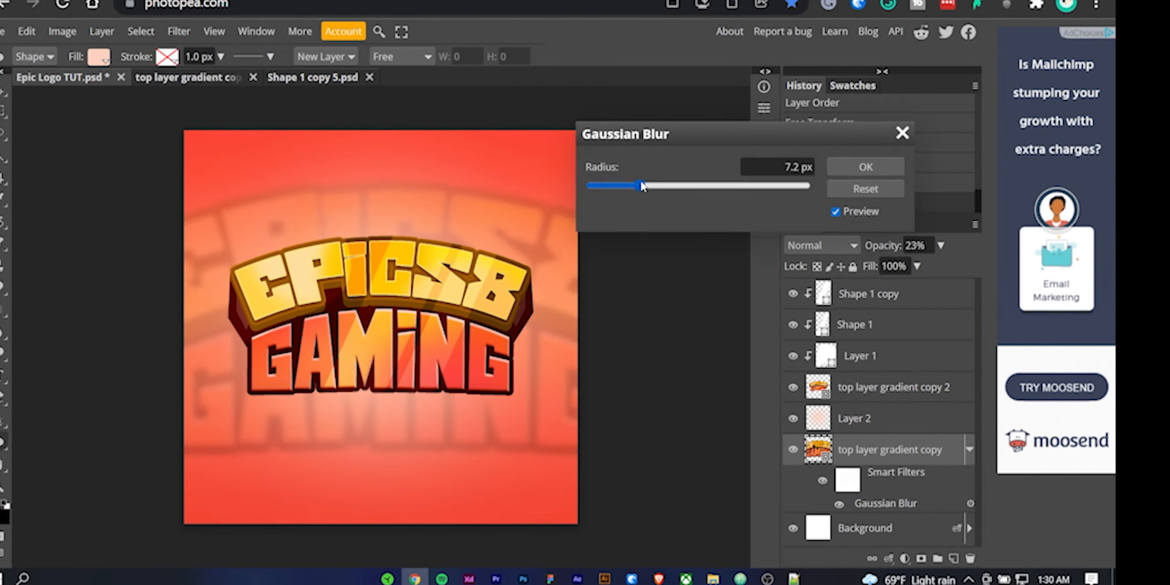
pyautogui.moveTo(644, 185); pyautogui.dragTo(638, 186)
pyautogui.click(841, 168)
pyautogui.click(941, 245)
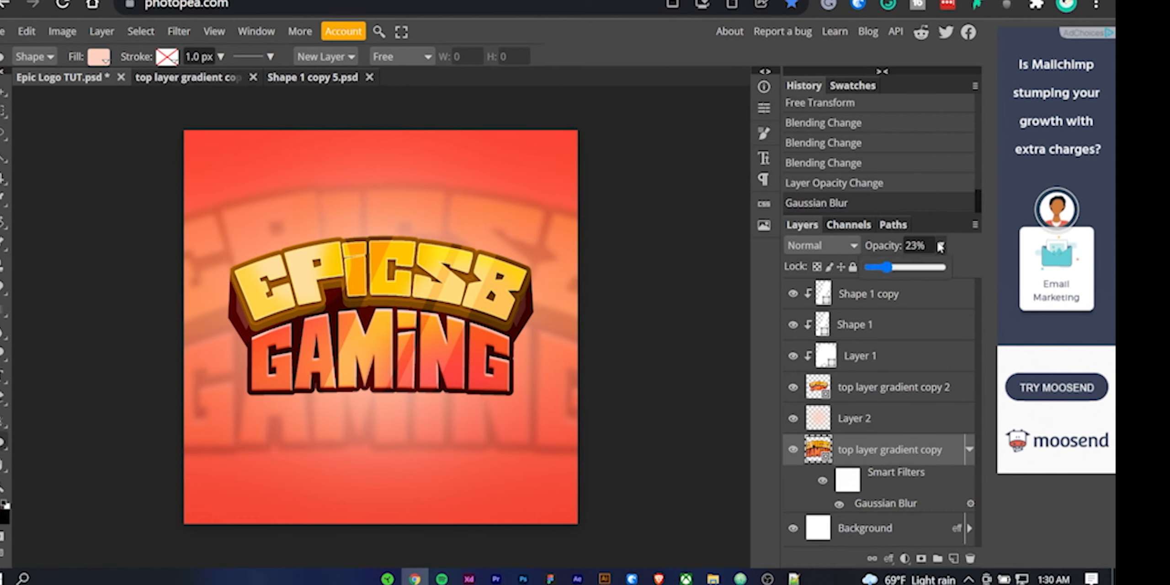
pyautogui.moveTo(884, 268); pyautogui.dragTo(882, 270)
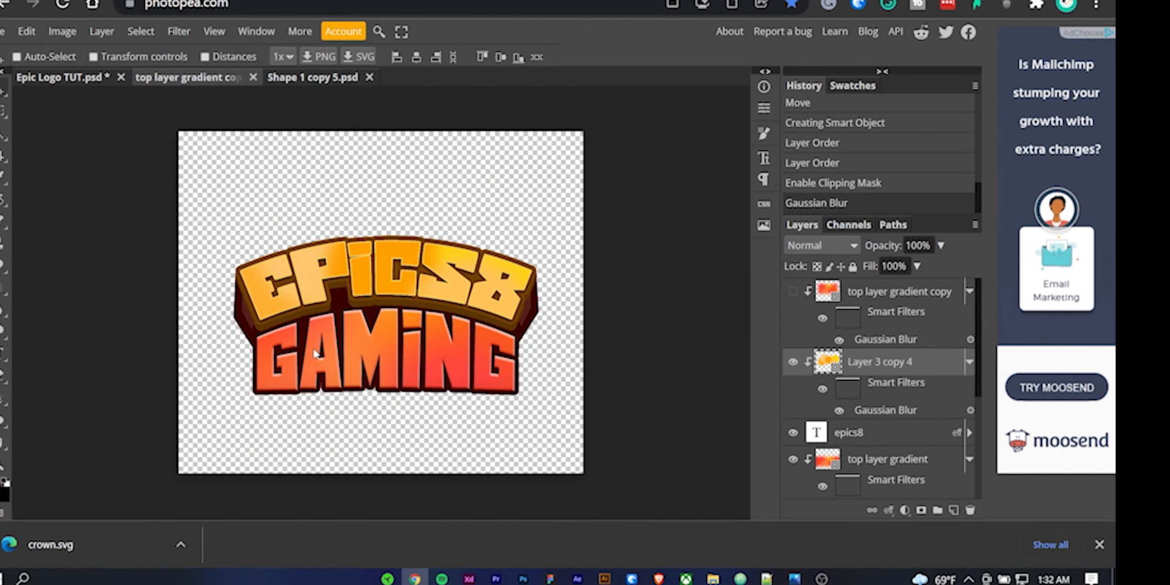
# - Place crown.svg from the Assets folder into the logo's smart object document
pyautogui.click(181, 544)
pyautogui.click(210, 485)
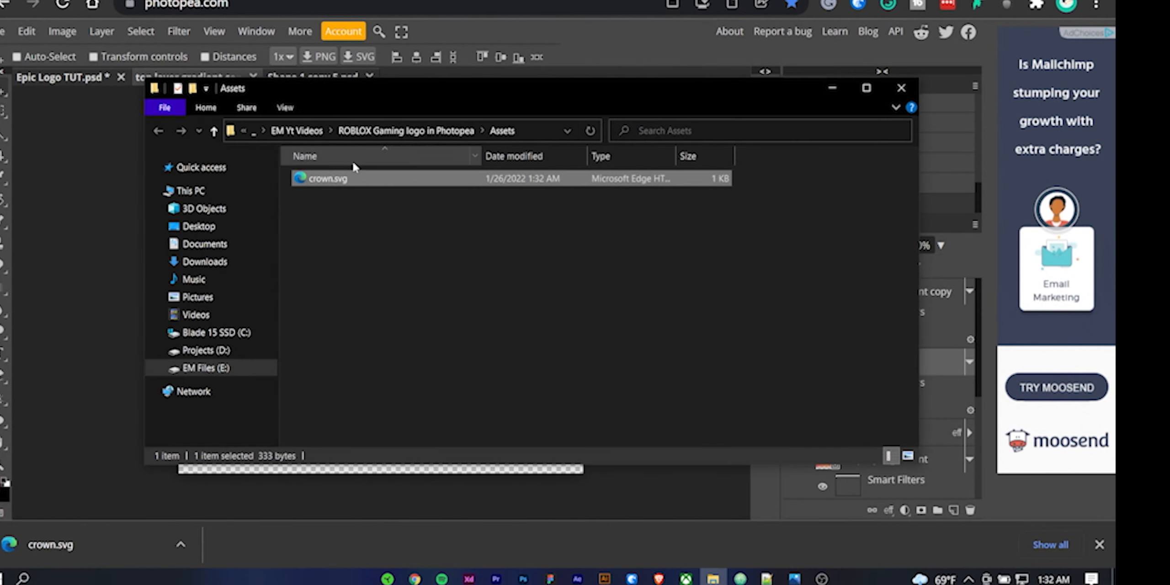
pyautogui.moveTo(338, 179); pyautogui.dragTo(109, 245)
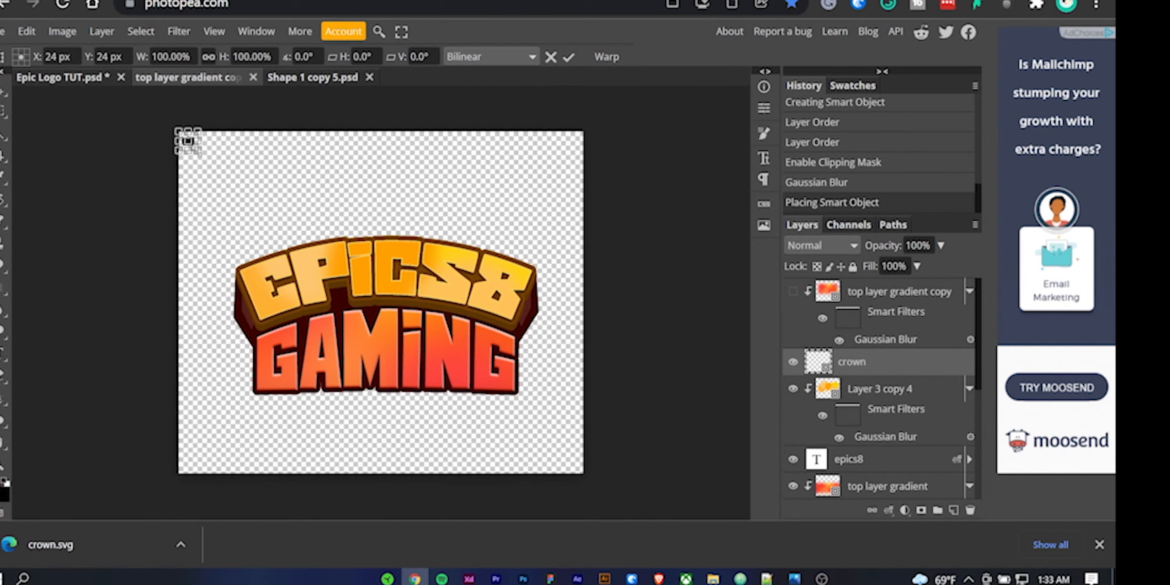
# - Try to enlarge the crown to about 508% and move it over the 8 of EPICS8
pyautogui.moveTo(198, 151); pyautogui.dragTo(275, 227)
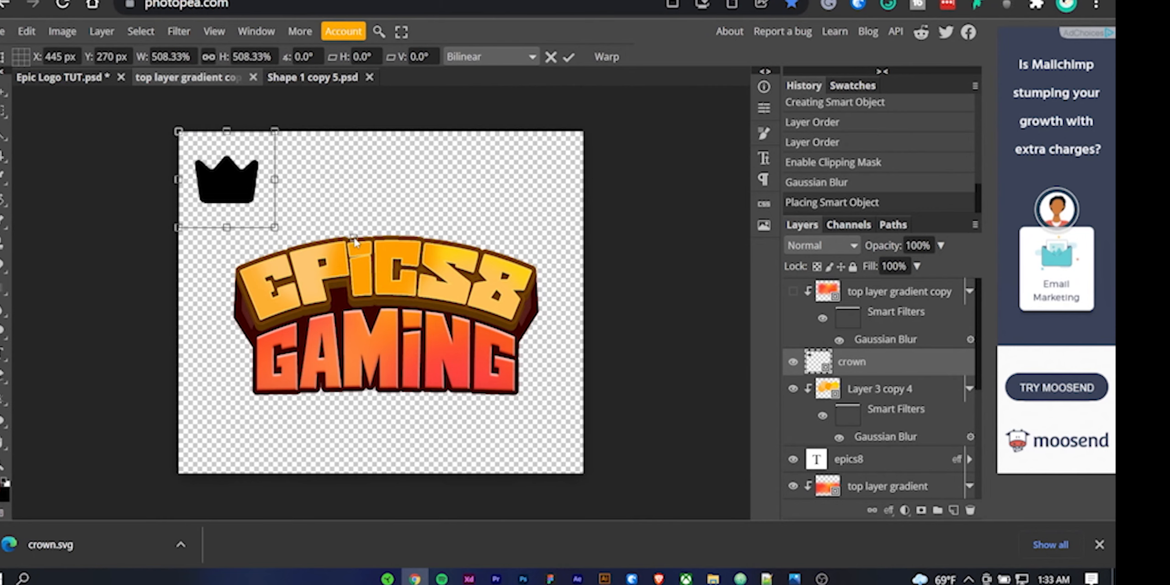
pyautogui.moveTo(231, 179); pyautogui.dragTo(520, 242)
pyautogui.hotkey('ctrl', 'z')
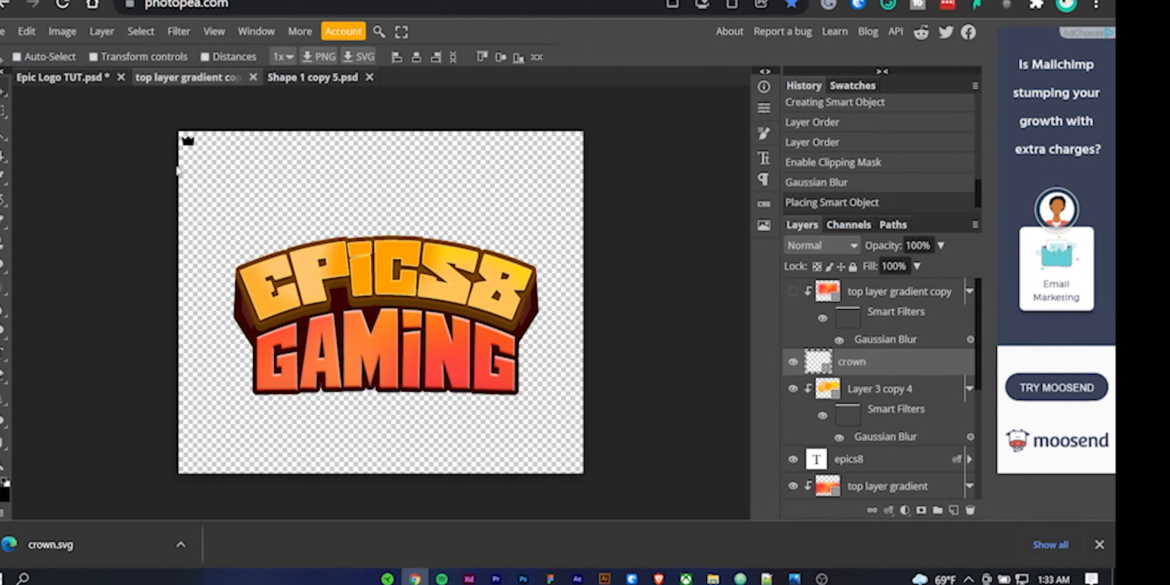
# - Place the crown over the middle of EPICS8 and scale it to about 1281% width and 1112% height
pyautogui.click(343, 209)
pyautogui.hotkey('ctrl', 't')
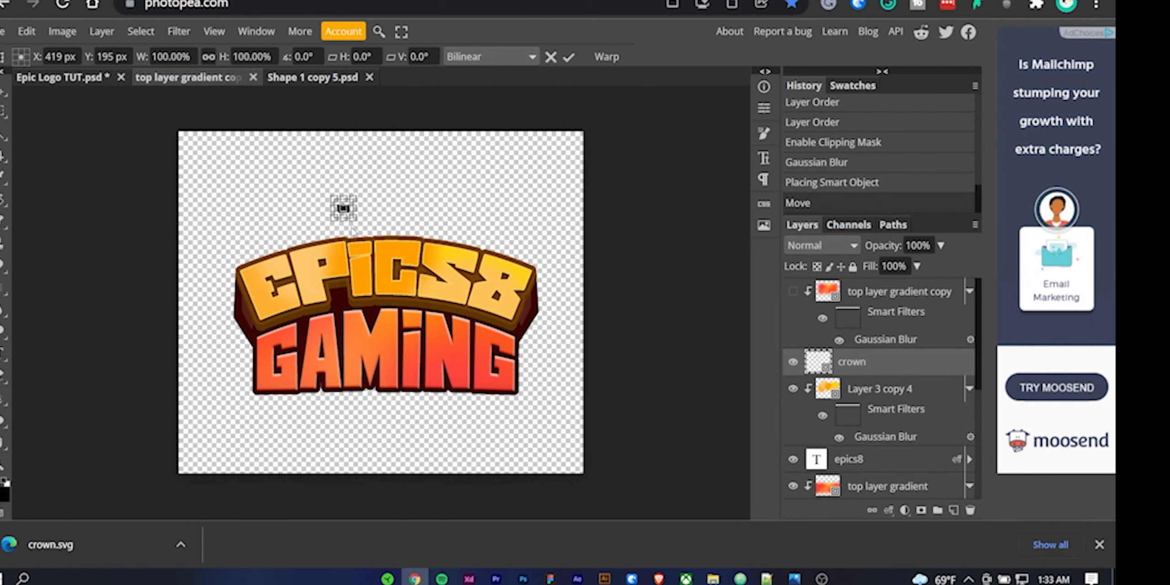
pyautogui.moveTo(356, 220); pyautogui.dragTo(419, 265)
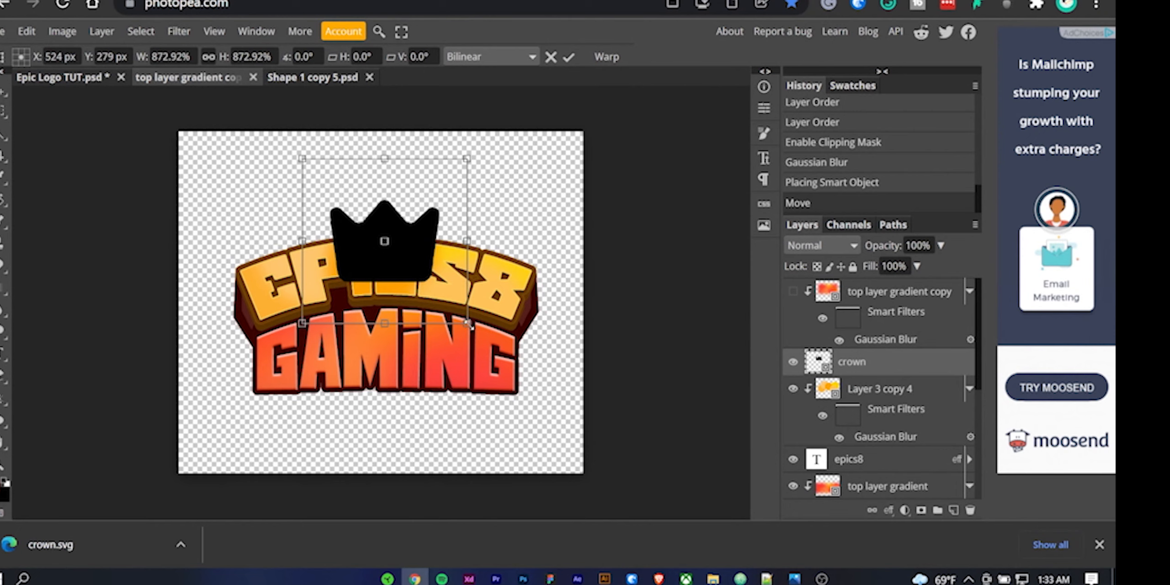
pyautogui.moveTo(470, 326); pyautogui.dragTo(514, 371)
pyautogui.moveTo(421, 287); pyautogui.dragTo(395, 269)
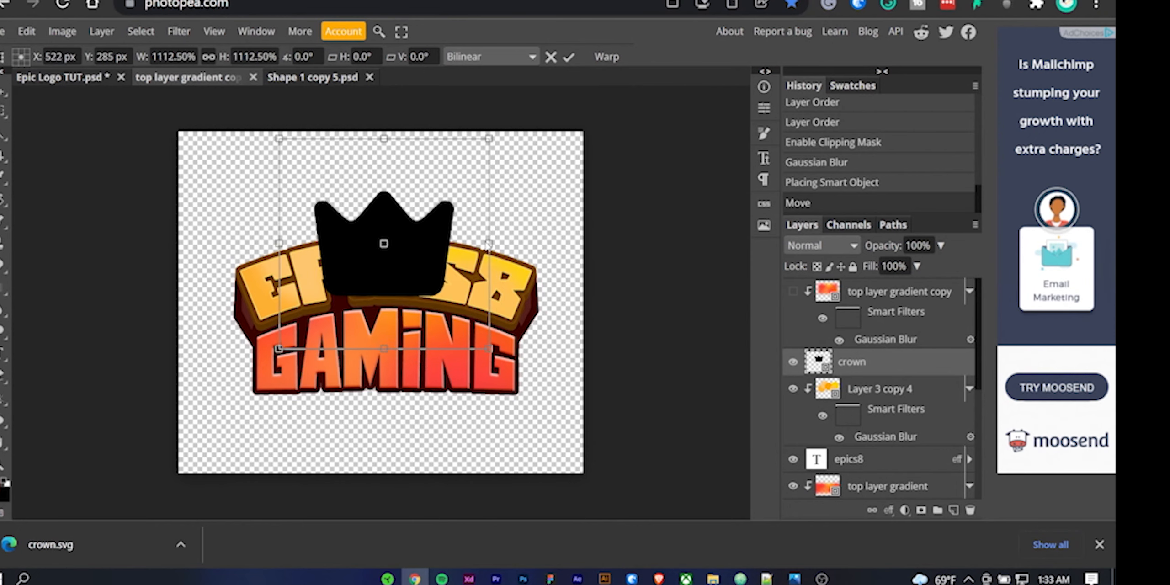
pyautogui.moveTo(488, 244); pyautogui.dragTo(441, 250)
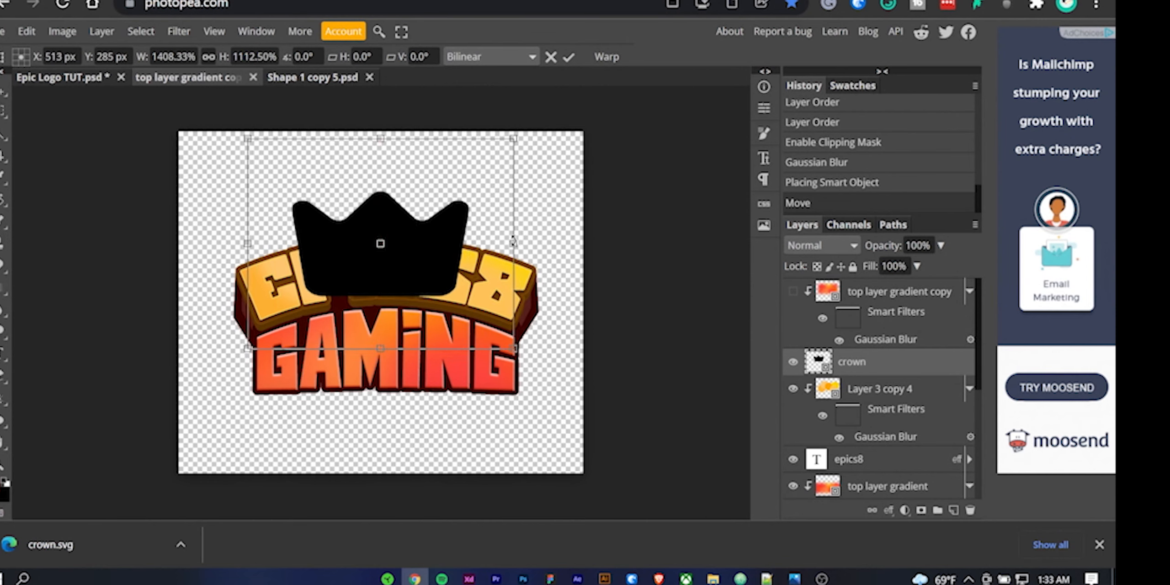
pyautogui.moveTo(513, 242); pyautogui.dragTo(489, 242)
pyautogui.moveTo(418, 261); pyautogui.dragTo(423, 253)
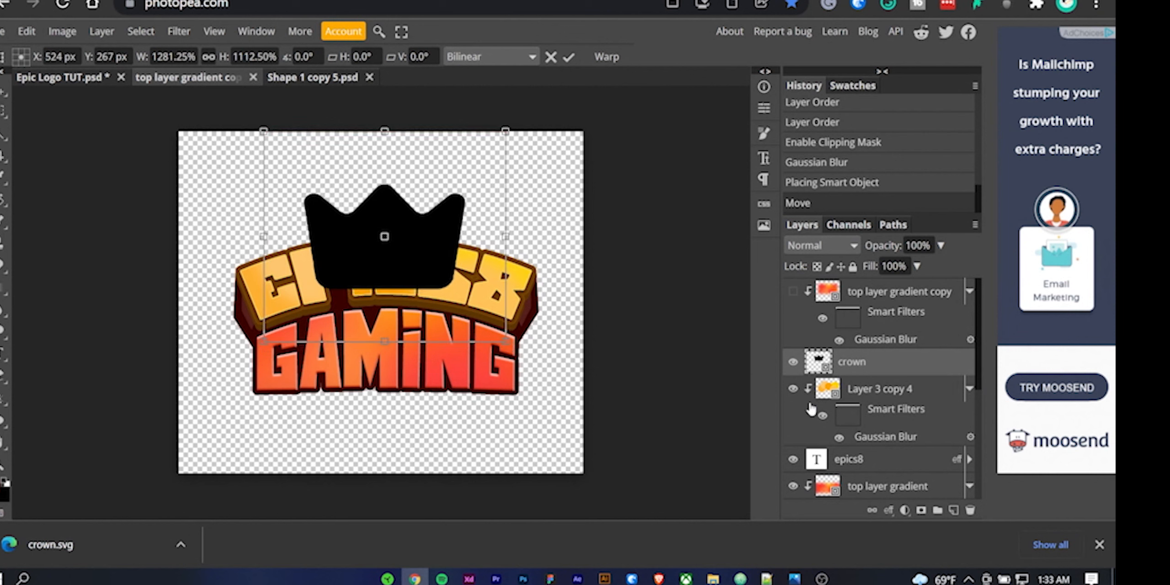
# - Move the crown layer beneath Layer 1 in the layer stack and position the crown behind the EPICS8 lettering
pyautogui.moveTo(883, 367); pyautogui.dragTo(873, 474)
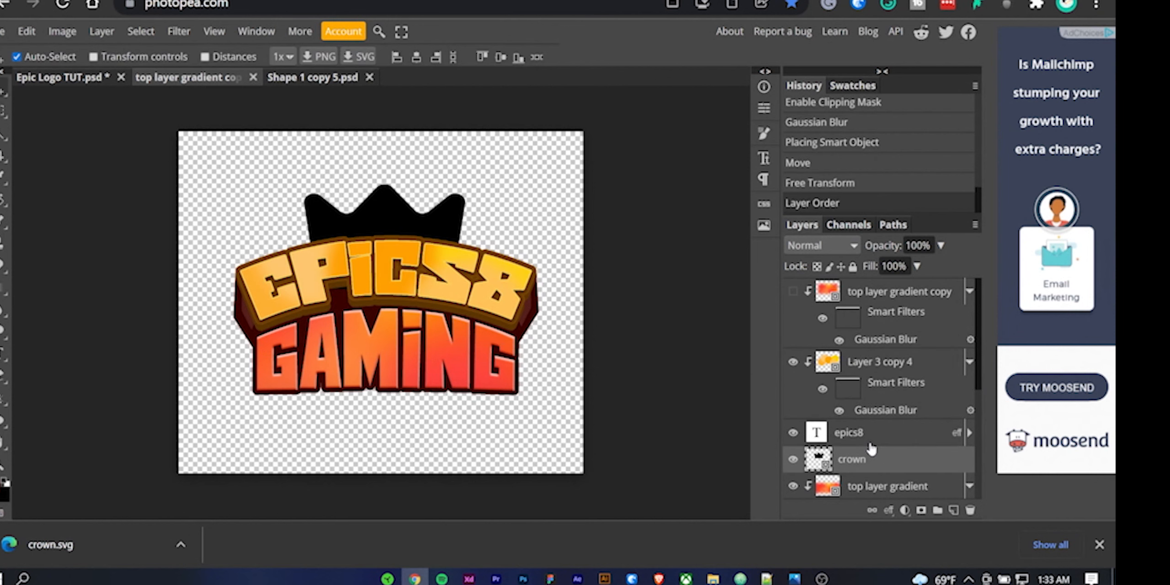
pyautogui.scroll(-4, 872, 450)
pyautogui.moveTo(853, 292); pyautogui.dragTo(866, 470)
pyautogui.scroll(-2, 872, 434)
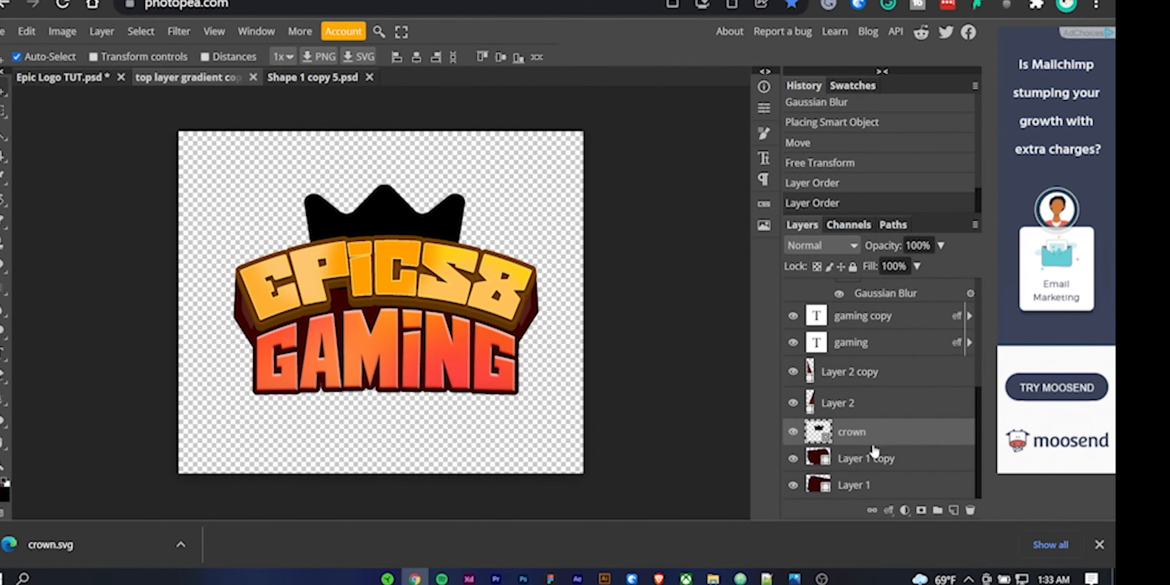
pyautogui.moveTo(864, 439); pyautogui.dragTo(829, 485)
pyautogui.moveTo(392, 211); pyautogui.dragTo(375, 168)
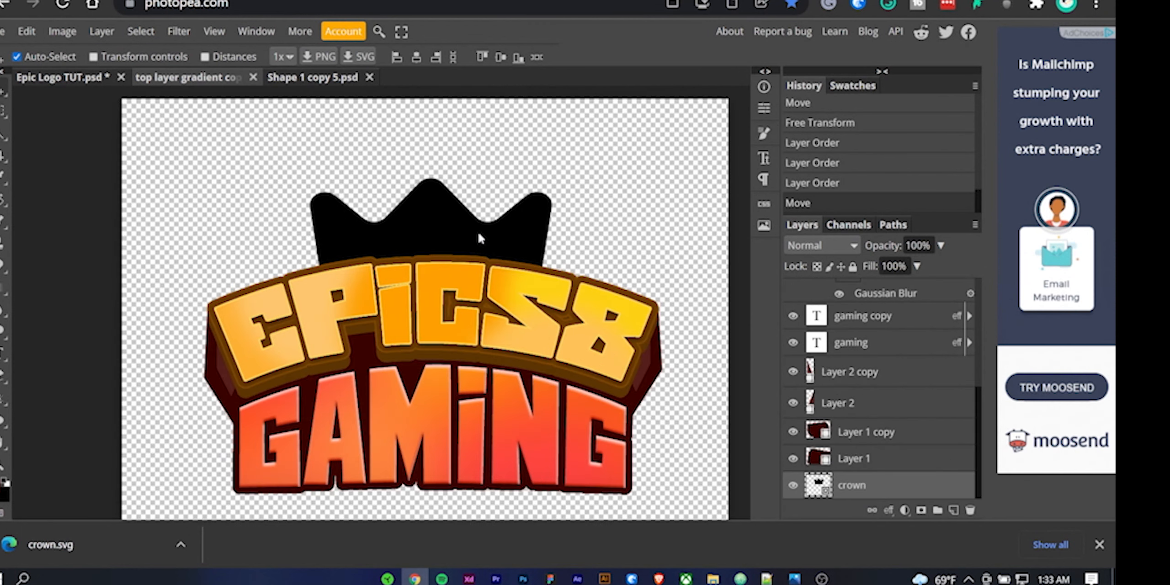
# - Shrink the crown to about 950% width and 760% height, centred so it rises above EPICS8
pyautogui.hotkey('ctrl', 'alt', 't')
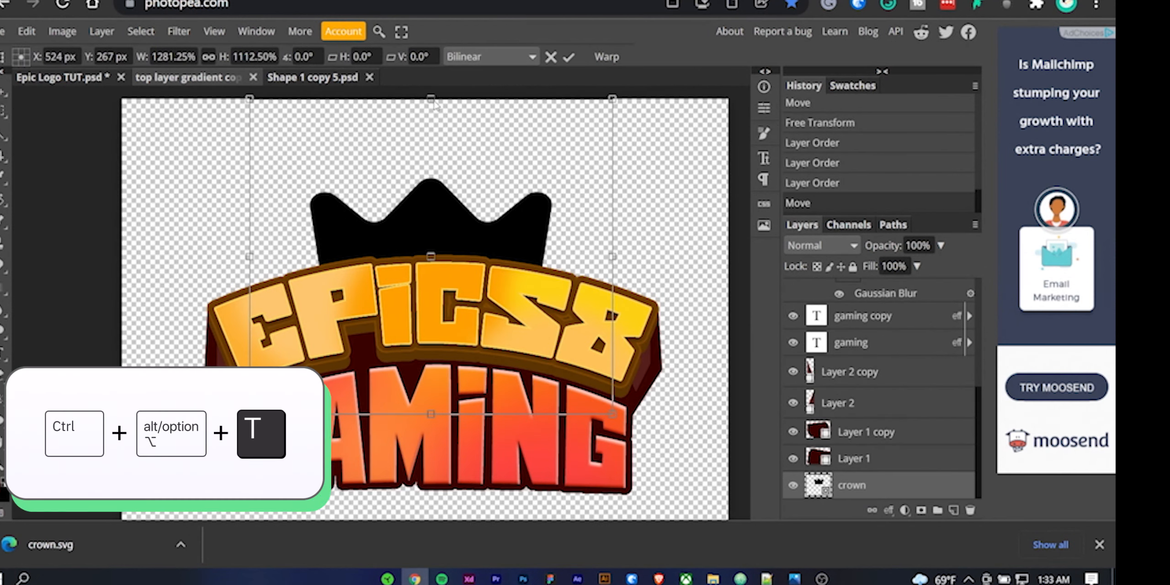
pyautogui.moveTo(431, 99); pyautogui.dragTo(431, 123)
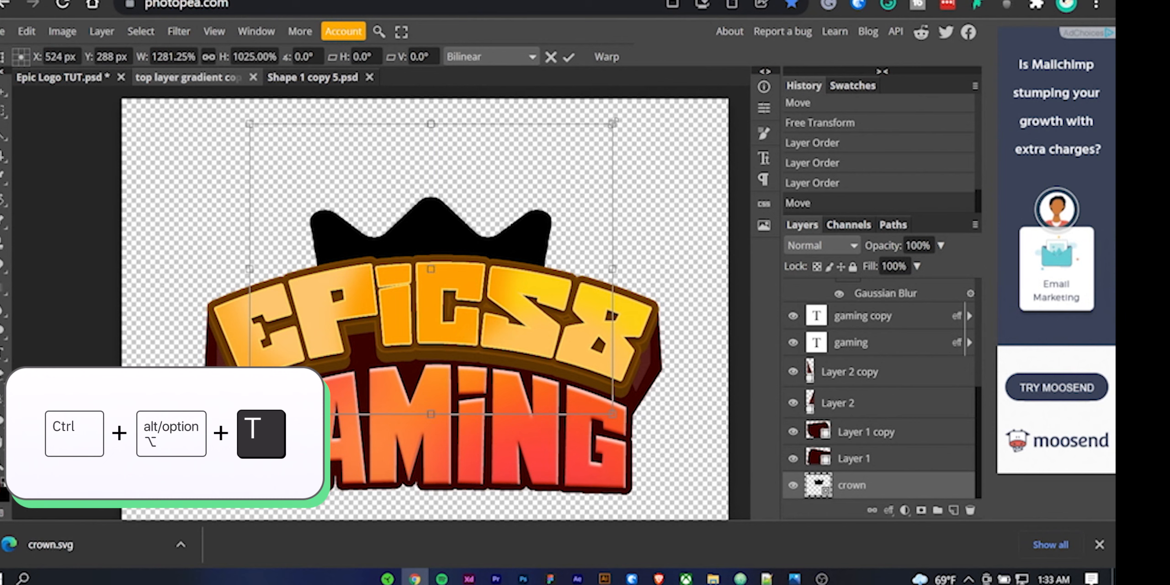
pyautogui.moveTo(614, 123); pyautogui.dragTo(541, 182)
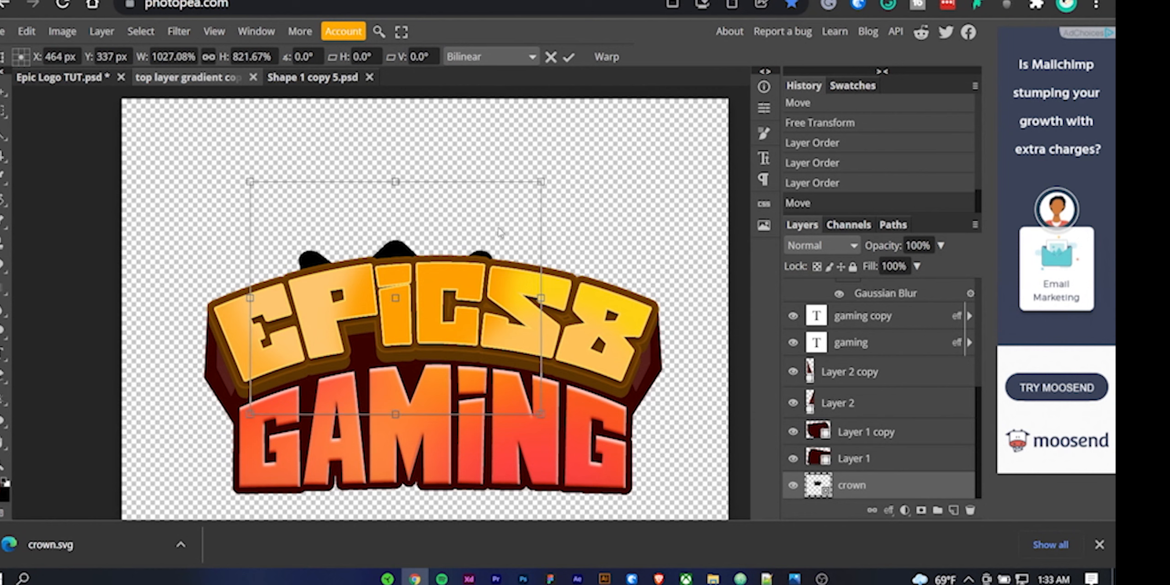
pyautogui.moveTo(500, 232); pyautogui.dragTo(526, 194)
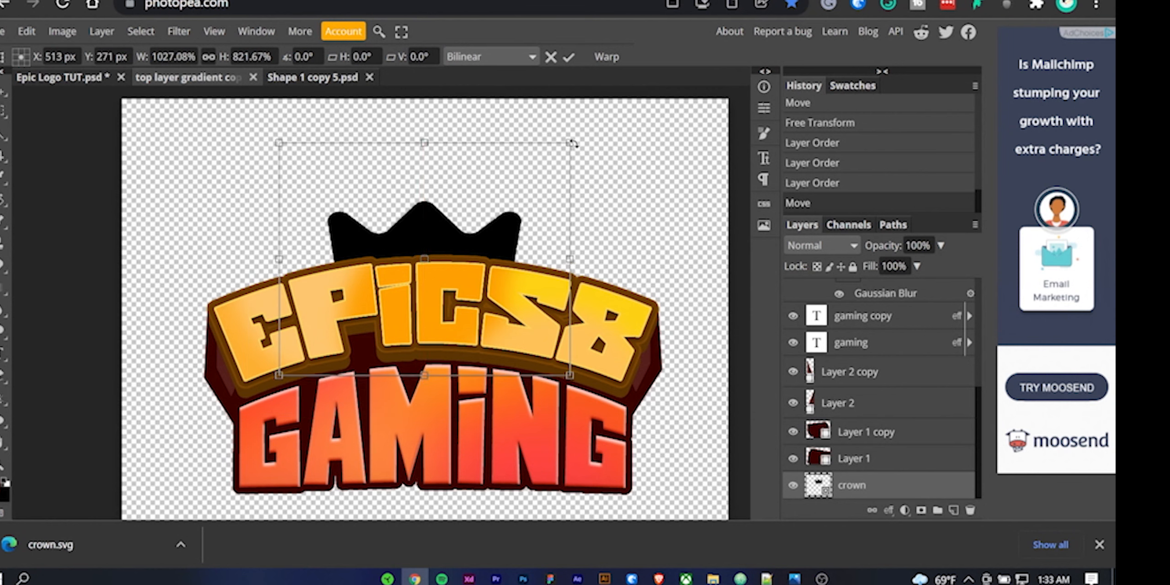
pyautogui.moveTo(571, 143); pyautogui.dragTo(549, 159)
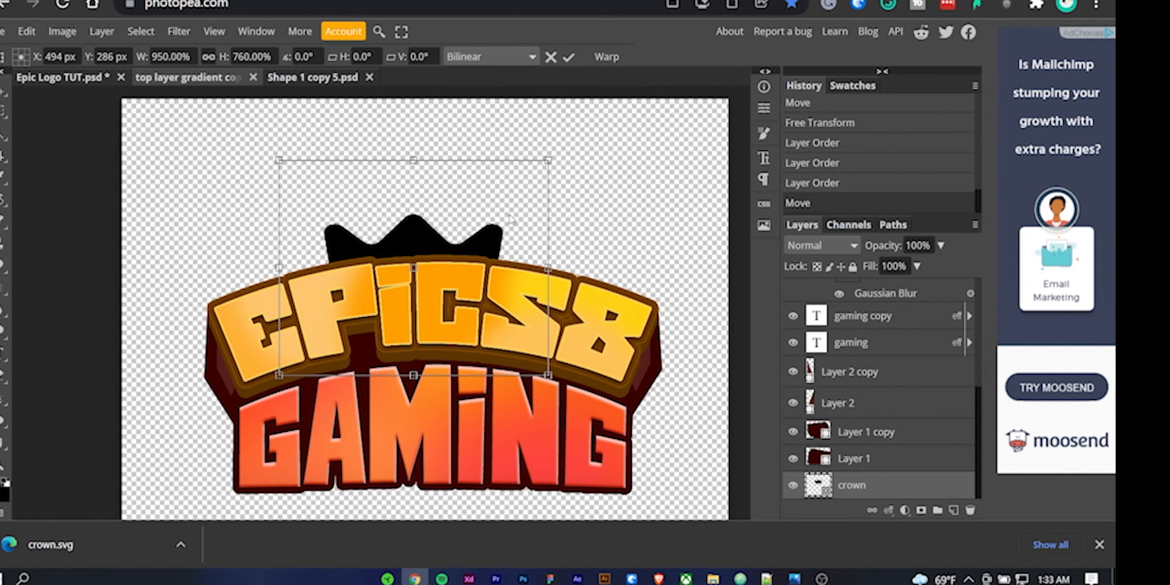
pyautogui.moveTo(510, 214)
pyautogui.mouseDown()
pyautogui.moveTo(527, 195)
pyautogui.moveTo(521, 204)
pyautogui.mouseUp()
pyautogui.click(568, 57)
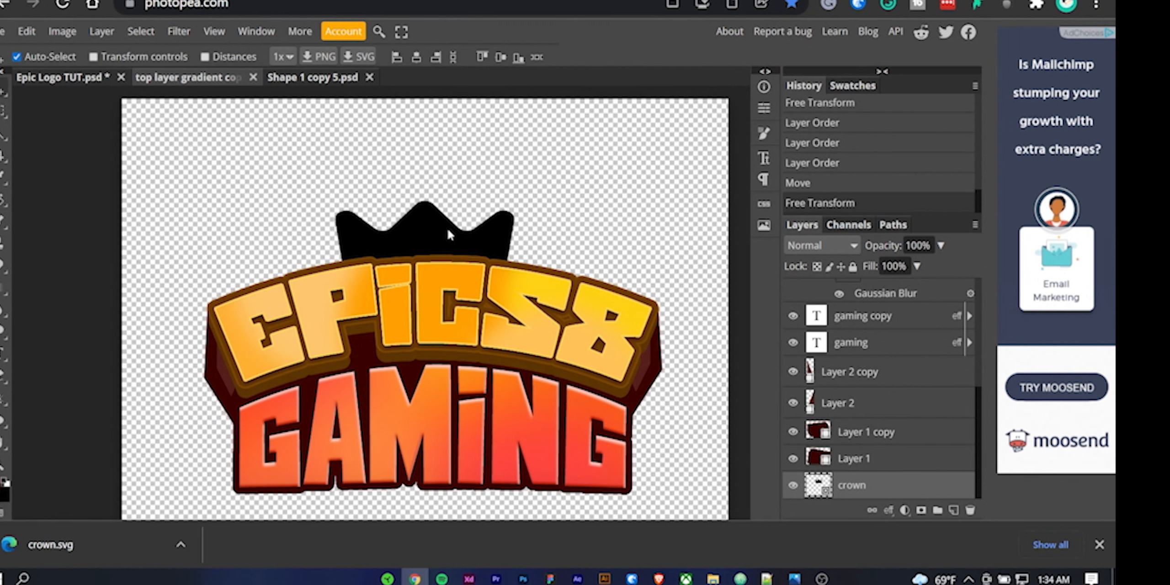
# - Apply a perspective transform to the crown so its base flares wider than its points
pyautogui.hotkey('ctrl', 't')
pyautogui.rightClick(448, 229)
pyautogui.click(530, 340)
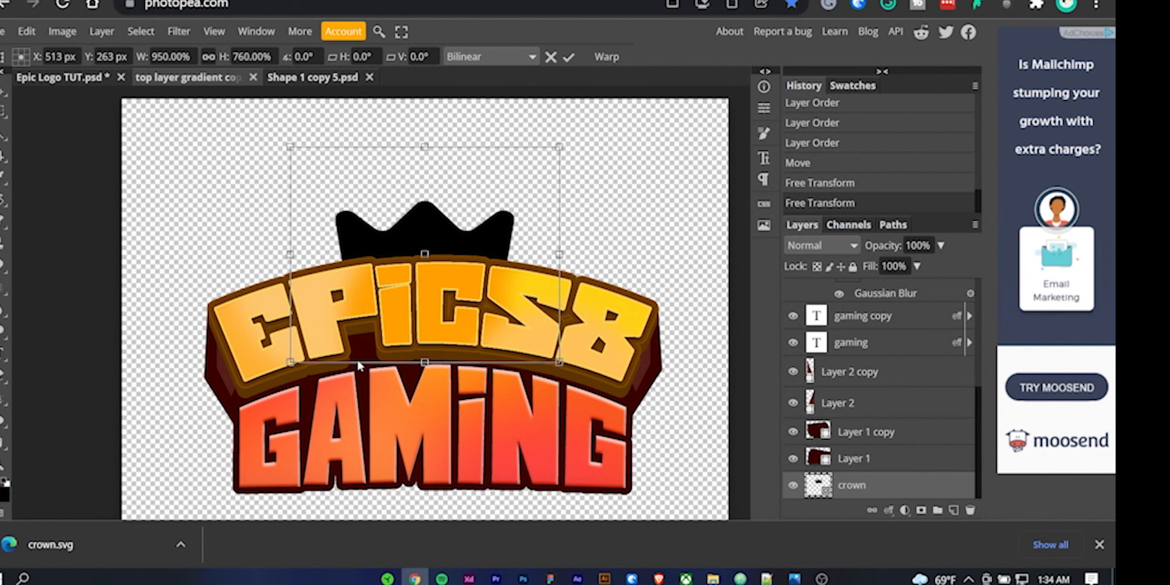
pyautogui.moveTo(291, 362); pyautogui.dragTo(257, 360)
pyautogui.press('Return')
pyautogui.hotkey('ctrl', 't')
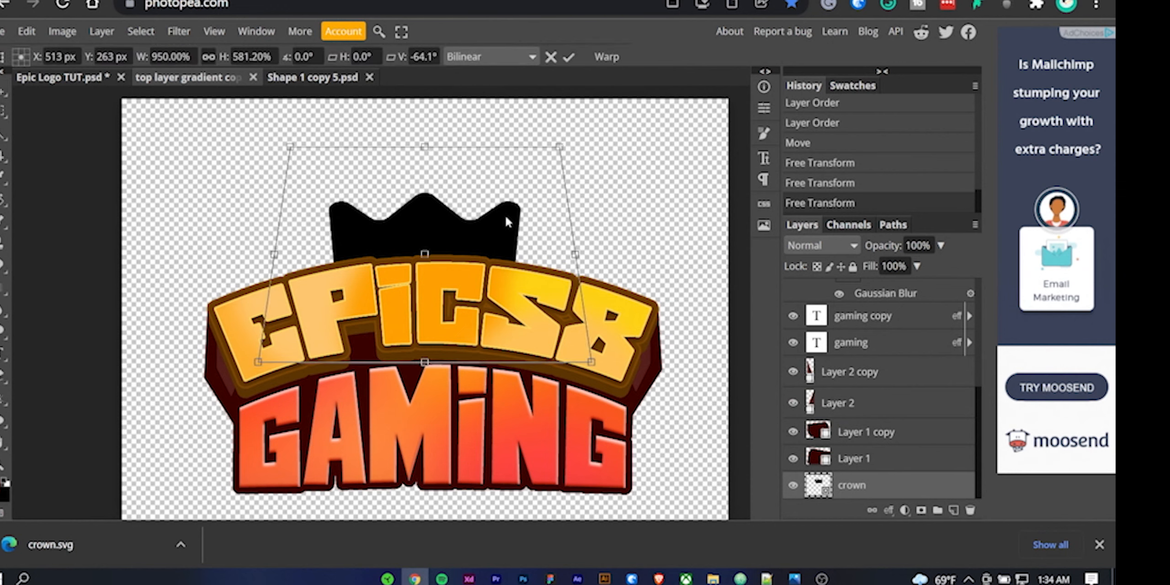
# - Try to tilt and reshape the crown further, and undo these extra transforms
pyautogui.rightClick(514, 205)
pyautogui.click(549, 316)
pyautogui.hotkey('ctrl', 'z')
pyautogui.hotkey('ctrl', 't')
pyautogui.rightClick(498, 232)
pyautogui.click(553, 342)
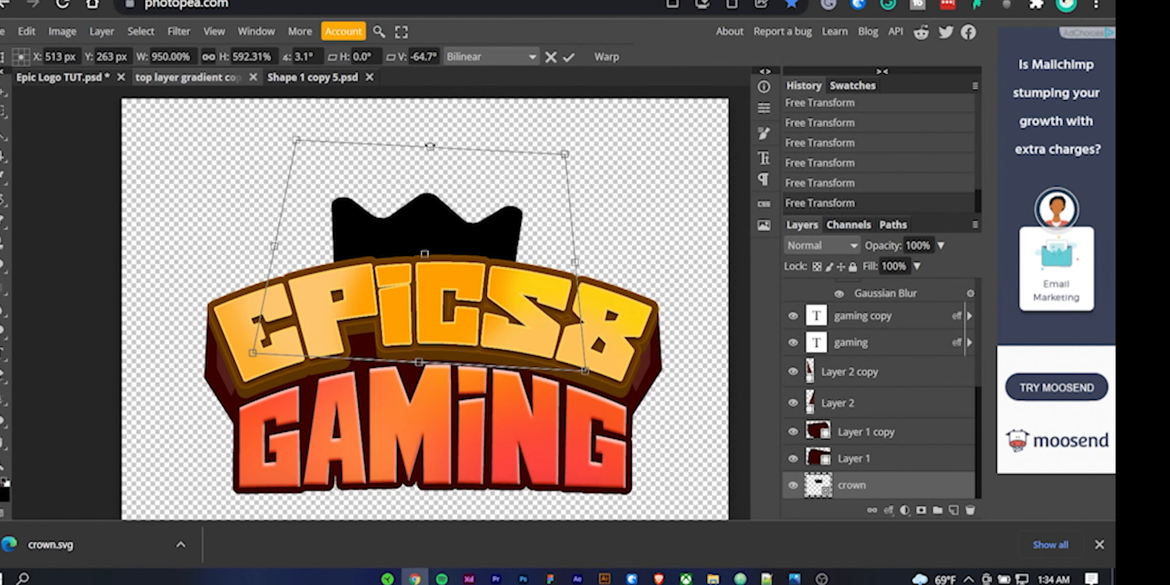
pyautogui.moveTo(558, 146); pyautogui.dragTo(564, 146)
pyautogui.hotkey('ctrl', 'z')
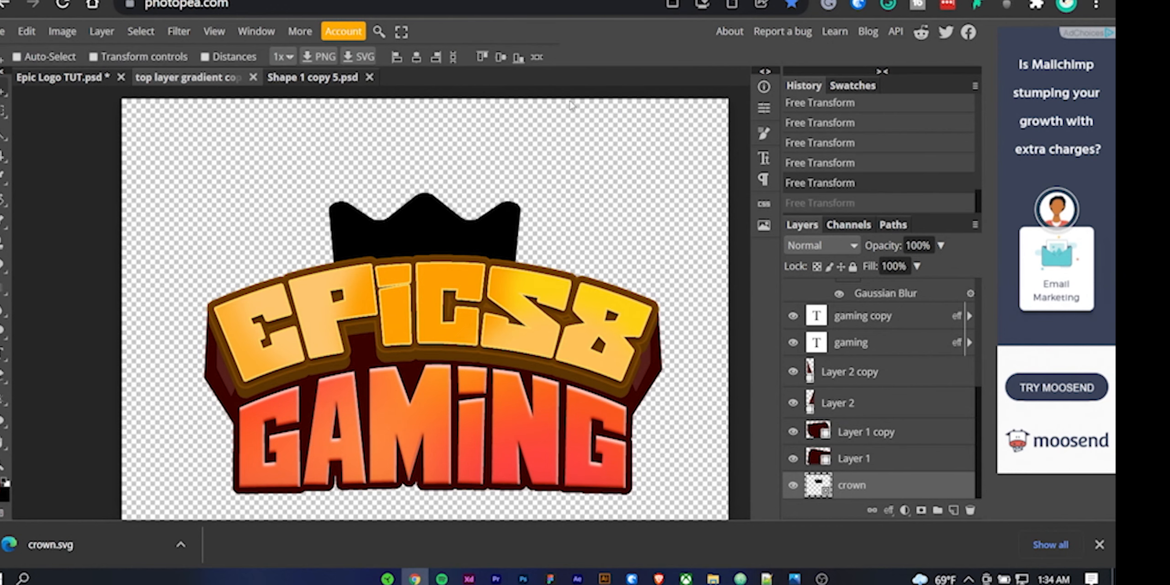
# - Nudge the crown slightly lower behind EPICS8 and enable a Gradient Overlay on its layer
pyautogui.moveTo(406, 221)
pyautogui.mouseDown()
pyautogui.moveTo(415, 208)
pyautogui.moveTo(414, 224)
pyautogui.mouseUp()
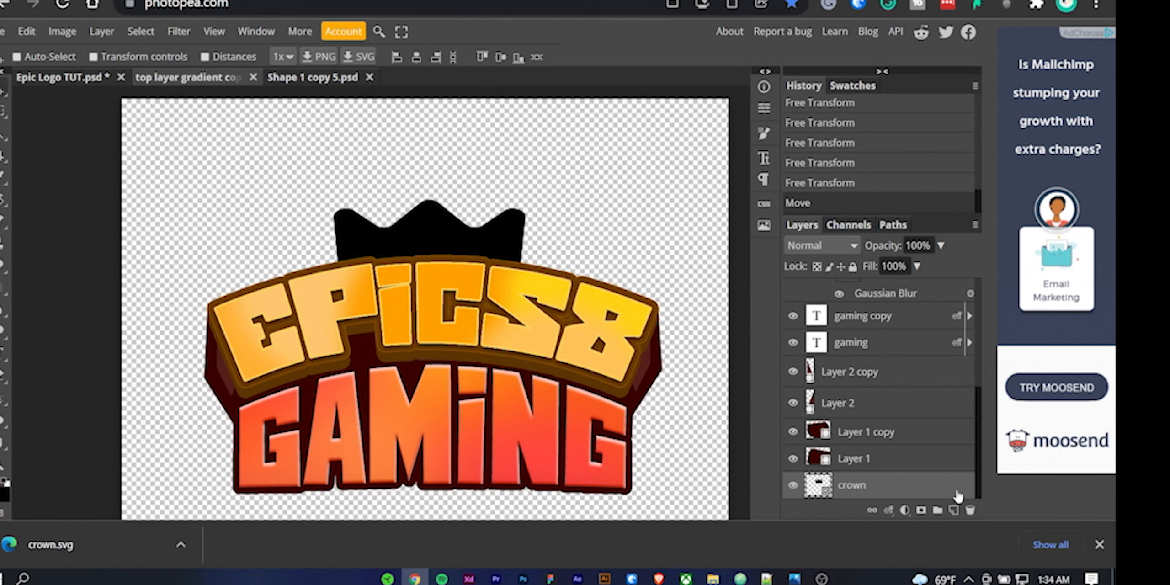
pyautogui.doubleClick(954, 488)
pyautogui.click(676, 298)
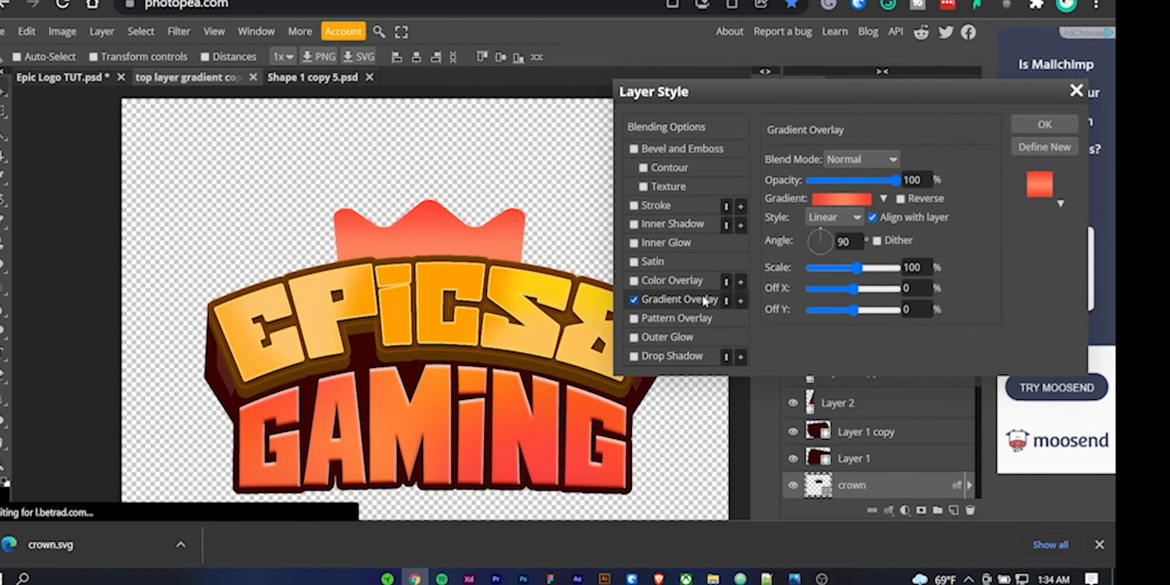
# - Set the starting stop of the crown's overlay gradient to the yellow ffd659 sampled from the EPICS8 lettering
pyautogui.click(841, 199)
pyautogui.click(608, 304)
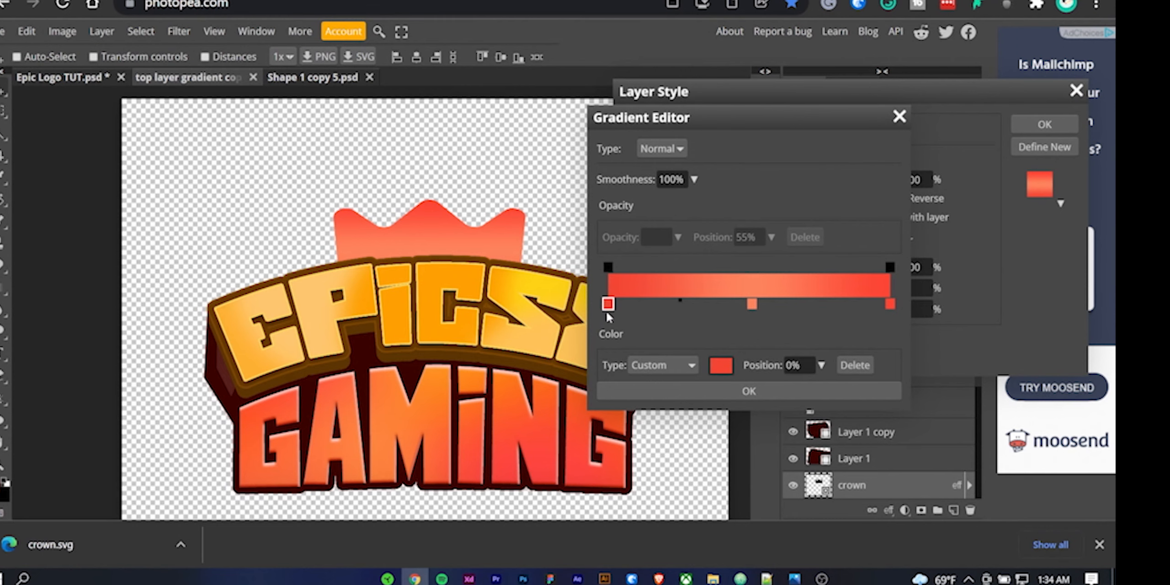
pyautogui.click(721, 365)
pyautogui.moveTo(336, 153); pyautogui.dragTo(274, 158)
pyautogui.click(447, 276)
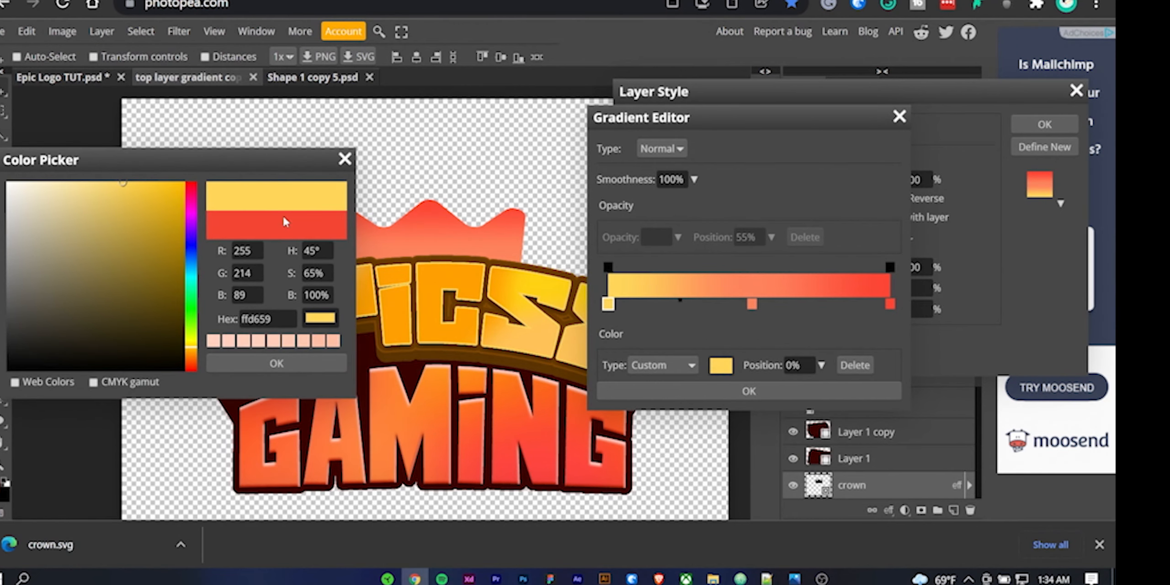
pyautogui.click(275, 361)
# - Set the end stop of the crown's gradient to the orange ffa000 sampled from the EPICS8 lettering
pyautogui.click(890, 304)
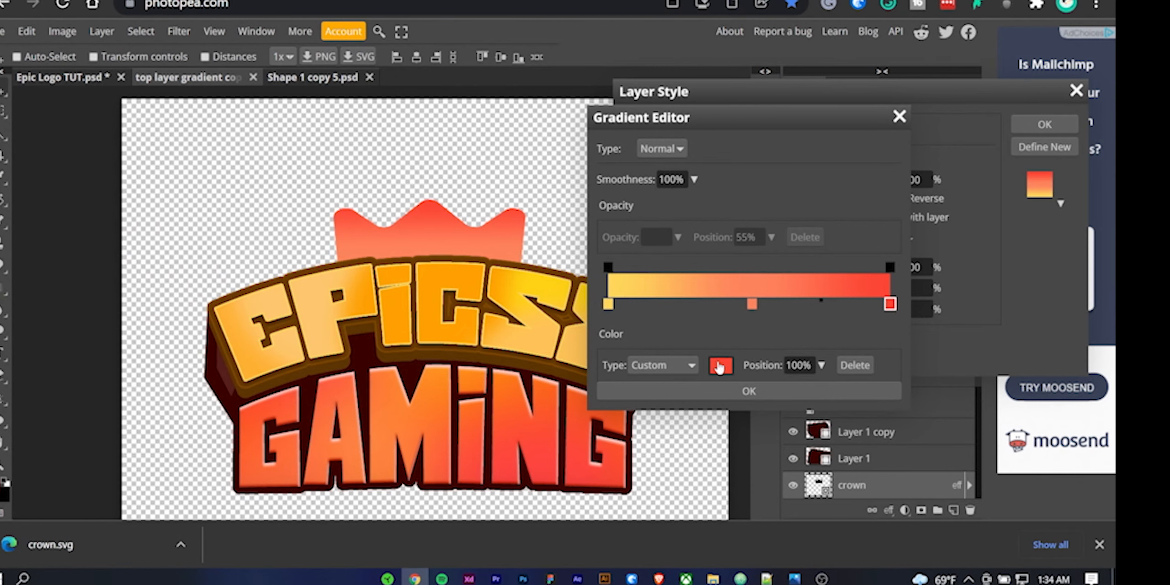
pyautogui.click(721, 365)
pyautogui.moveTo(366, 152); pyautogui.dragTo(224, 156)
pyautogui.click(442, 267)
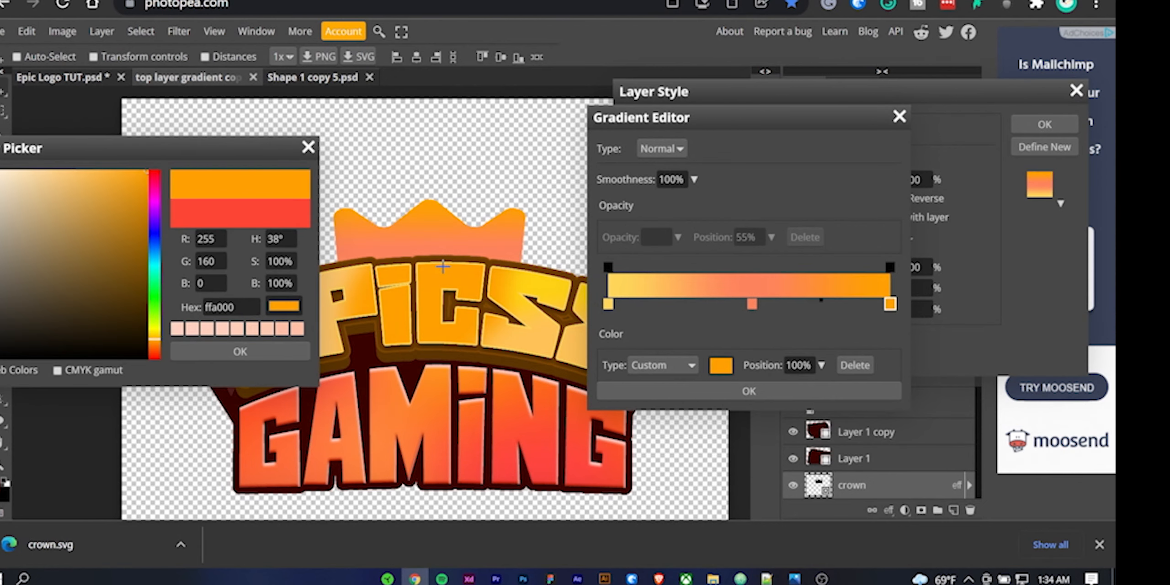
pyautogui.click(242, 352)
# - Set the middle stop of the crown's gradient to the light orange ffc356 sampled from the EPICS8 lettering
pyautogui.click(752, 305)
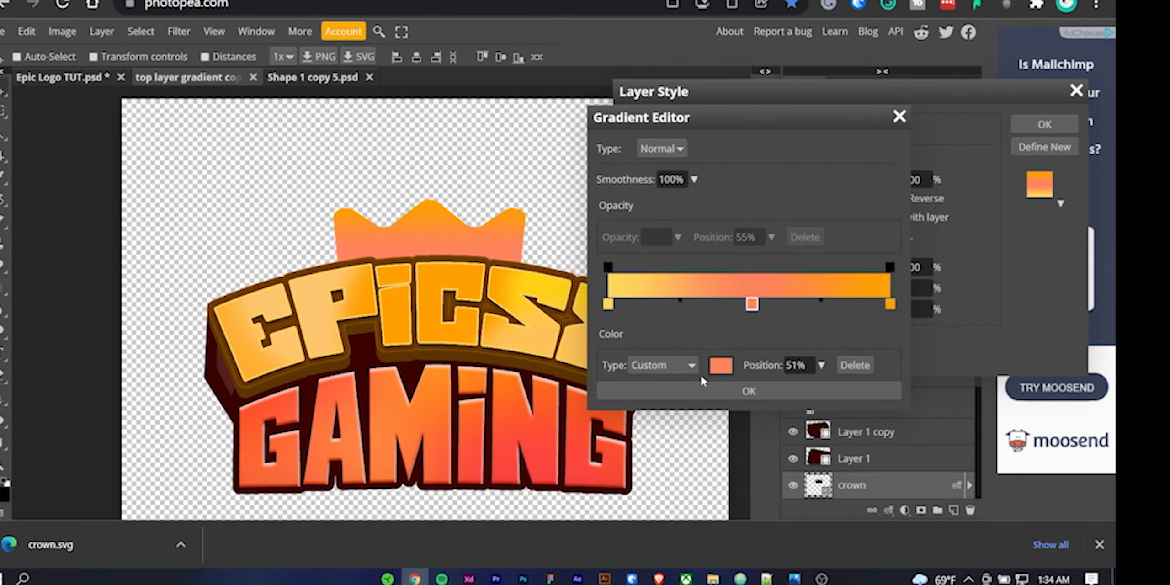
pyautogui.click(721, 366)
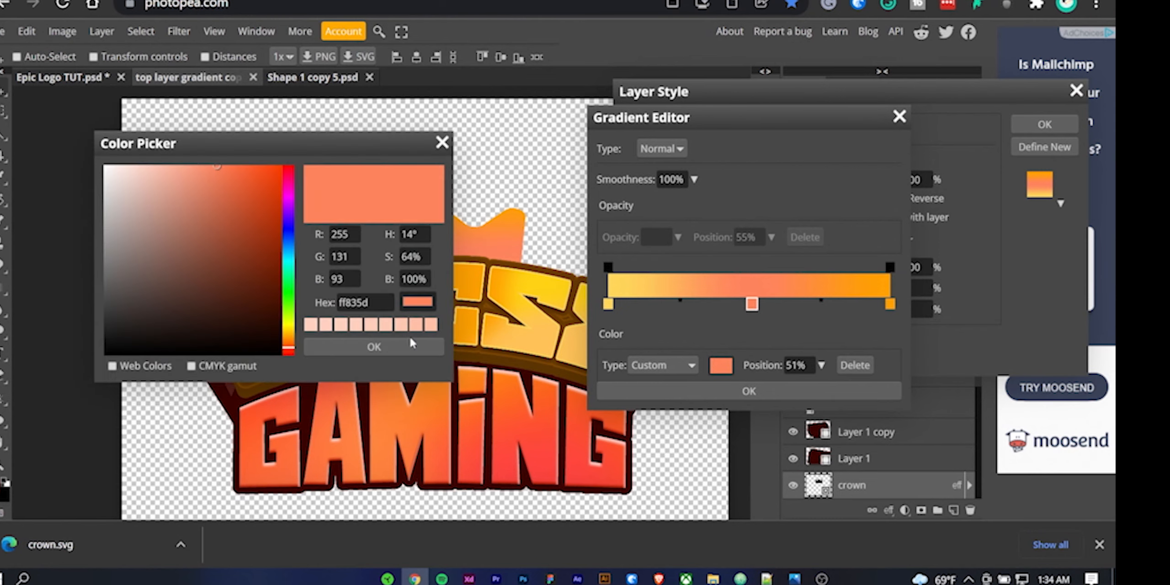
pyautogui.click(528, 340)
pyautogui.moveTo(329, 141); pyautogui.dragTo(280, 183)
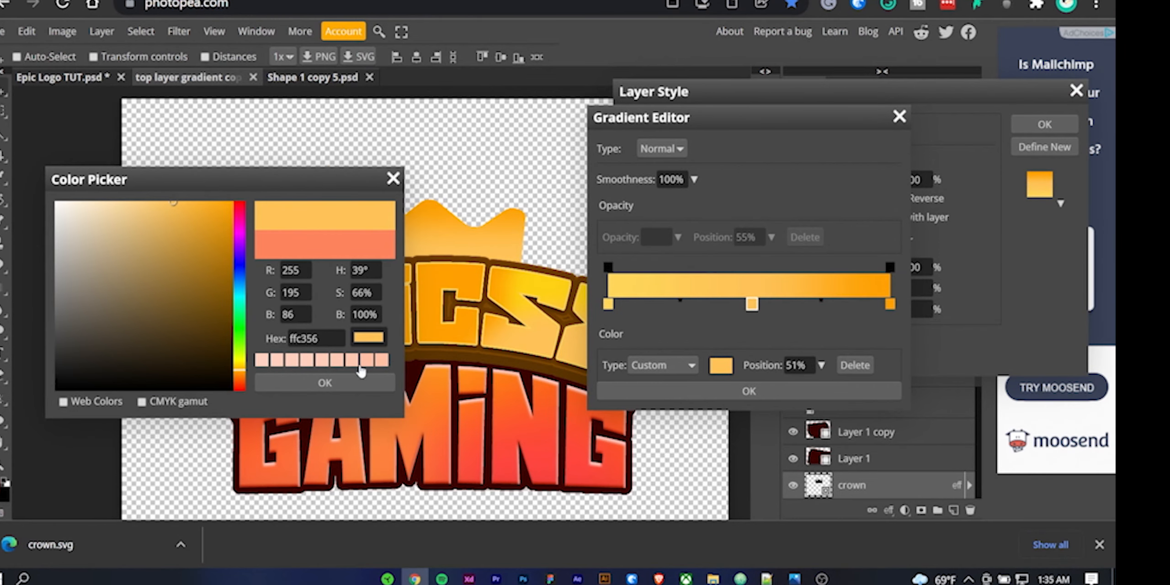
pyautogui.click(361, 383)
# - Move the gradient's orange end stop to 75%, deepen its orange slightly, and accept the gradient
pyautogui.moveTo(892, 306); pyautogui.dragTo(821, 305)
pyautogui.click(721, 365)
pyautogui.click(196, 323)
pyautogui.click(275, 334)
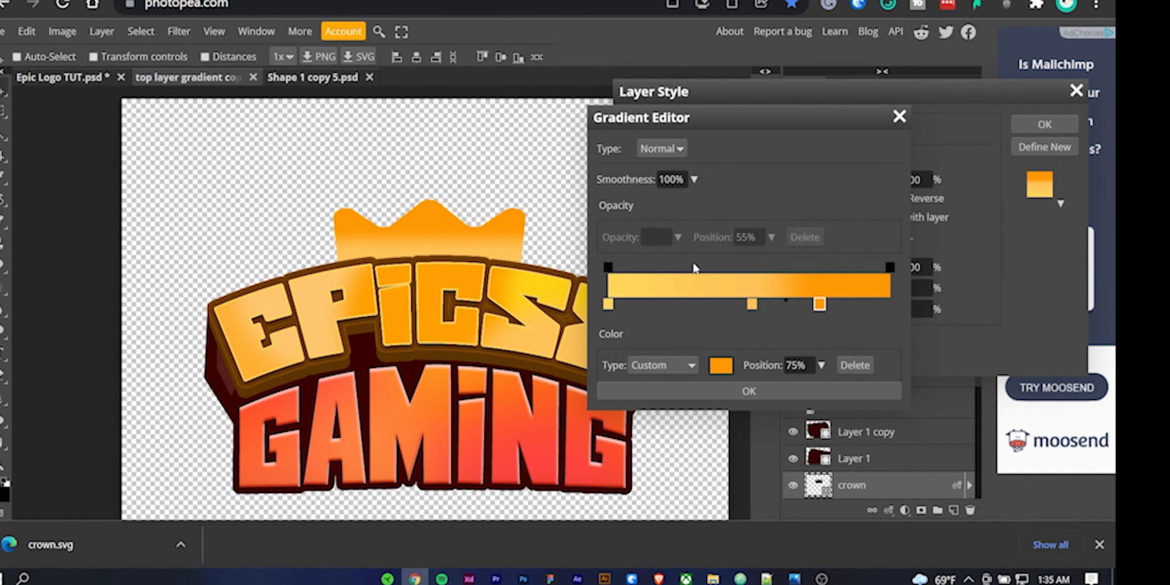
pyautogui.click(745, 392)
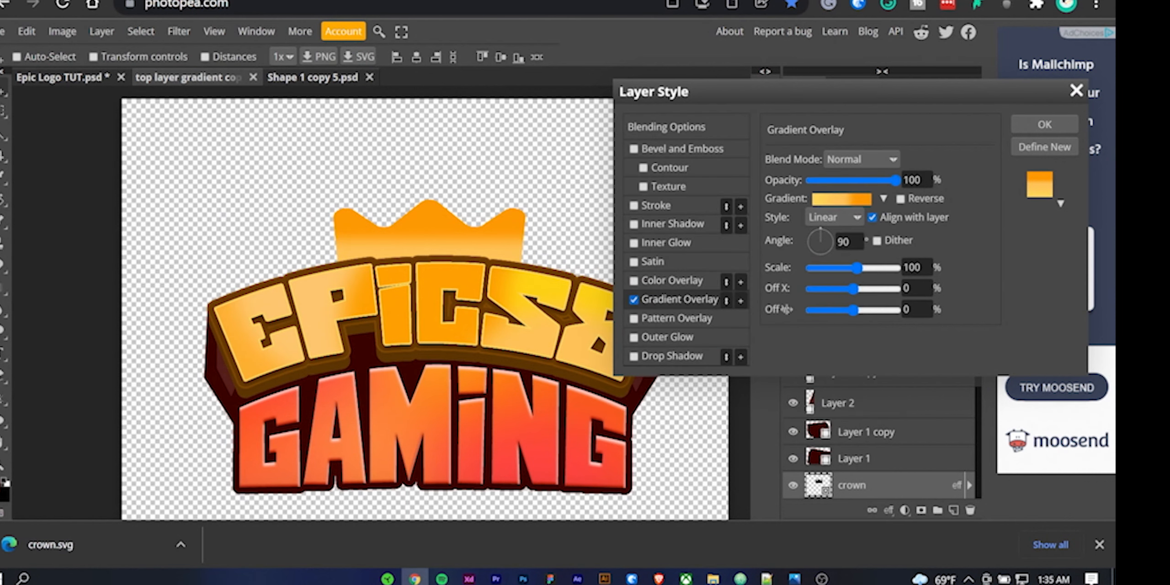
# - Give the crown an 11 px dark red outside stroke and an inner shadow with 90° angle, 6 px distance and 0 px size
pyautogui.click(680, 208)
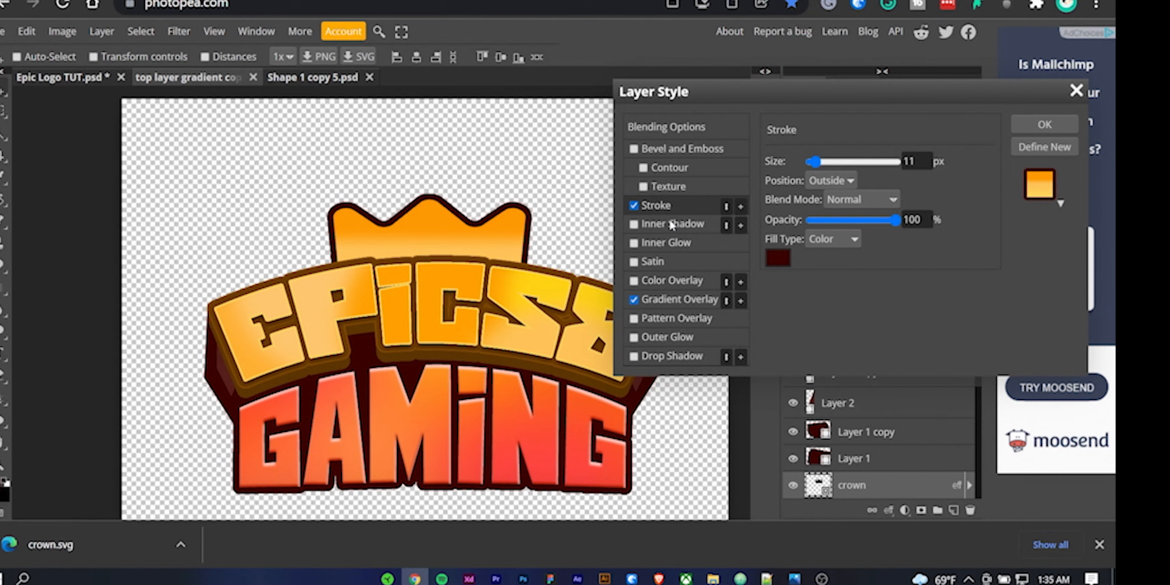
pyautogui.click(669, 223)
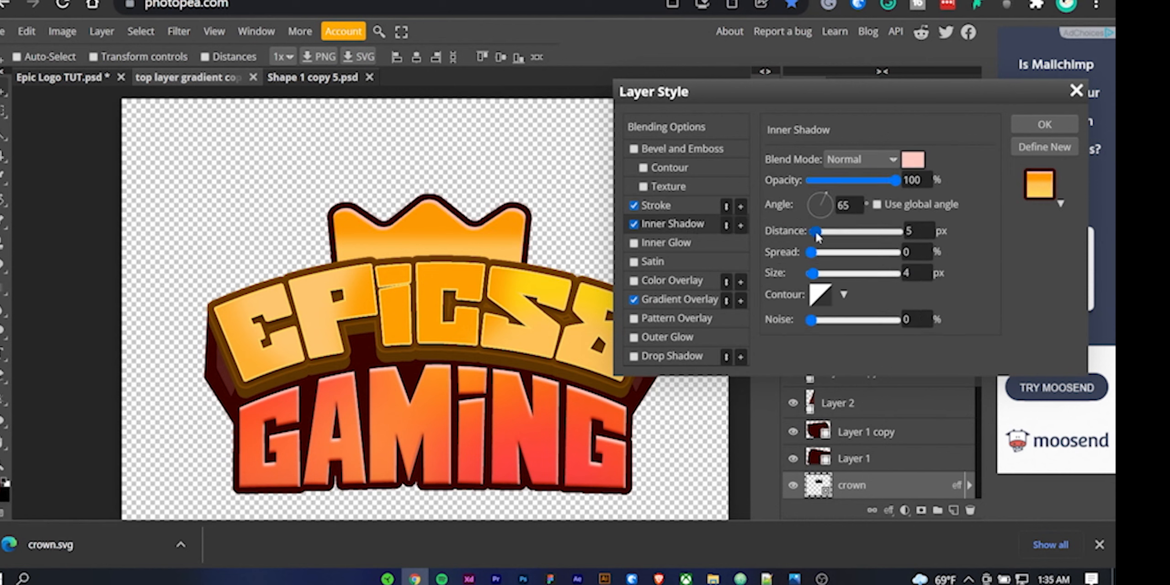
pyautogui.moveTo(817, 233); pyautogui.dragTo(816, 232)
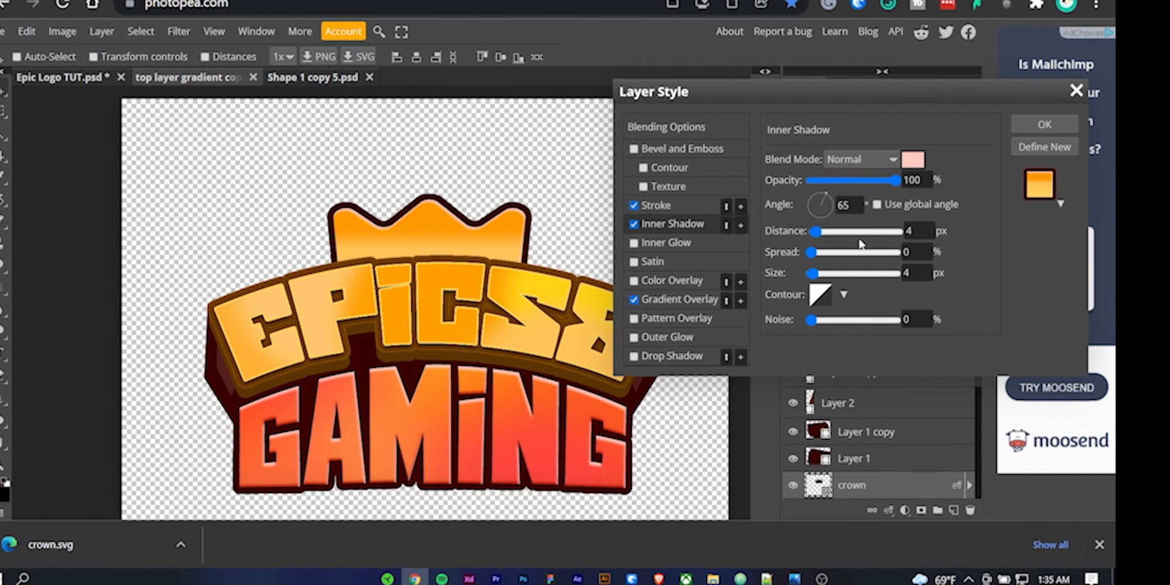
pyautogui.click(851, 206)
pyautogui.write('90')
pyautogui.press('Return')
pyautogui.moveTo(814, 232); pyautogui.dragTo(818, 233)
pyautogui.moveTo(813, 273); pyautogui.dragTo(751, 274)
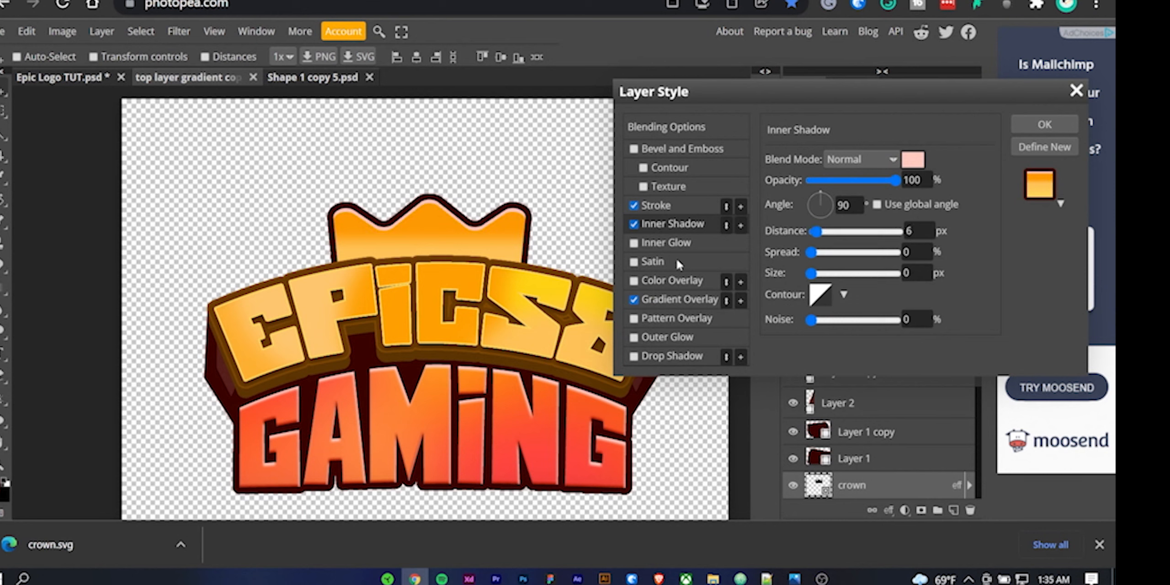
# - Set the crown's inner shadow to a 74° angle with orange ffb548, accept the layer style, and save the logo smart object
pyautogui.click(824, 197)
pyautogui.click(912, 160)
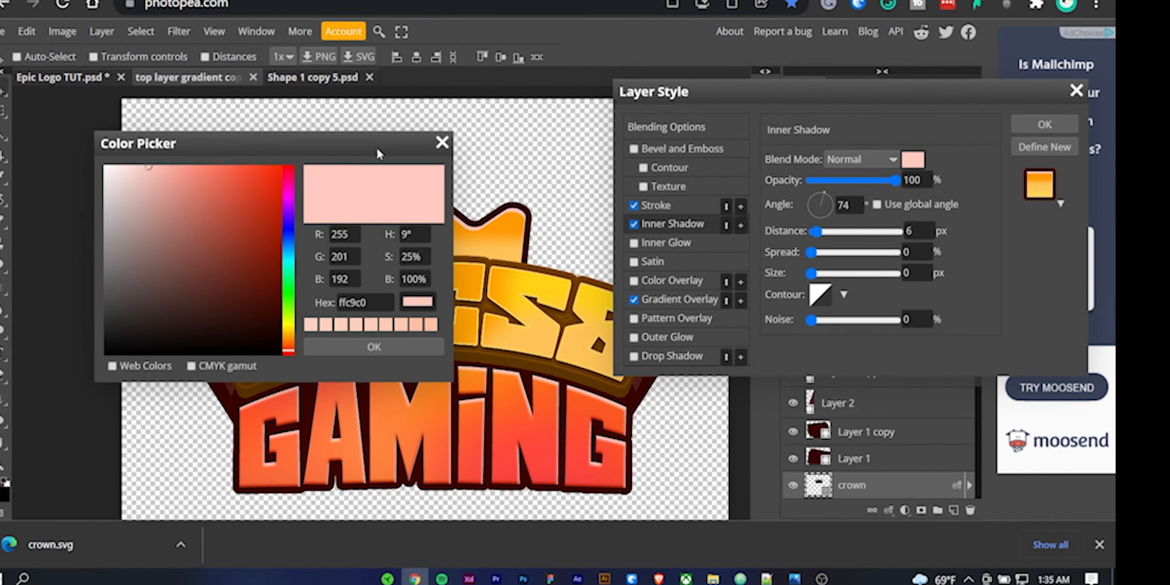
pyautogui.moveTo(325, 149); pyautogui.dragTo(906, 156)
pyautogui.click(515, 220)
pyautogui.click(815, 174)
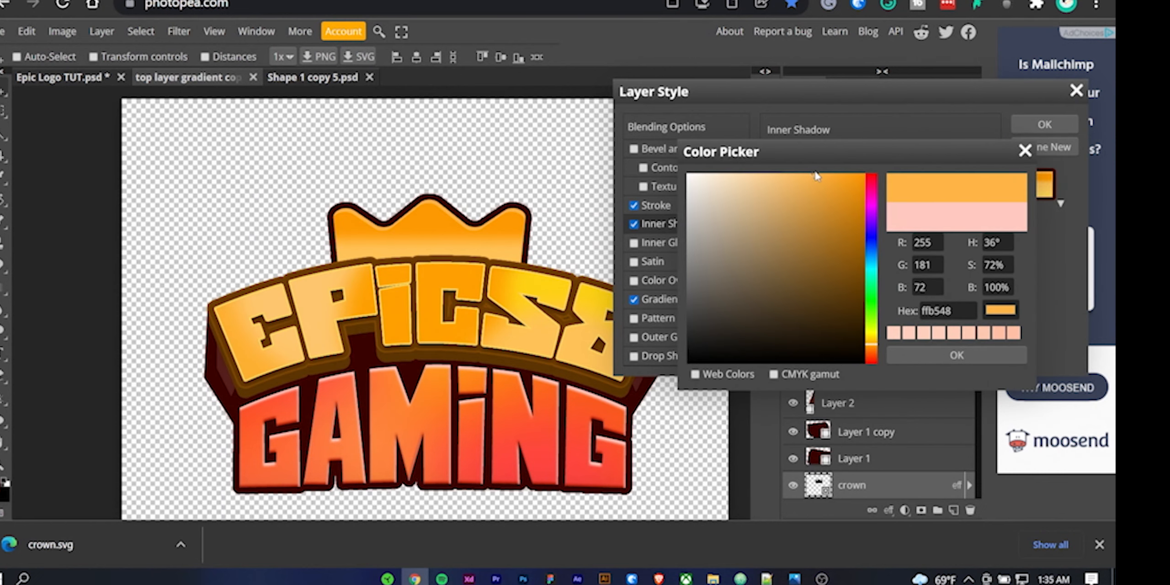
pyautogui.click(958, 355)
pyautogui.click(1044, 125)
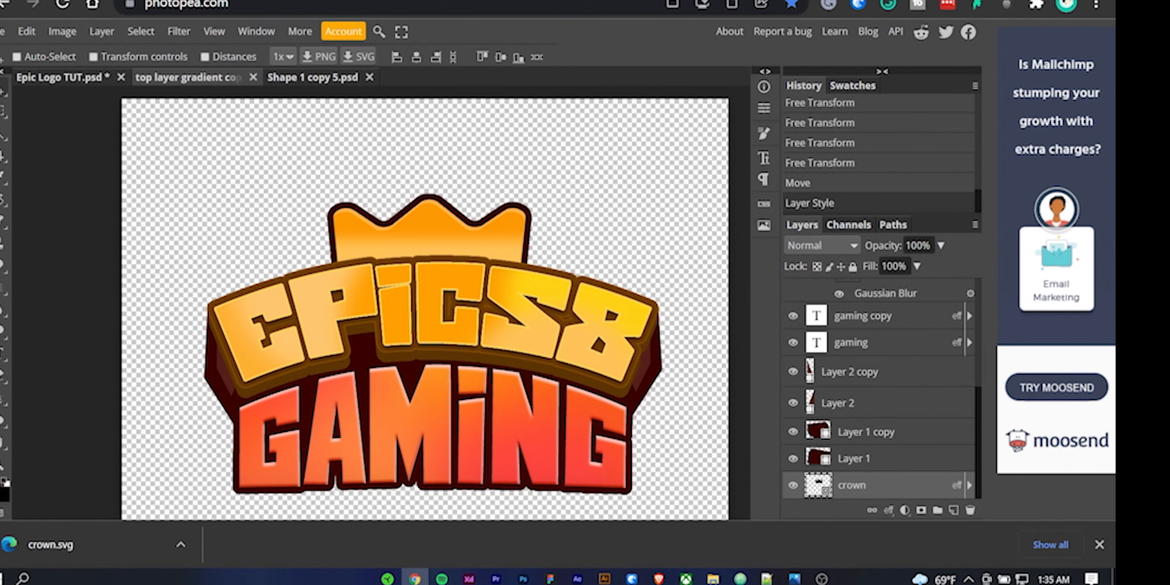
pyautogui.hotkey('ctrl', 's')
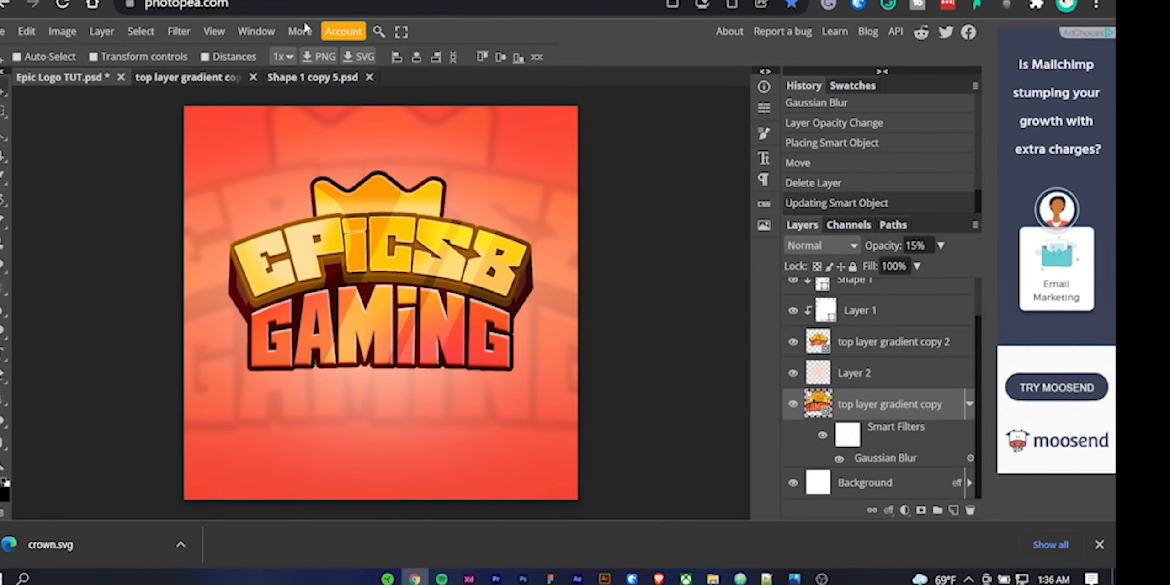
# - Hide the crown in the logo smart object and copy it into Epic Logo TUT.psd, directly below the top layer gradient copy 2 layer
pyautogui.click(188, 78)
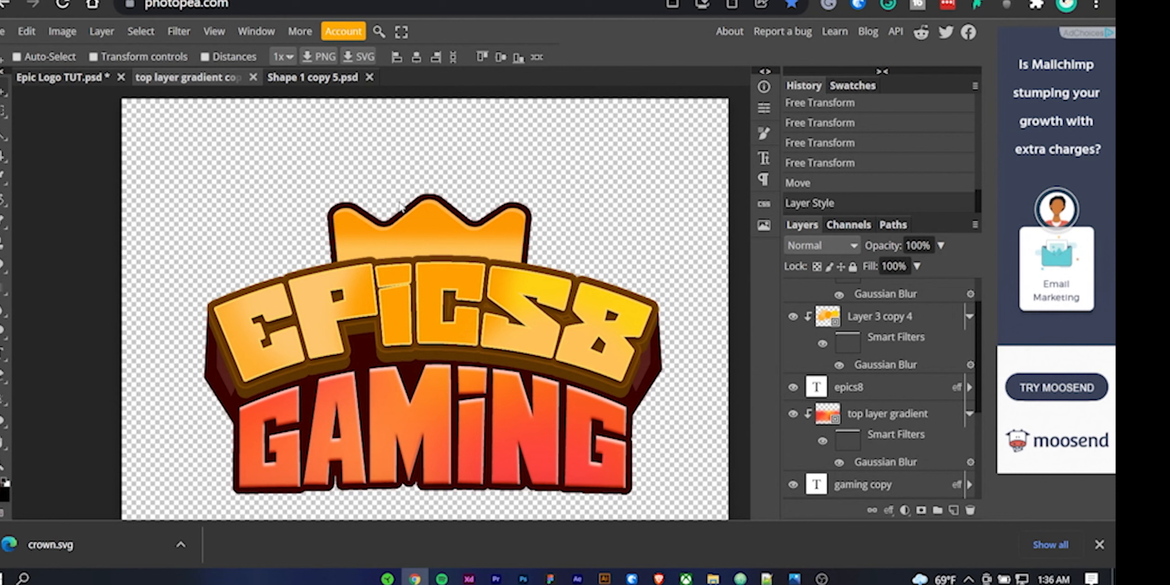
pyautogui.scroll(-4, 892, 402)
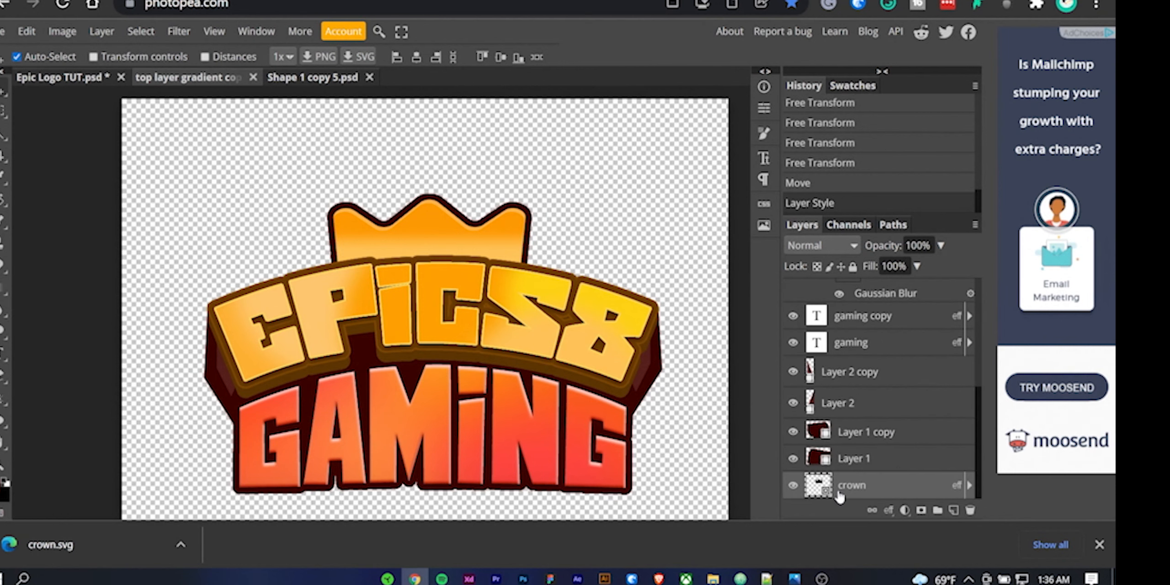
pyautogui.click(794, 485)
pyautogui.click(76, 82)
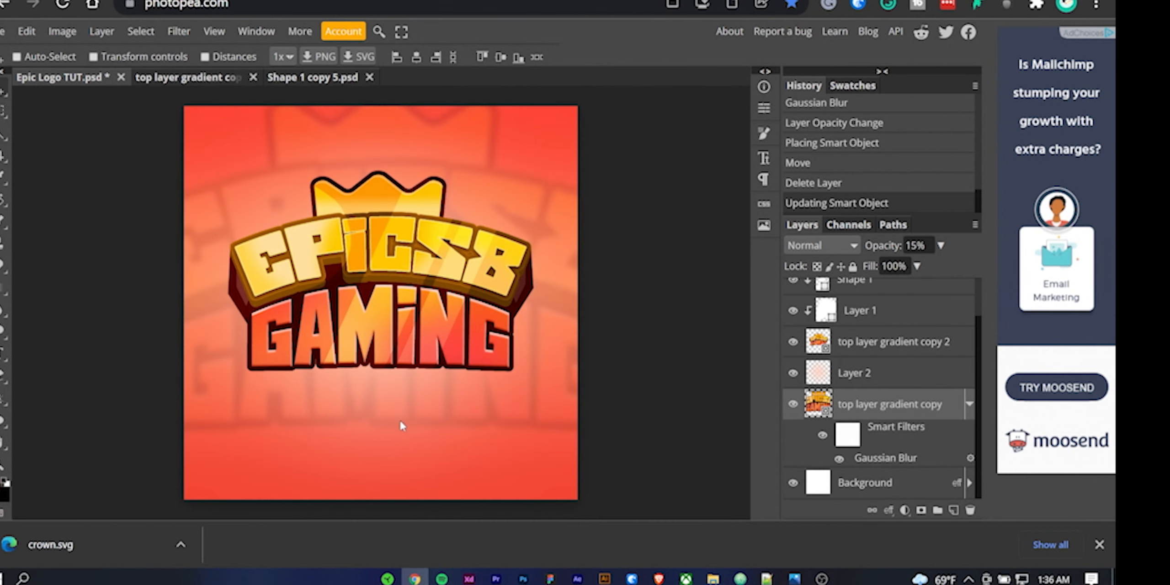
pyautogui.click(898, 480)
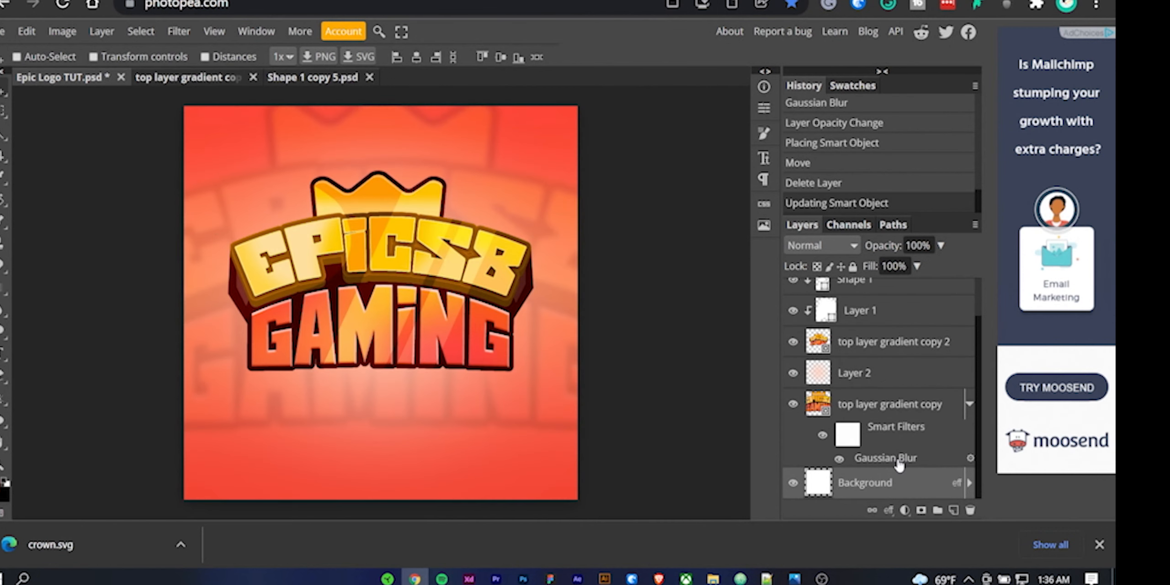
pyautogui.hotkey('ctrl', 'v')
pyautogui.moveTo(872, 485); pyautogui.dragTo(873, 356)
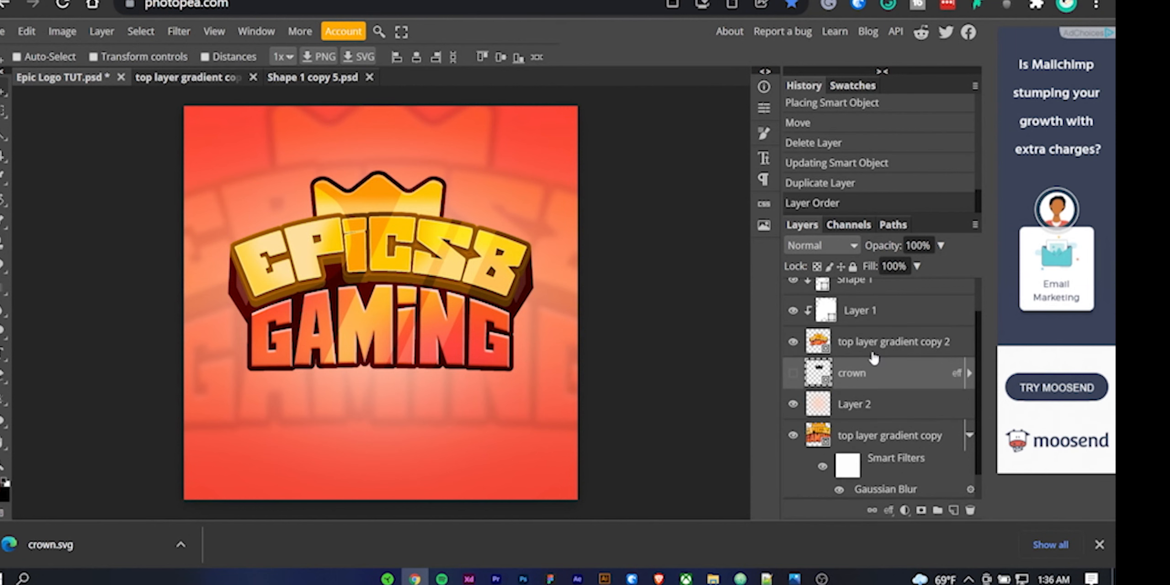
# - Save the logo smart object with its crown hidden, and show the separate crown layer in Epic Logo TUT.psd
pyautogui.click(268, 79)
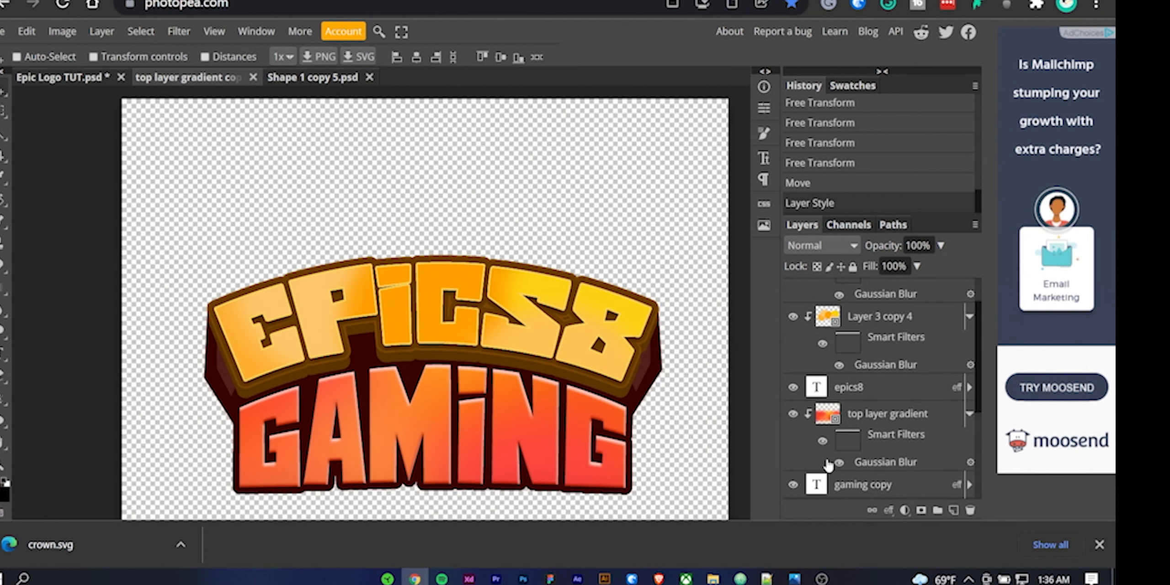
pyautogui.scroll(-3, 826, 476)
pyautogui.press('ctrl')
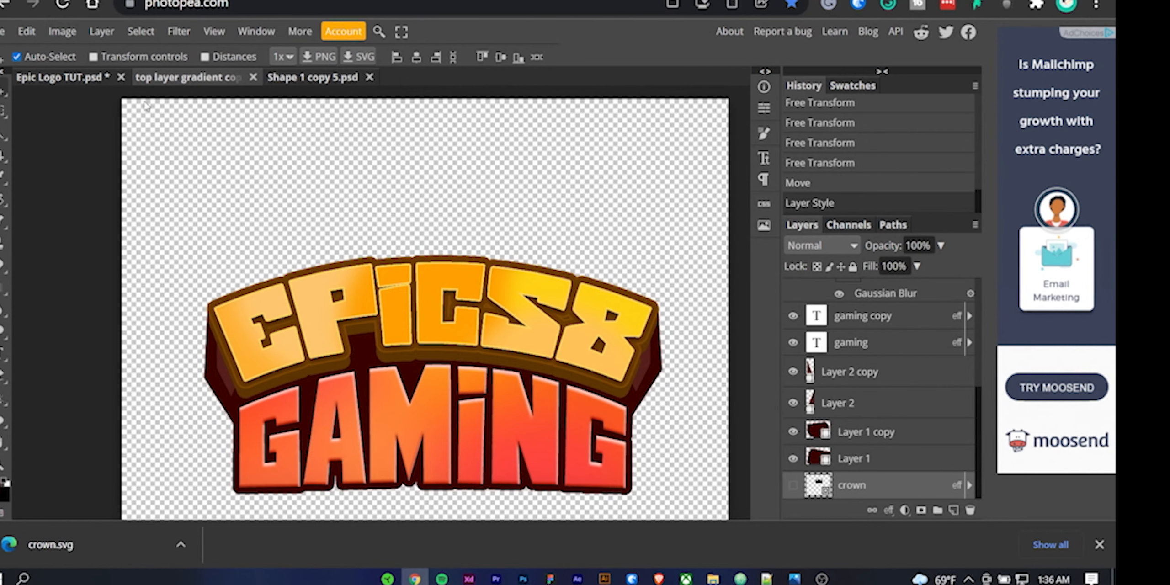
pyautogui.hotkey('ctrl', 's')
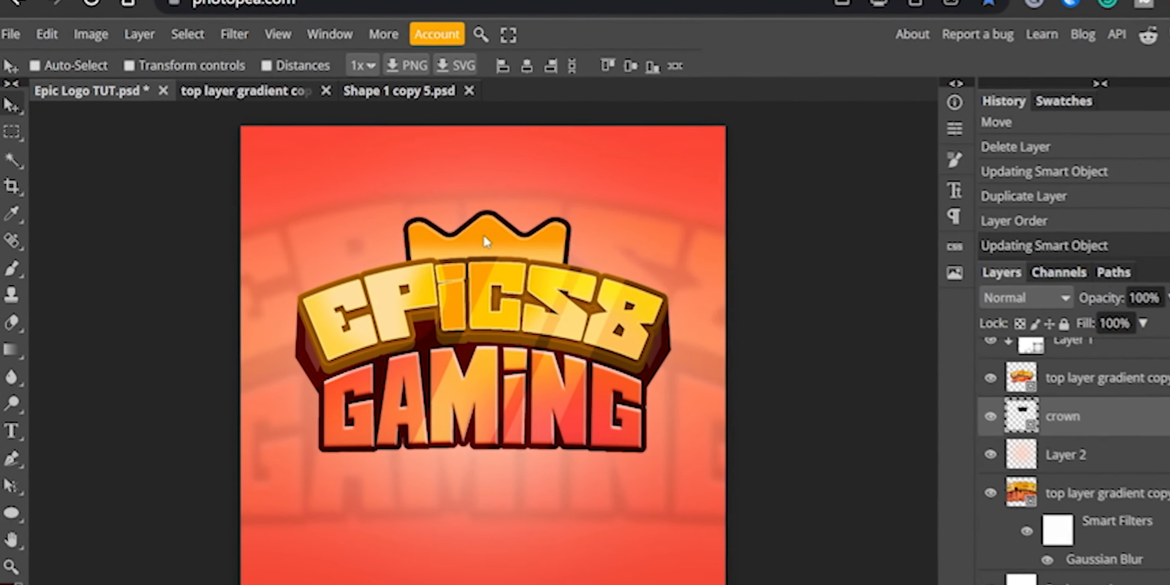
# - Export the finished logo as Epic Logo TUT.png at 1000 × 1000 px and 100% quality
pyautogui.scroll(1, 1010, 444)
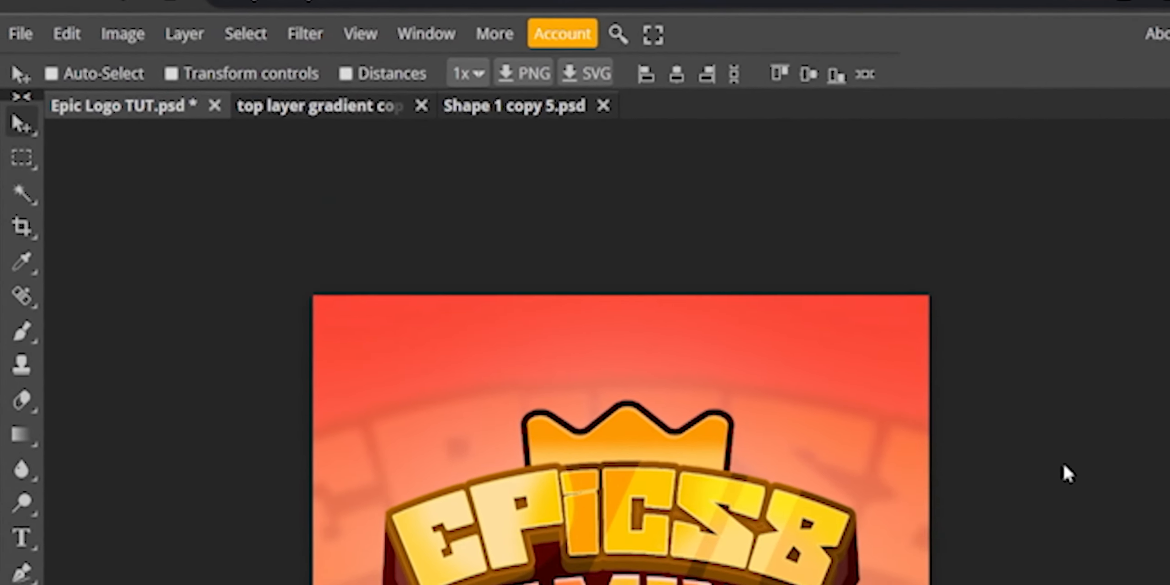
pyautogui.scroll(-2, 998, 439)
pyautogui.scroll(1, 672, 413)
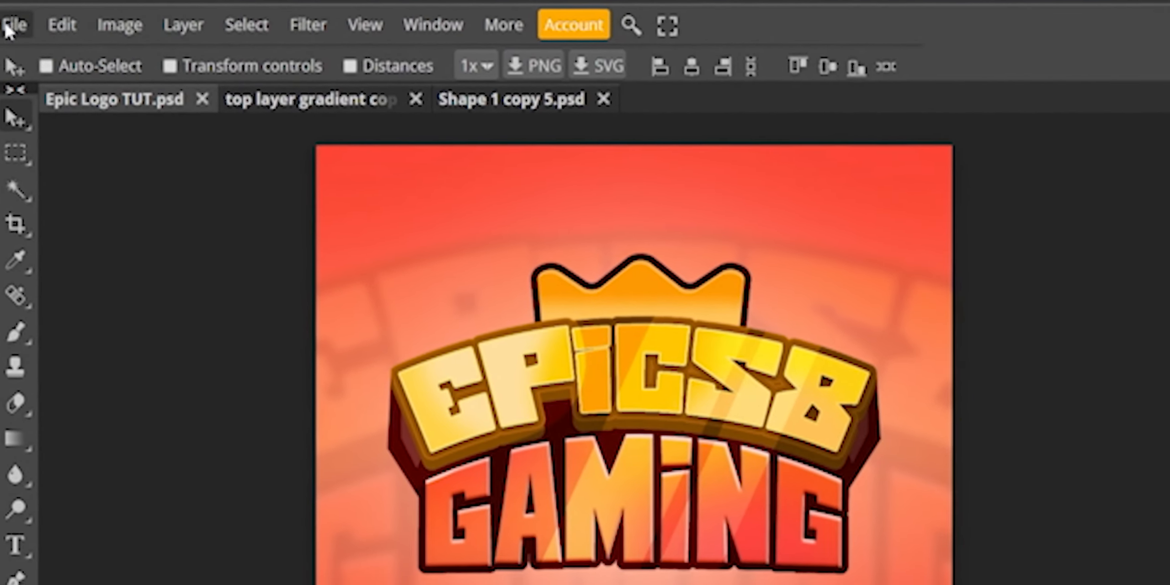
pyautogui.click(24, 33)
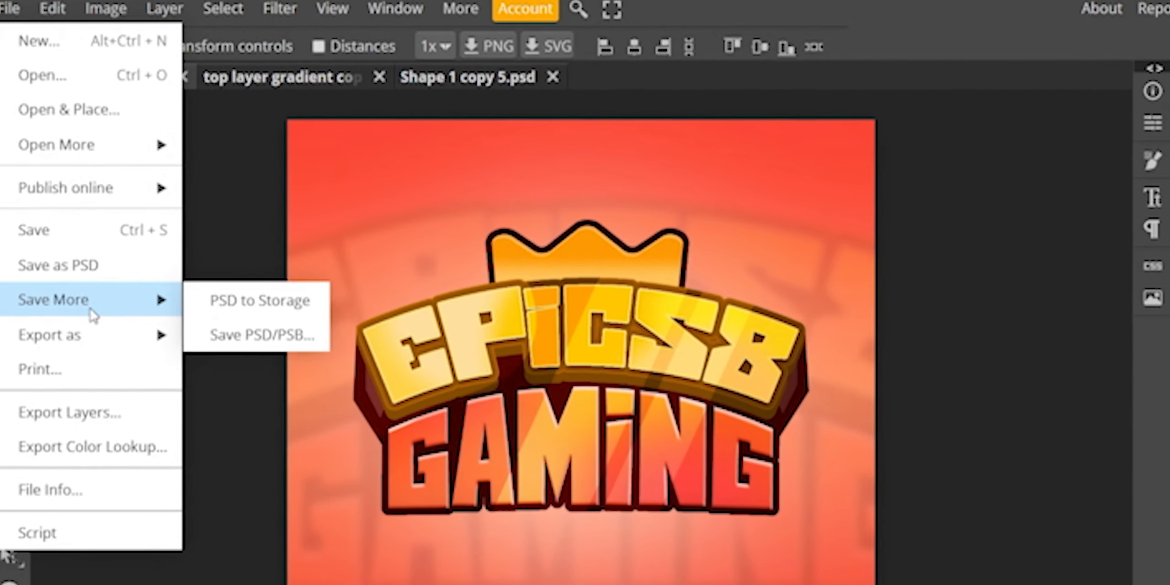
pyautogui.moveTo(109, 370)
pyautogui.click(201, 338)
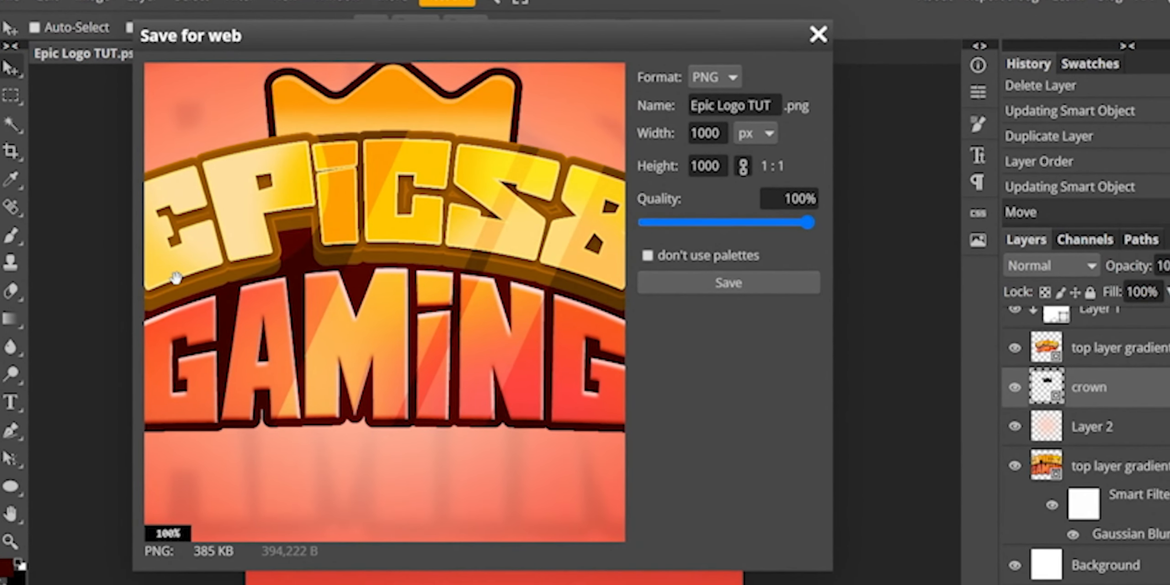
pyautogui.click(709, 285)
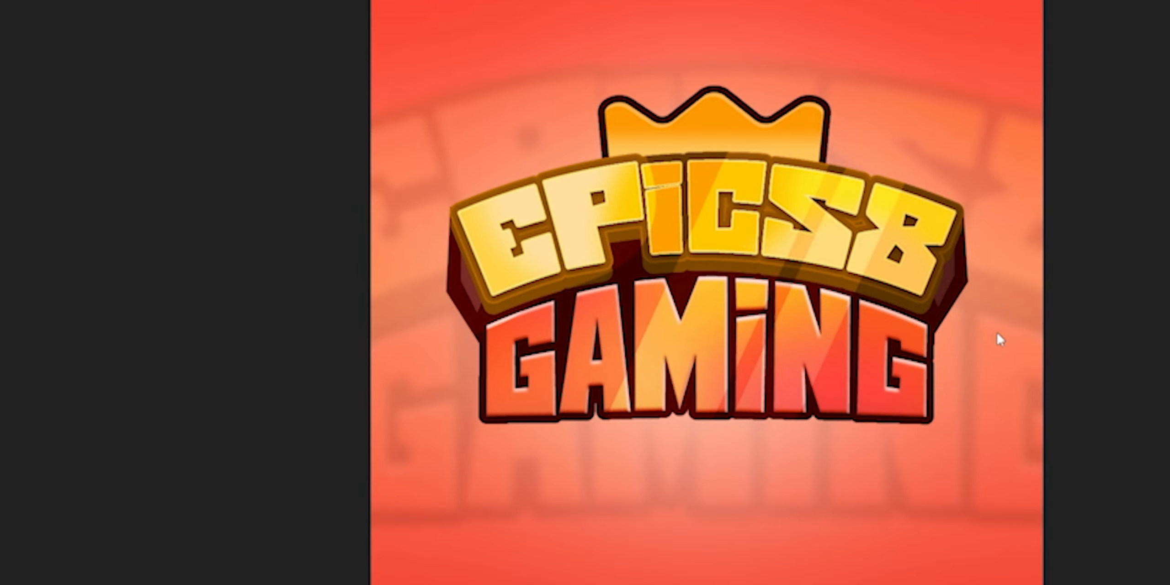